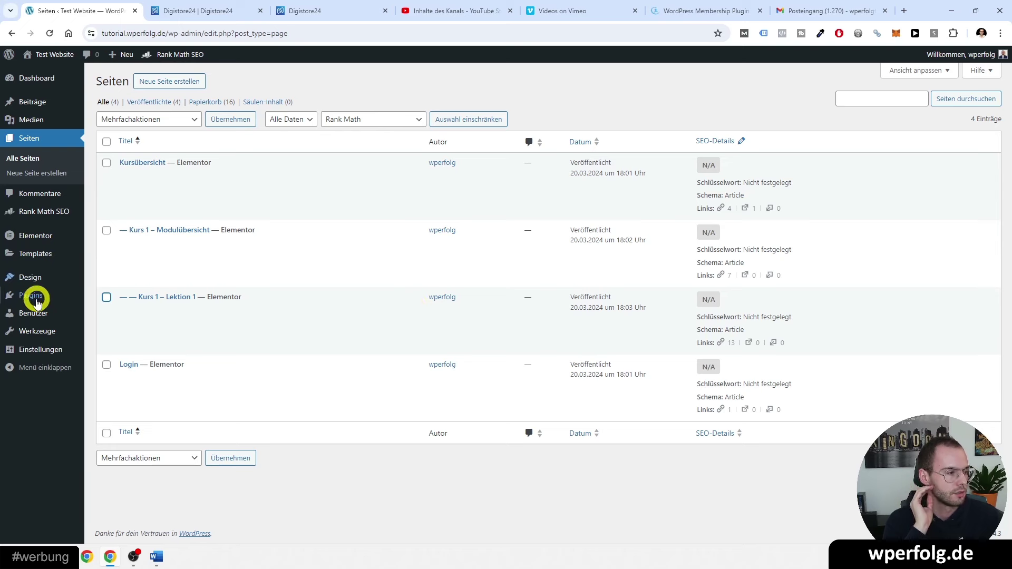
- View the Pages list with Kursübersicht, Kurs 1 – Modulübersicht, Kurs 1 – Lektion 1 and Login
{"action": "mouse_move", "coordinate": [30, 295]}
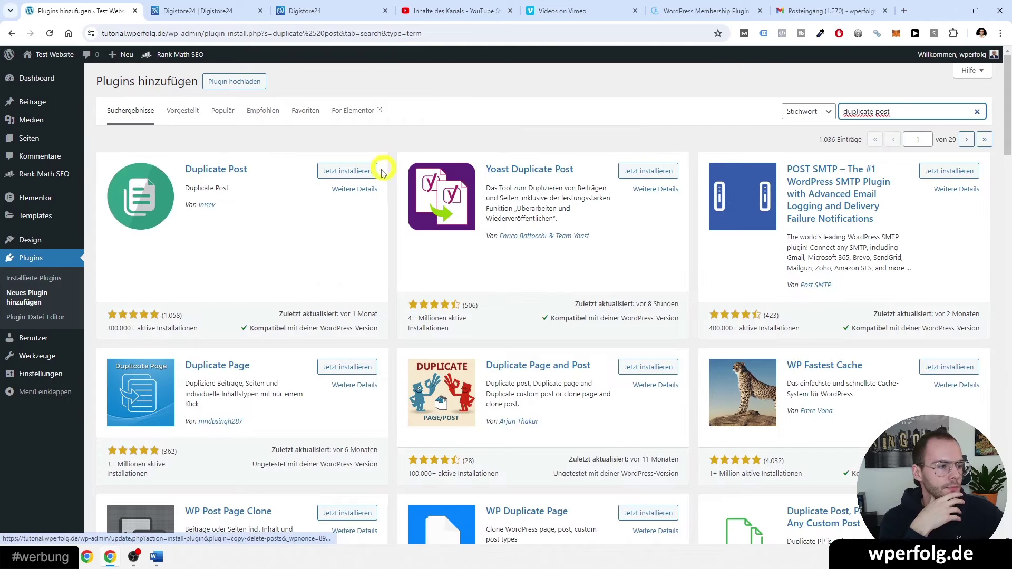
- Install and activate the Copy & Delete Posts duplicate plugin, skipping its opt-in prompt
{"action": "left_click", "coordinate": [345, 172]}
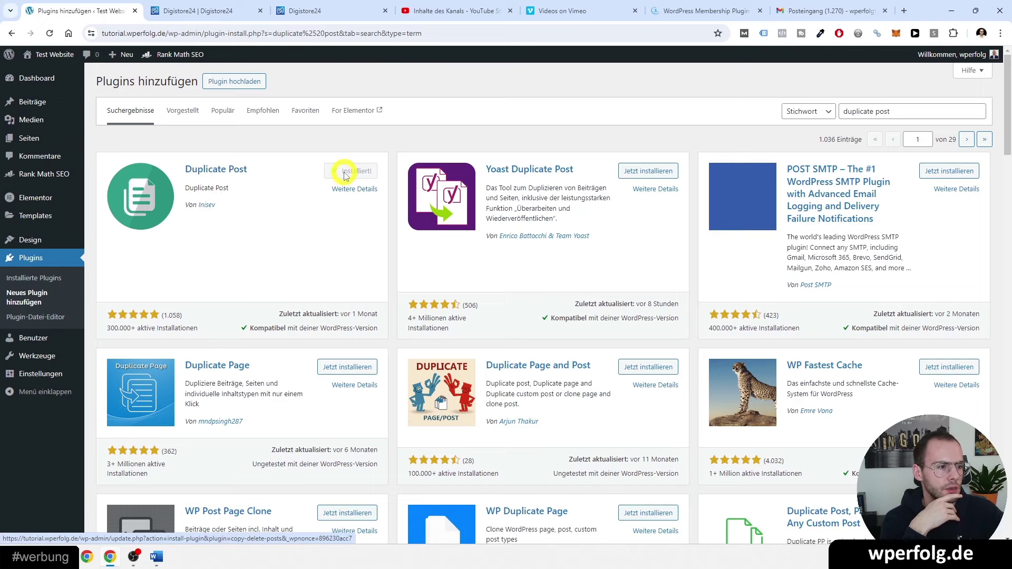
{"action": "left_click", "coordinate": [353, 172]}
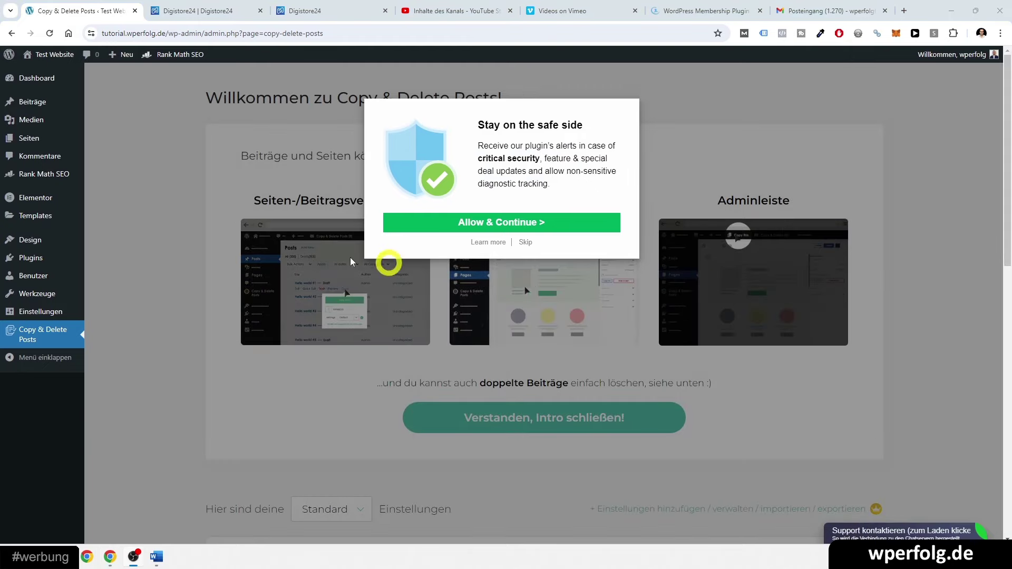
{"action": "left_click", "coordinate": [526, 242]}
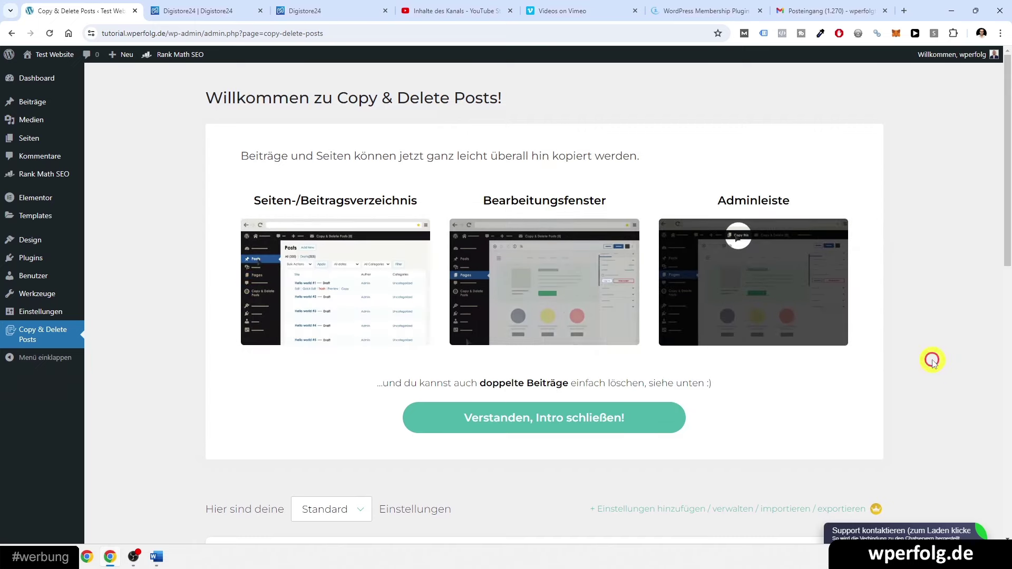
{"action": "left_click", "coordinate": [50, 141]}
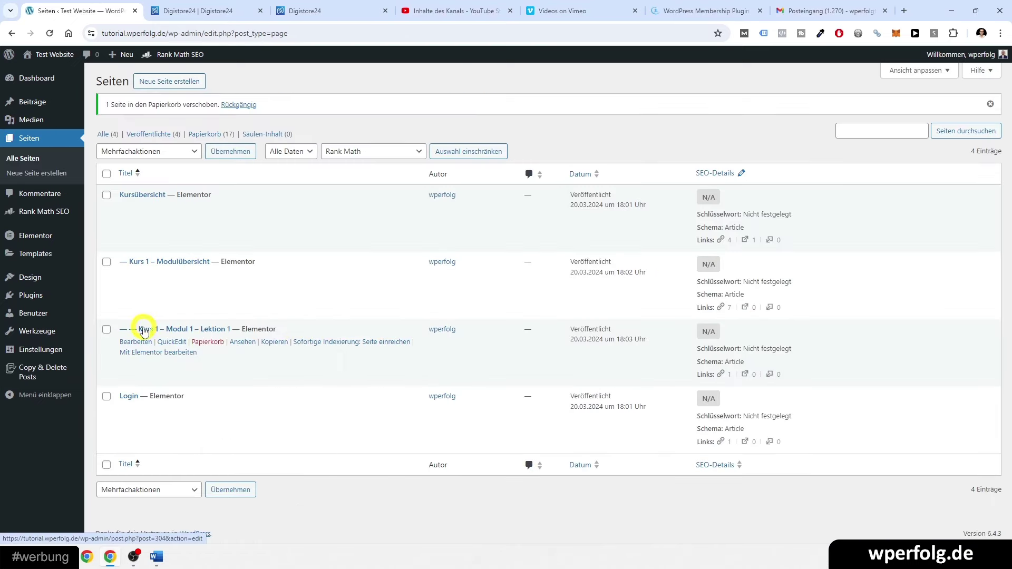
- Copy the Lektion 1 page and publish the copy as a child of Kurs 1 – Modul 1 – Lektion 1
{"action": "left_click", "coordinate": [274, 342]}
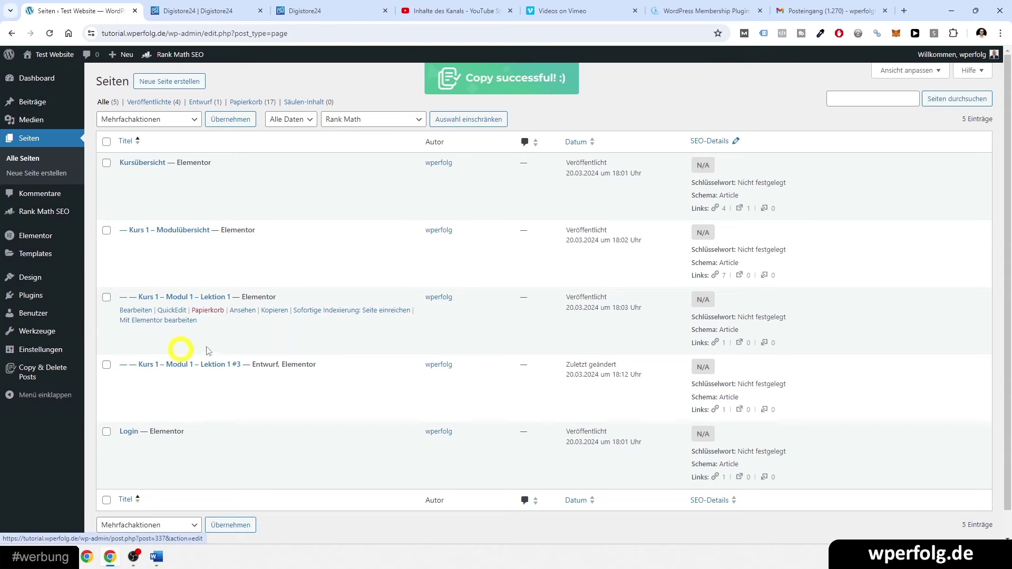
{"action": "left_click", "coordinate": [272, 379]}
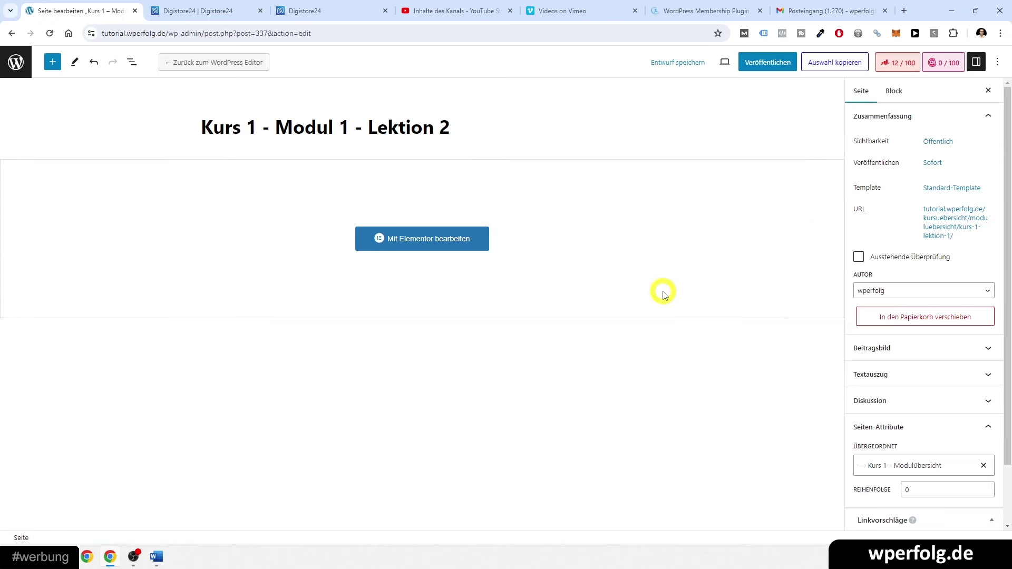
{"action": "left_click", "coordinate": [876, 465]}
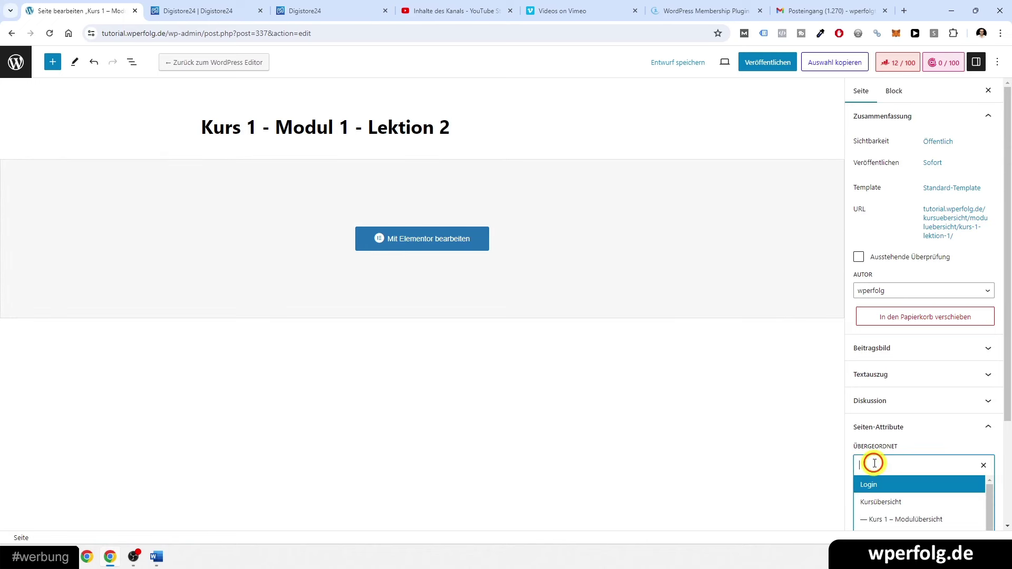
{"action": "scroll", "coordinate": [875, 453], "scroll_direction": "down", "scroll_amount": 3}
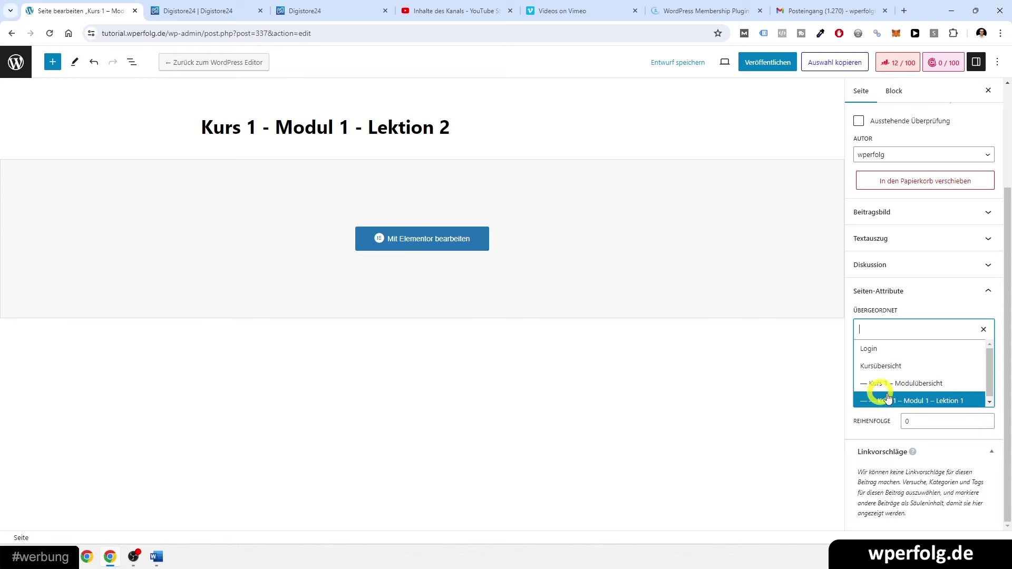
{"action": "left_click", "coordinate": [908, 402]}
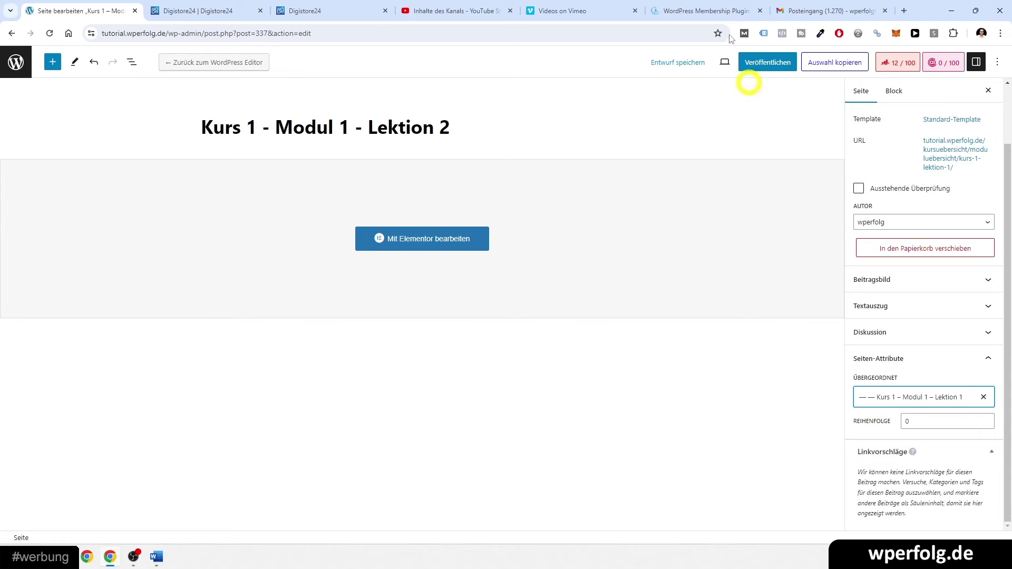
{"action": "left_click", "coordinate": [764, 65]}
{"action": "left_click", "coordinate": [886, 62]}
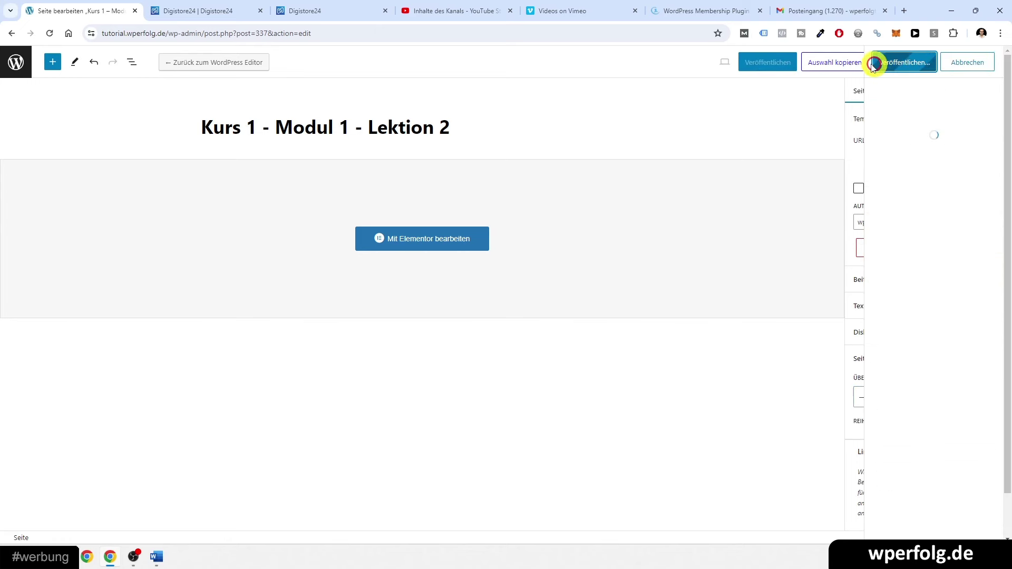
{"action": "left_click", "coordinate": [16, 60]}
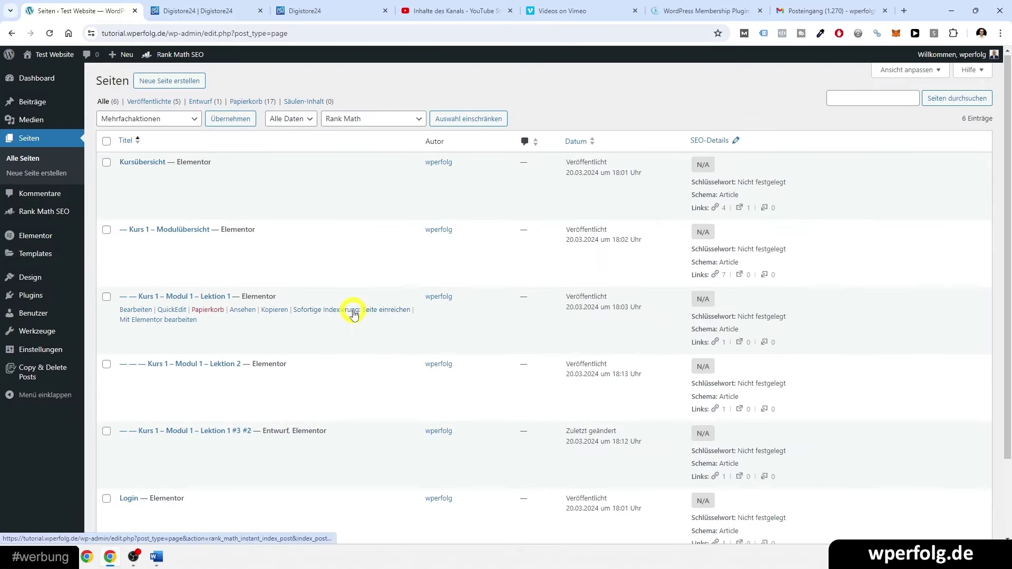
- Publish the second Lektion 1 copy, also nested under Kurs 1 – Modul 1 – Lektion 1
{"action": "scroll", "coordinate": [352, 311], "scroll_direction": "down", "scroll_amount": 3}
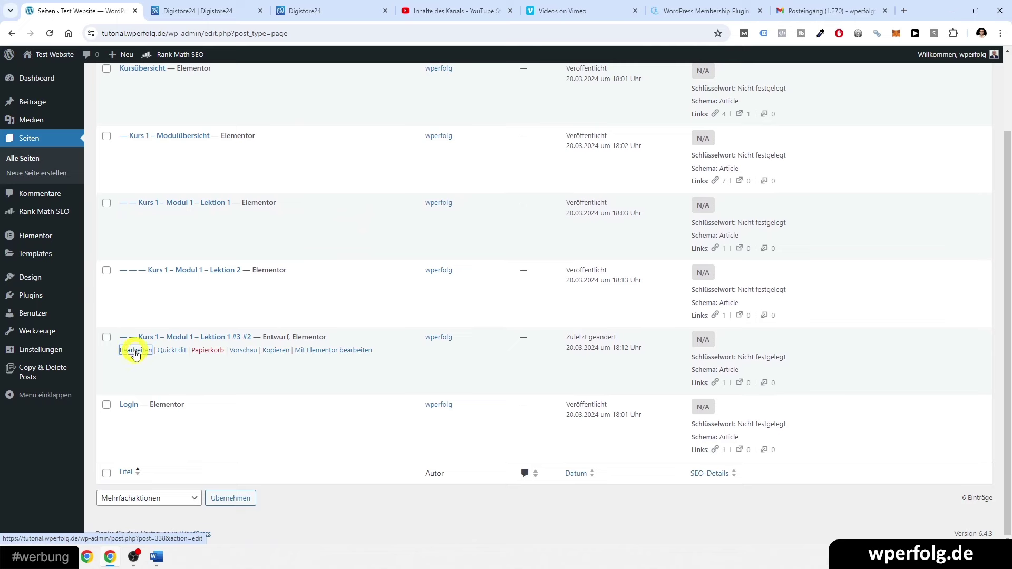
{"action": "left_click", "coordinate": [885, 463]}
{"action": "scroll", "coordinate": [884, 462], "scroll_direction": "down", "scroll_amount": 3}
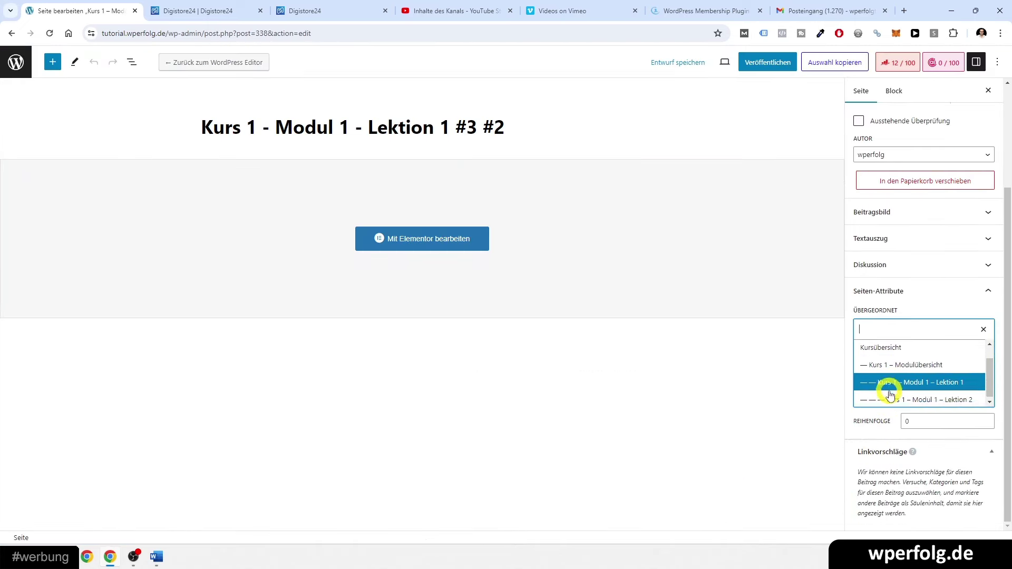
{"action": "left_click", "coordinate": [917, 383]}
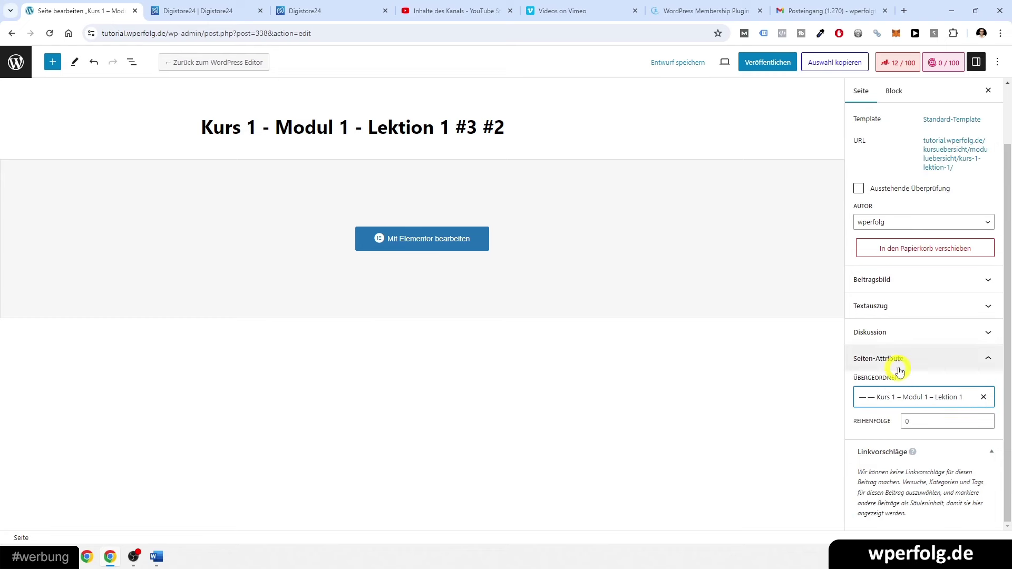
{"action": "left_click", "coordinate": [766, 64]}
{"action": "left_click", "coordinate": [890, 62]}
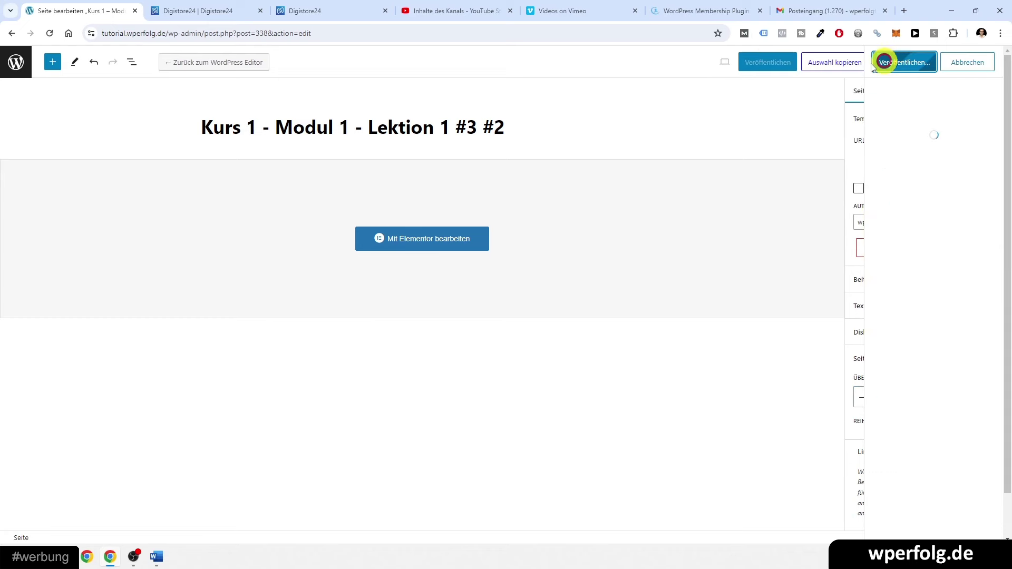
{"action": "left_click", "coordinate": [15, 65]}
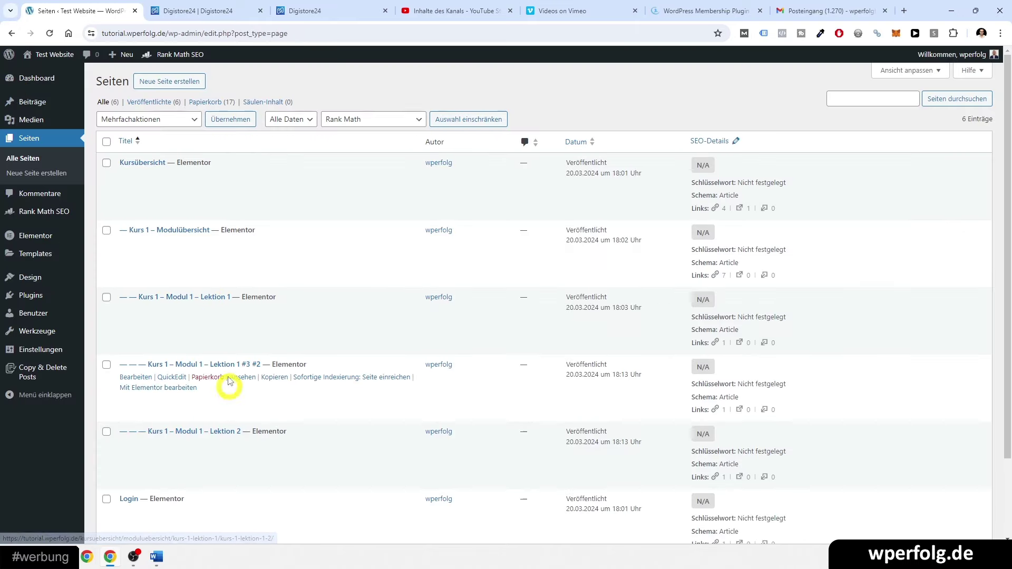
- Rename the Lektion 1 #3 #2 copy to Kurs 1 – Modul 1 – Lektion 2 and update it
{"action": "middle_click", "coordinate": [132, 378]}
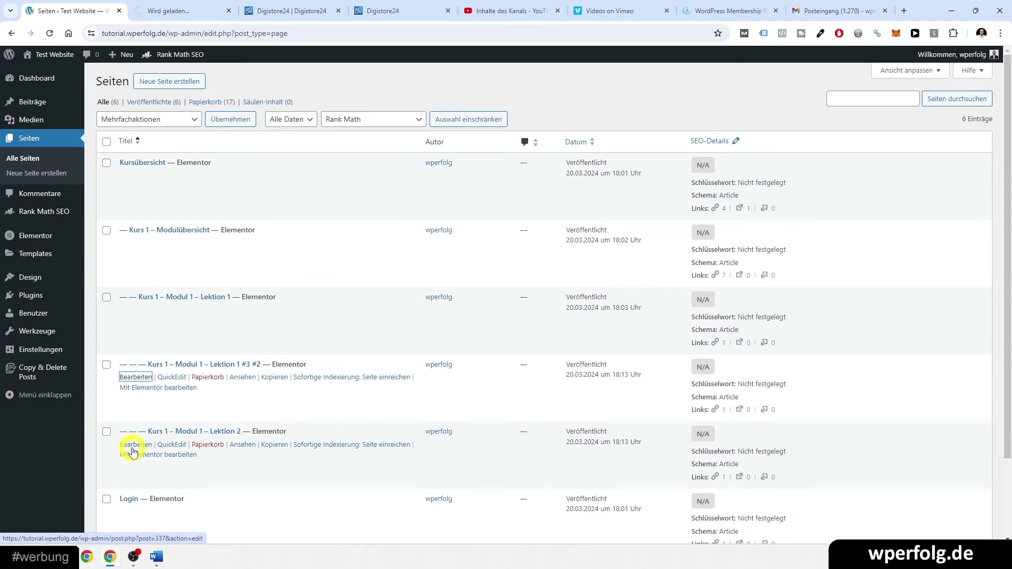
{"action": "middle_click", "coordinate": [132, 447]}
{"action": "left_click", "coordinate": [158, 8]}
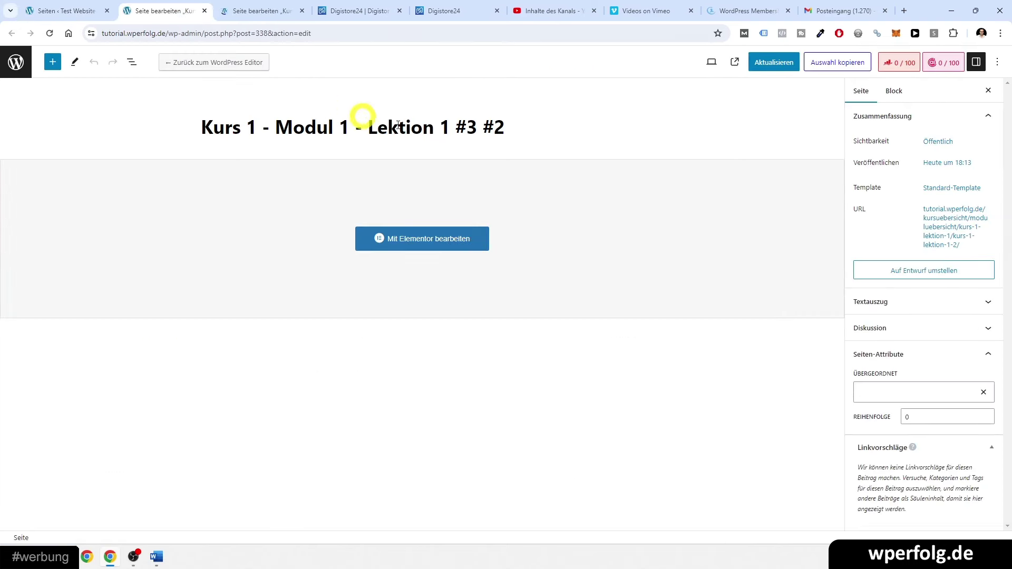
{"action": "left_click_drag", "start_coordinate": [442, 126], "coordinate": [477, 128]}
{"action": "key", "text": "BackSpace"}
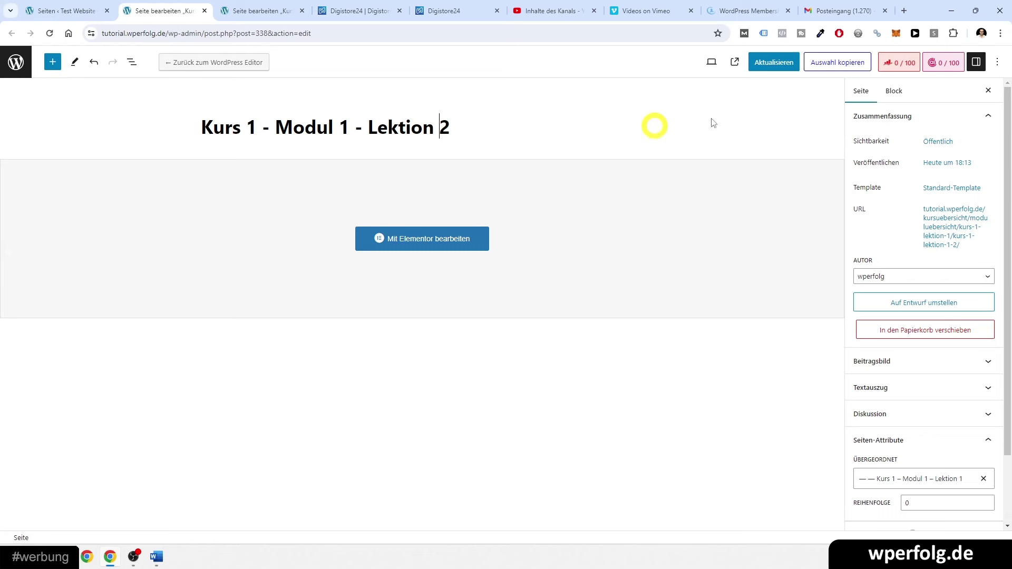
{"action": "left_click", "coordinate": [773, 62]}
- Retitle the other copy Kurs 1 – Modul 1 – Lektion 3, save it, and close both editors
{"action": "left_click", "coordinate": [235, 10]}
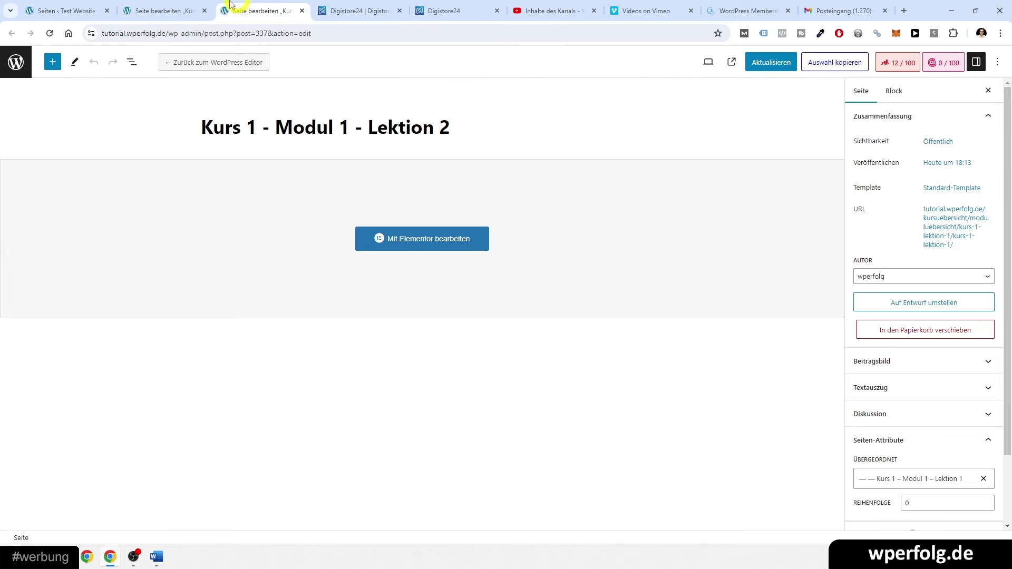
{"action": "left_click", "coordinate": [266, 5]}
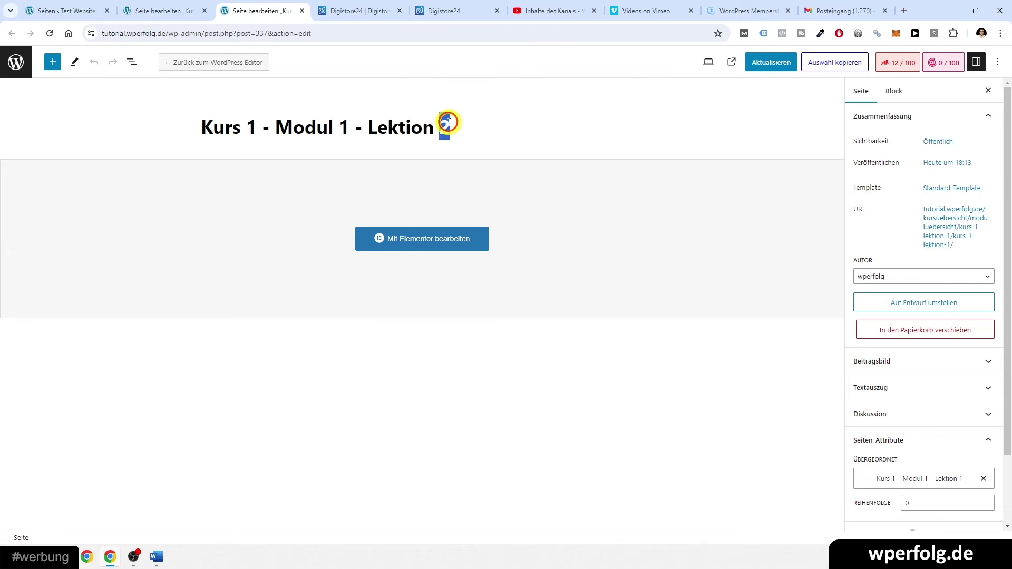
{"action": "left_click", "coordinate": [764, 62]}
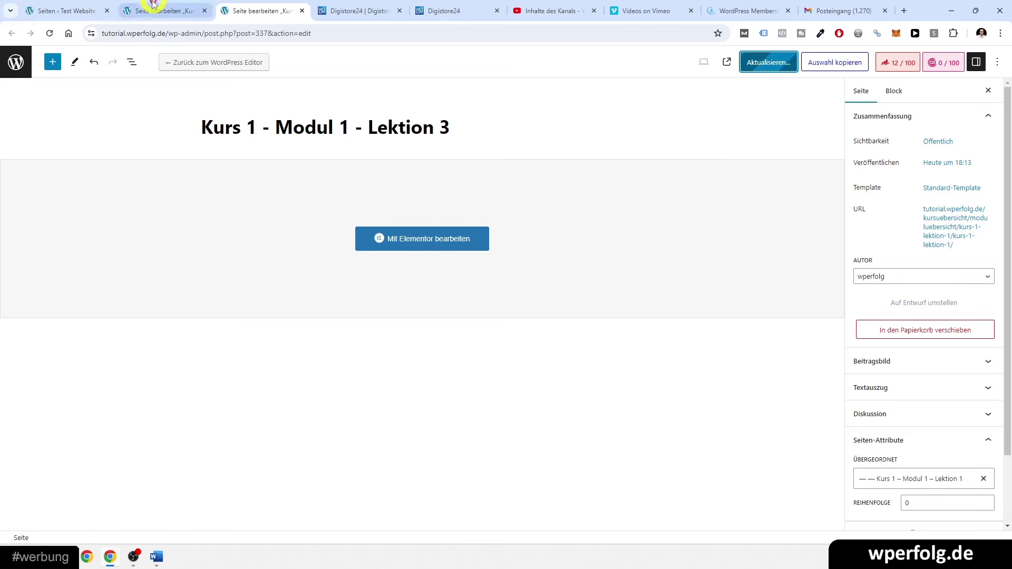
{"action": "left_click", "coordinate": [42, 9]}
{"action": "left_click", "coordinate": [204, 11]}
{"action": "left_click", "coordinate": [204, 10]}
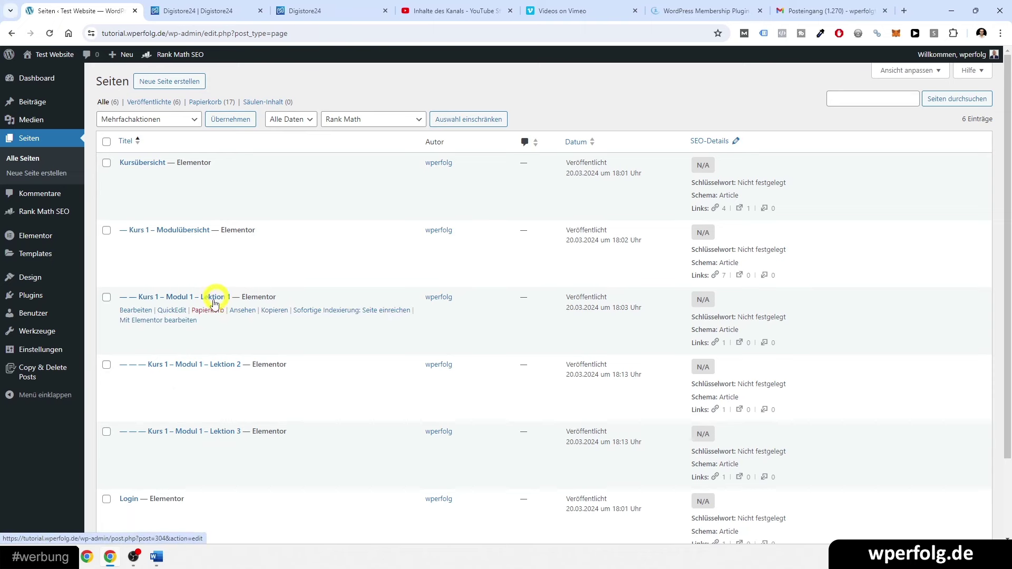
{"action": "scroll", "coordinate": [226, 430], "scroll_direction": "down", "scroll_amount": 2}
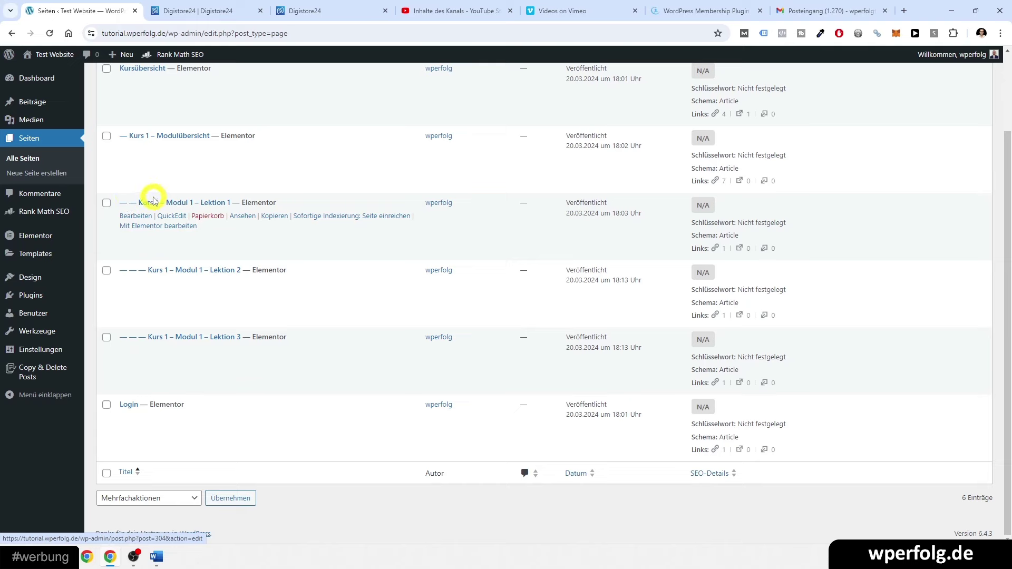
- Copy Lektion 1, retitle the copy Kurs 1 – Modul 2 – Lektion 1, and publish it
{"action": "left_click", "coordinate": [268, 217]}
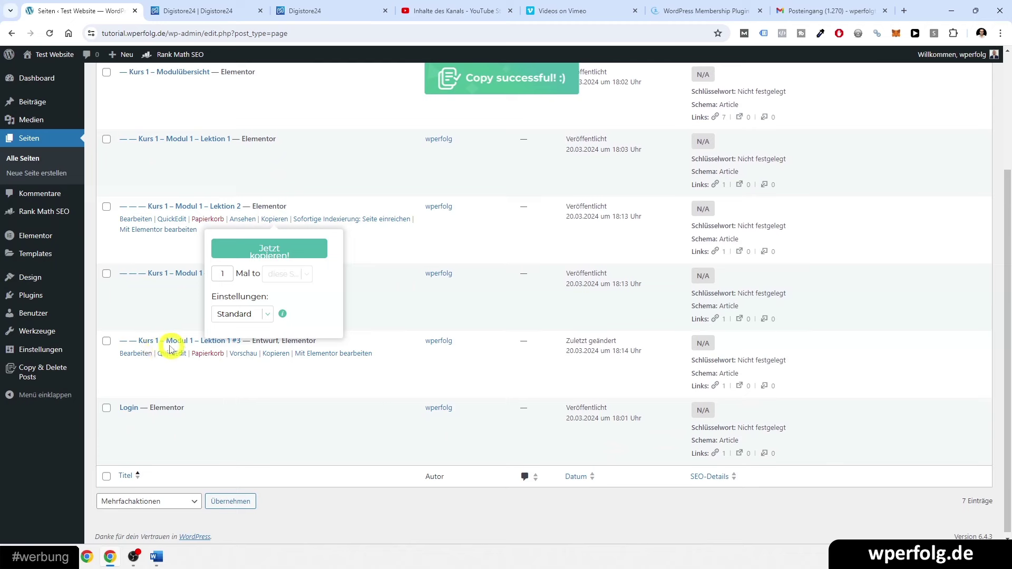
{"action": "left_click", "coordinate": [132, 354]}
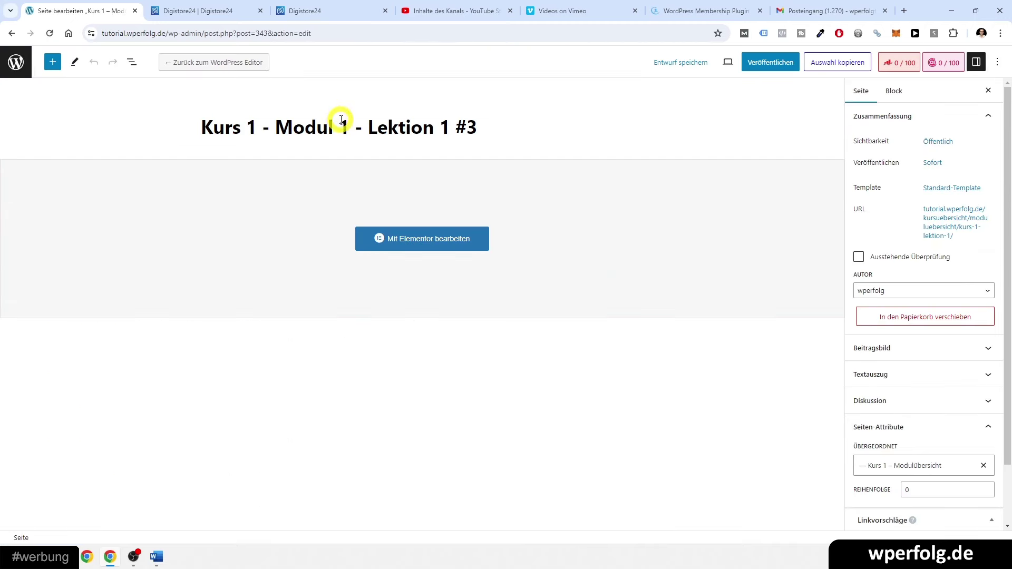
{"action": "type", "text": "2"}
{"action": "left_click_drag", "start_coordinate": [453, 127], "coordinate": [483, 127]}
{"action": "key", "text": "BackSpace"}
{"action": "left_click", "coordinate": [768, 62]}
{"action": "left_click", "coordinate": [882, 66]}
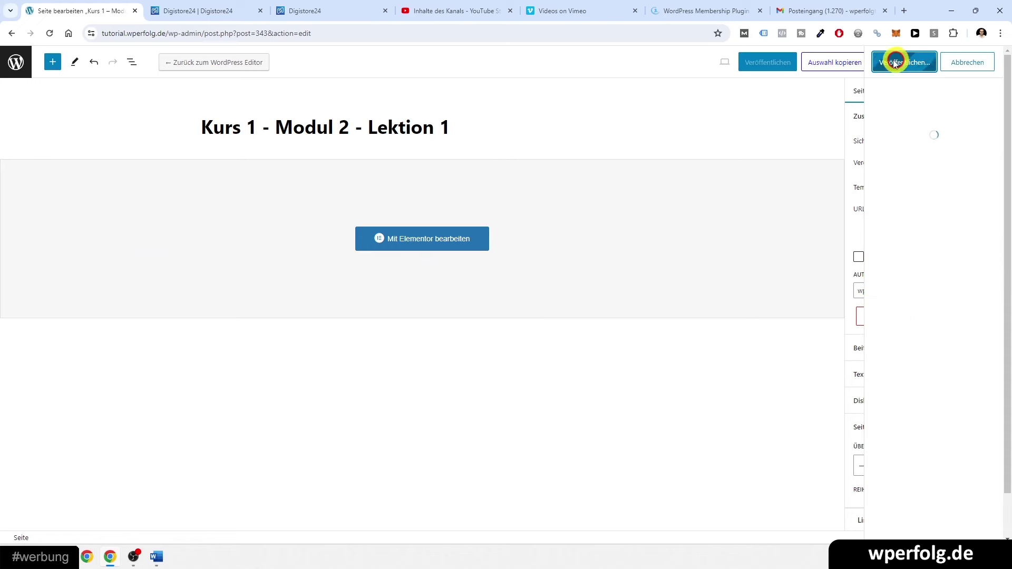
{"action": "left_click", "coordinate": [14, 63]}
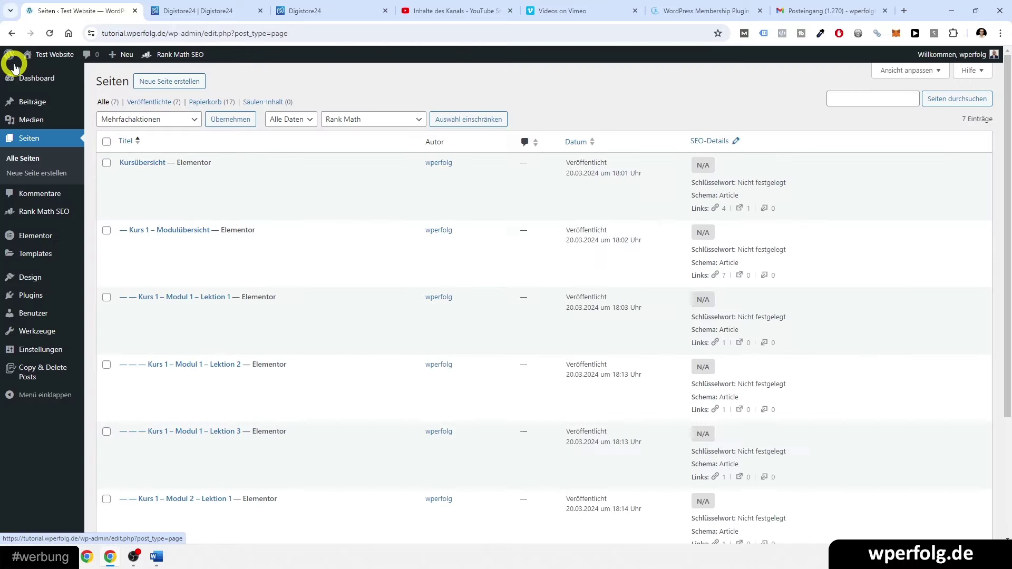
- Duplicate the Kurs 1 – Modul 2 – Lektion 1 page as a new draft
{"action": "scroll", "coordinate": [162, 363], "scroll_direction": "down", "scroll_amount": 3}
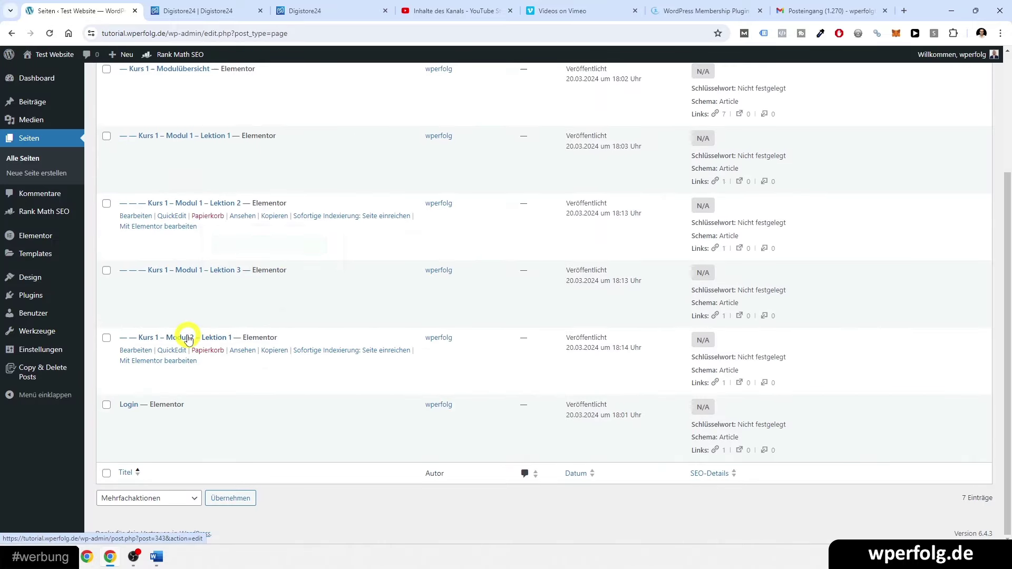
{"action": "mouse_move", "coordinate": [270, 354]}
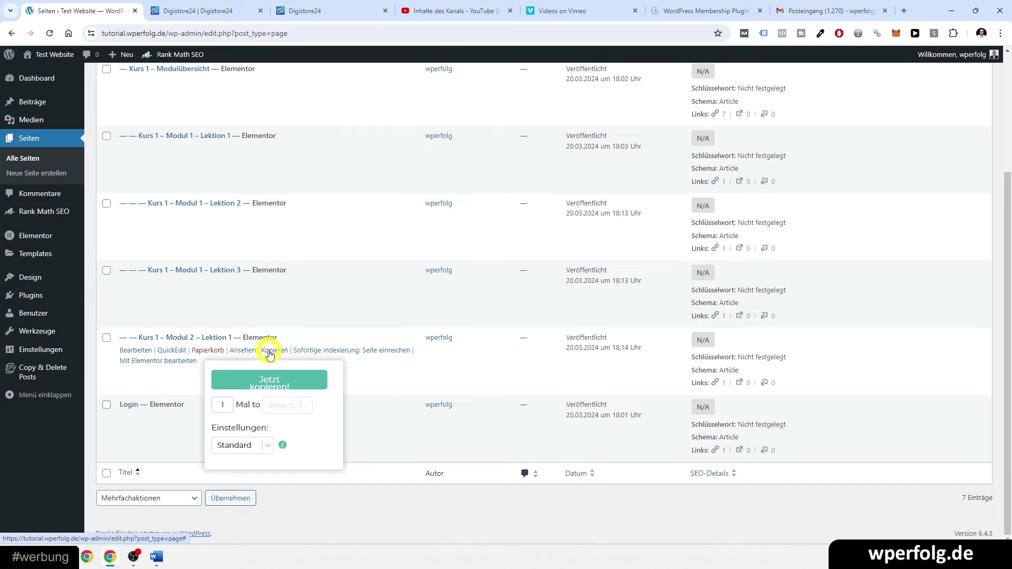
{"action": "left_click", "coordinate": [269, 379]}
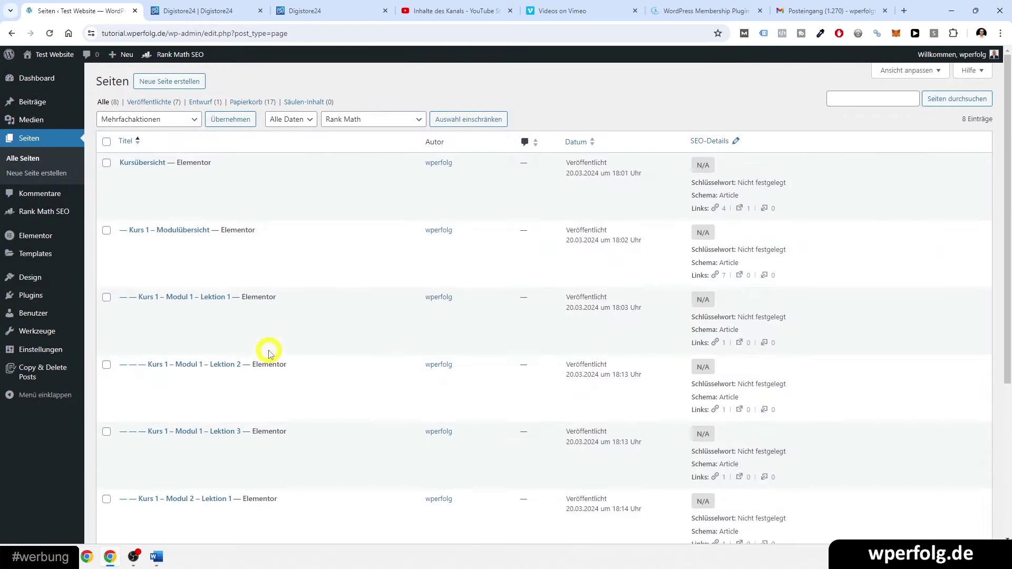
- Retitle the draft Kurs 1 – Modul 2 – Lektion 2 and publish it under Modul 2 – Lektion 1
{"action": "scroll", "coordinate": [262, 349], "scroll_direction": "down", "scroll_amount": 3}
{"action": "left_click", "coordinate": [136, 349]}
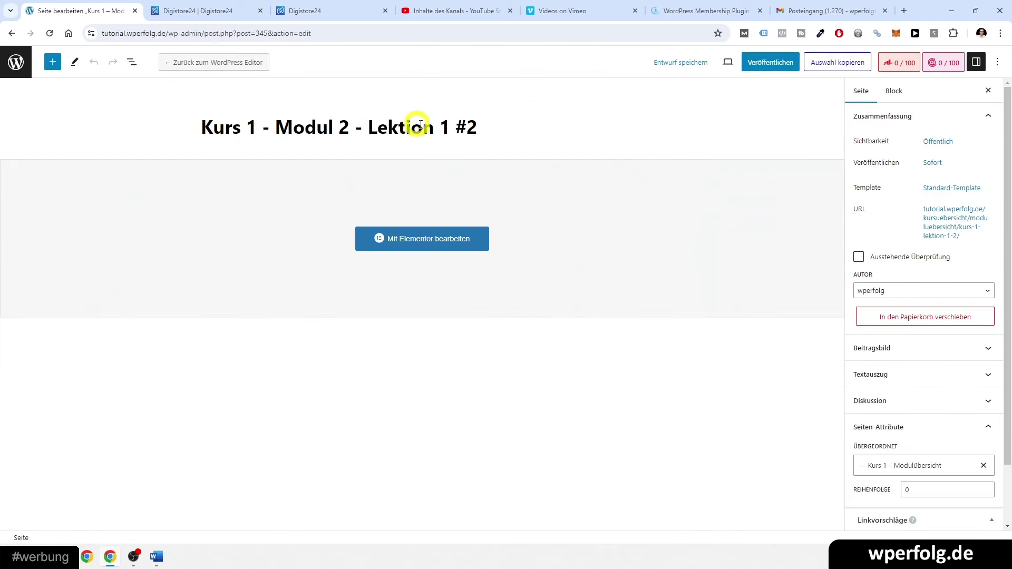
{"action": "key", "text": "BackSpace"}
{"action": "key", "text": "BackSpace"}
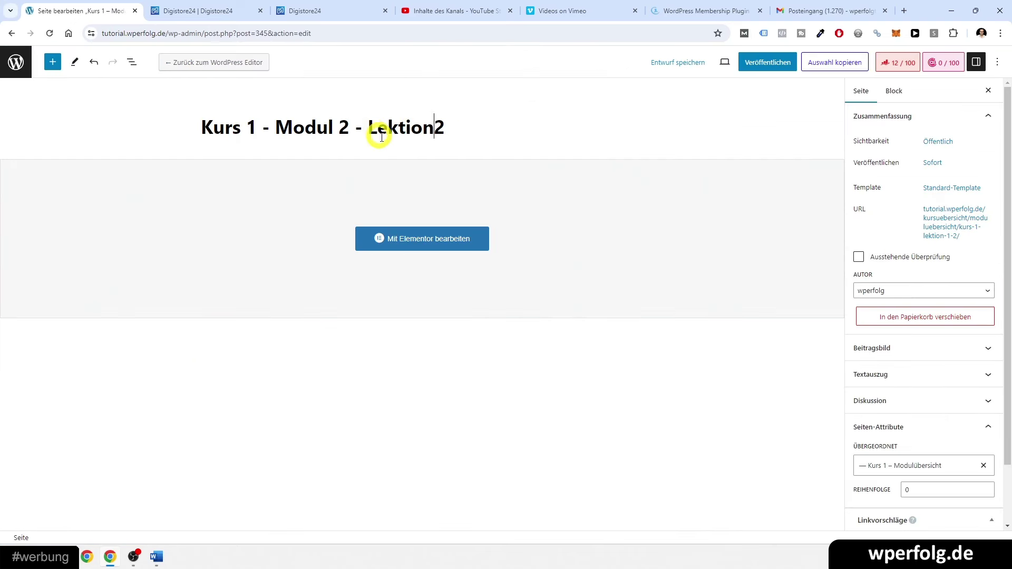
{"action": "scroll", "coordinate": [934, 430], "scroll_direction": "down", "scroll_amount": 1}
{"action": "left_click", "coordinate": [907, 396]}
{"action": "scroll", "coordinate": [904, 432], "scroll_direction": "down", "scroll_amount": 1}
{"action": "left_click", "coordinate": [904, 466]}
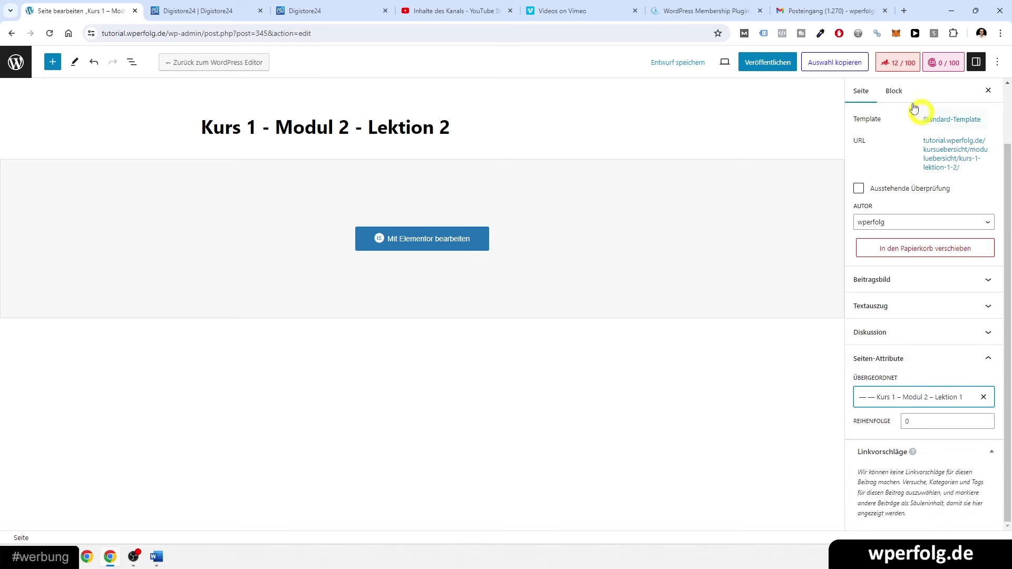
{"action": "left_click", "coordinate": [784, 64]}
{"action": "left_click", "coordinate": [902, 62]}
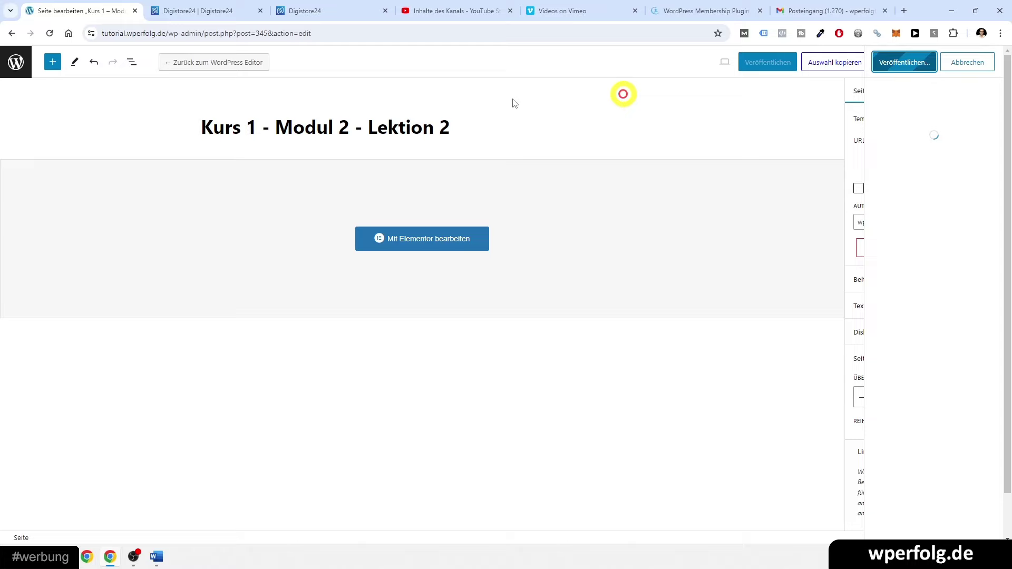
{"action": "left_click", "coordinate": [26, 62]}
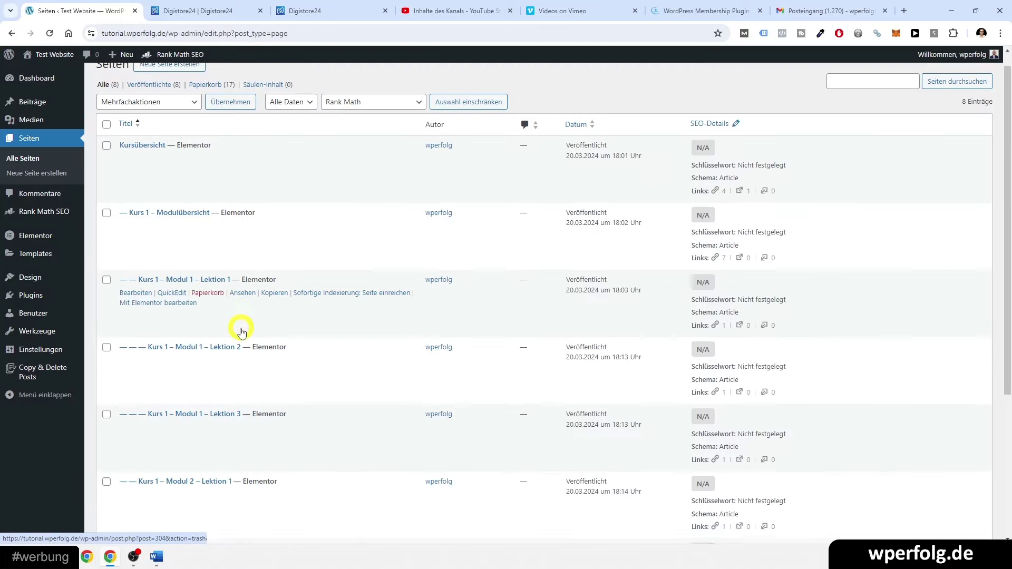
{"action": "scroll", "coordinate": [238, 319], "scroll_direction": "down", "scroll_amount": 5}
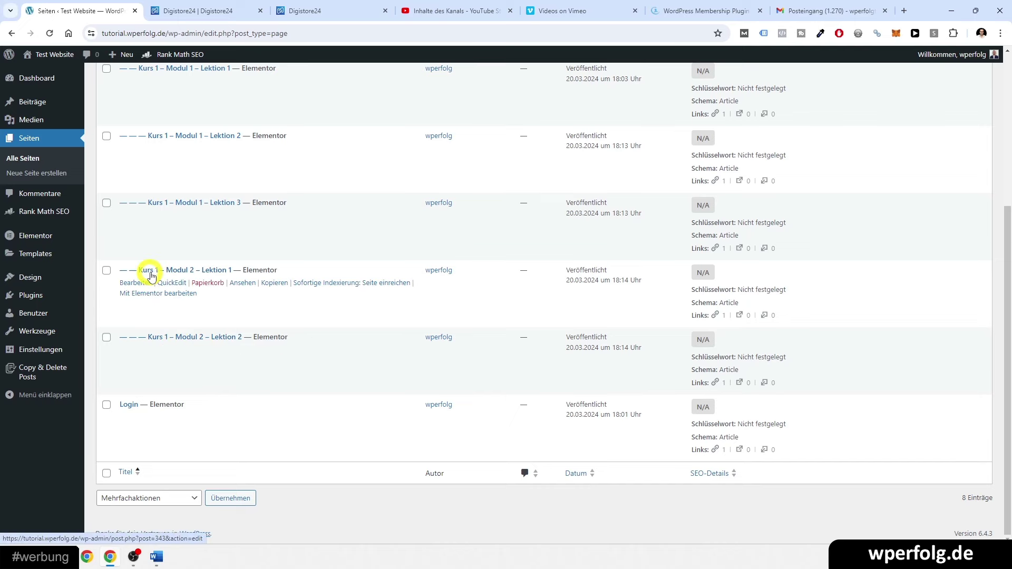
{"action": "scroll", "coordinate": [219, 338], "scroll_direction": "up", "scroll_amount": 5}
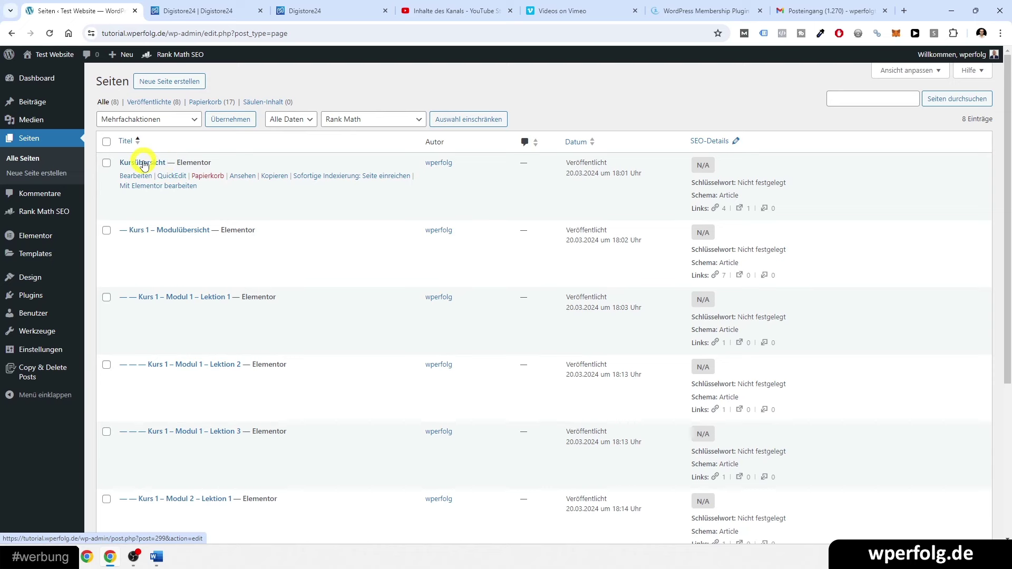
- Link the first course card's Hier Klicken button to the Kurs 1 Modulübersicht page URL
{"action": "middle_click", "coordinate": [141, 191]}
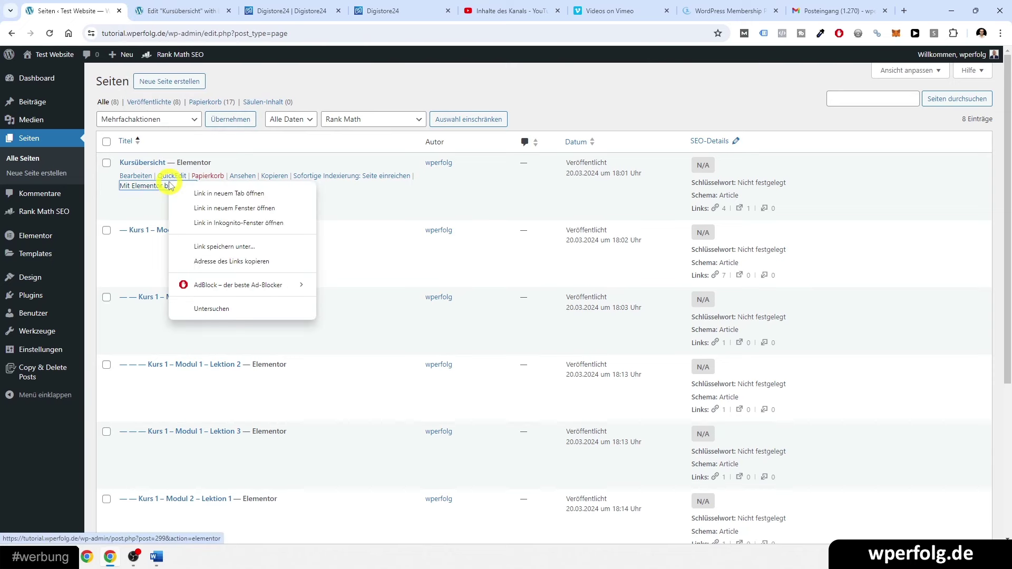
{"action": "left_click", "coordinate": [121, 202]}
{"action": "left_click", "coordinate": [184, 4]}
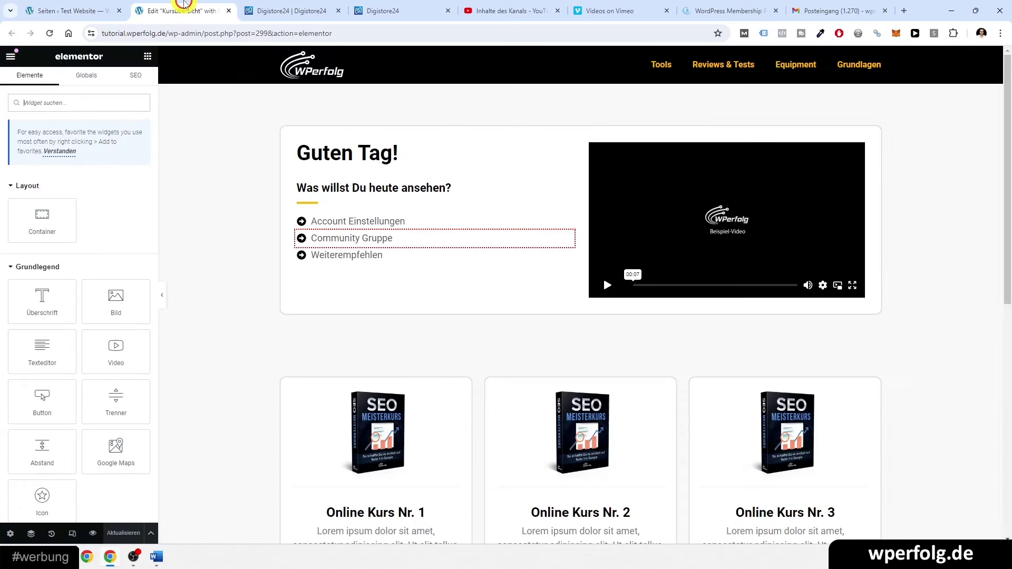
{"action": "scroll", "coordinate": [253, 221], "scroll_direction": "down", "scroll_amount": 5}
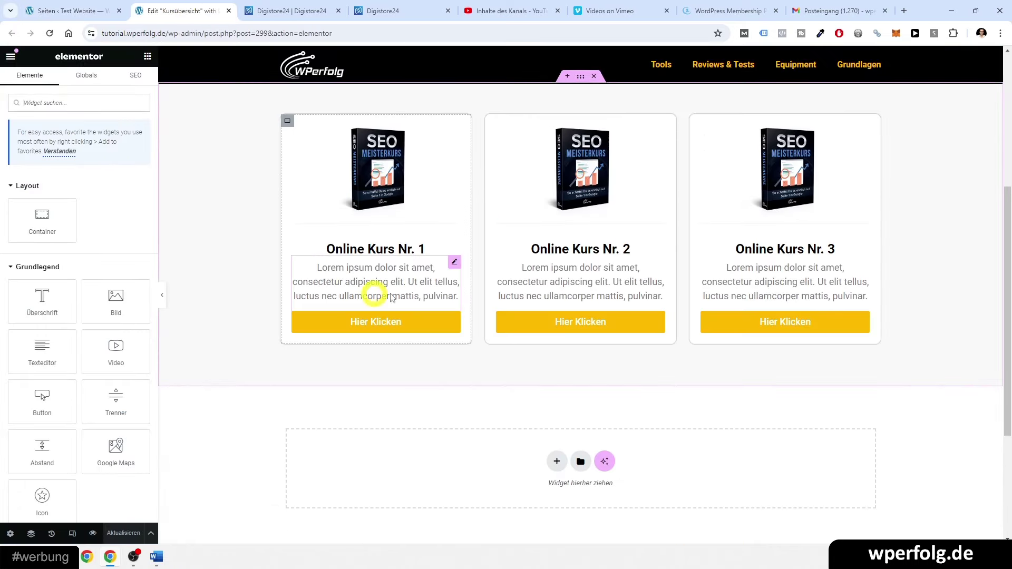
{"action": "left_click", "coordinate": [63, 10]}
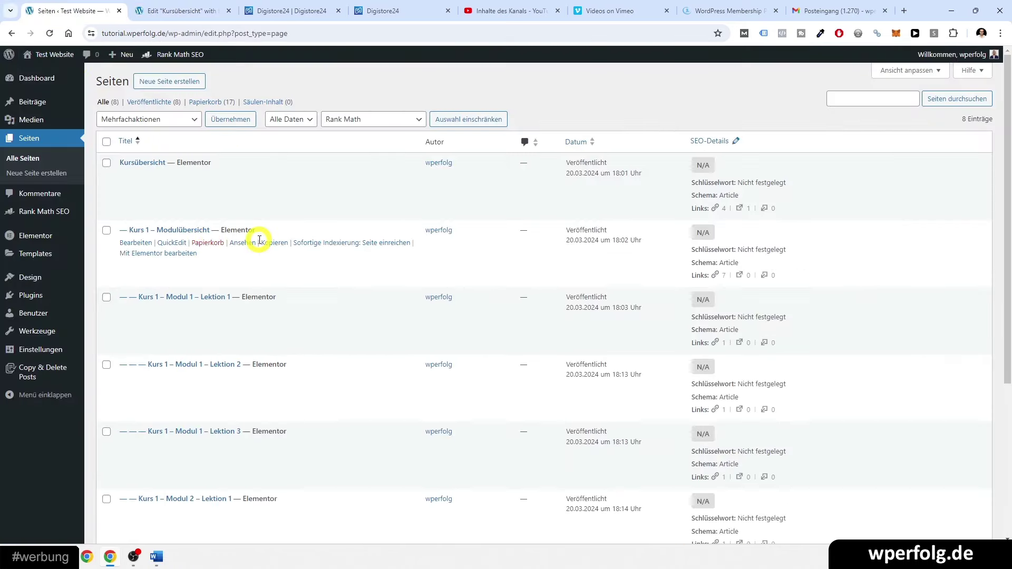
{"action": "middle_click", "coordinate": [245, 245]}
{"action": "left_click", "coordinate": [255, 12]}
{"action": "left_click", "coordinate": [264, 33]}
{"action": "key", "text": "ctrl+c"}
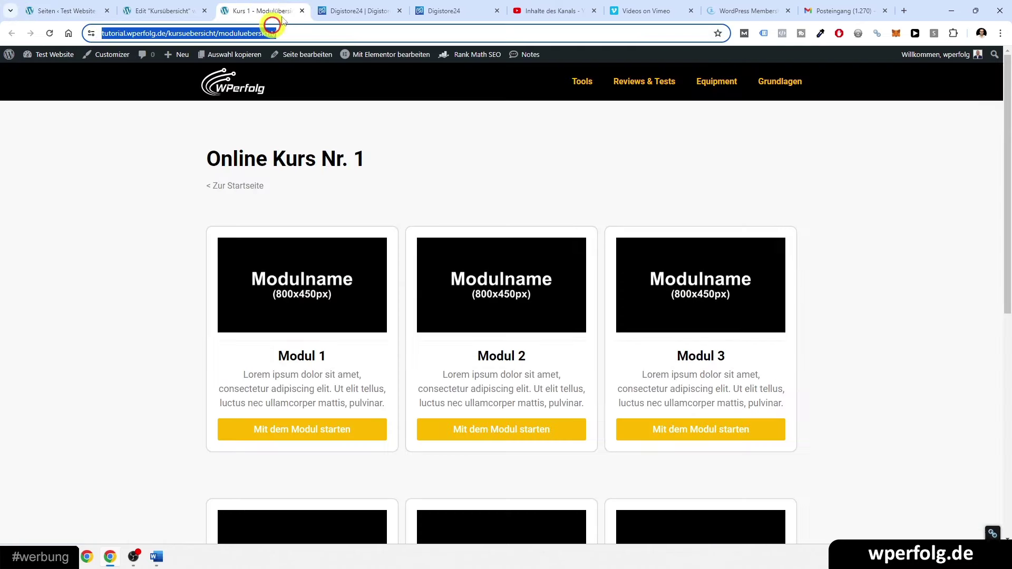
{"action": "left_click", "coordinate": [302, 10]}
{"action": "left_click", "coordinate": [90, 11]}
{"action": "left_click", "coordinate": [158, 11]}
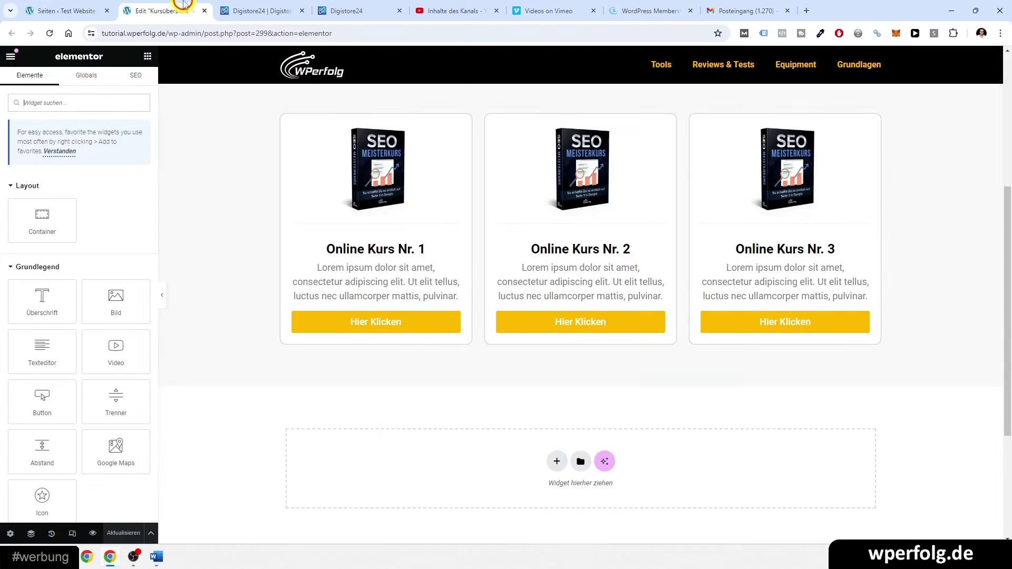
{"action": "scroll", "coordinate": [370, 336], "scroll_direction": "up", "scroll_amount": 1}
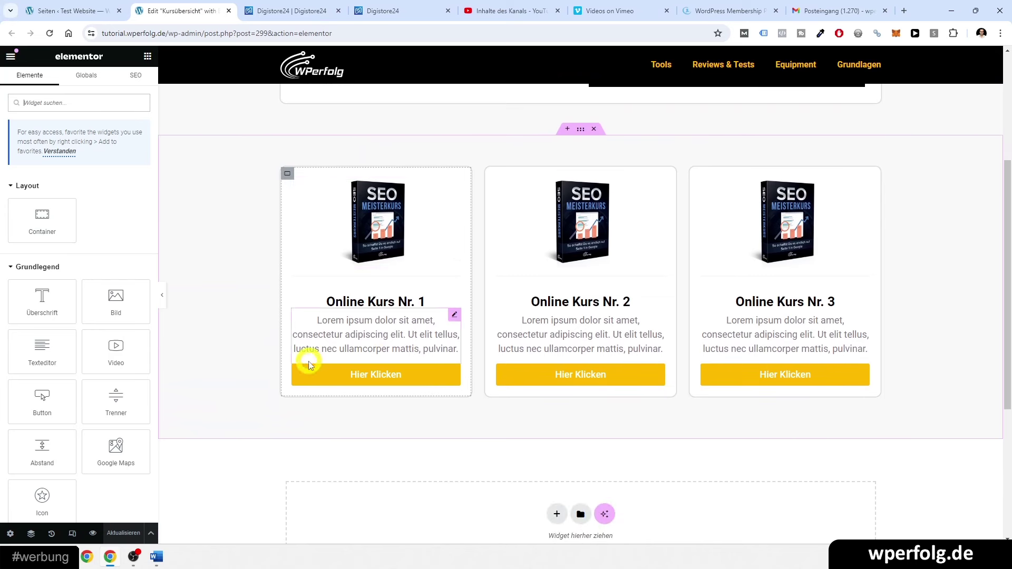
{"action": "left_click", "coordinate": [308, 369]}
{"action": "key", "text": "ctrl+v"}
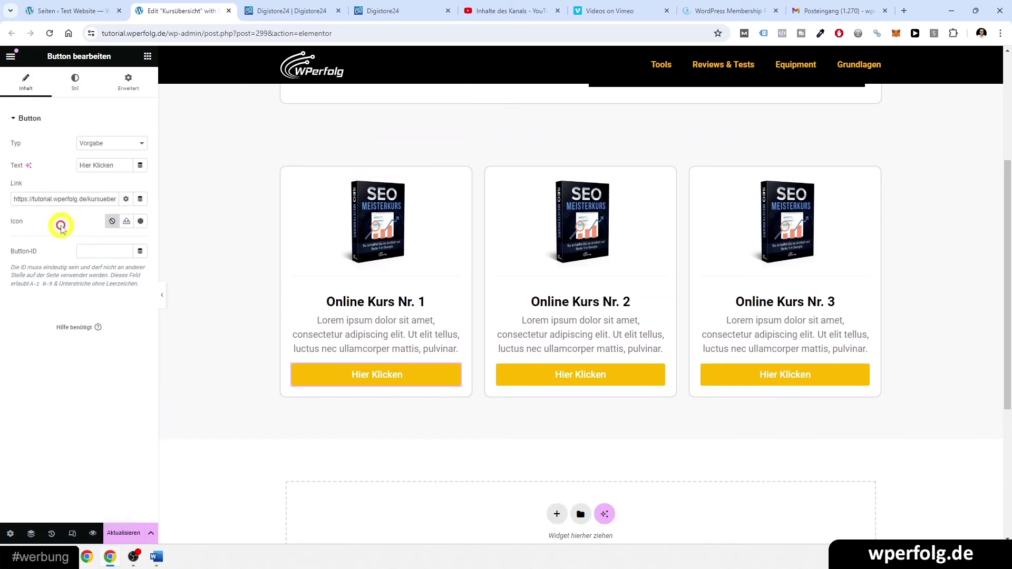
- Give the course card's image a custom link to the same Modulübersicht URL and update the page
{"action": "left_click", "coordinate": [376, 221]}
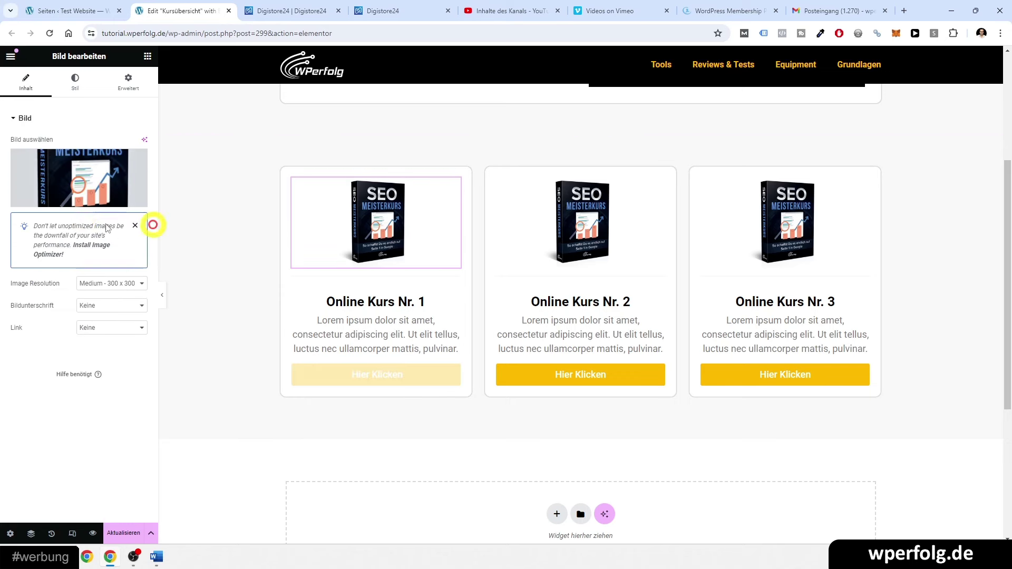
{"action": "left_click", "coordinate": [93, 327]}
{"action": "left_click", "coordinate": [89, 351]}
{"action": "left_click", "coordinate": [73, 349]}
{"action": "key", "text": "ctrl+v"}
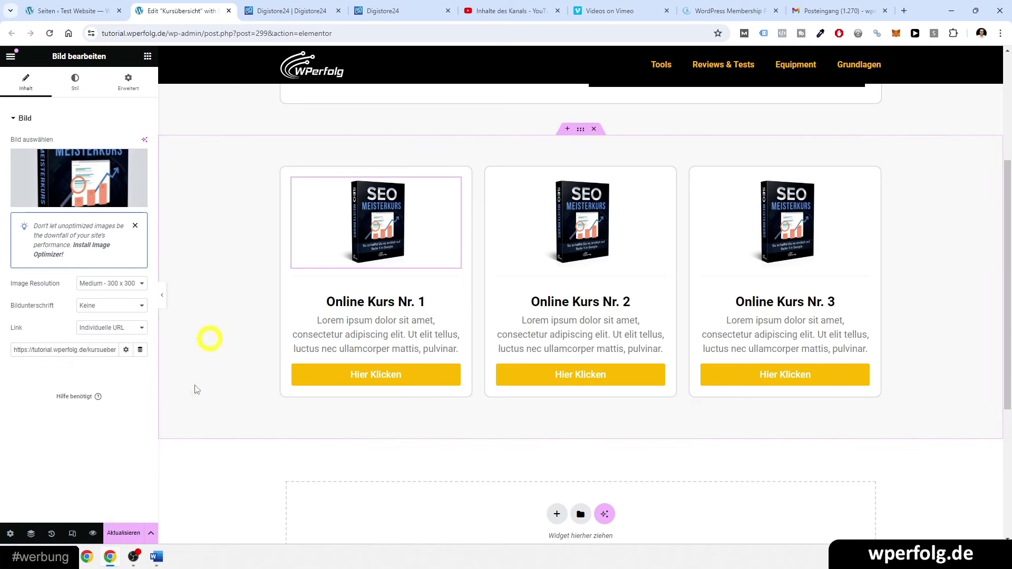
{"action": "left_click", "coordinate": [130, 531]}
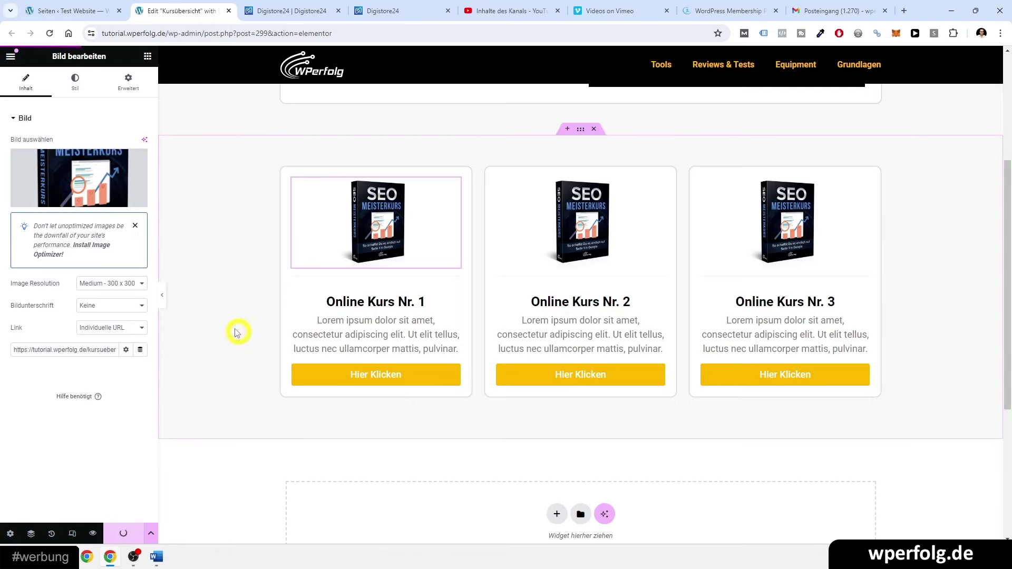
{"action": "left_click", "coordinate": [86, 8]}
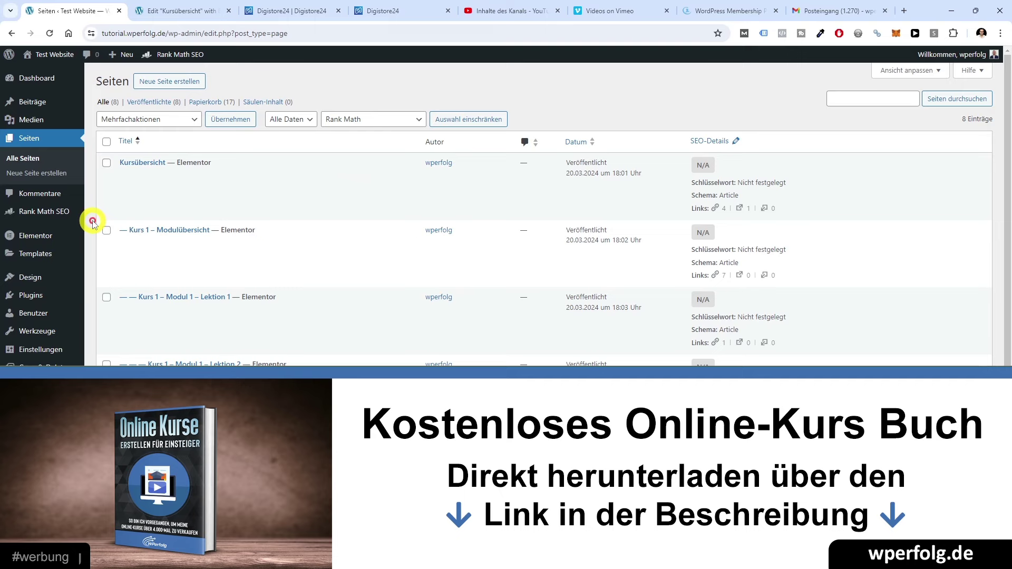
- Close the Kursübersicht editor and open Kurs 1 – Modulübersicht in Elementor in a new tab
{"action": "scroll", "coordinate": [90, 244], "scroll_direction": "down", "scroll_amount": 1}
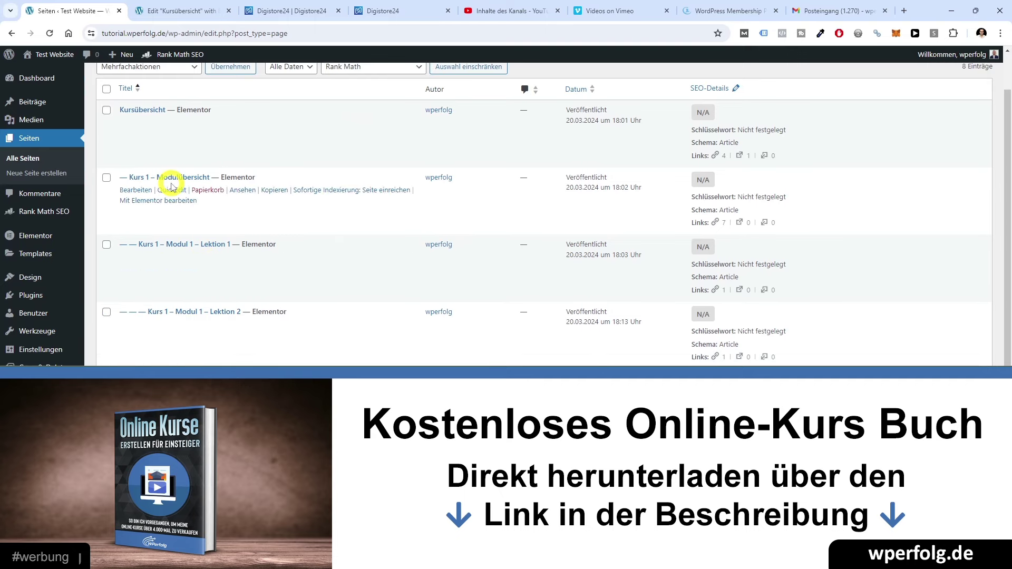
{"action": "key", "text": "ctrl+Tab"}
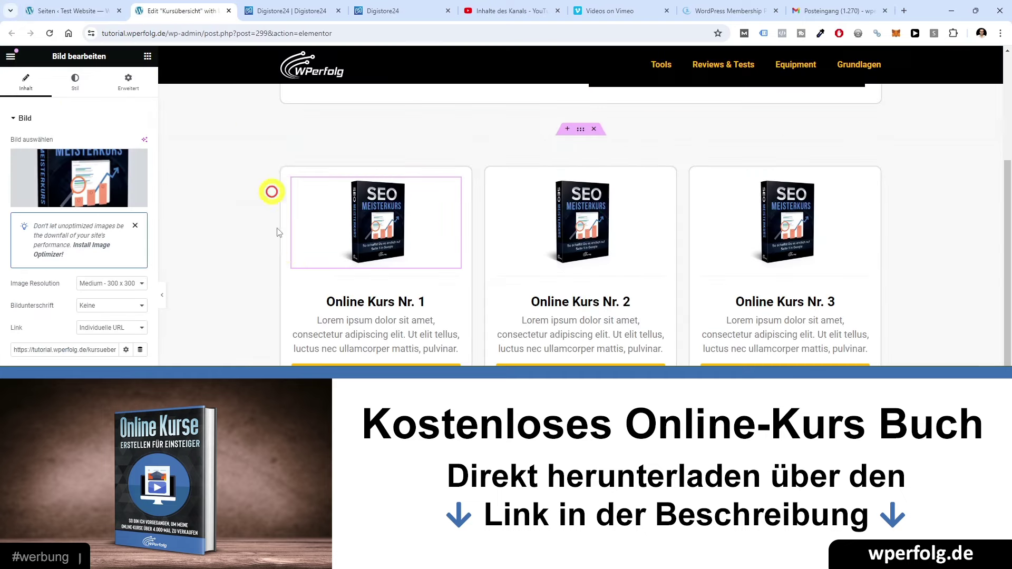
{"action": "key", "text": "ctrl+w"}
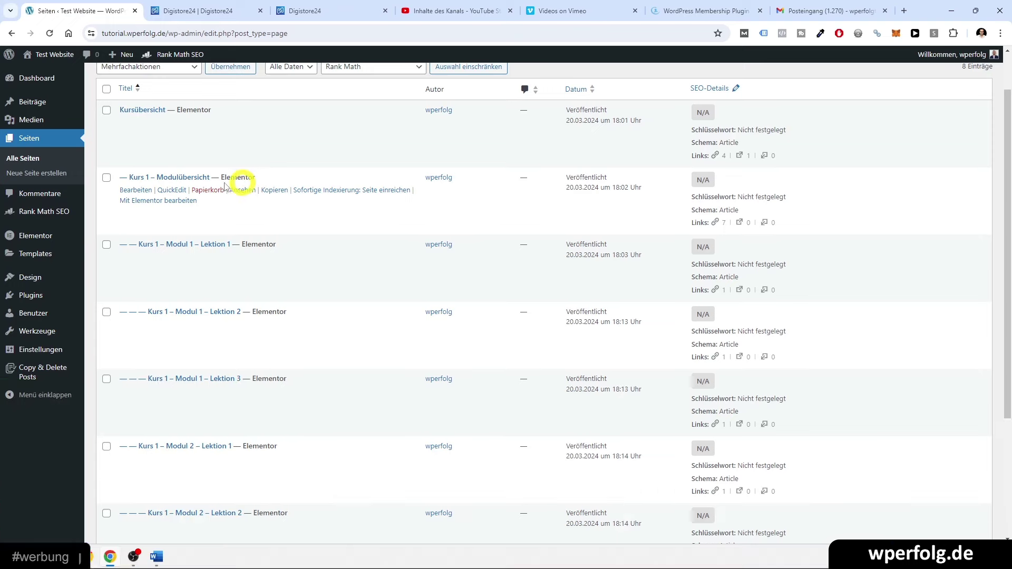
{"action": "middle_click", "coordinate": [137, 203]}
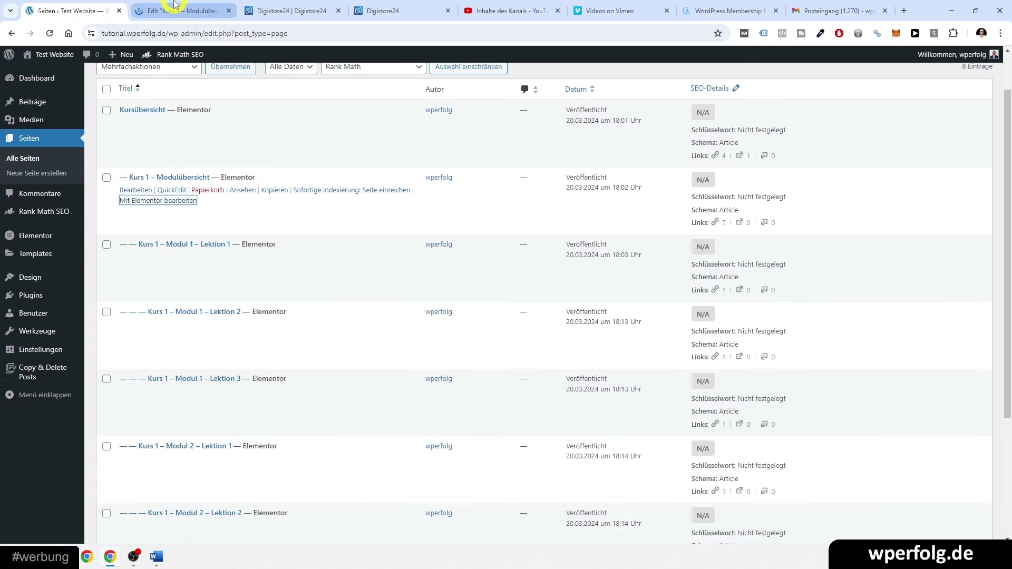
{"action": "left_click", "coordinate": [174, 4]}
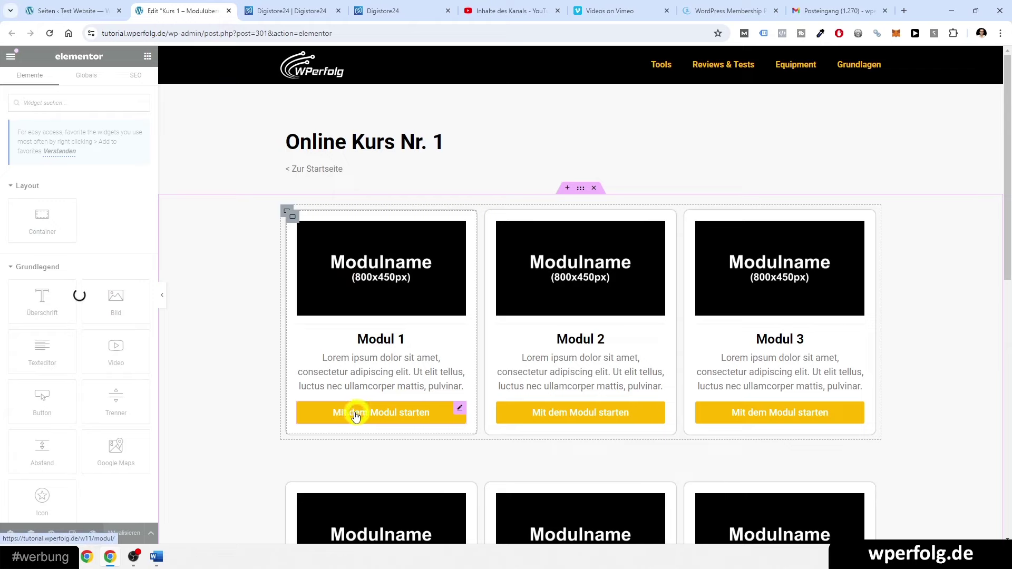
{"action": "left_click", "coordinate": [43, 5]}
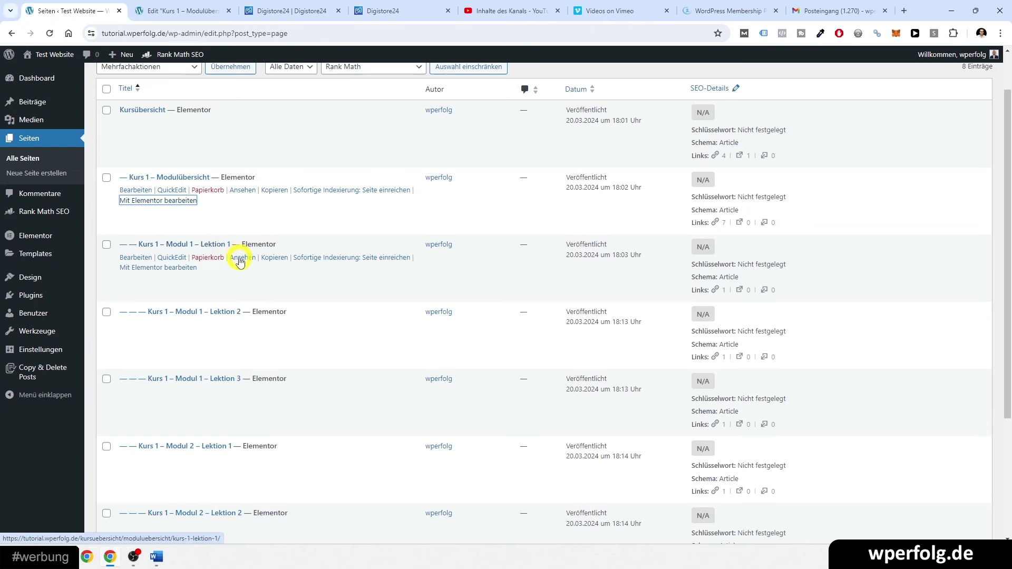
- Paste the Kurs 1 – Lektion 1 page URL as Modul 1's 'Mit dem Modul starten' button link
{"action": "middle_click", "coordinate": [239, 262]}
{"action": "left_click", "coordinate": [244, 7]}
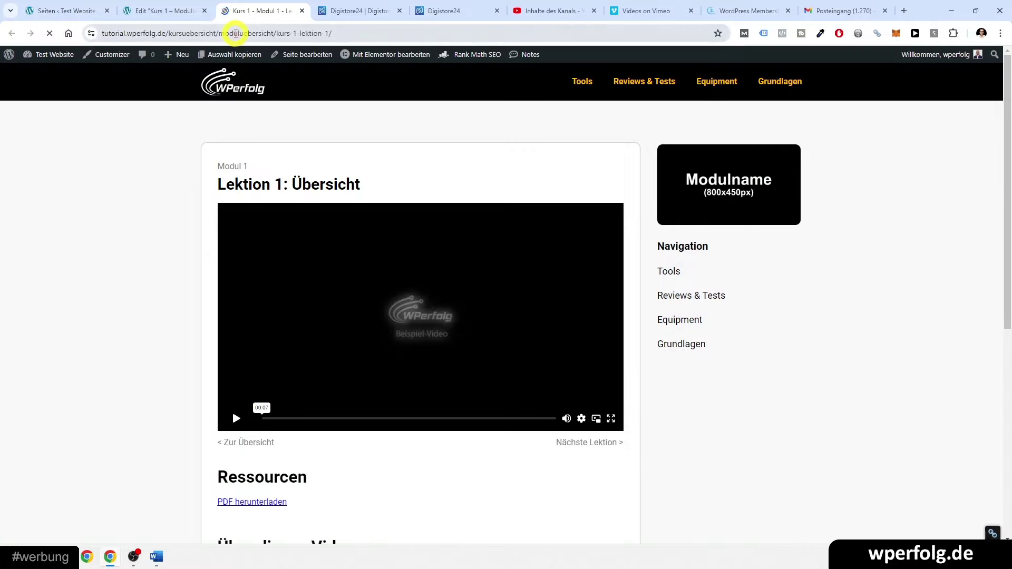
{"action": "left_click", "coordinate": [246, 34]}
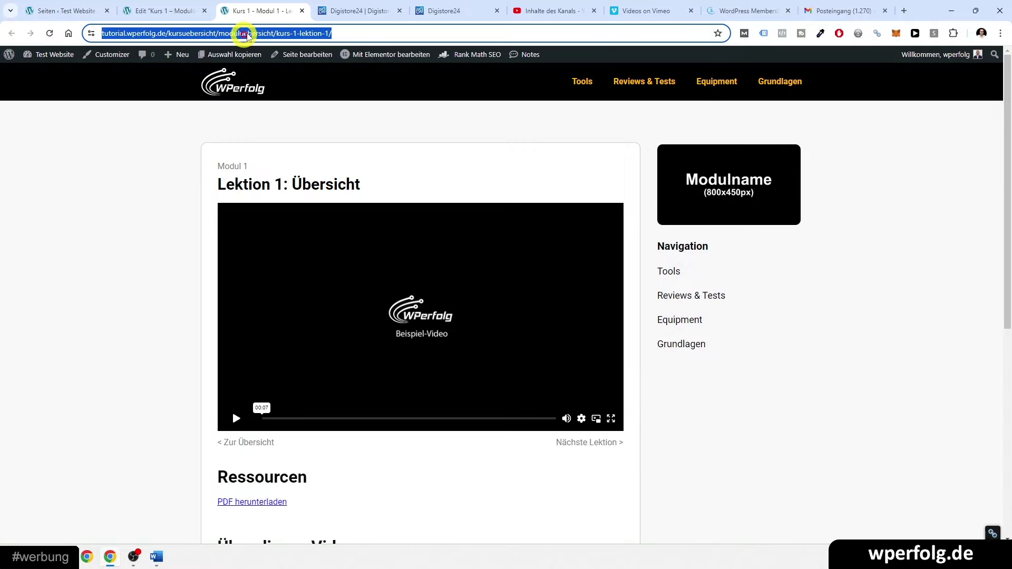
{"action": "left_click", "coordinate": [302, 12]}
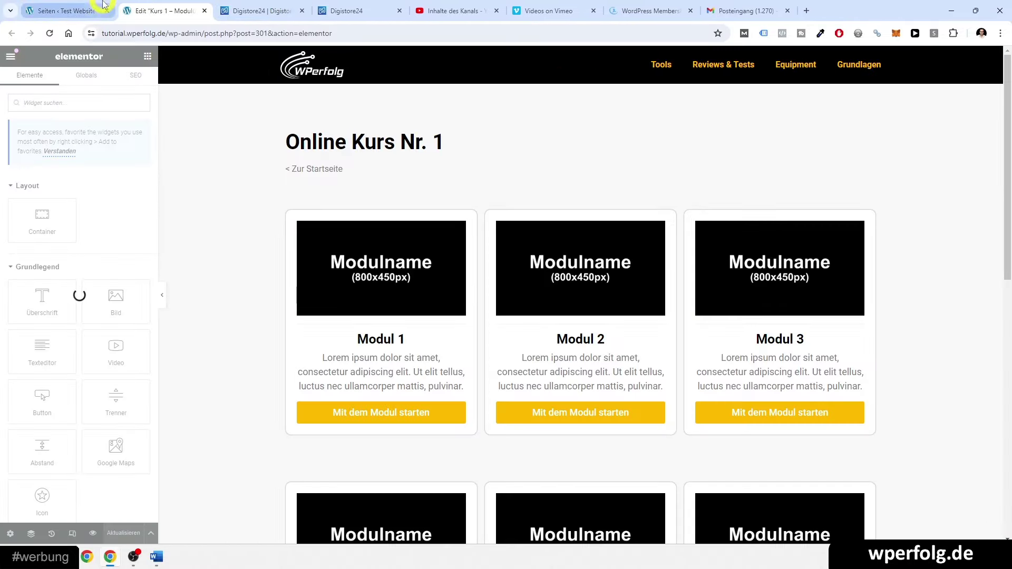
{"action": "left_click", "coordinate": [311, 413]}
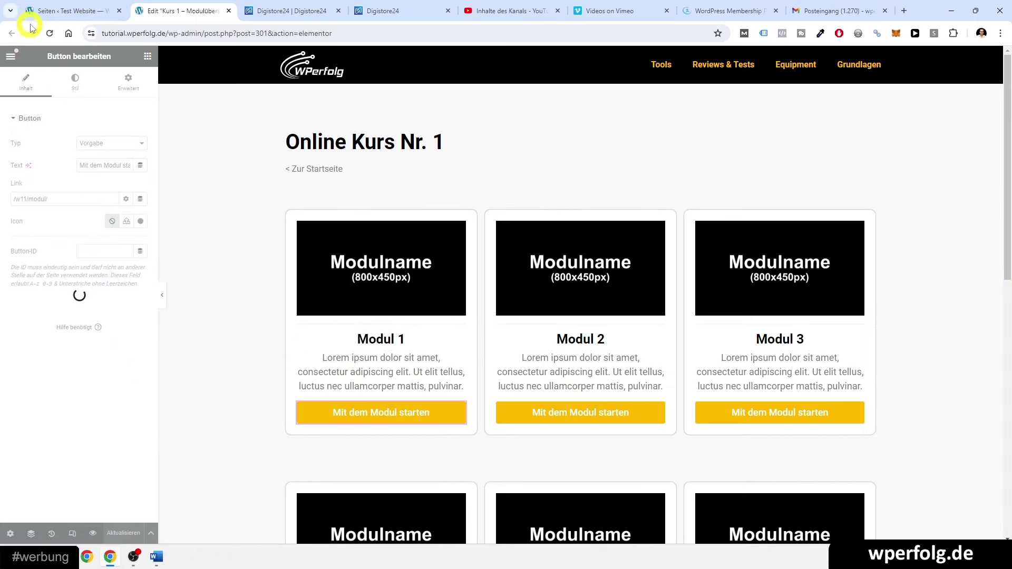
{"action": "left_click", "coordinate": [49, 33]}
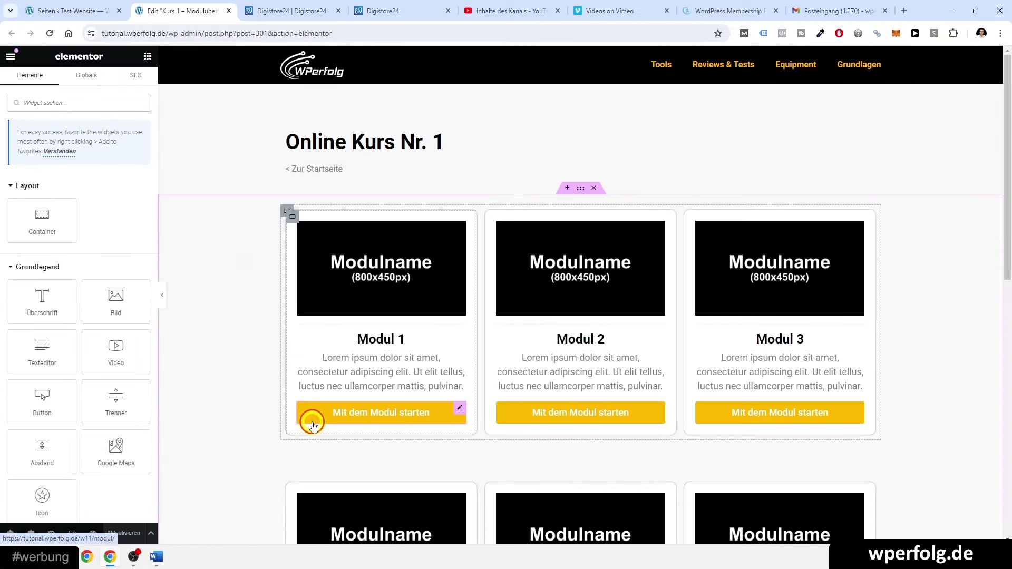
{"action": "left_click", "coordinate": [311, 417]}
{"action": "key", "text": "ctrl+v"}
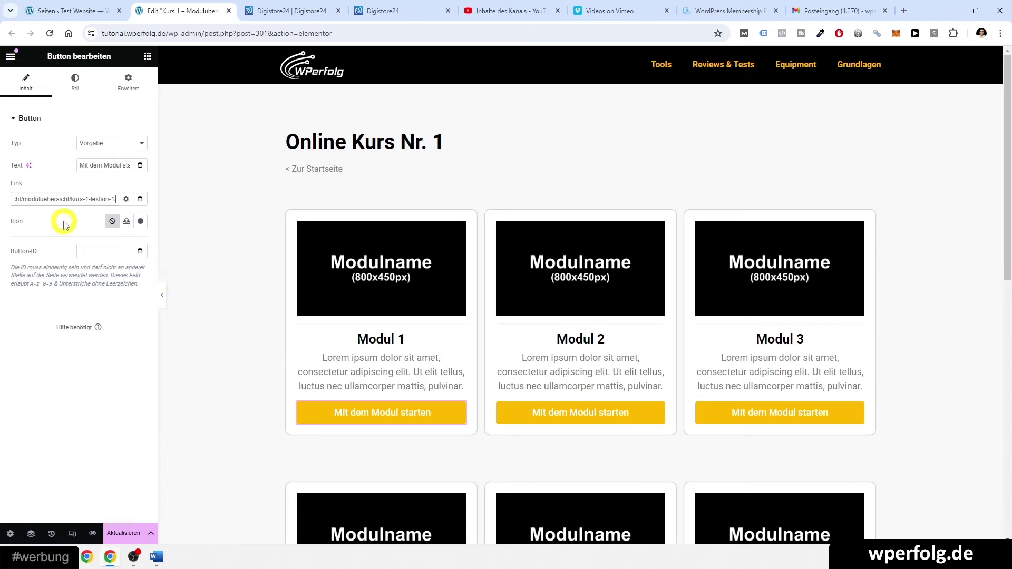
{"action": "left_click", "coordinate": [73, 6]}
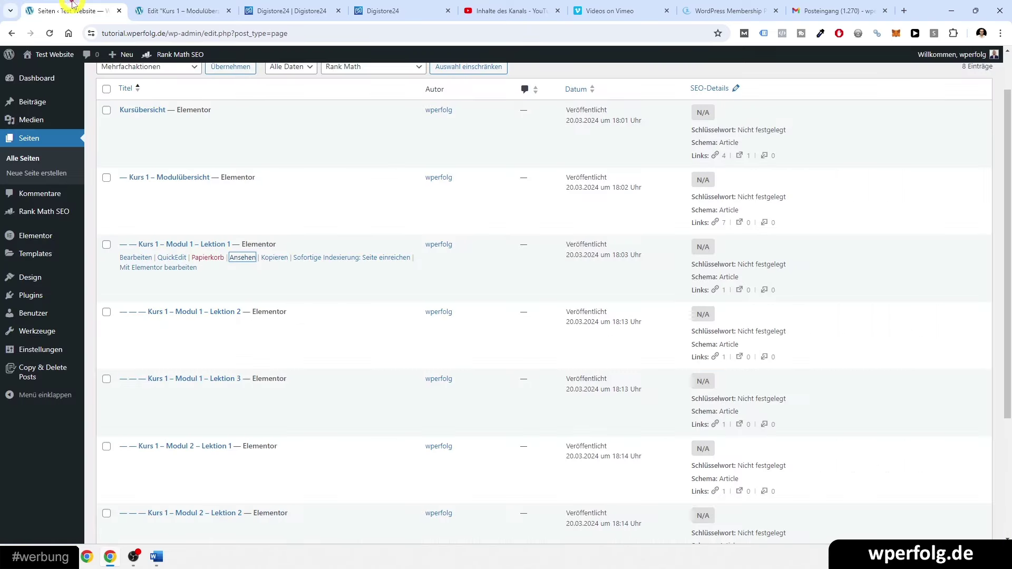
- Copy the web address of the Kurs 1 – Modul 2 – Lektion 1 page
{"action": "left_click", "coordinate": [132, 11]}
{"action": "left_click", "coordinate": [71, 8]}
{"action": "scroll", "coordinate": [151, 325], "scroll_direction": "down", "scroll_amount": 1}
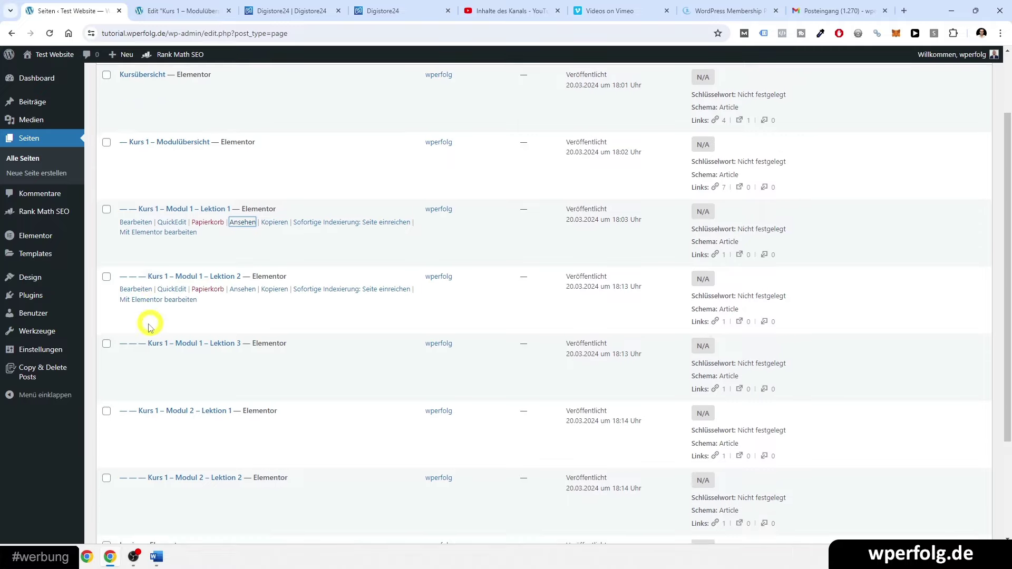
{"action": "scroll", "coordinate": [148, 342], "scroll_direction": "down", "scroll_amount": 3}
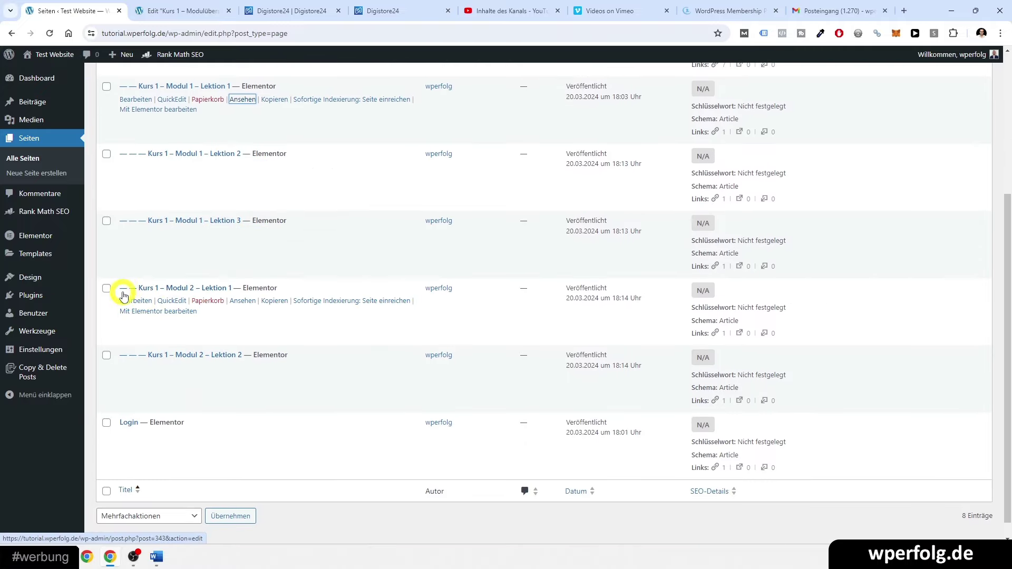
{"action": "left_click", "coordinate": [243, 301], "text": "ctrl"}
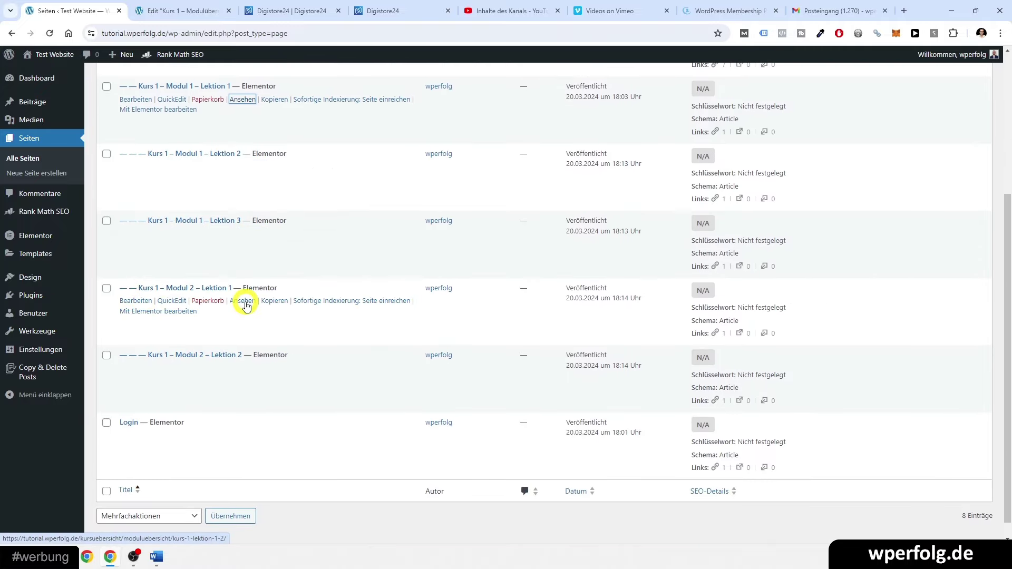
{"action": "left_click", "coordinate": [245, 8]}
{"action": "left_click", "coordinate": [217, 32]}
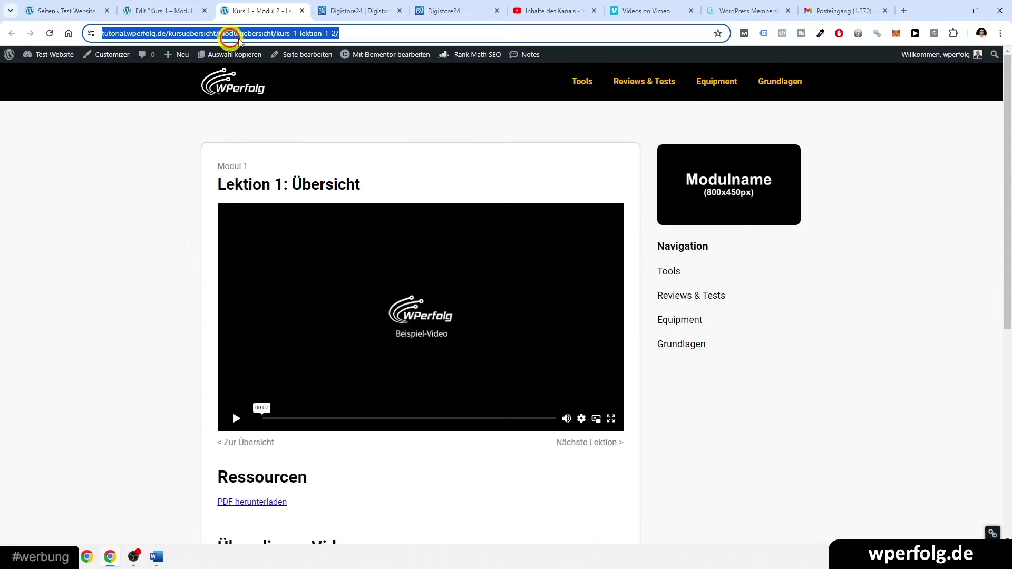
{"action": "left_click", "coordinate": [302, 11]}
{"action": "left_click", "coordinate": [87, 10]}
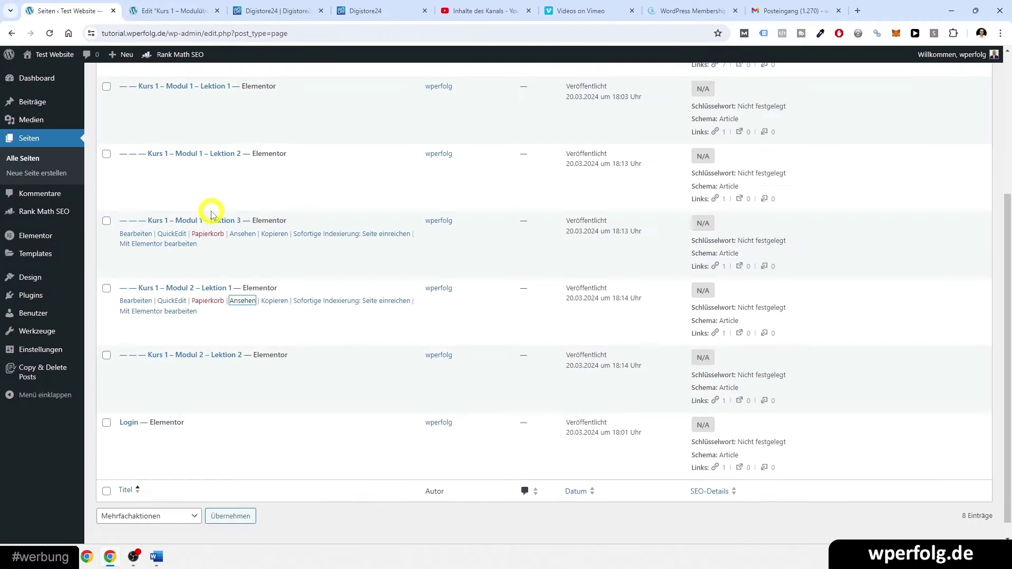
{"action": "left_click", "coordinate": [168, 10]}
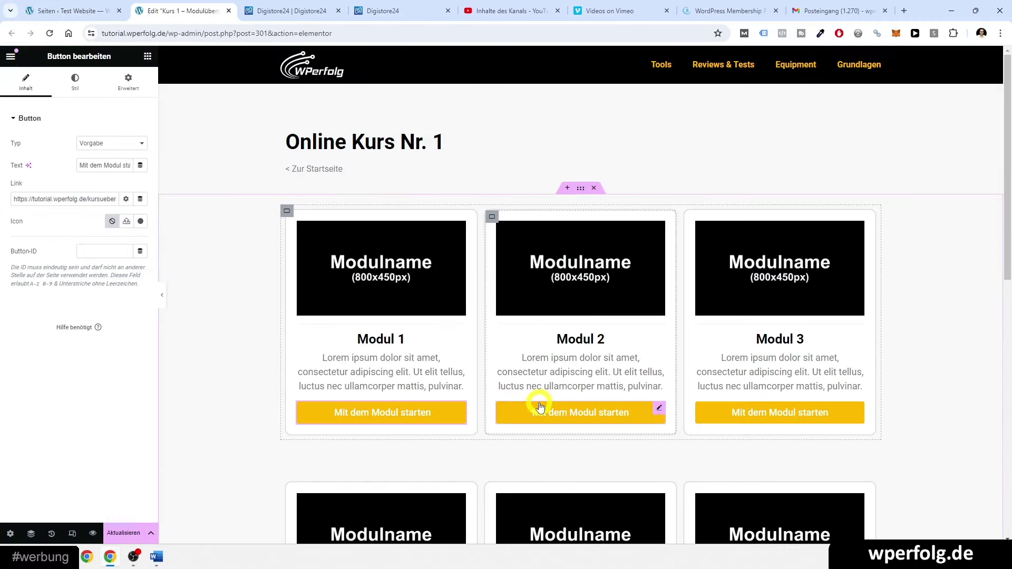
- Replace Modul 2's start button link with the Modul 2 Lektion 1 address and update the overview
{"action": "left_click", "coordinate": [538, 406]}
{"action": "left_click", "coordinate": [79, 196]}
{"action": "key", "text": "ctrl+a"}
{"action": "key", "text": "ctrl+v"}
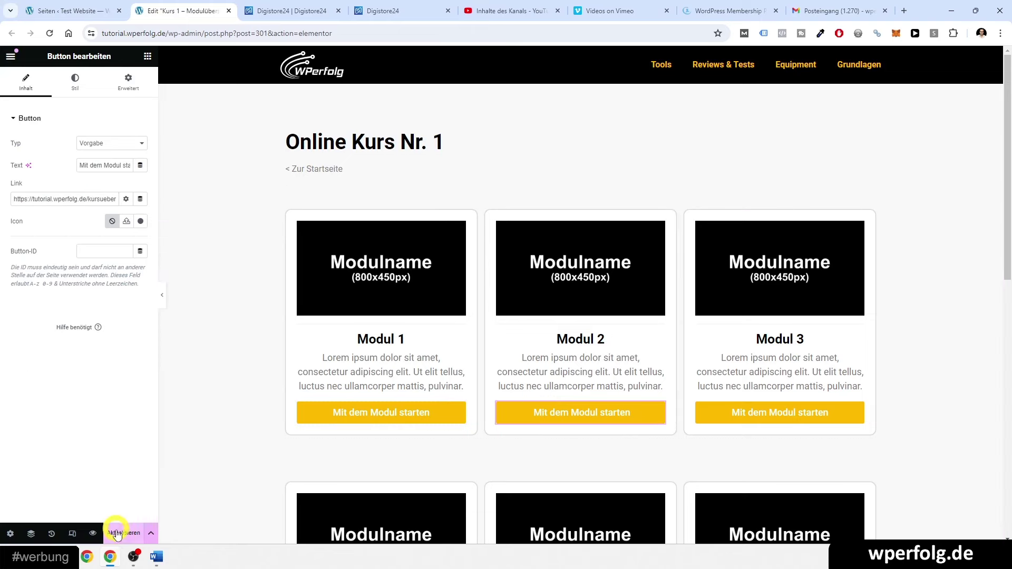
{"action": "left_click", "coordinate": [123, 532]}
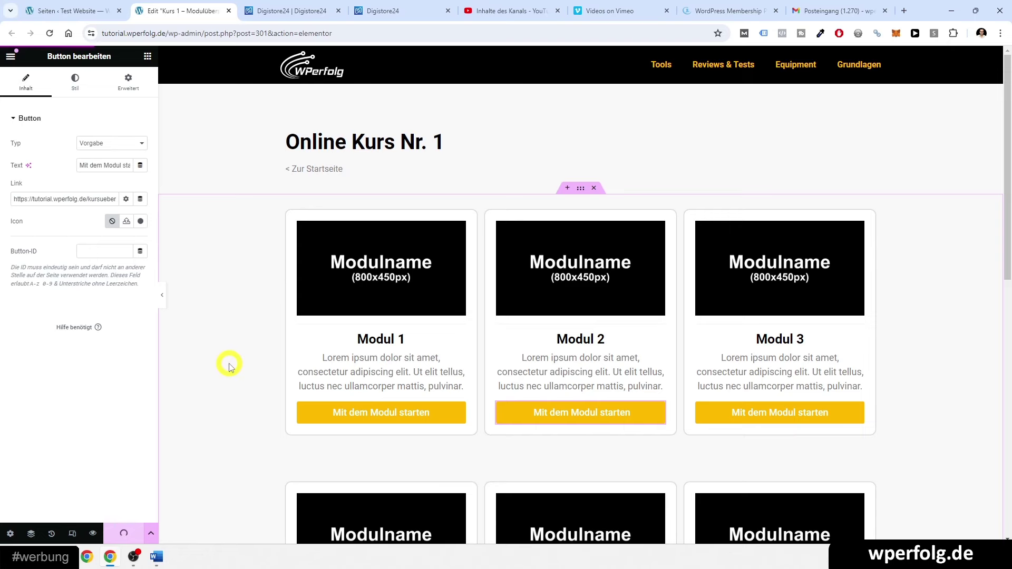
{"action": "scroll", "coordinate": [729, 425], "scroll_direction": "down", "scroll_amount": 1}
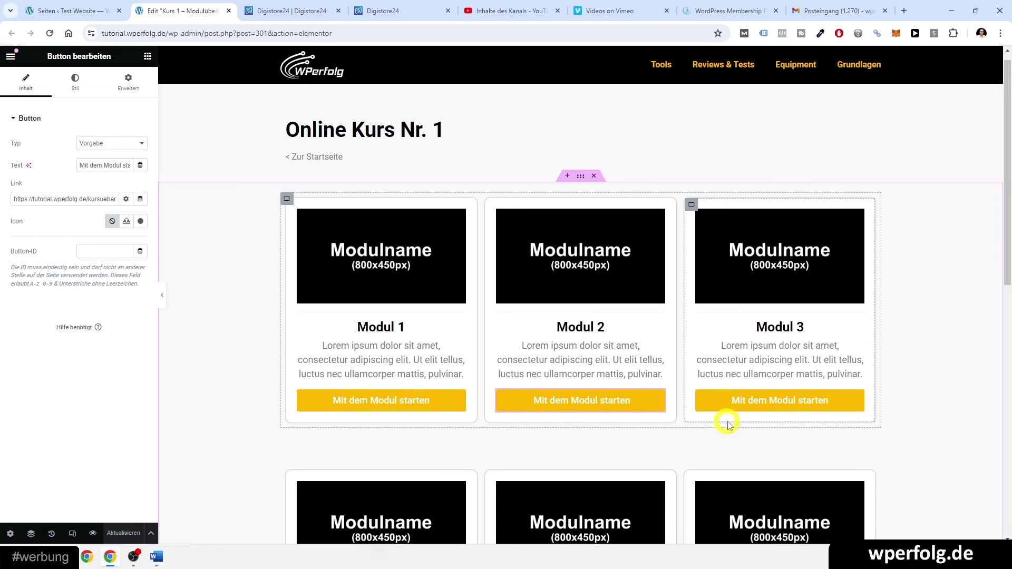
{"action": "scroll", "coordinate": [728, 425], "scroll_direction": "down", "scroll_amount": 4}
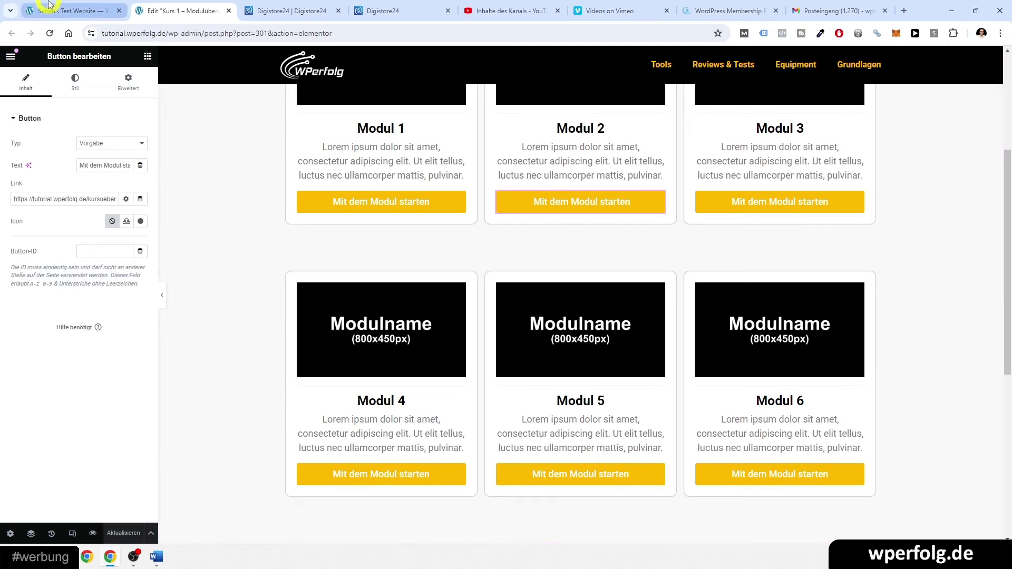
{"action": "left_click", "coordinate": [48, 4]}
- Close the course overview editor and reload the Seiten list to see updated link counts
{"action": "left_click", "coordinate": [228, 10]}
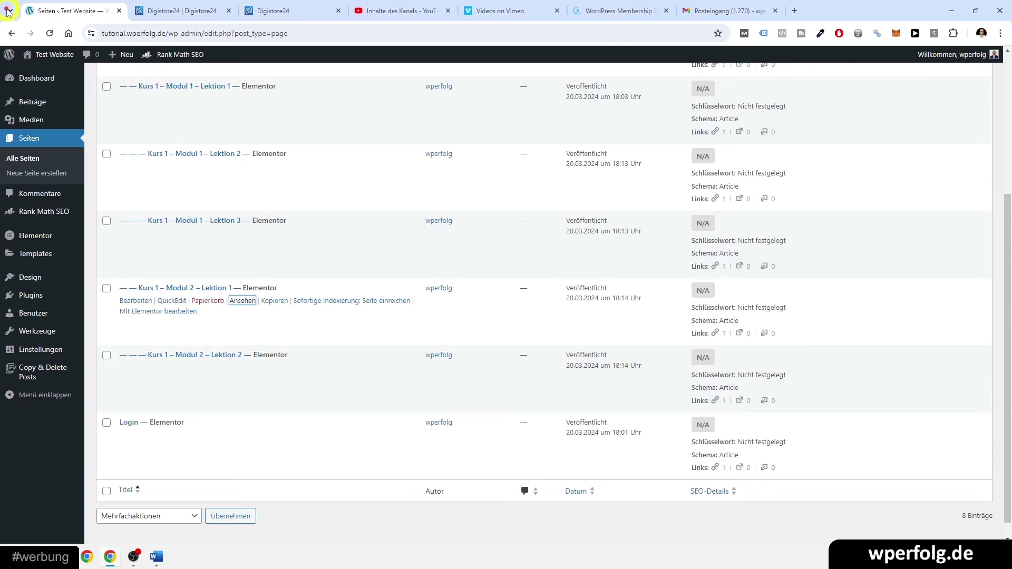
{"action": "left_click", "coordinate": [49, 33]}
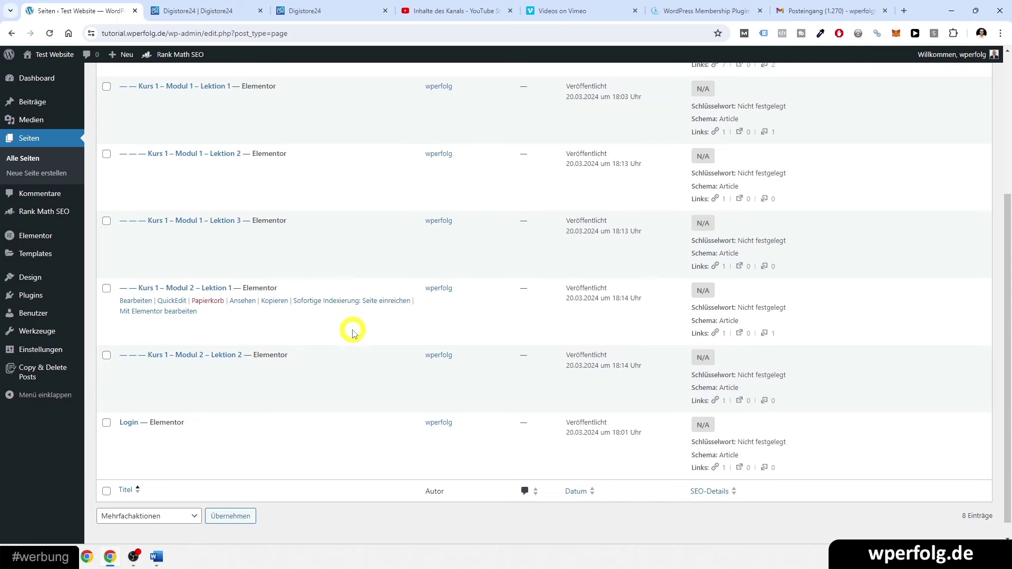
{"action": "scroll", "coordinate": [234, 284], "scroll_direction": "up", "scroll_amount": 5}
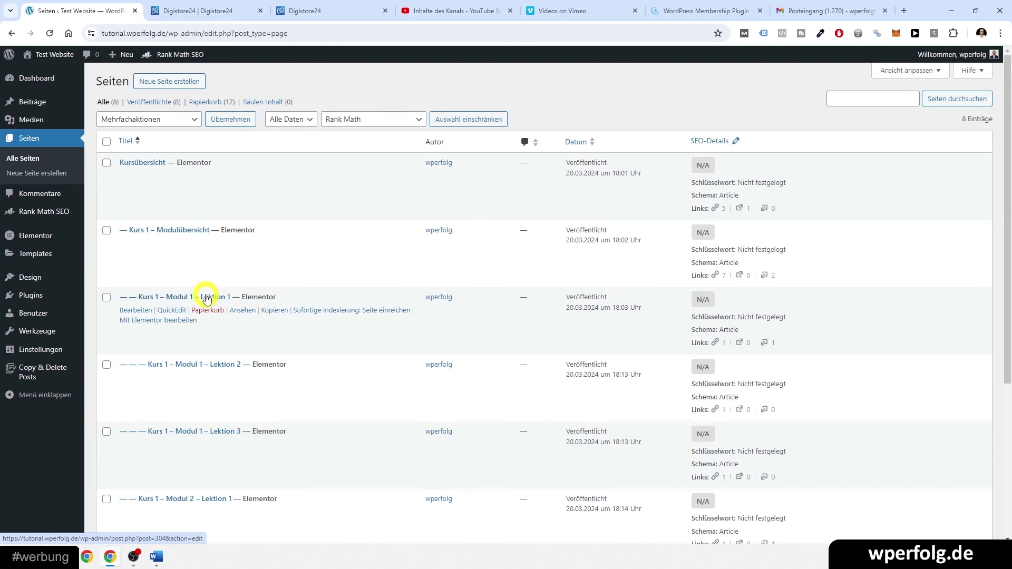
{"action": "mouse_move", "coordinate": [44, 285]}
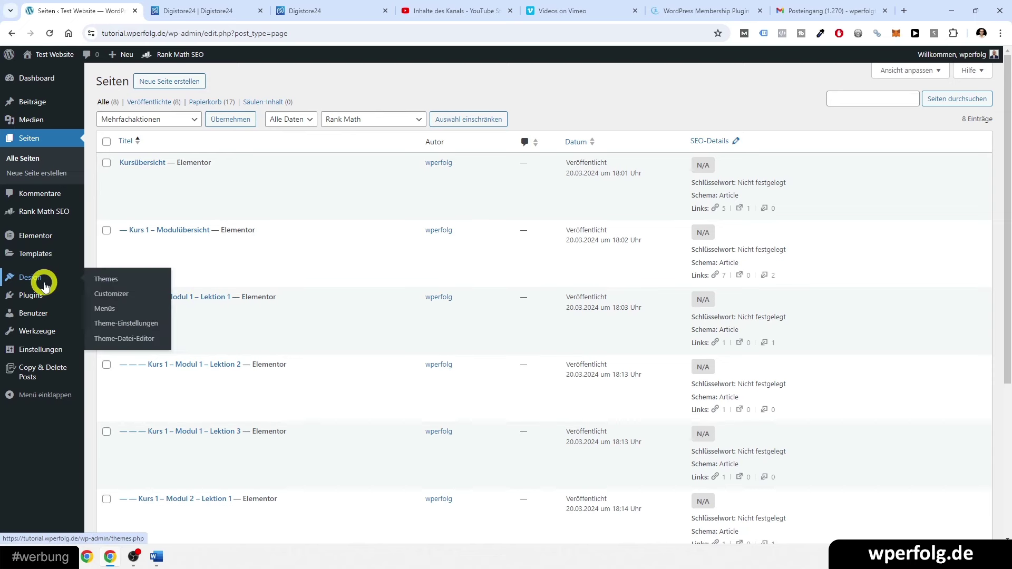
- Create a new navigation menu named 'K1 M1 Übersicht' under Design > Menüs
{"action": "middle_click", "coordinate": [96, 310]}
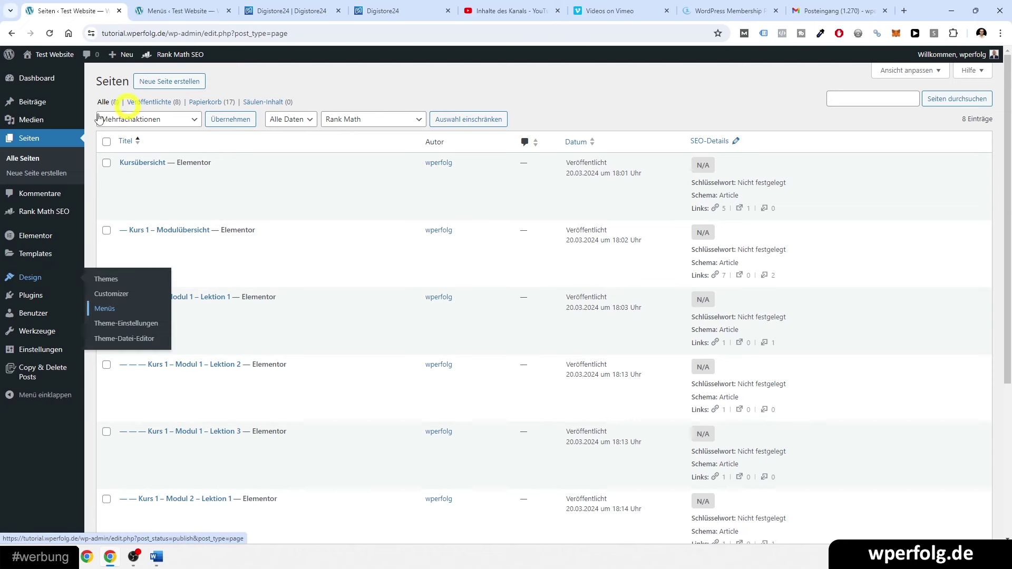
{"action": "left_click", "coordinate": [182, 10]}
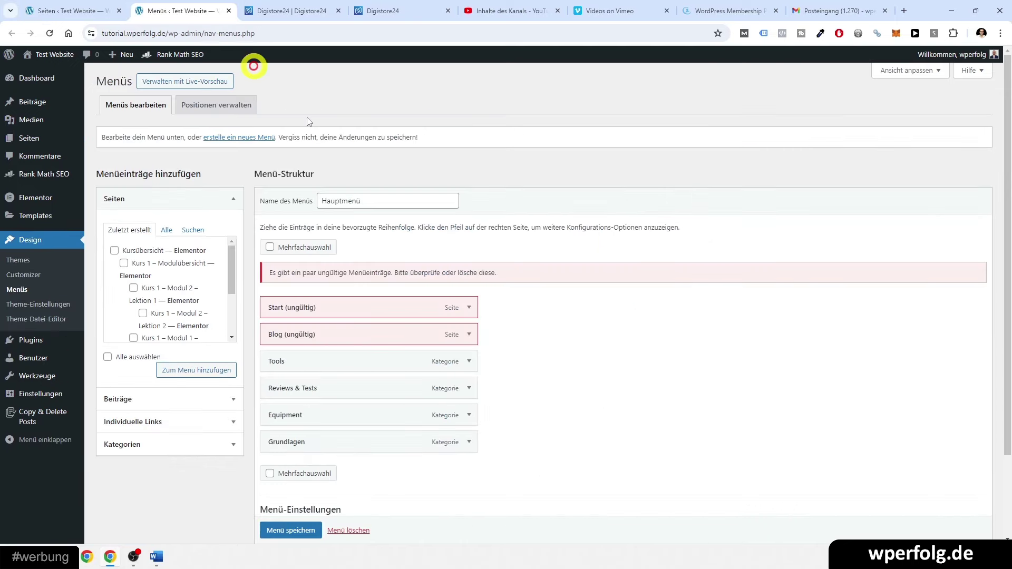
{"action": "double_click", "coordinate": [337, 205]}
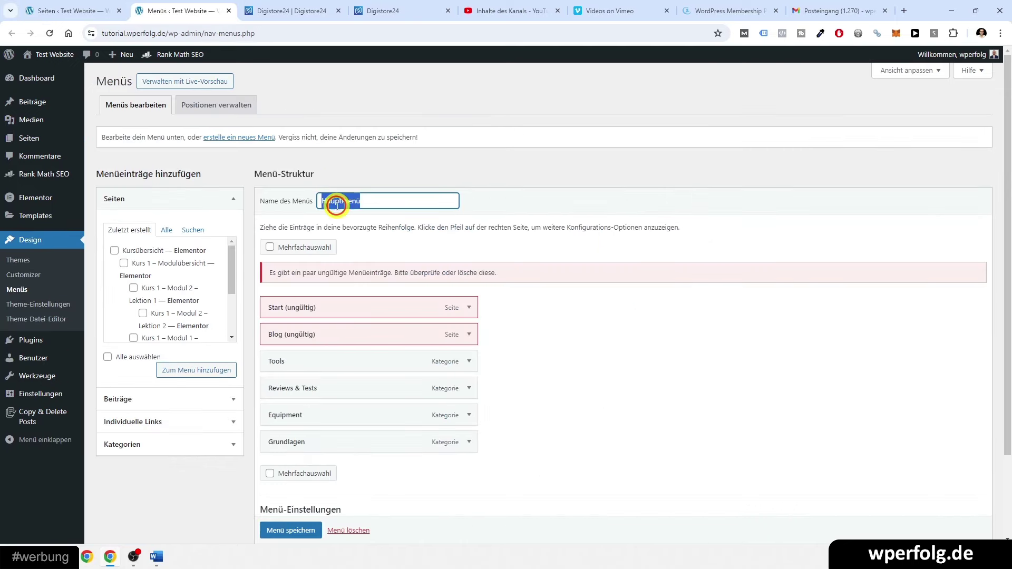
{"action": "left_click", "coordinate": [225, 139]}
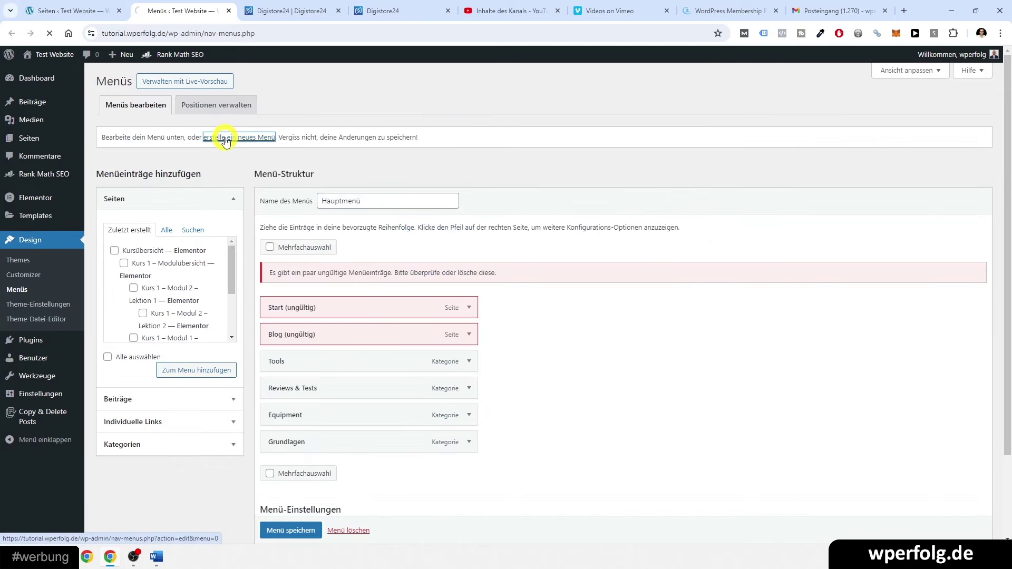
{"action": "left_click", "coordinate": [331, 197]}
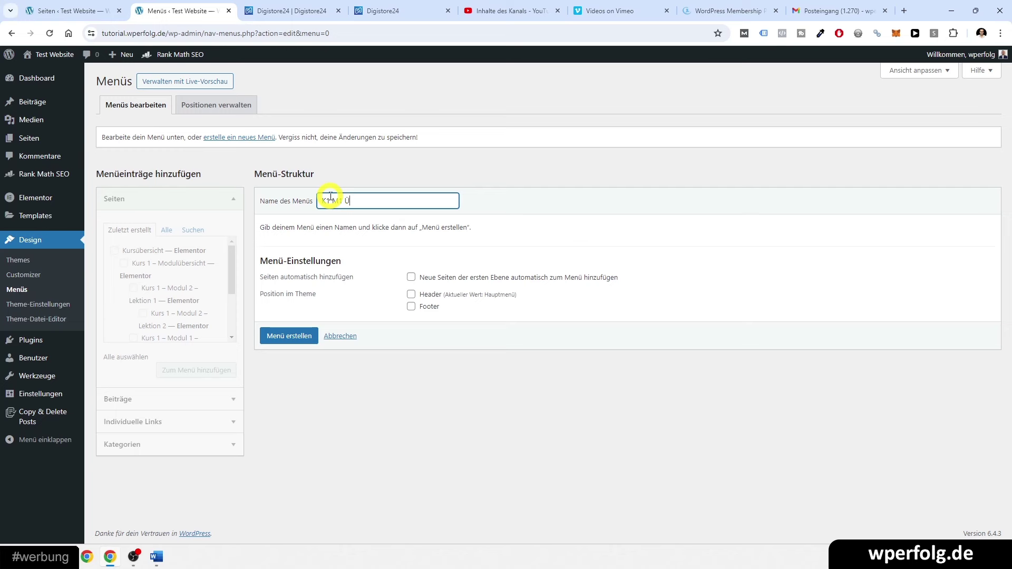
{"action": "left_click", "coordinate": [286, 338]}
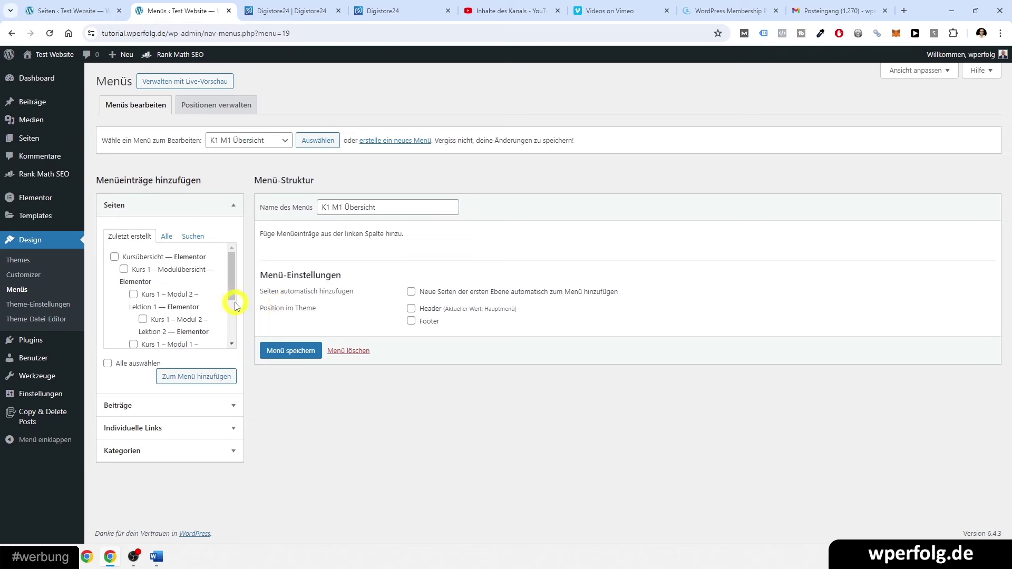
- Add the three Kurs 1 – Modul 1 lesson pages to the K1 M1 Übersicht menu
{"action": "left_click", "coordinate": [167, 236]}
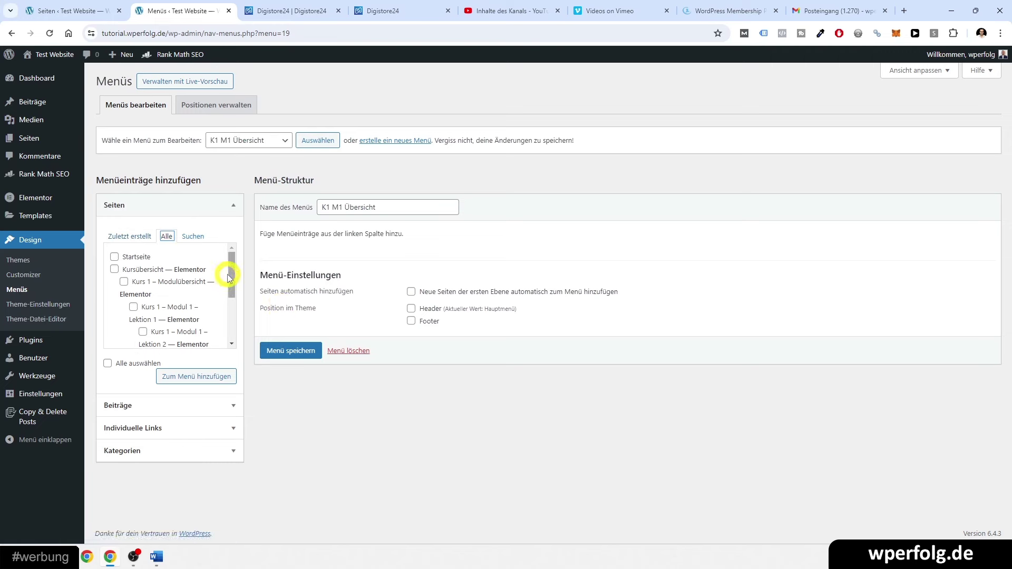
{"action": "scroll", "coordinate": [230, 278], "scroll_direction": "down", "scroll_amount": 2}
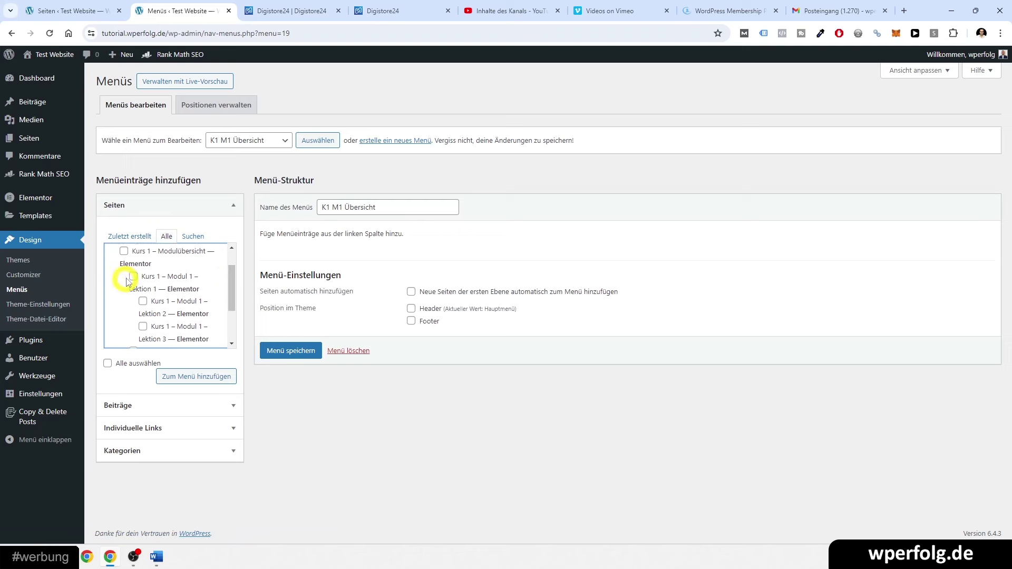
{"action": "left_click", "coordinate": [134, 277]}
{"action": "left_click", "coordinate": [143, 303]}
{"action": "scroll", "coordinate": [170, 311], "scroll_direction": "down", "scroll_amount": 2}
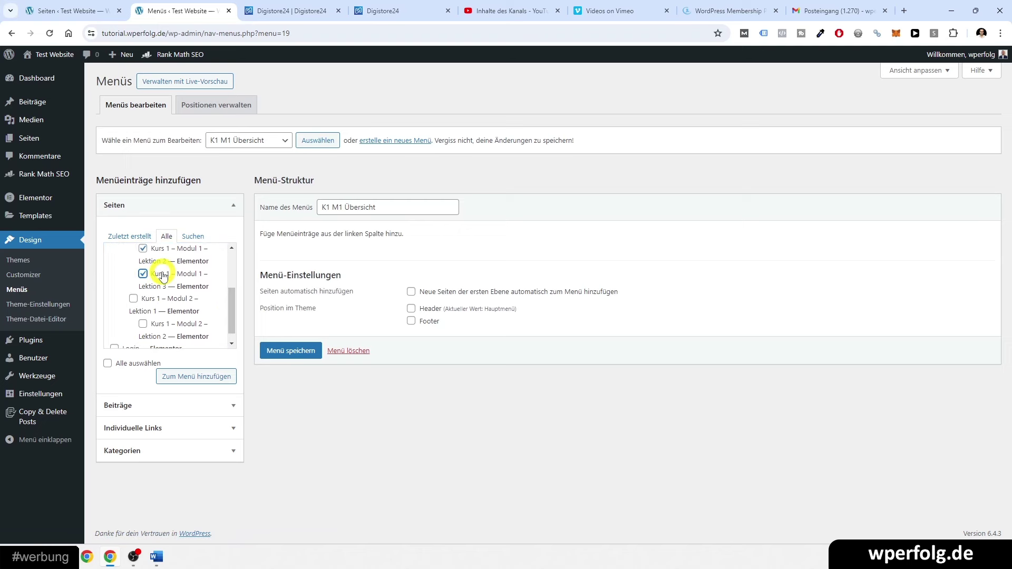
{"action": "scroll", "coordinate": [163, 276], "scroll_direction": "up", "scroll_amount": 1}
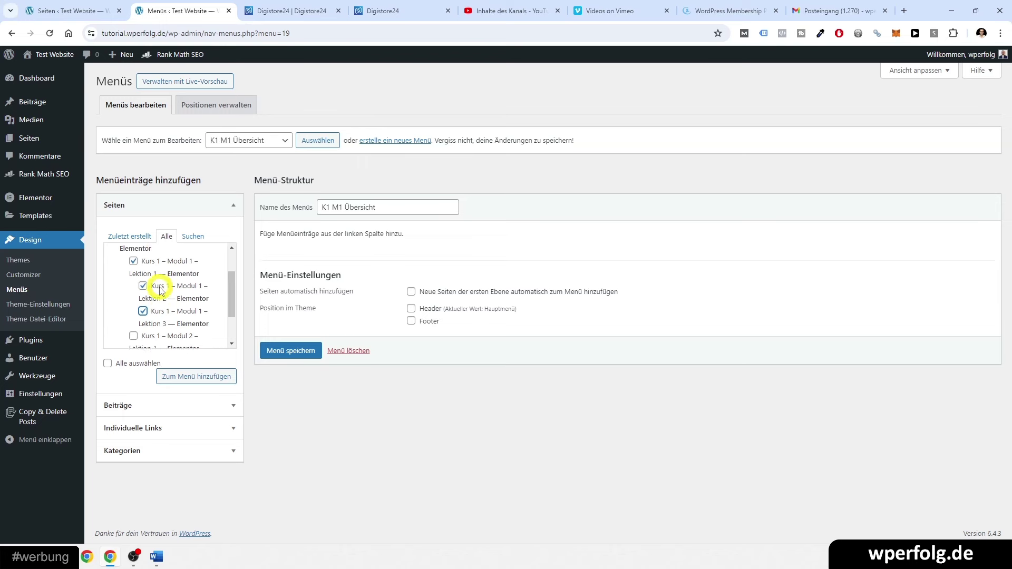
{"action": "left_click", "coordinate": [203, 377]}
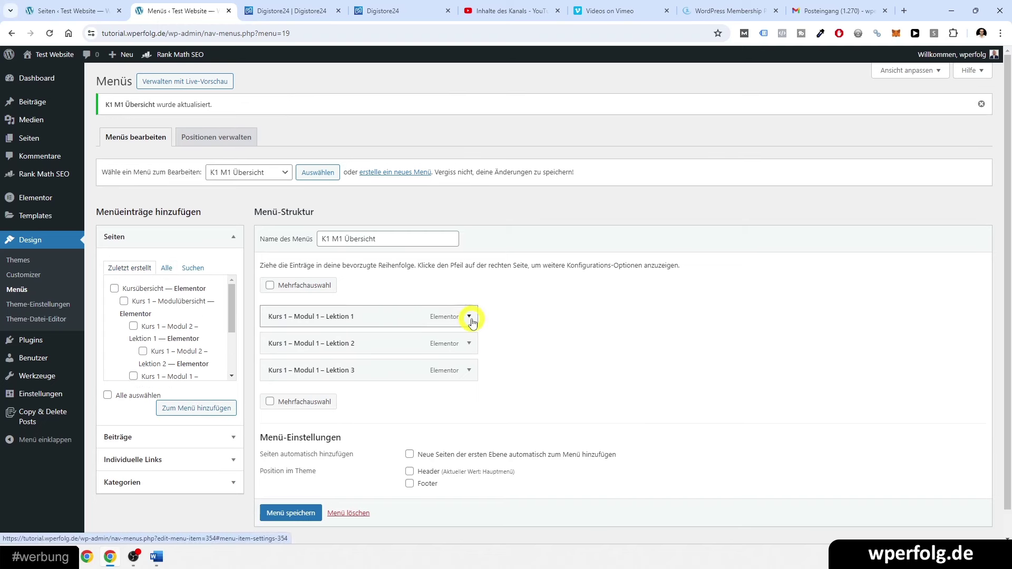
- Shorten the three menu item labels to 'Lektion 1', 'Lektion 2' and 'Lektion 3'
{"action": "left_click", "coordinate": [469, 316]}
{"action": "left_click", "coordinate": [332, 353]}
{"action": "key", "text": "shift+Home"}
{"action": "key", "text": "BackSpace"}
{"action": "triple_click", "coordinate": [283, 354]}
{"action": "key", "text": "ctrl+c"}
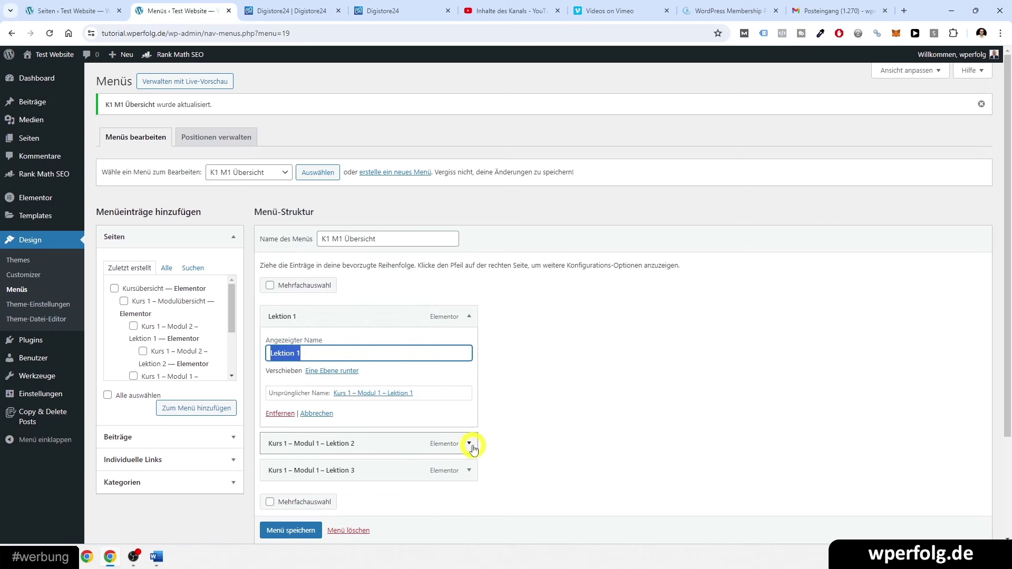
{"action": "left_click", "coordinate": [469, 443]}
{"action": "left_click", "coordinate": [315, 479]}
{"action": "key", "text": "ctrl+a"}
{"action": "key", "text": "ctrl+v"}
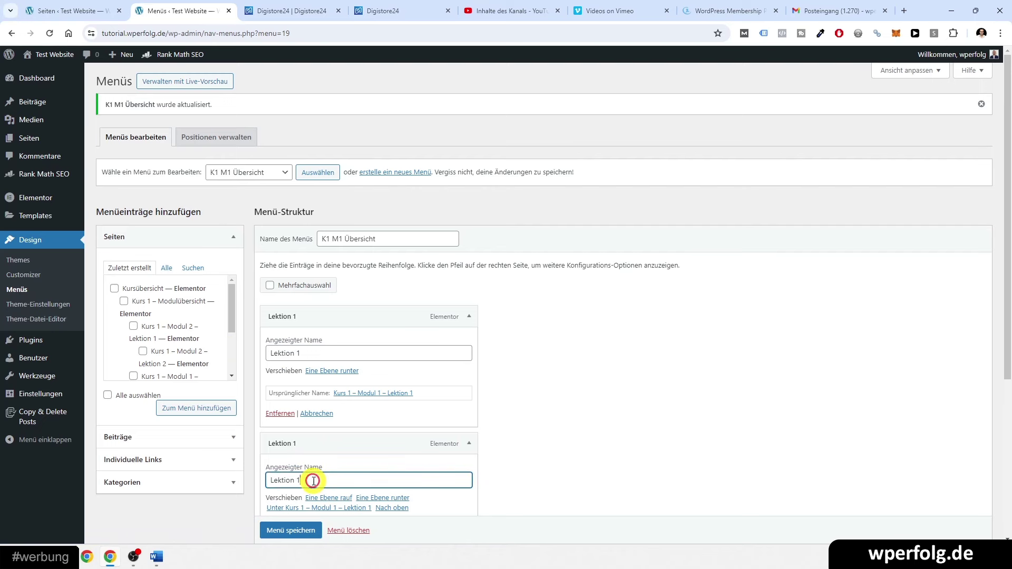
{"action": "scroll", "coordinate": [312, 480], "scroll_direction": "down", "scroll_amount": 4}
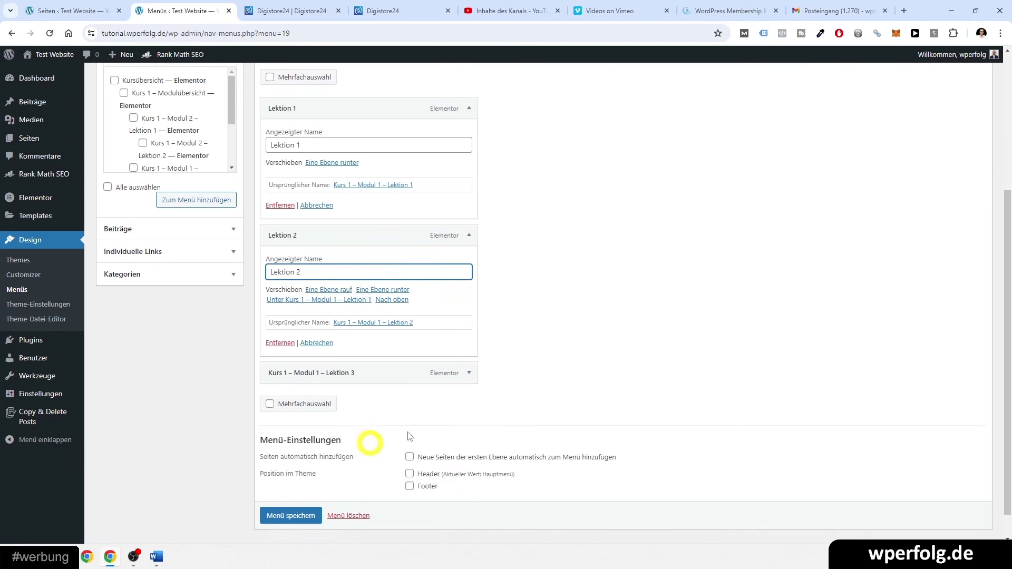
{"action": "left_click", "coordinate": [469, 370]}
{"action": "left_click", "coordinate": [308, 407]}
{"action": "key", "text": "ctrl+a"}
{"action": "key", "text": "ctrl+v"}
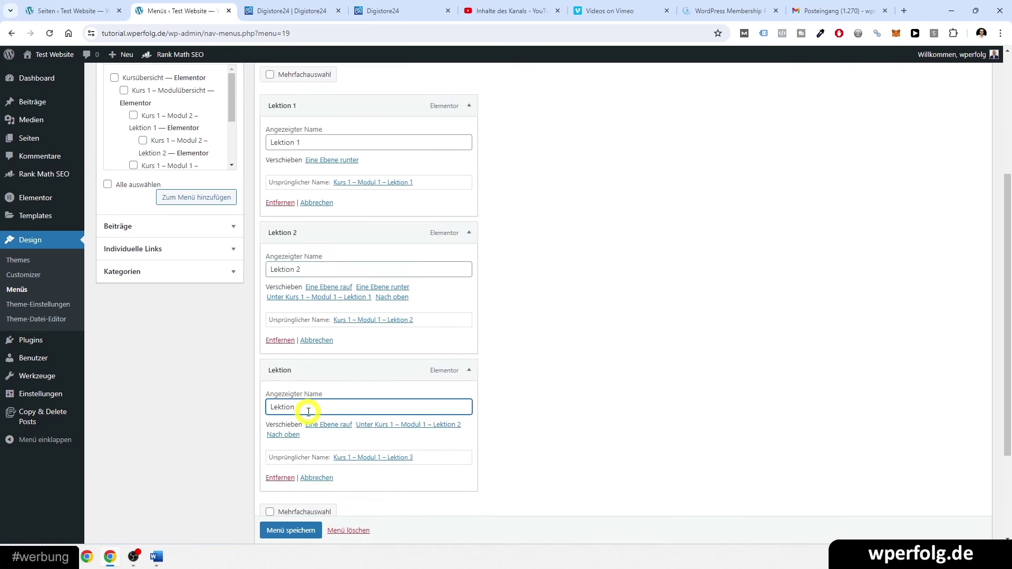
{"action": "scroll", "coordinate": [308, 411], "scroll_direction": "down", "scroll_amount": 3}
- Save the menu and go to Seiten > Alle Seiten
{"action": "key", "text": "Return"}
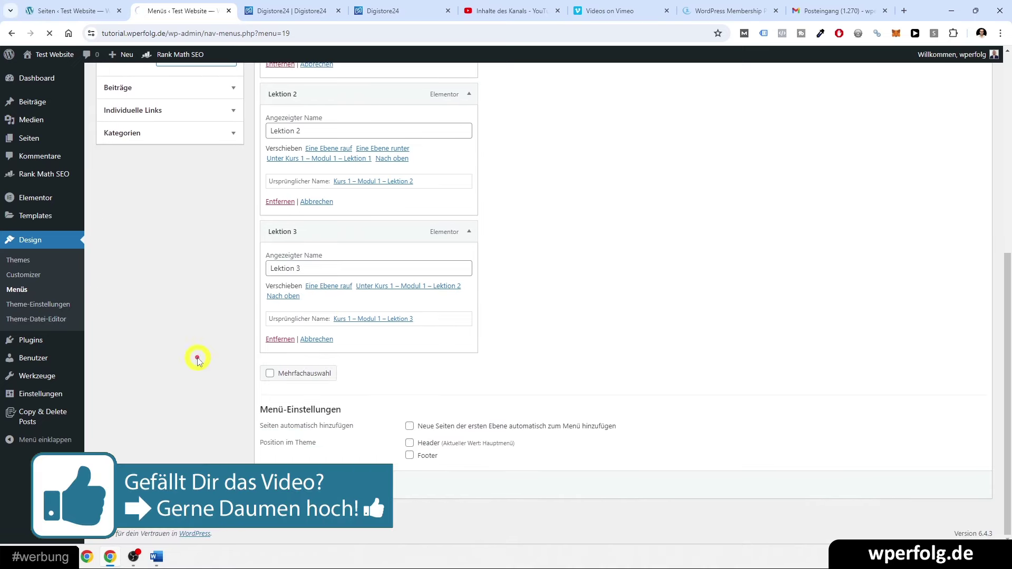
{"action": "mouse_move", "coordinate": [40, 144]}
{"action": "left_click", "coordinate": [40, 144]}
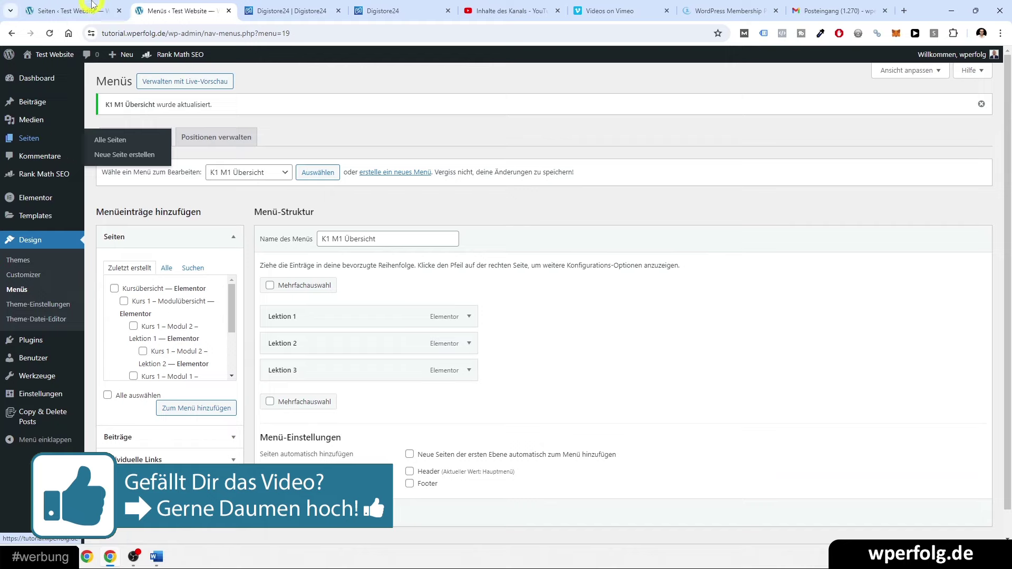
- Open the Lektion 1 page in Elementor in a new tab
{"action": "left_click", "coordinate": [222, 10]}
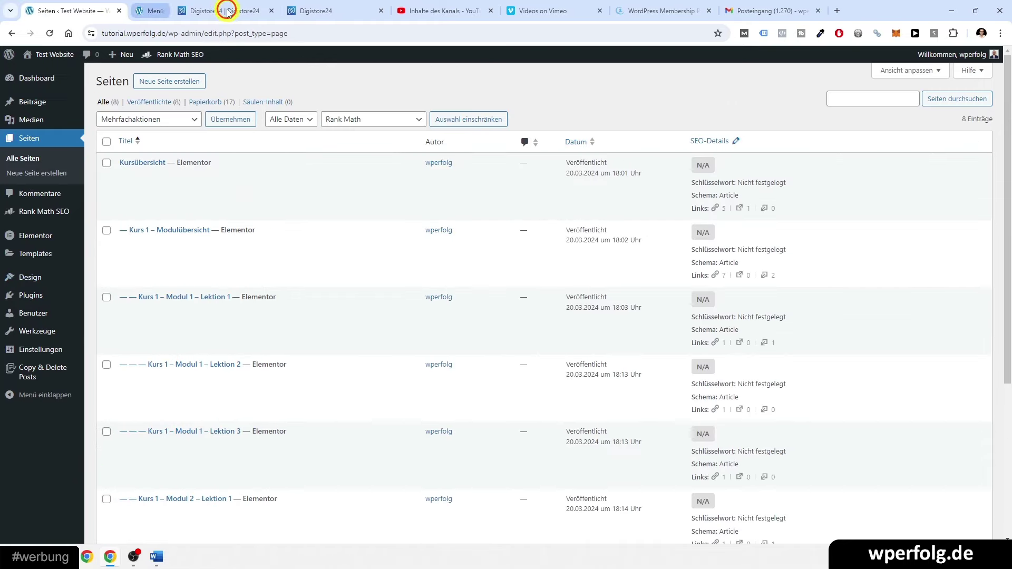
{"action": "scroll", "coordinate": [329, 211], "scroll_direction": "down", "scroll_amount": 1}
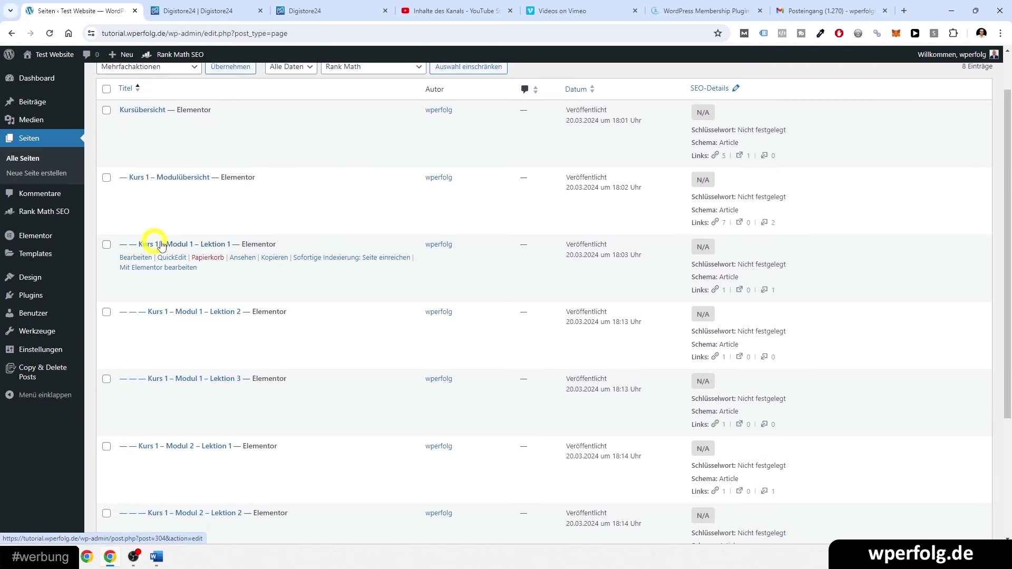
{"action": "middle_click", "coordinate": [136, 270]}
{"action": "left_click", "coordinate": [146, 6]}
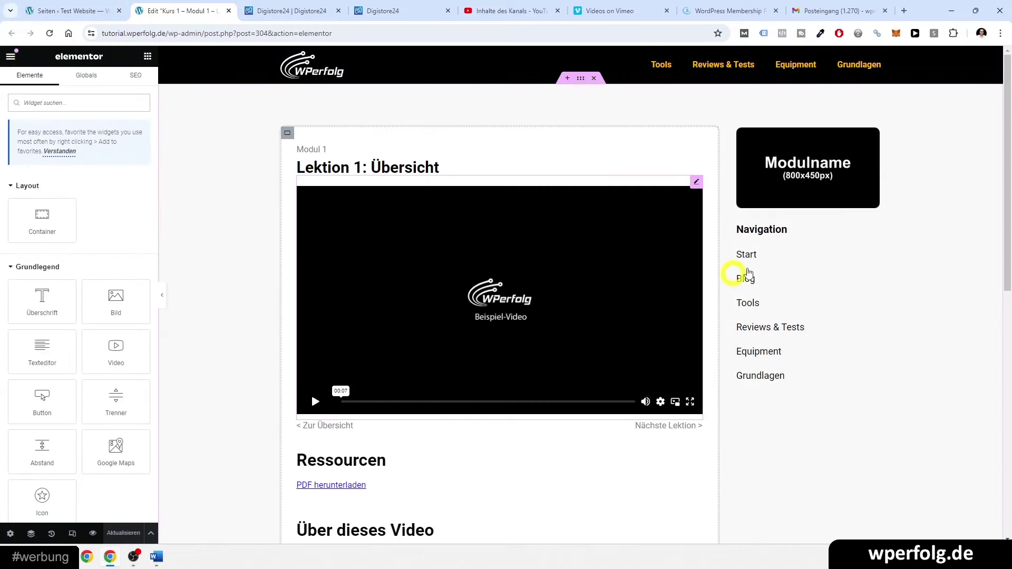
- Set the Nav Menu widget to K1 M1 Übersicht, save the page, and return to Seiten
{"action": "left_click", "coordinate": [845, 246]}
{"action": "left_click", "coordinate": [871, 243]}
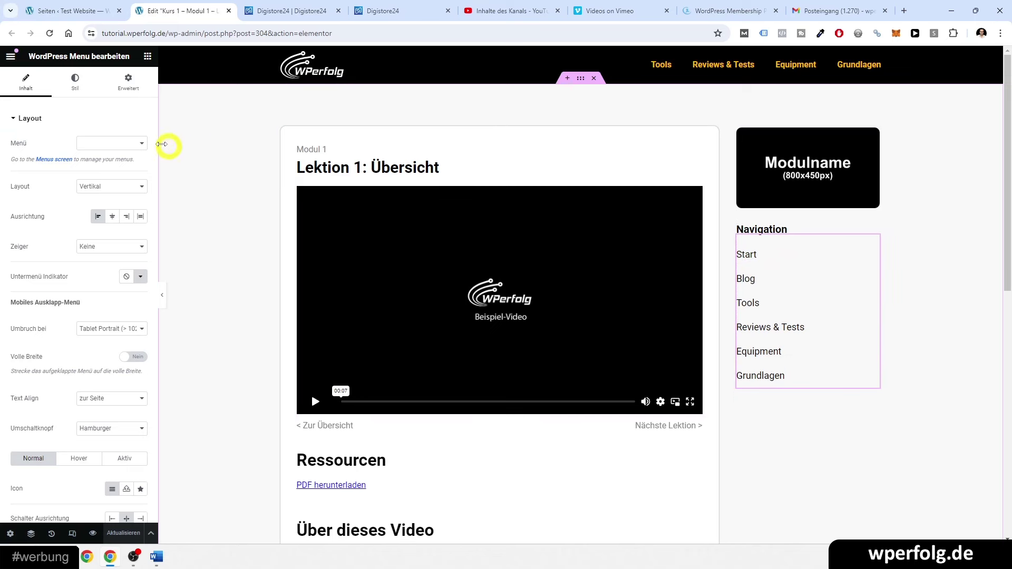
{"action": "left_click", "coordinate": [95, 141]}
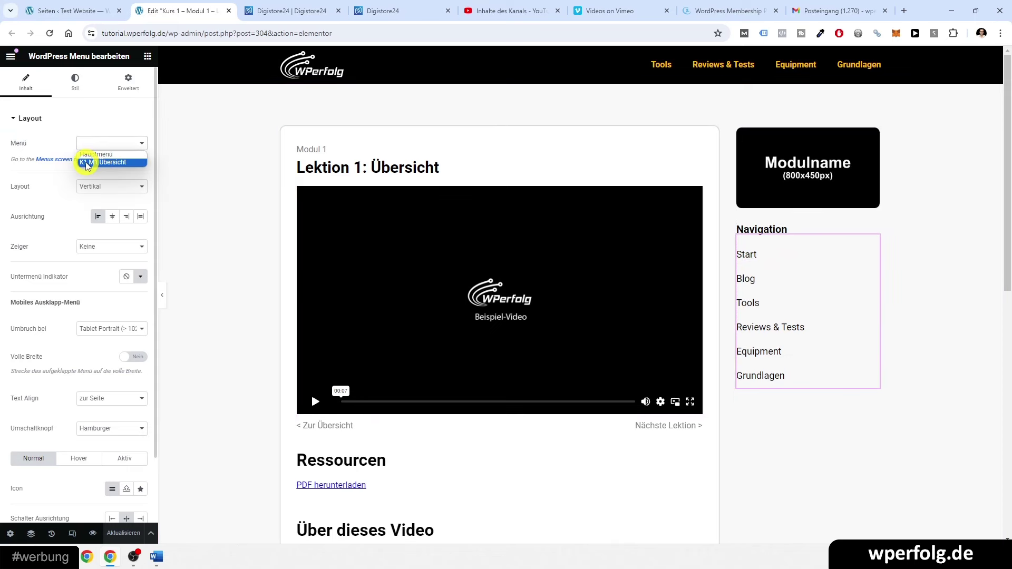
{"action": "left_click", "coordinate": [95, 163]}
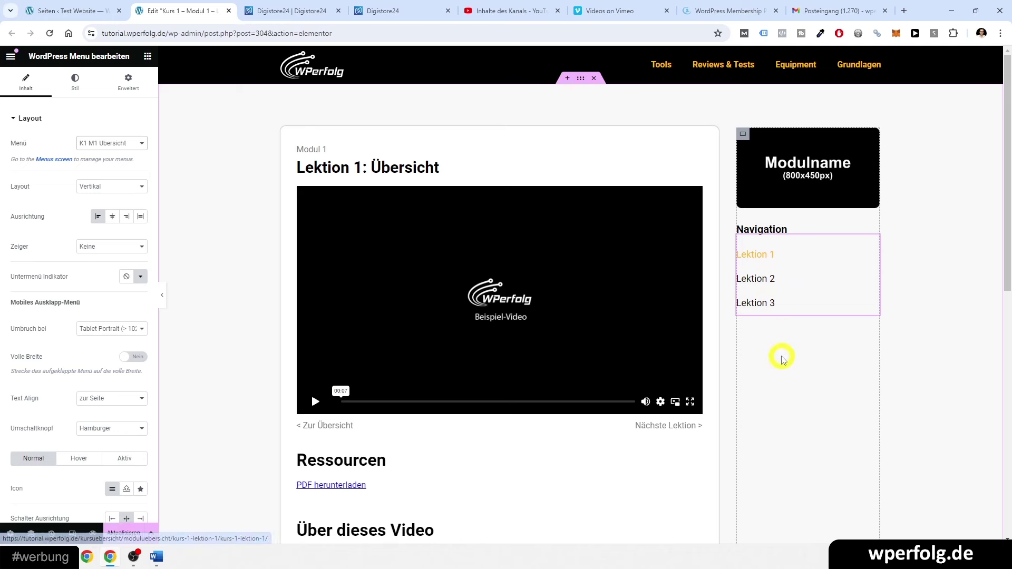
{"action": "left_click", "coordinate": [123, 533]}
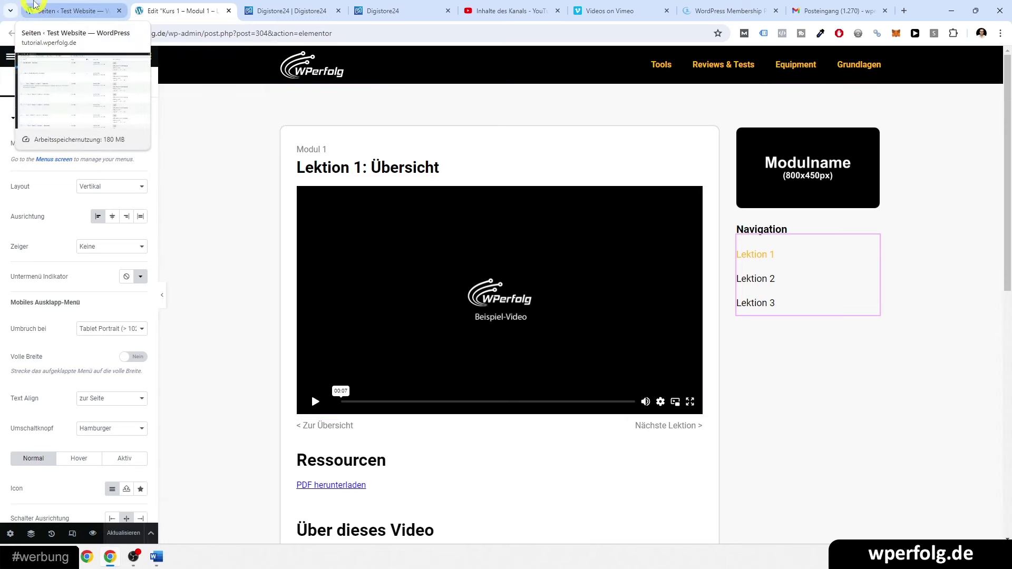
{"action": "left_click", "coordinate": [147, 56]}
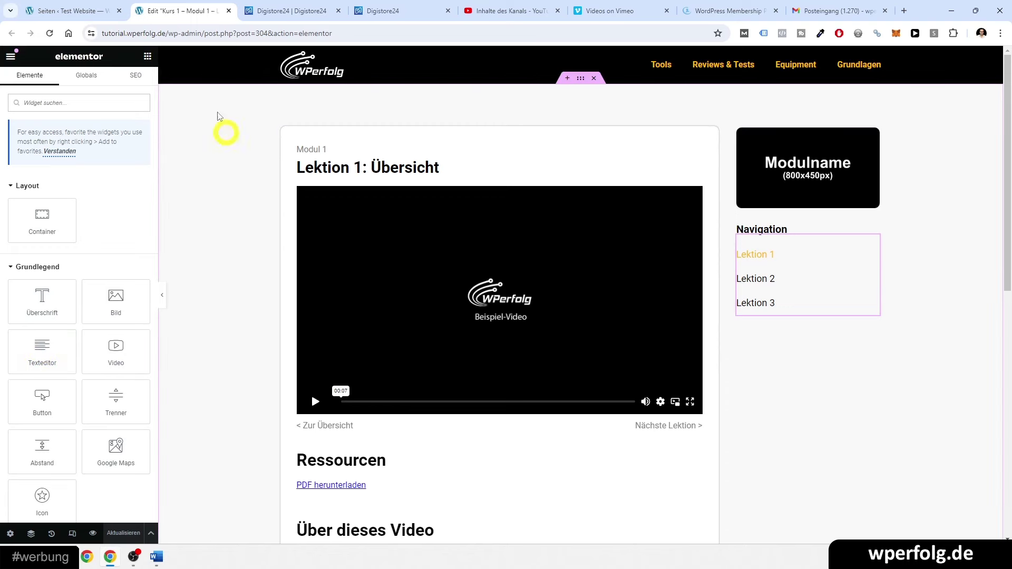
{"action": "left_click", "coordinate": [62, 5]}
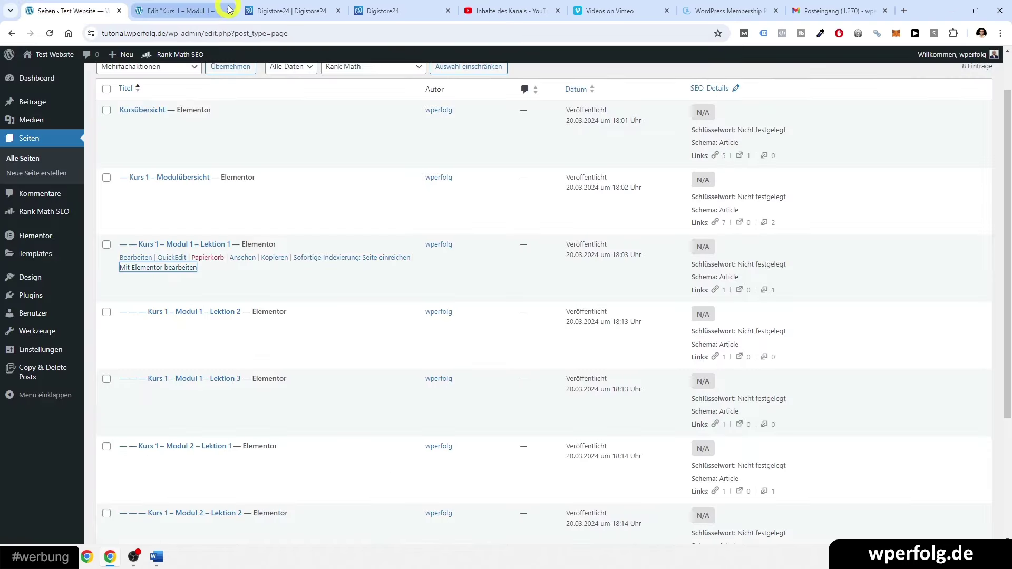
- Open Lektion 2 and 3 in Elementor and set Lektion 2's navigation to K1 M1 Übersicht, saved
{"action": "left_click", "coordinate": [228, 9]}
{"action": "left_click", "coordinate": [228, 11]}
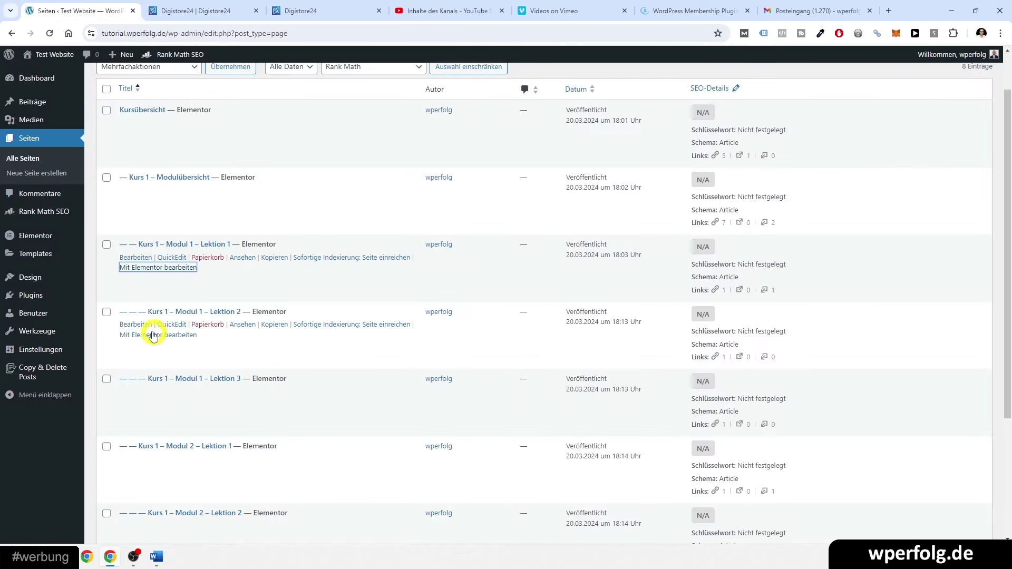
{"action": "middle_click", "coordinate": [150, 406]}
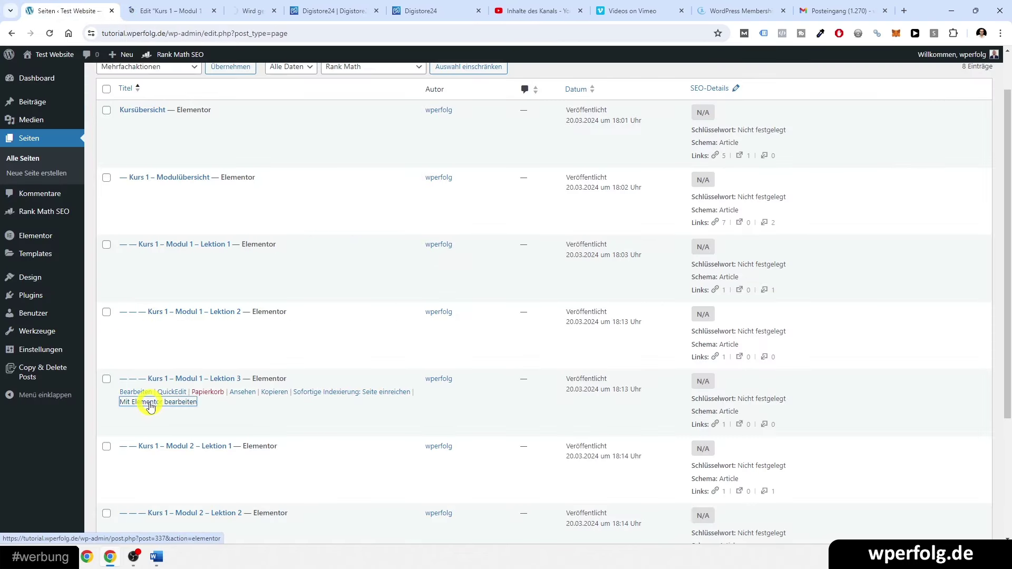
{"action": "left_click", "coordinate": [153, 9]}
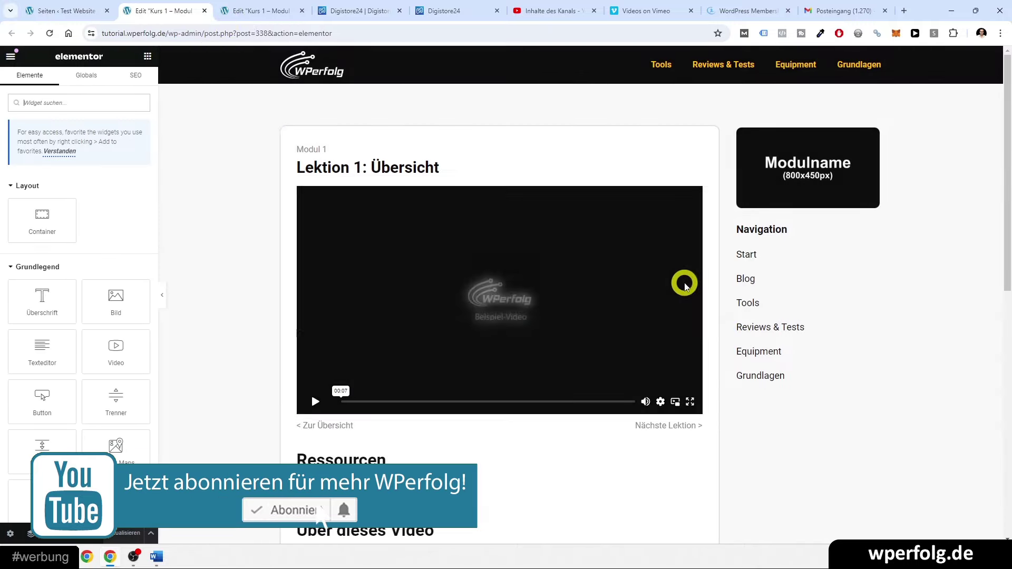
{"action": "left_click", "coordinate": [779, 267]}
{"action": "left_click", "coordinate": [94, 142]}
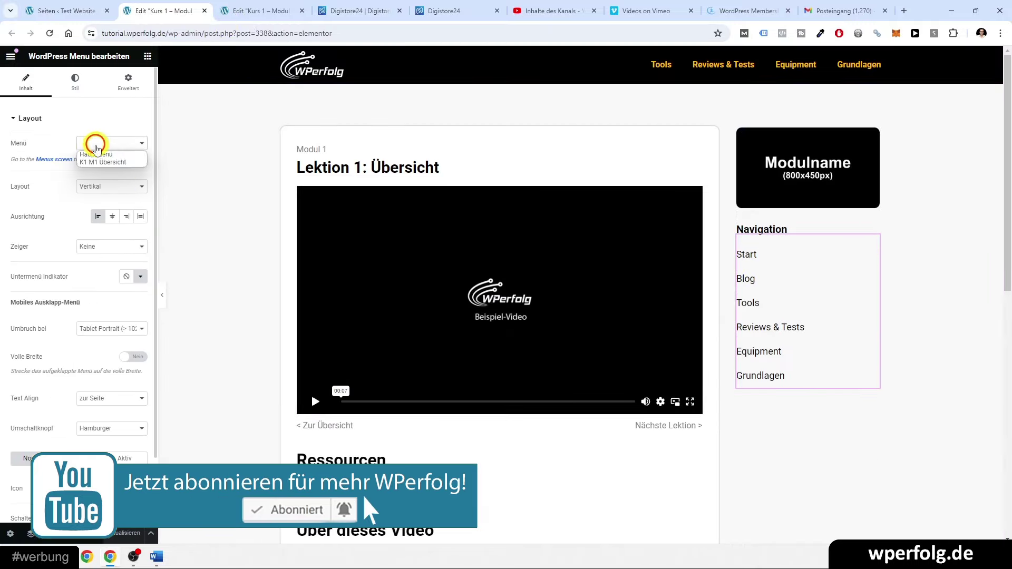
{"action": "left_click", "coordinate": [91, 162]}
{"action": "left_click", "coordinate": [124, 534]}
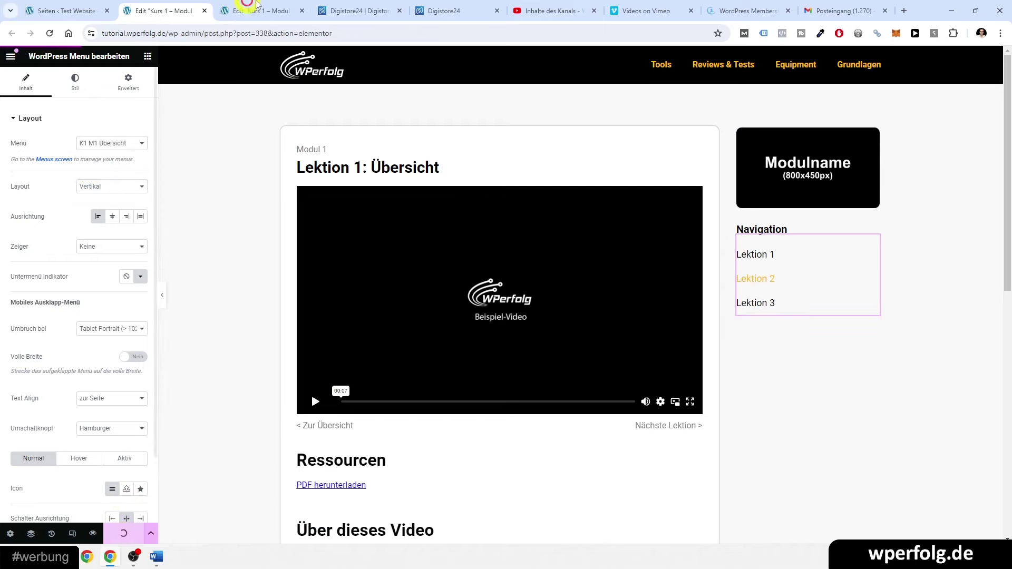
- Set Lektion 3's navigation menu to K1 M1 Übersicht, save it, and close both editor tabs
{"action": "left_click", "coordinate": [258, 10]}
{"action": "left_click", "coordinate": [824, 267]}
{"action": "left_click", "coordinate": [99, 143]}
{"action": "left_click", "coordinate": [100, 159]}
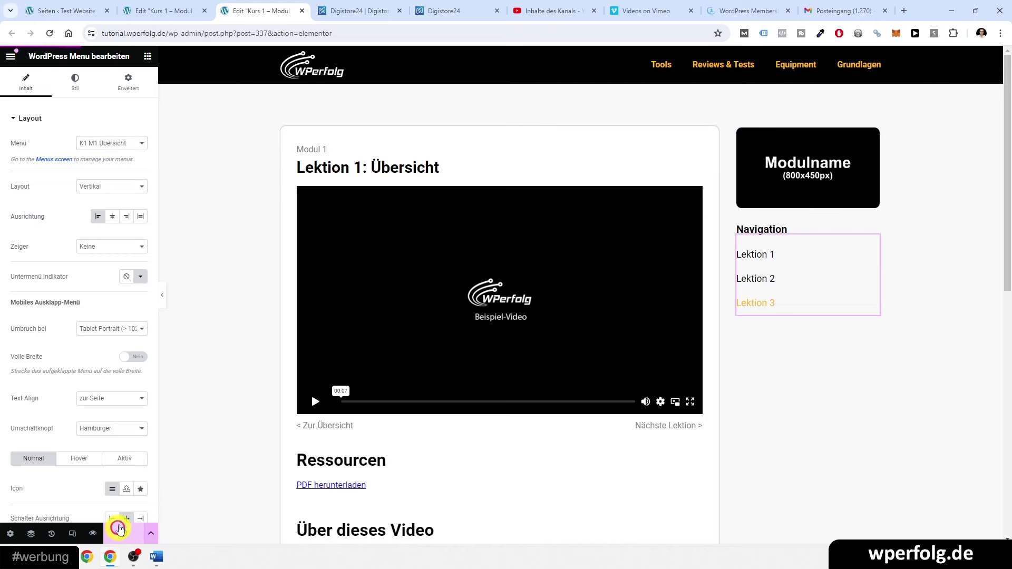
{"action": "left_click", "coordinate": [199, 9]}
{"action": "left_click", "coordinate": [205, 11]}
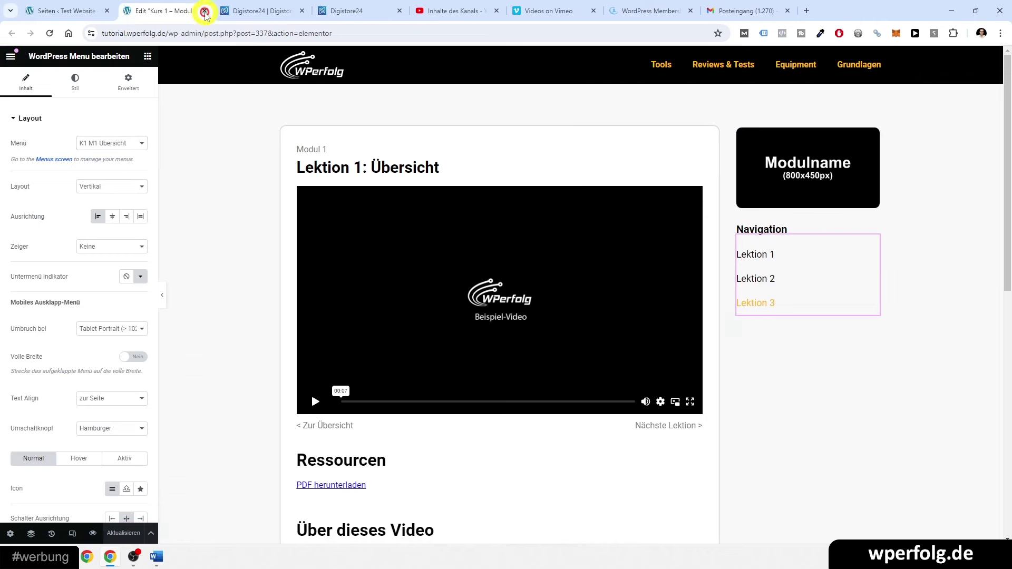
{"action": "left_click", "coordinate": [205, 11]}
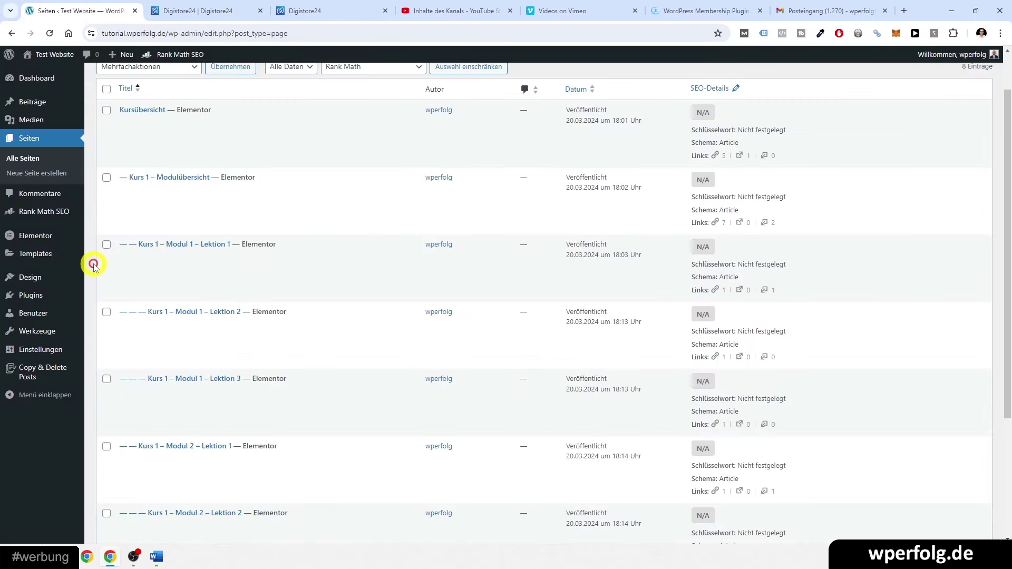
- Open and dismiss the Kopieren options for the Lektion 1 page without copying
{"action": "scroll", "coordinate": [95, 266], "scroll_direction": "down", "scroll_amount": 2}
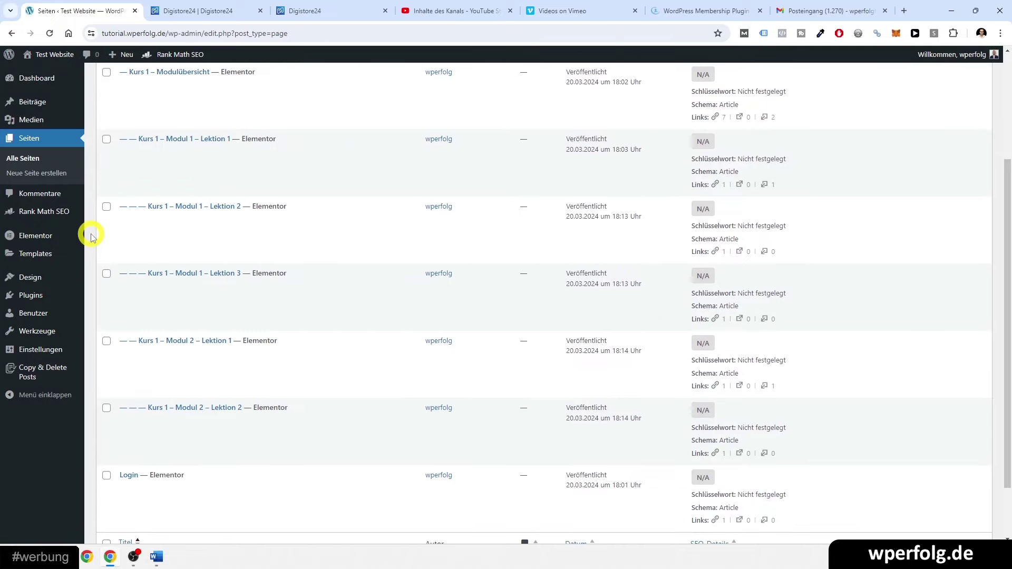
{"action": "mouse_move", "coordinate": [144, 180]}
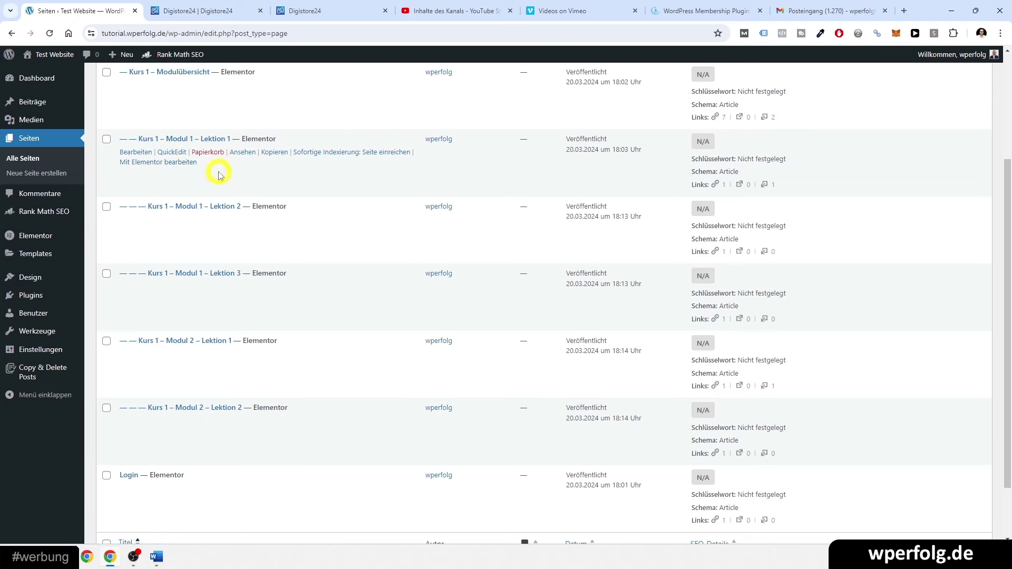
{"action": "left_click", "coordinate": [274, 152]}
{"action": "left_click", "coordinate": [171, 245]}
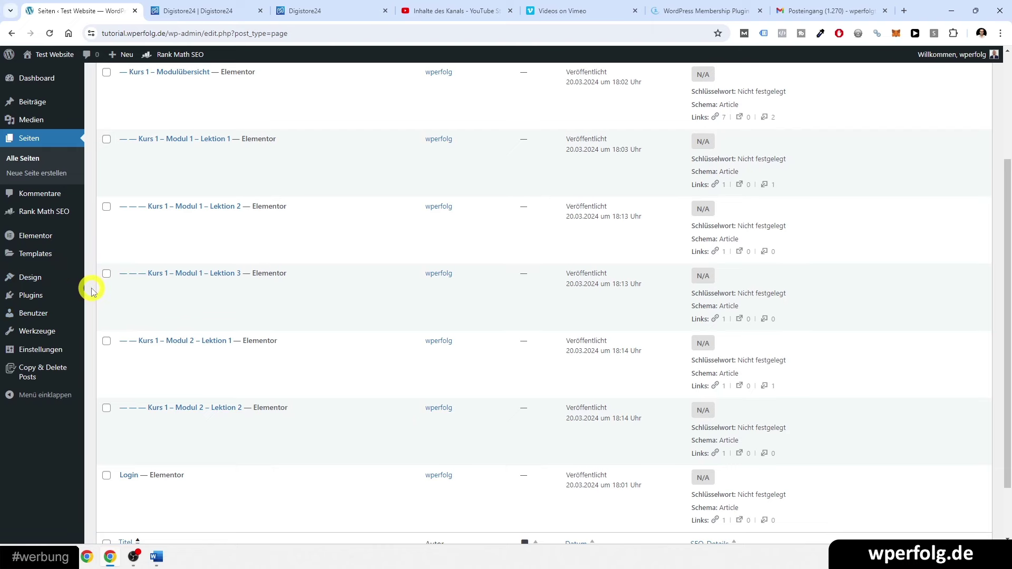
- Open Kurs 1 – Modul 1 – Lektion 1 in Elementor in a new tab
{"action": "scroll", "coordinate": [91, 291], "scroll_direction": "up", "scroll_amount": 3}
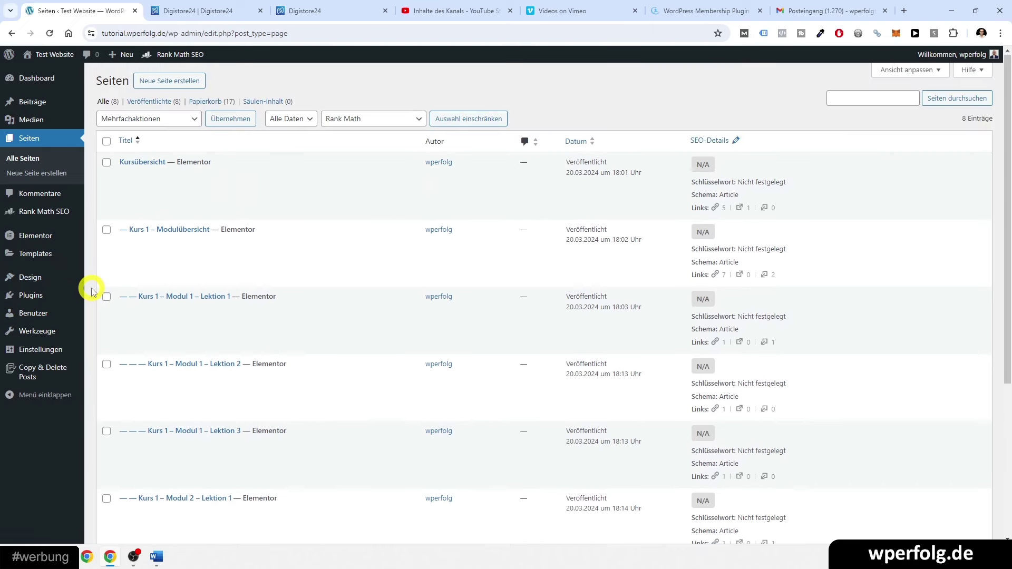
{"action": "scroll", "coordinate": [91, 291], "scroll_direction": "down", "scroll_amount": 1}
{"action": "mouse_move", "coordinate": [138, 246]}
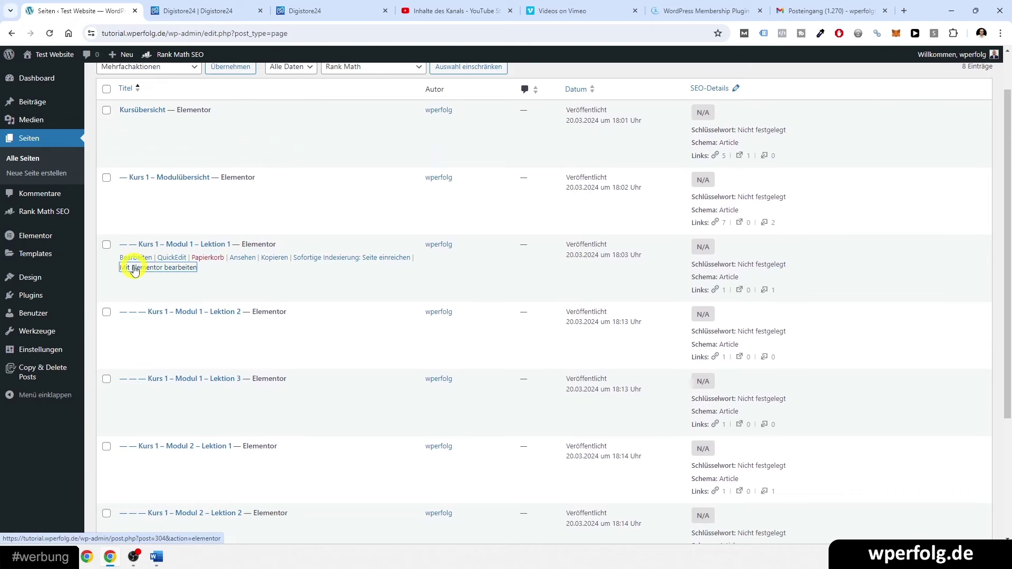
{"action": "middle_click", "coordinate": [134, 269]}
{"action": "left_click", "coordinate": [170, 9]}
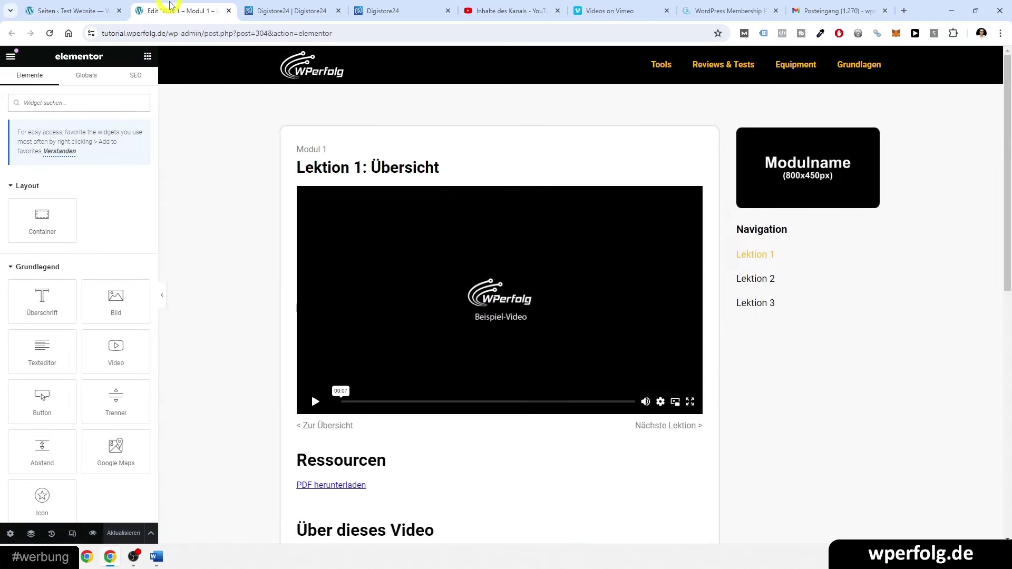
- Link the '< Zur Übersicht' text to the Kurs 1 – Modulübersicht page address
{"action": "scroll", "coordinate": [274, 258], "scroll_direction": "down", "scroll_amount": 2}
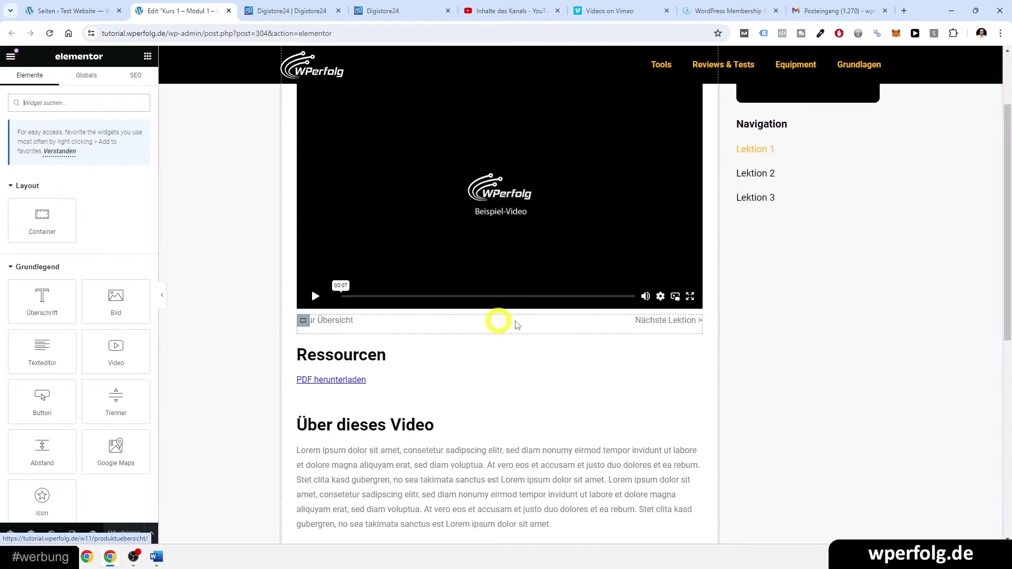
{"action": "left_click", "coordinate": [74, 10]}
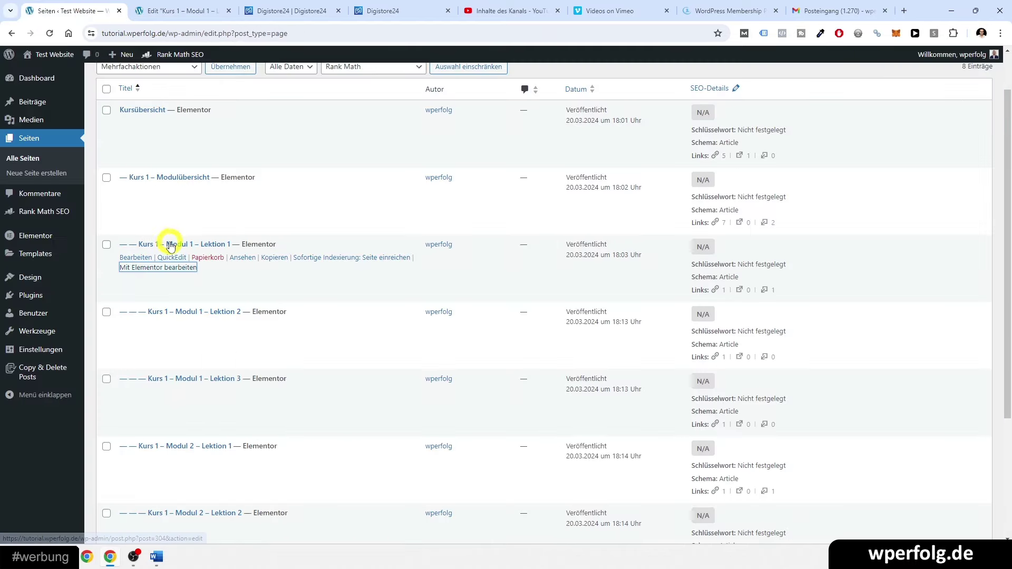
{"action": "middle_click", "coordinate": [242, 190]}
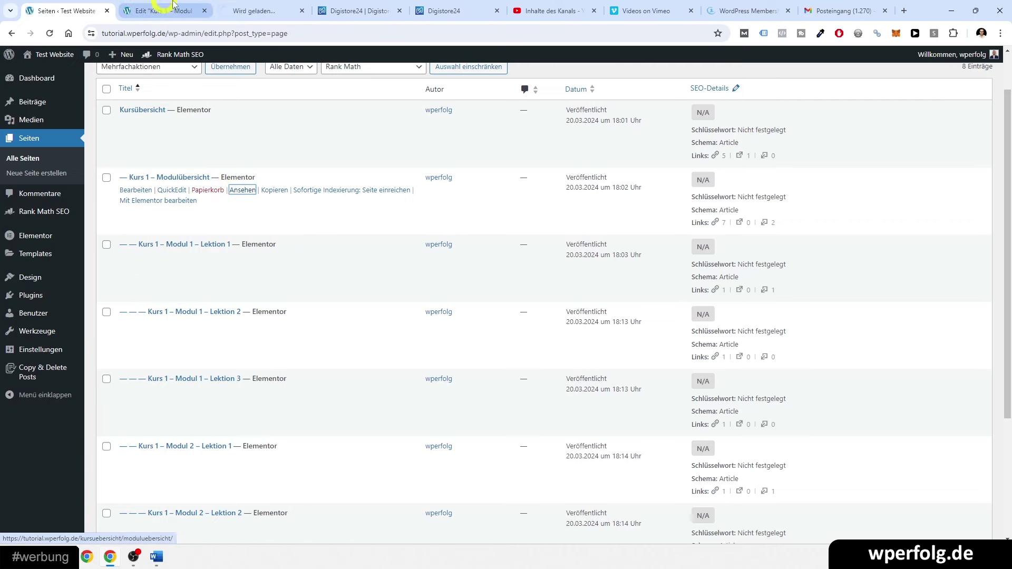
{"action": "left_click", "coordinate": [237, 10]}
{"action": "left_click", "coordinate": [237, 34]}
{"action": "key", "text": "ctrl+c"}
{"action": "left_click", "coordinate": [302, 10]}
{"action": "left_click", "coordinate": [171, 5]}
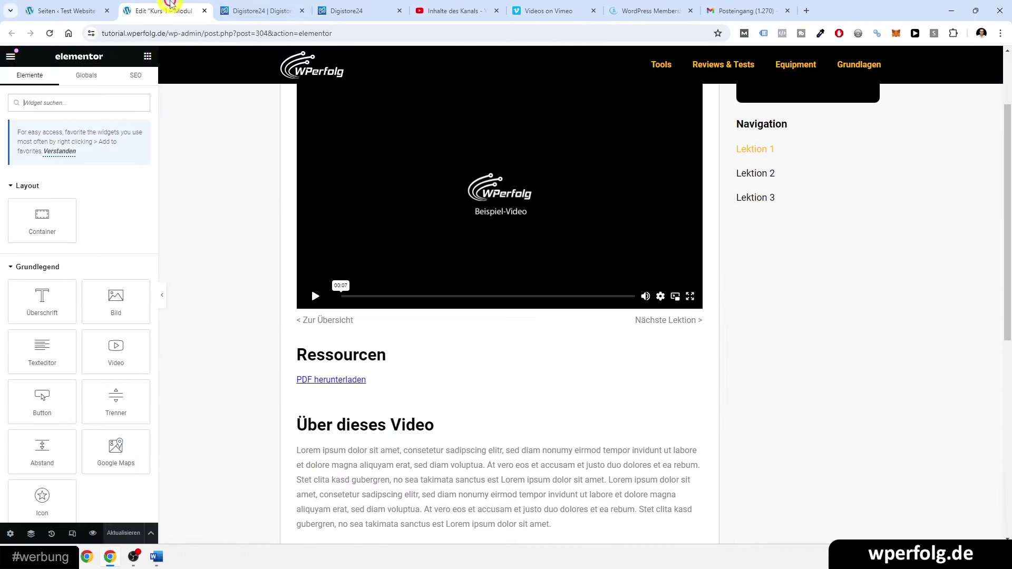
{"action": "left_click", "coordinate": [323, 320]}
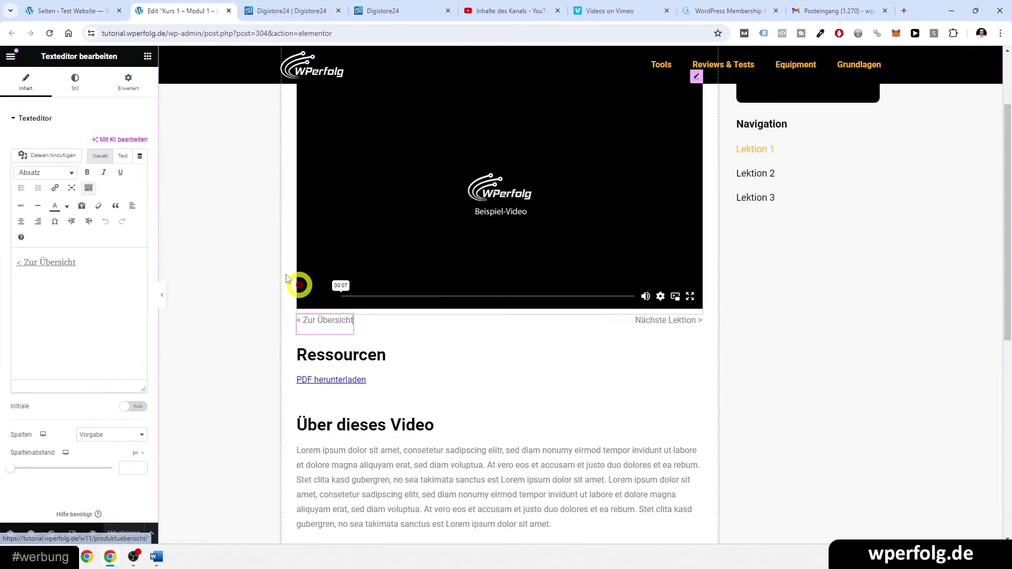
{"action": "left_click", "coordinate": [54, 257]}
{"action": "left_click", "coordinate": [104, 281]}
{"action": "key", "text": "ctrl+v"}
{"action": "left_click", "coordinate": [180, 283]}
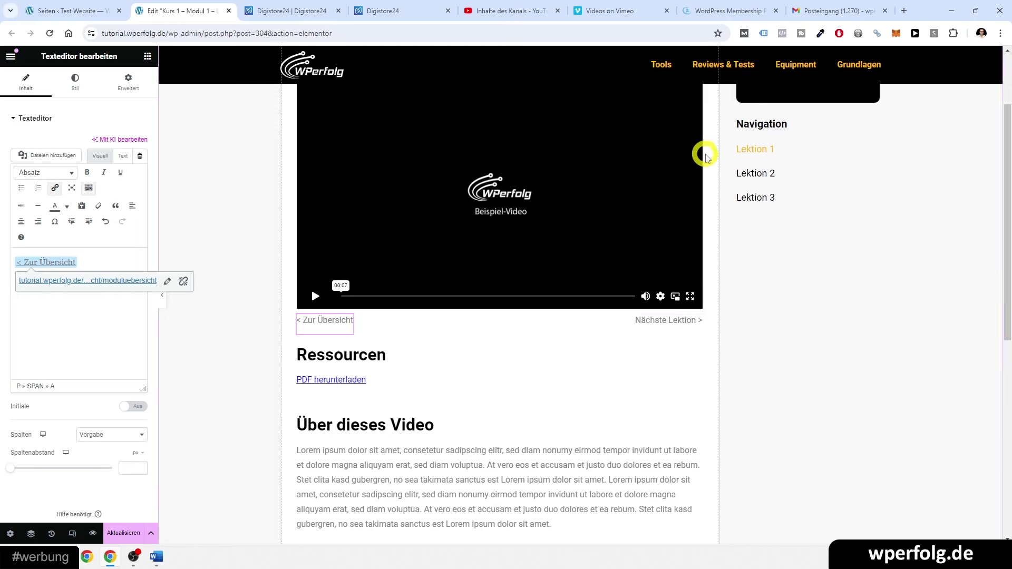
- Point the 'Nächste Lektion >' link to the Lektion 2 page address and save
{"action": "left_click", "coordinate": [108, 8]}
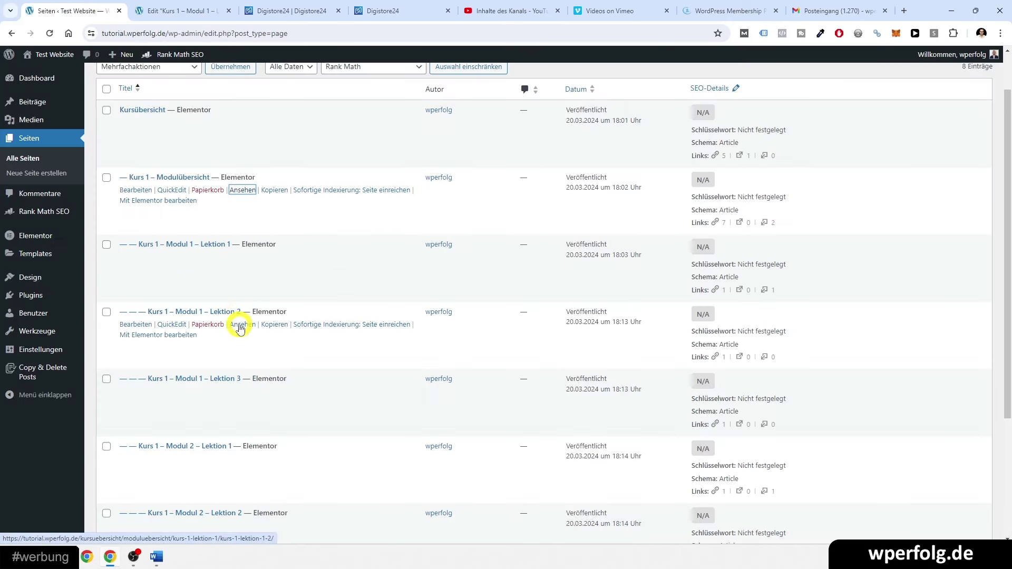
{"action": "right_click", "coordinate": [238, 324]}
{"action": "left_click", "coordinate": [277, 402]}
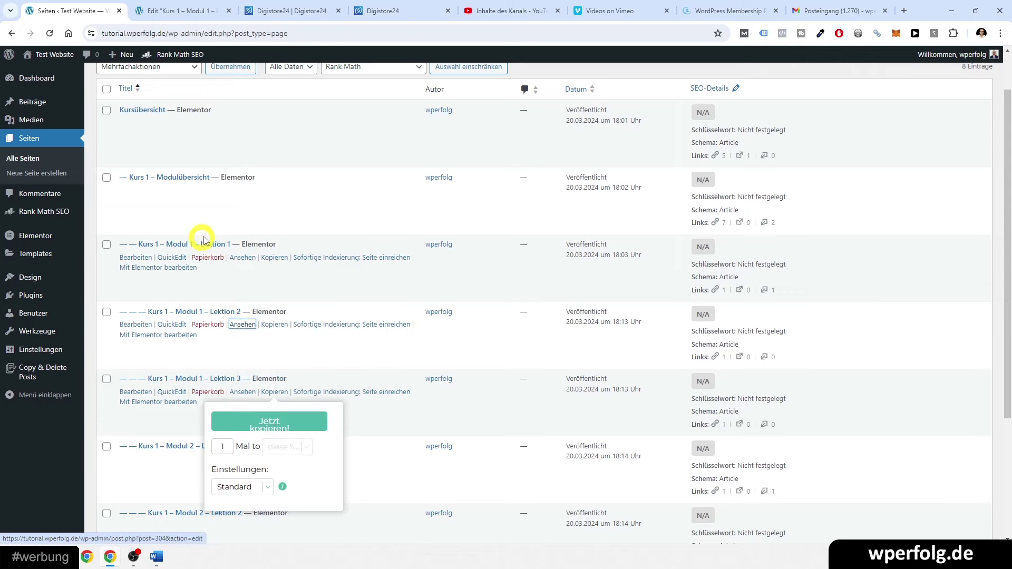
{"action": "left_click", "coordinate": [179, 10]}
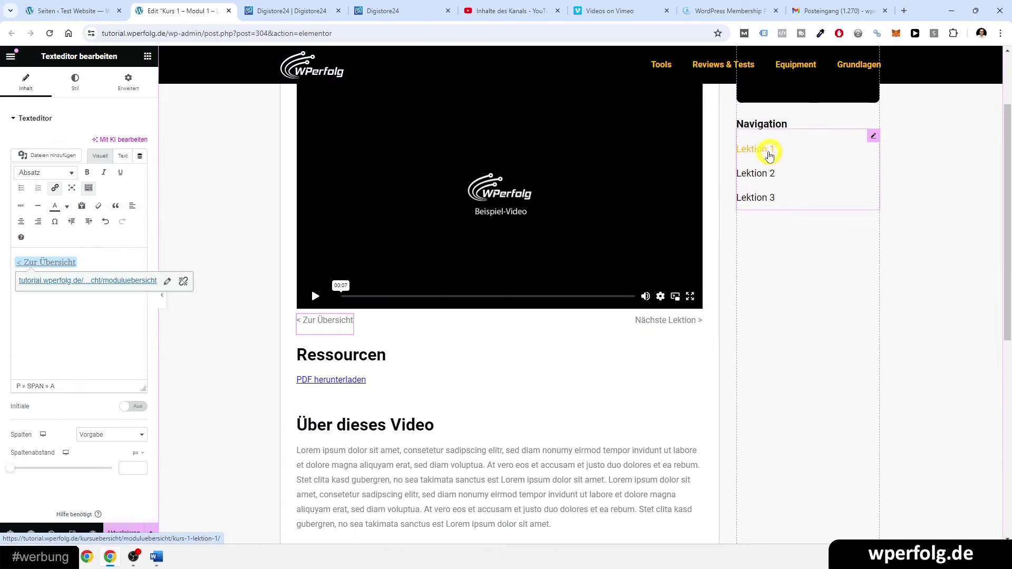
{"action": "left_click", "coordinate": [656, 325]}
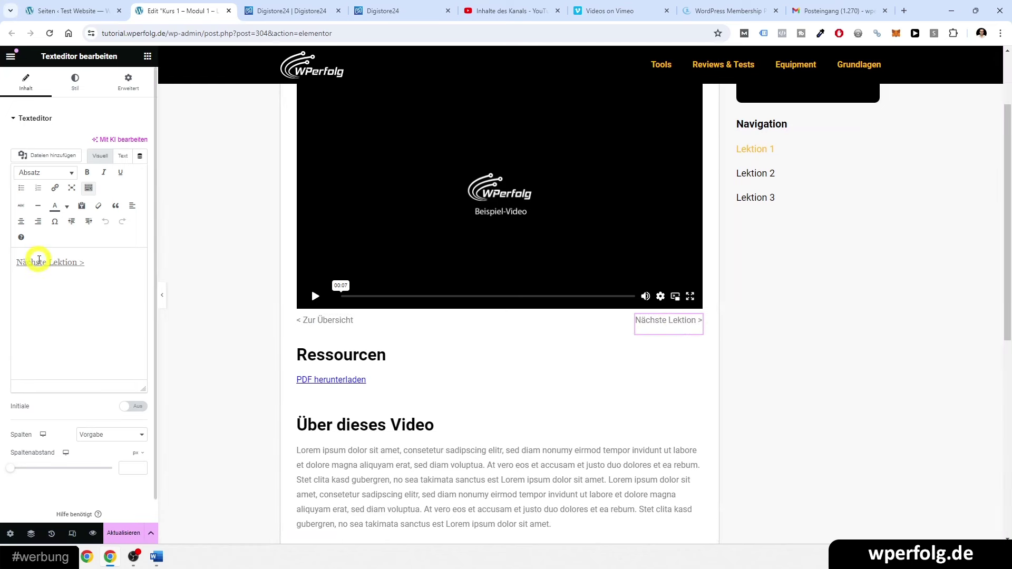
{"action": "left_click", "coordinate": [42, 267]}
{"action": "left_click", "coordinate": [47, 281]}
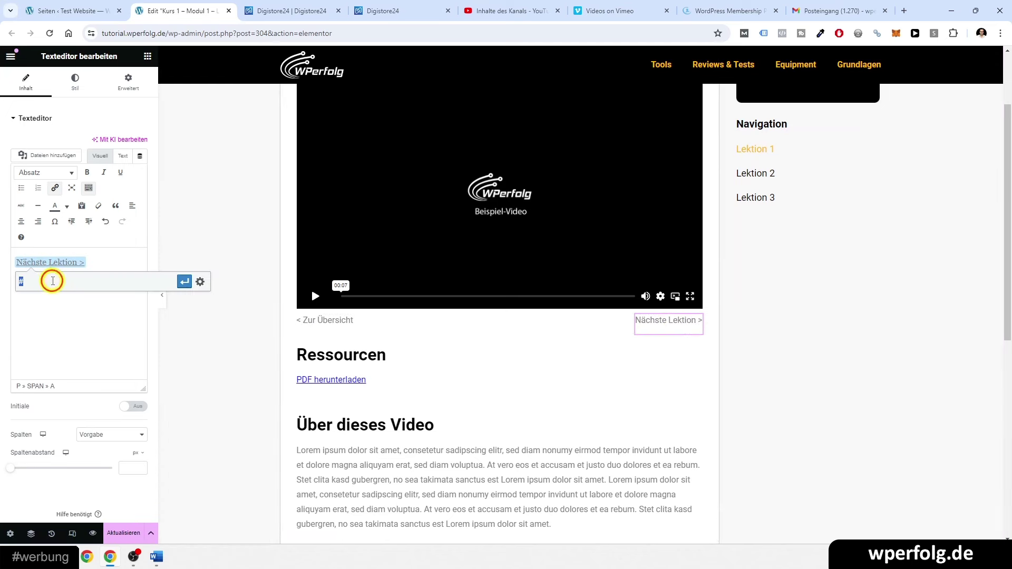
{"action": "left_click", "coordinate": [183, 282]}
{"action": "left_click", "coordinate": [121, 532]}
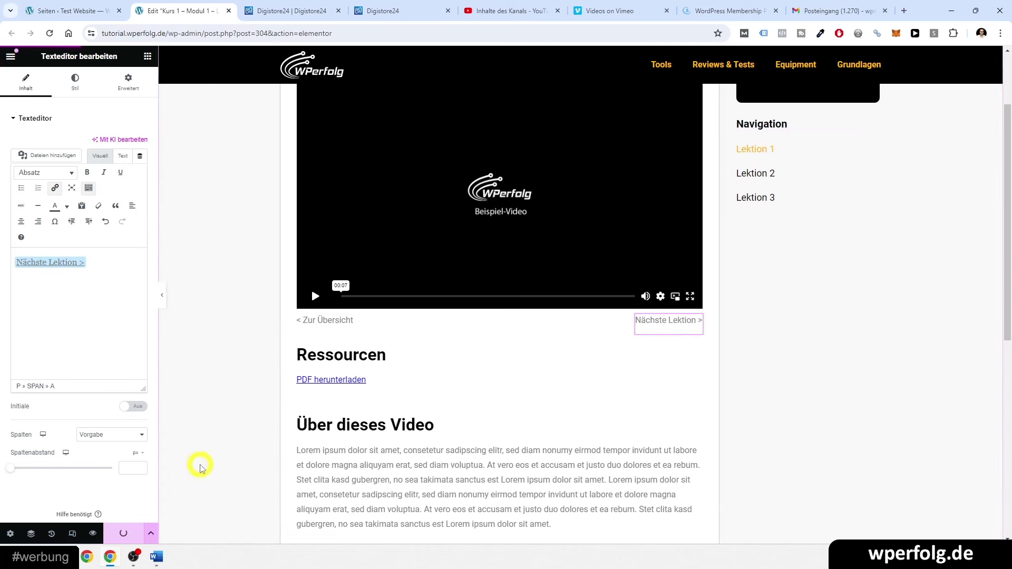
- Review the pages list and Lektion 1 editor, then switch to the Vimeo dashboard
{"action": "left_click", "coordinate": [64, 11]}
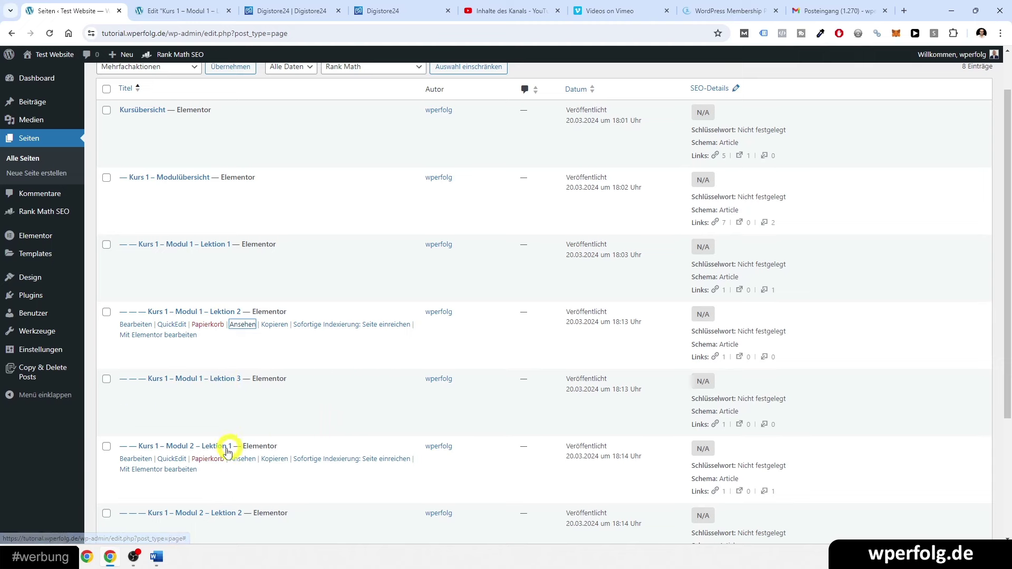
{"action": "scroll", "coordinate": [227, 453], "scroll_direction": "down", "scroll_amount": 1}
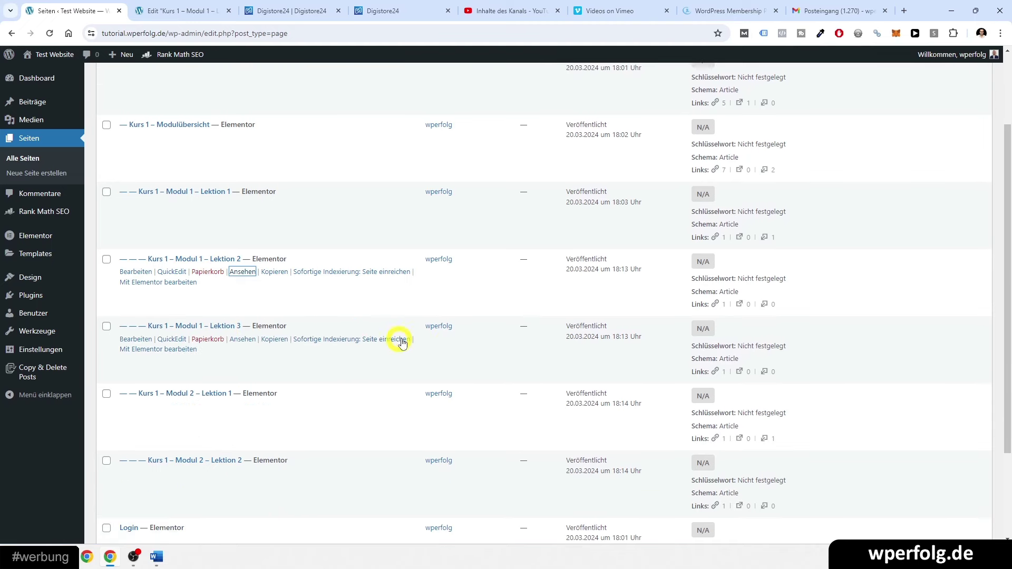
{"action": "left_click", "coordinate": [465, 339]}
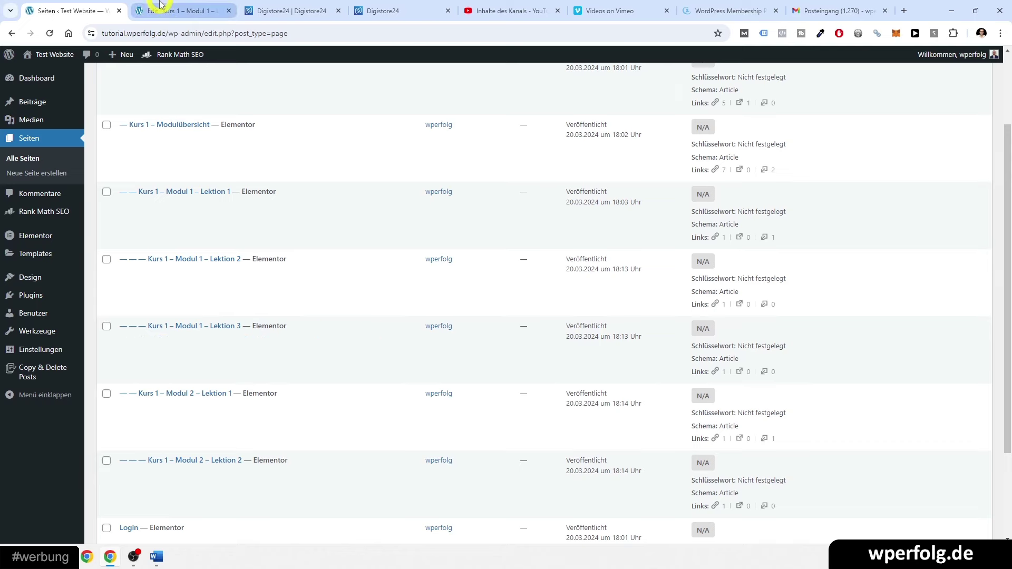
{"action": "left_click", "coordinate": [176, 10]}
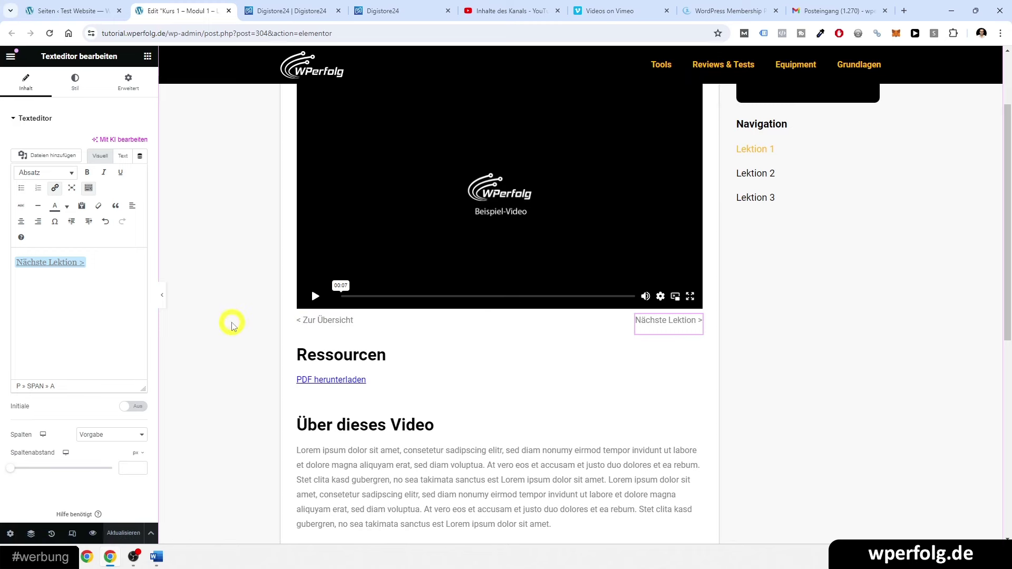
{"action": "scroll", "coordinate": [233, 326], "scroll_direction": "up", "scroll_amount": 1}
{"action": "scroll", "coordinate": [234, 325], "scroll_direction": "up", "scroll_amount": 1}
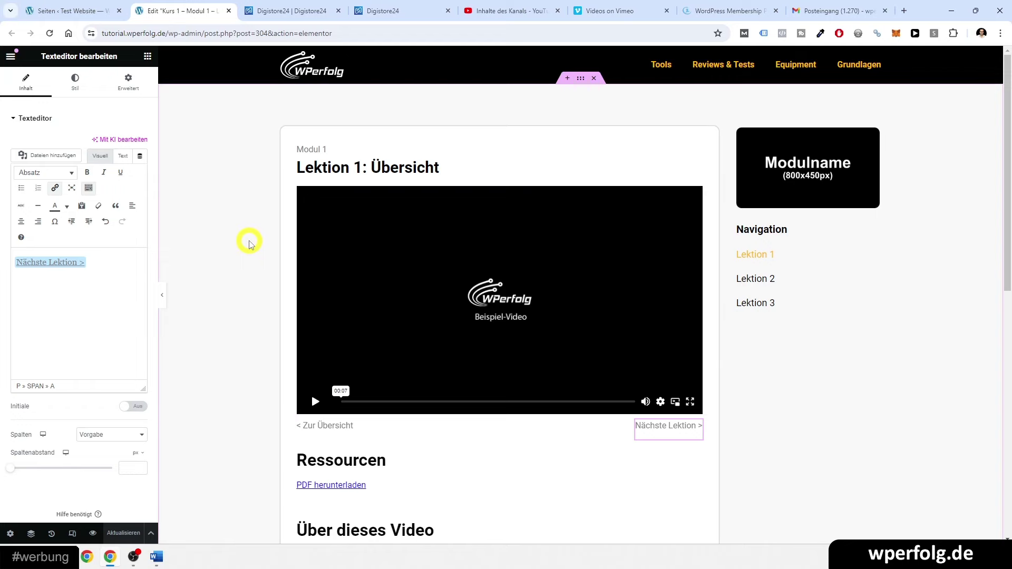
{"action": "left_click", "coordinate": [595, 10]}
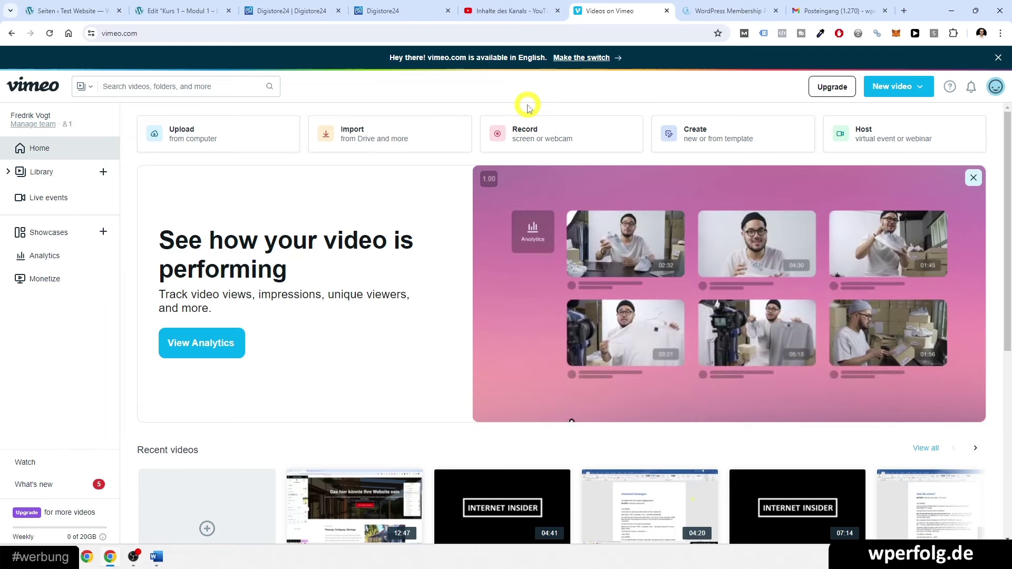
- Copy the house-training video's YouTube watch address from YouTube Studio's content list
{"action": "left_click", "coordinate": [527, 5]}
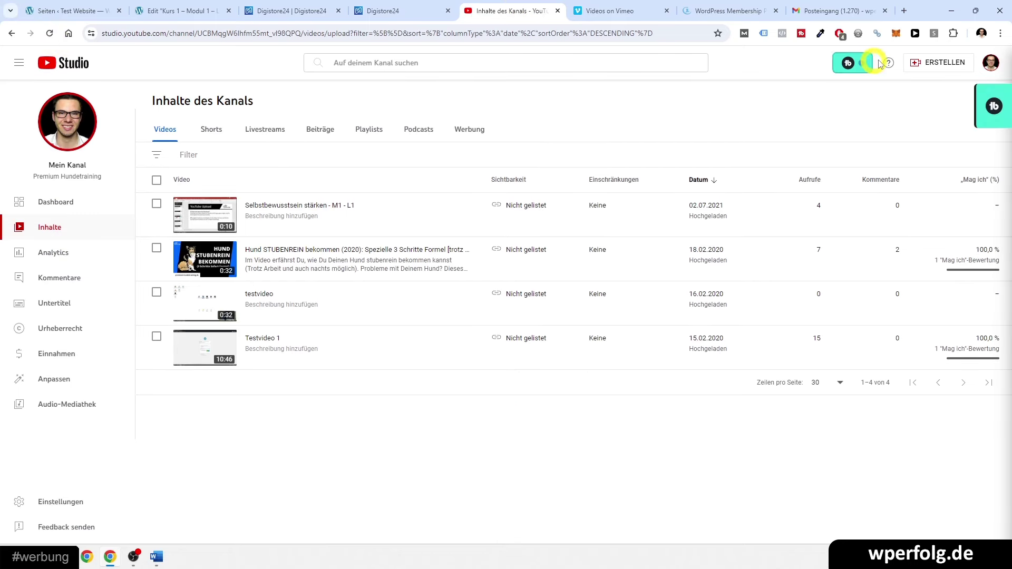
{"action": "left_click", "coordinate": [919, 63]}
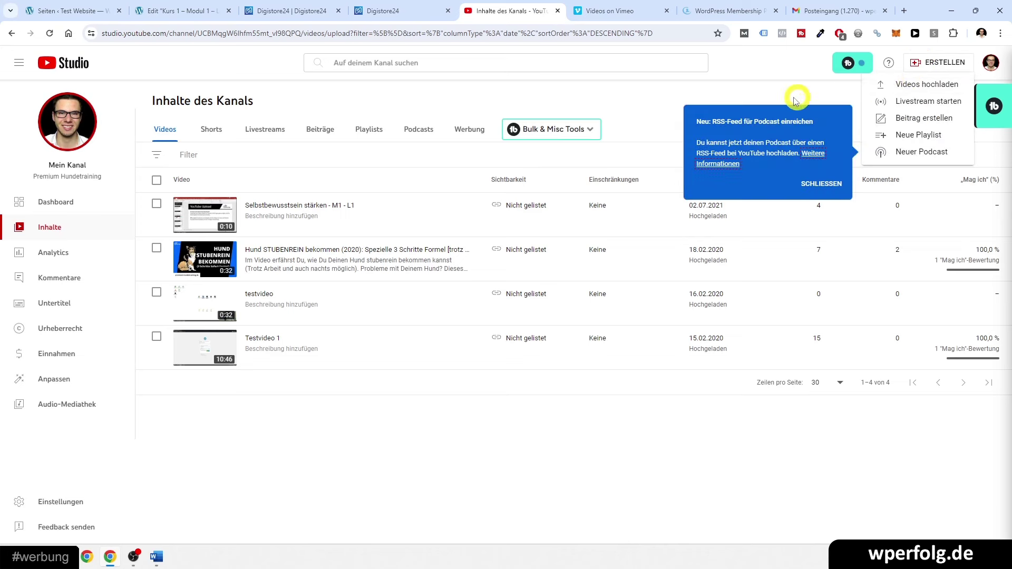
{"action": "left_click", "coordinate": [760, 93]}
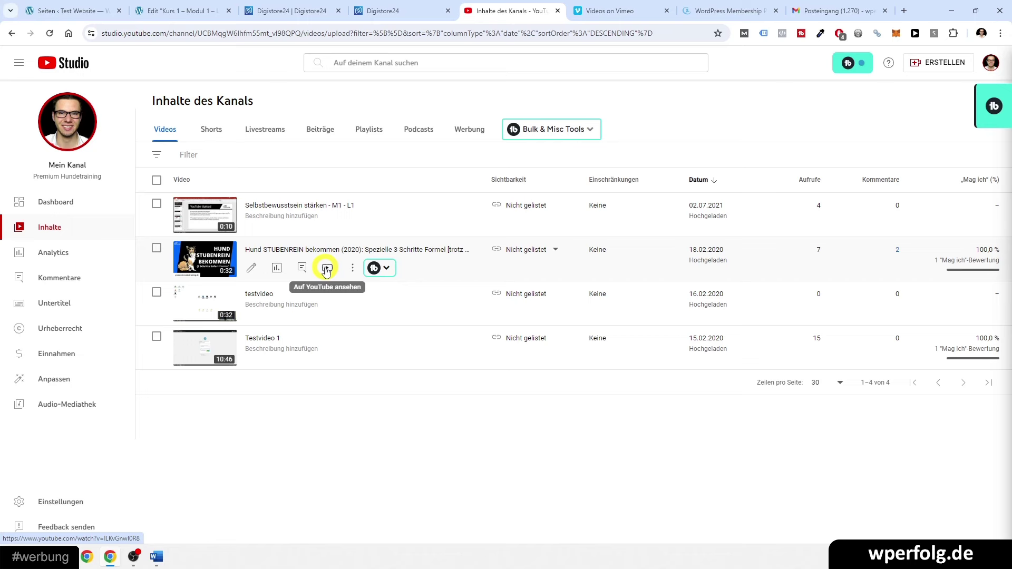
{"action": "right_click", "coordinate": [326, 270]}
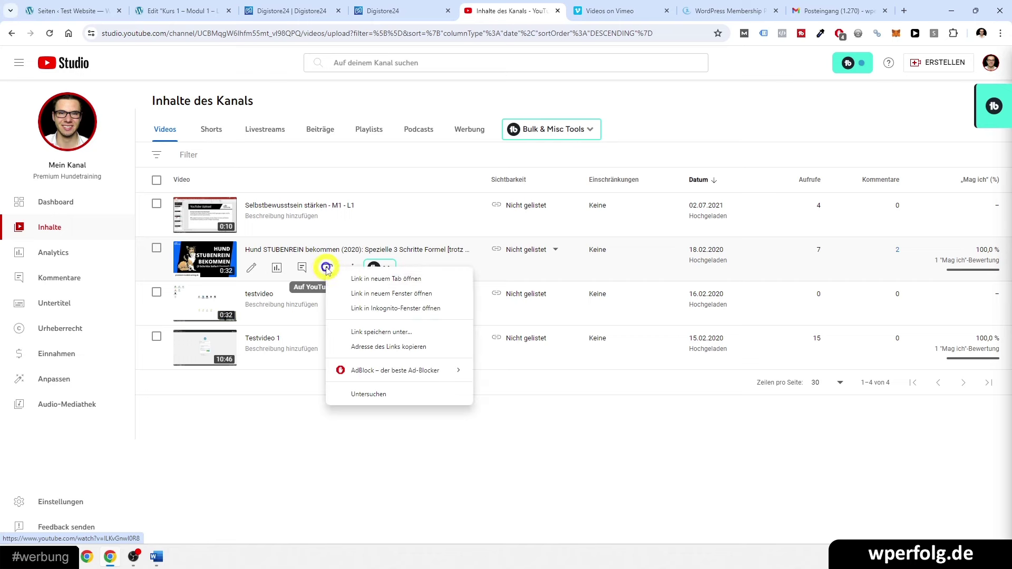
{"action": "left_click", "coordinate": [362, 346]}
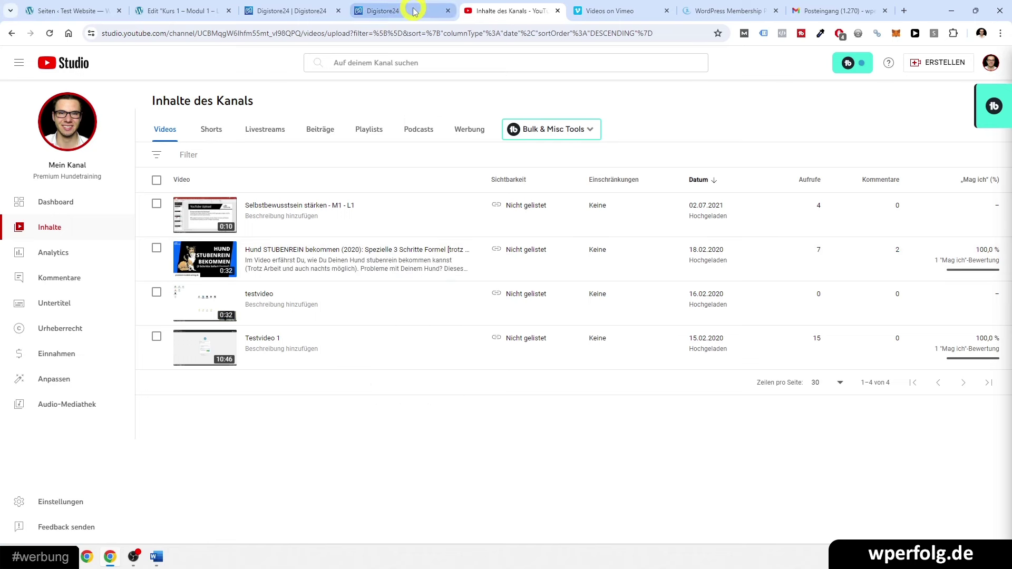
- Switch the Lektion 1 Video widget to YouTube with the copied house-training link and save
{"action": "left_click", "coordinate": [214, 4]}
{"action": "left_click", "coordinate": [412, 307]}
{"action": "left_click", "coordinate": [696, 182]}
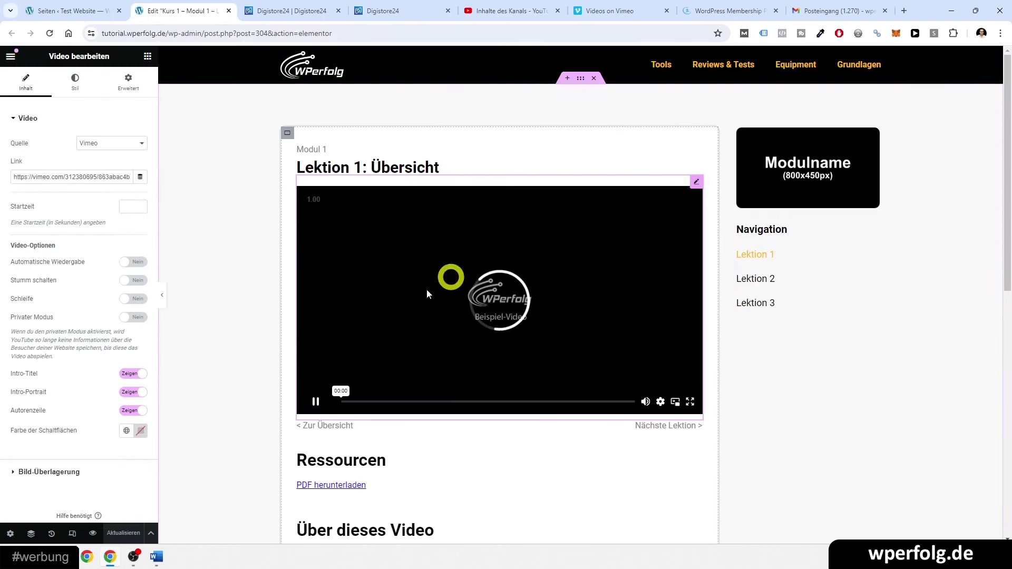
{"action": "left_click", "coordinate": [86, 149]}
{"action": "left_click", "coordinate": [88, 154]}
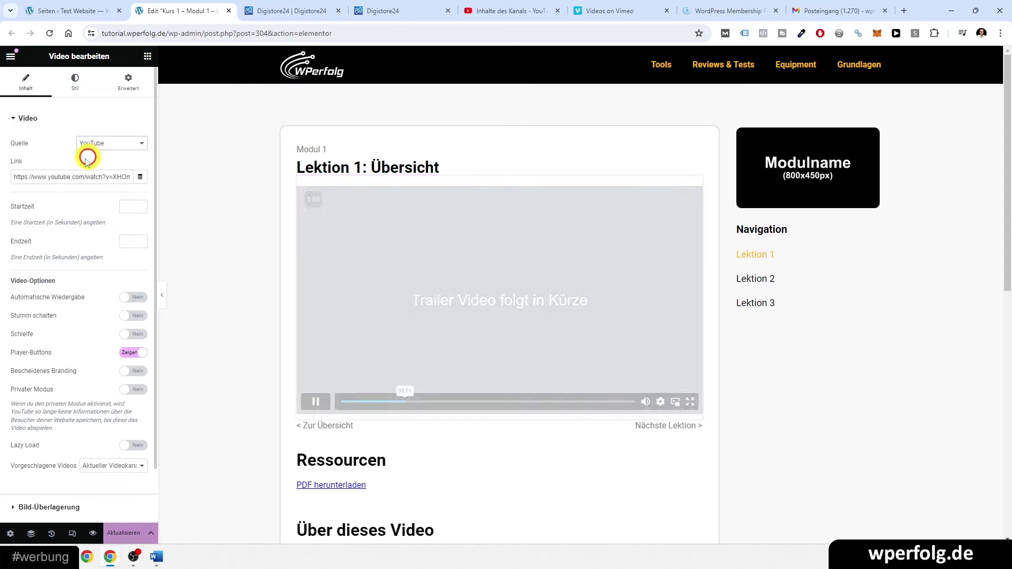
{"action": "triple_click", "coordinate": [63, 177]}
{"action": "key", "text": "ctrl+v"}
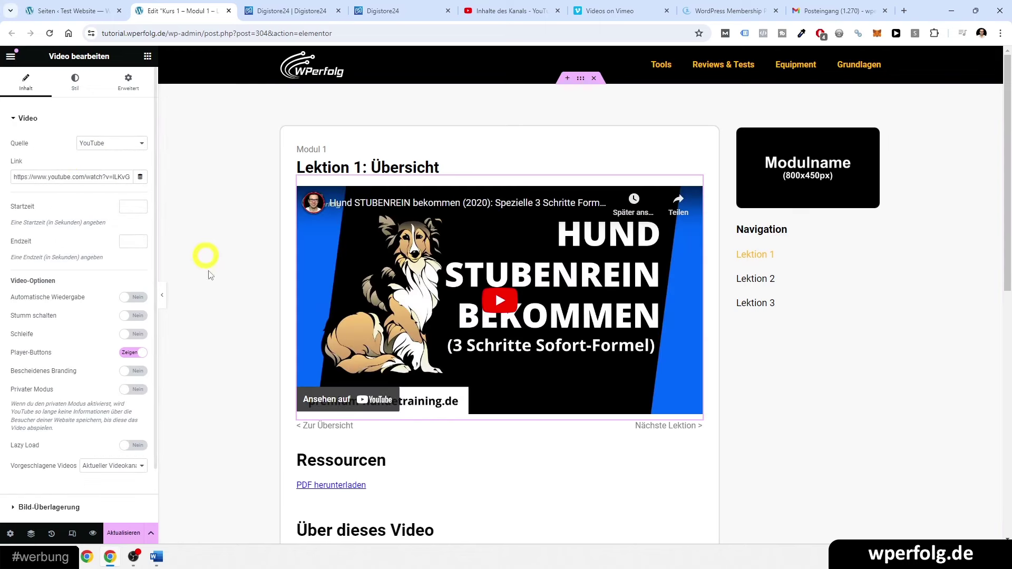
{"action": "left_click", "coordinate": [129, 529]}
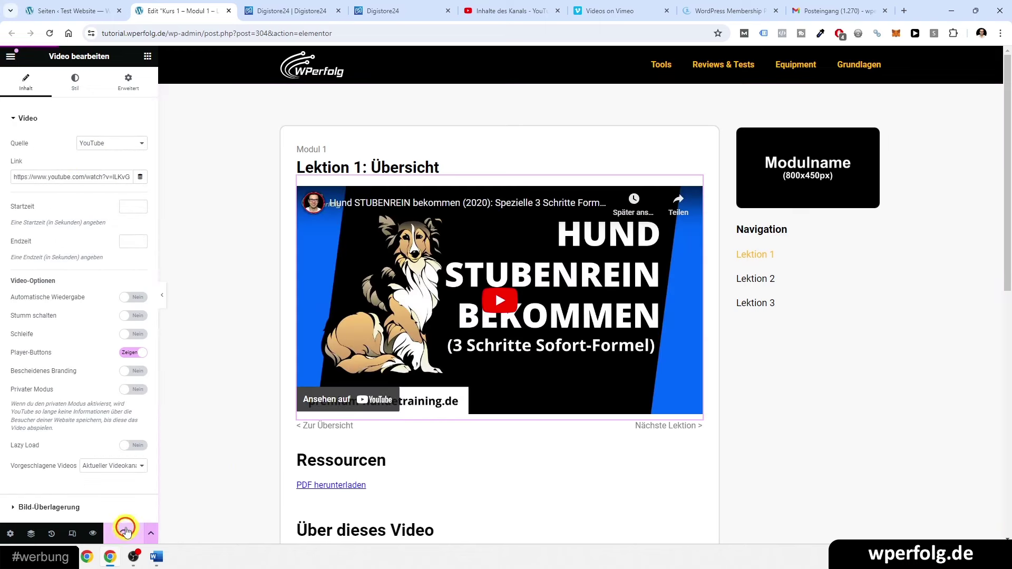
{"action": "mouse_move", "coordinate": [67, 4]}
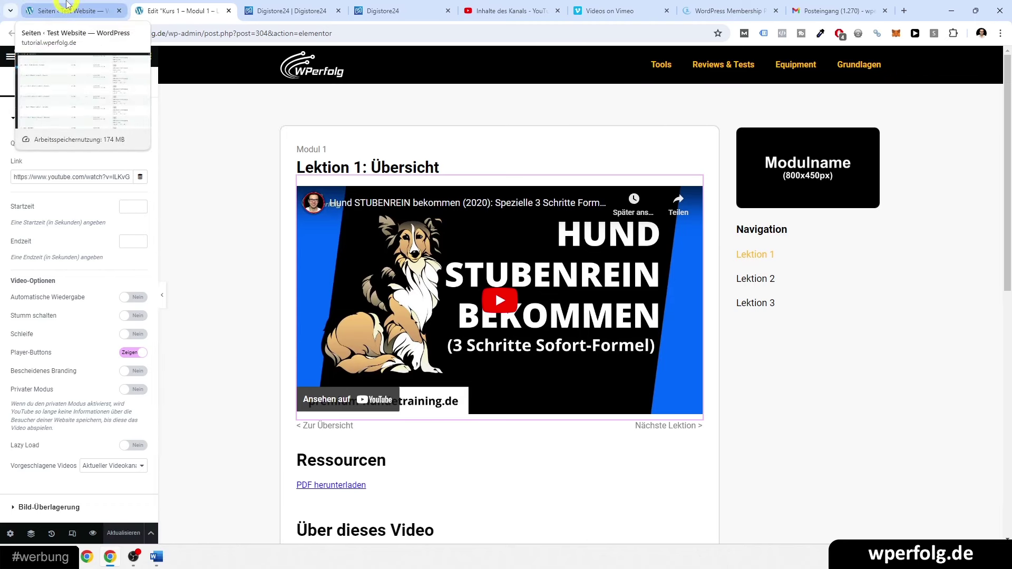
- Close the Lektion 1 Elementor tab and move on to the DigiMember site tab
{"action": "left_click", "coordinate": [67, 5]}
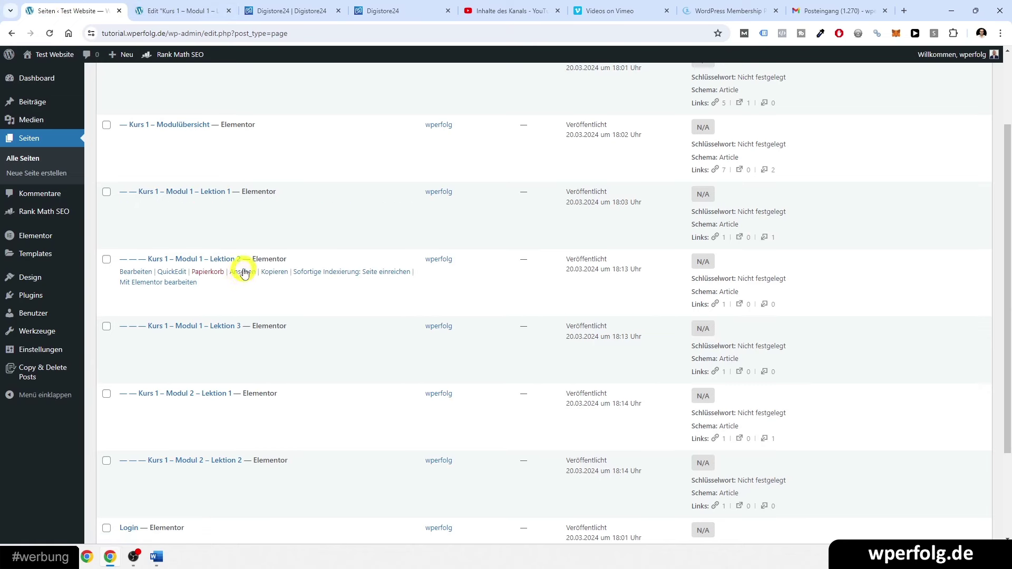
{"action": "left_click", "coordinate": [228, 12]}
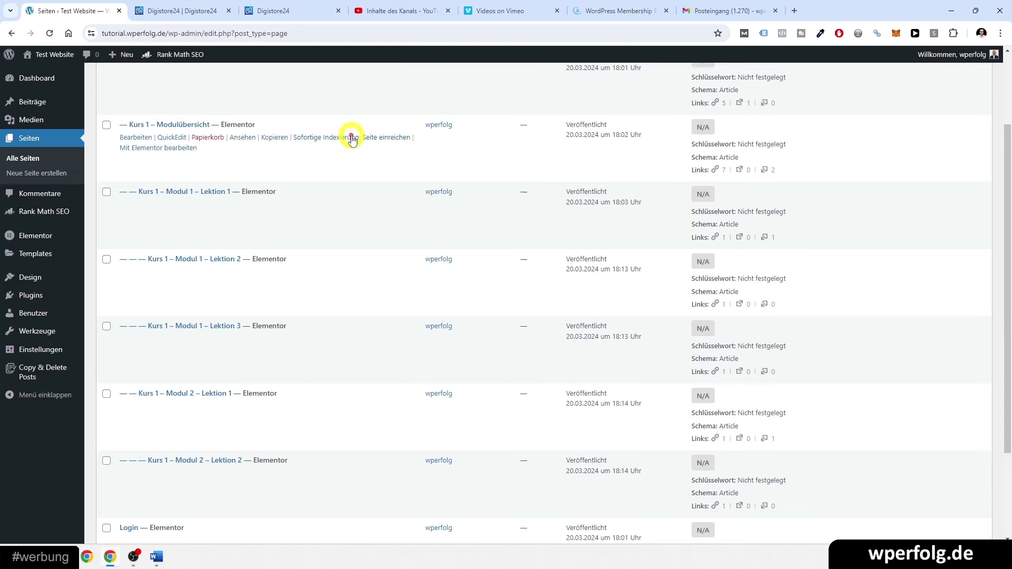
{"action": "left_click", "coordinate": [495, 295]}
{"action": "scroll", "coordinate": [495, 295], "scroll_direction": "up", "scroll_amount": 2}
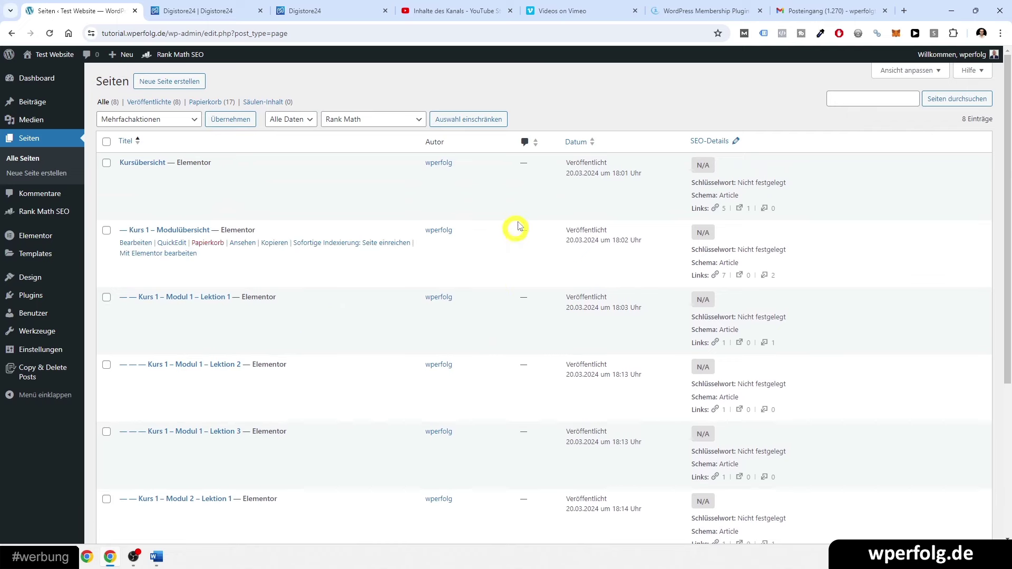
{"action": "left_click", "coordinate": [701, 10]}
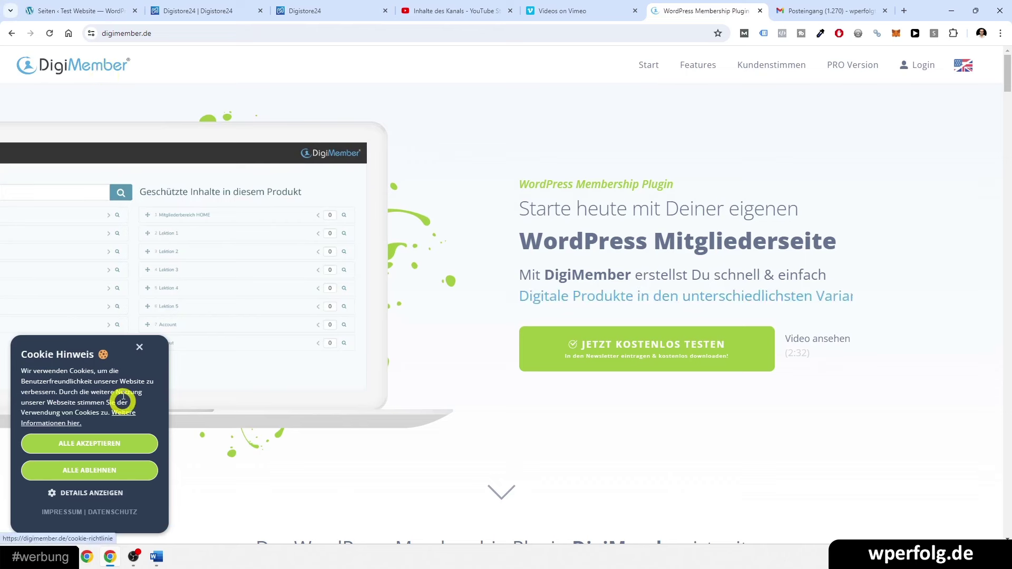
- Accept cookies and sign up for free DigiMember with a test e-mail address and newsletter consent
{"action": "left_click", "coordinate": [100, 443]}
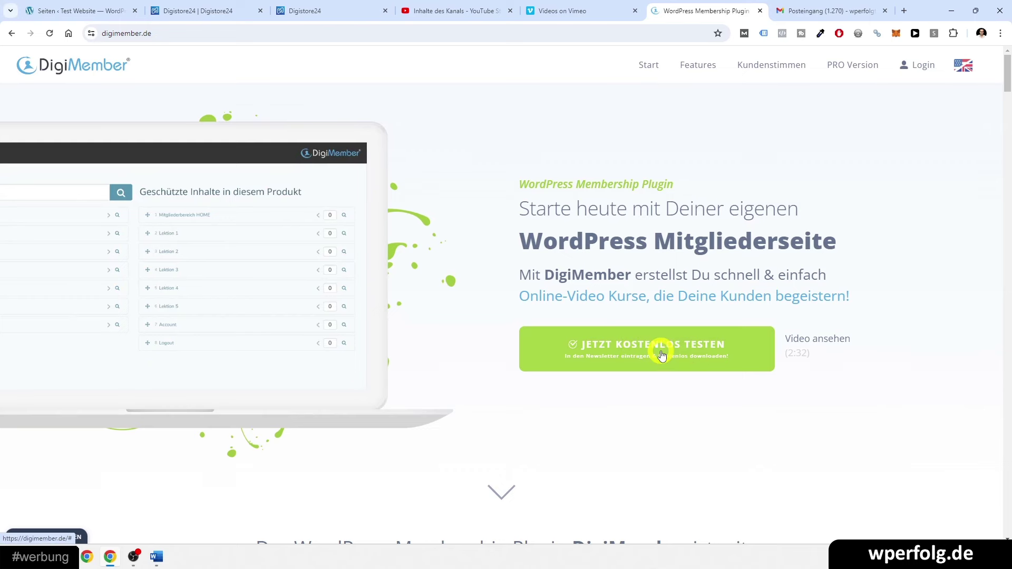
{"action": "left_click", "coordinate": [662, 356]}
{"action": "left_click", "coordinate": [426, 297]}
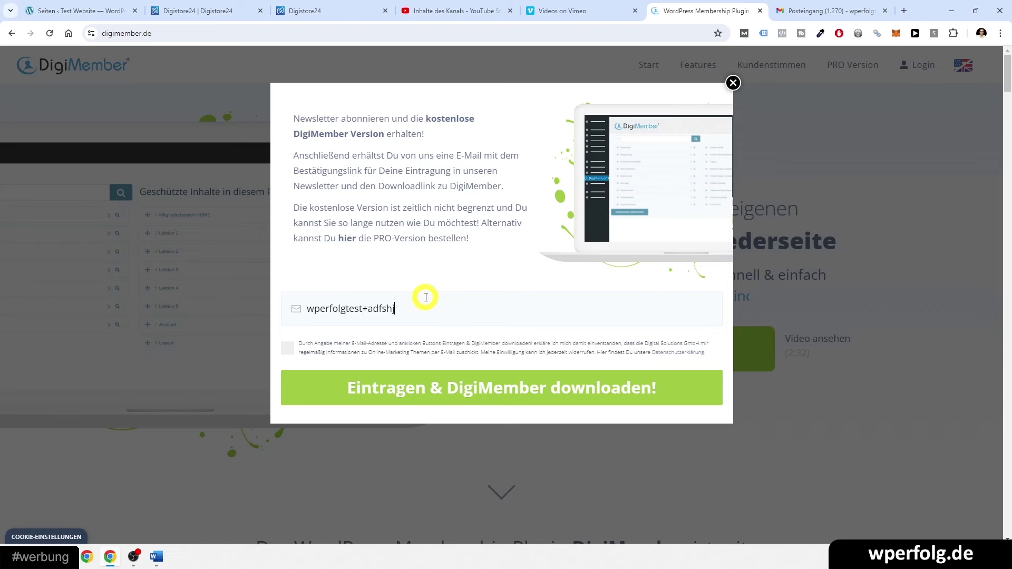
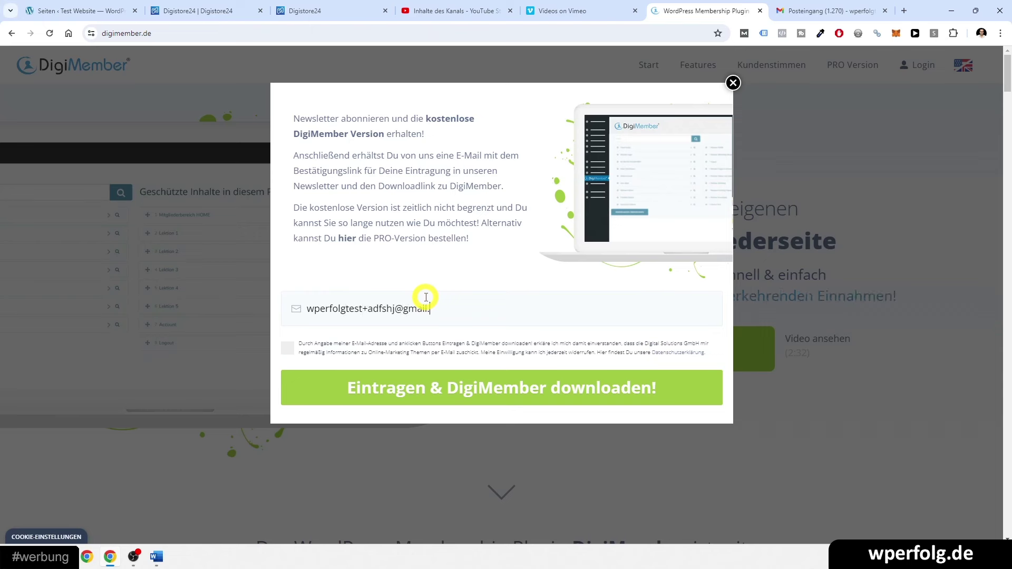
{"action": "left_click", "coordinate": [287, 347]}
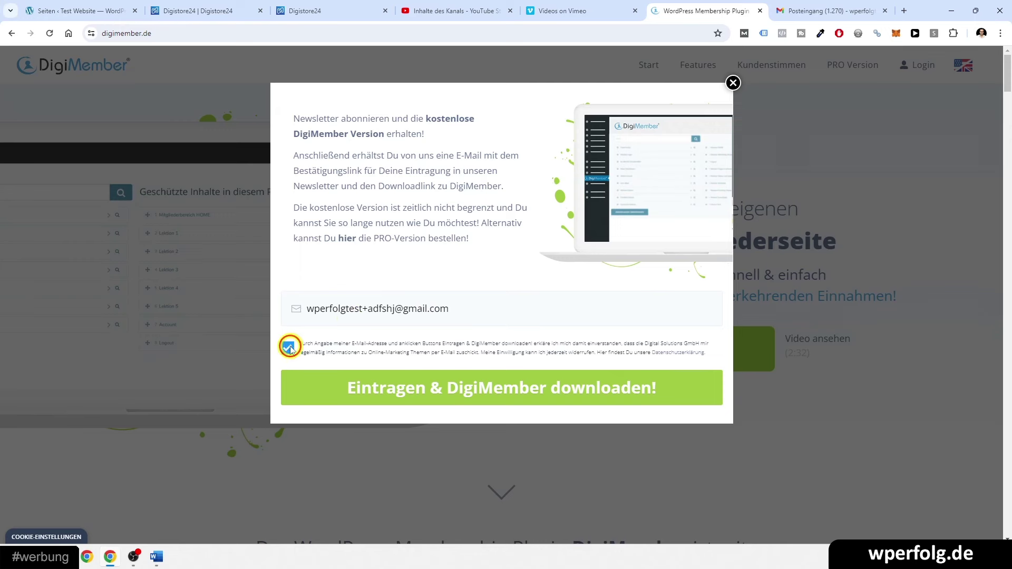
{"action": "left_click", "coordinate": [457, 400]}
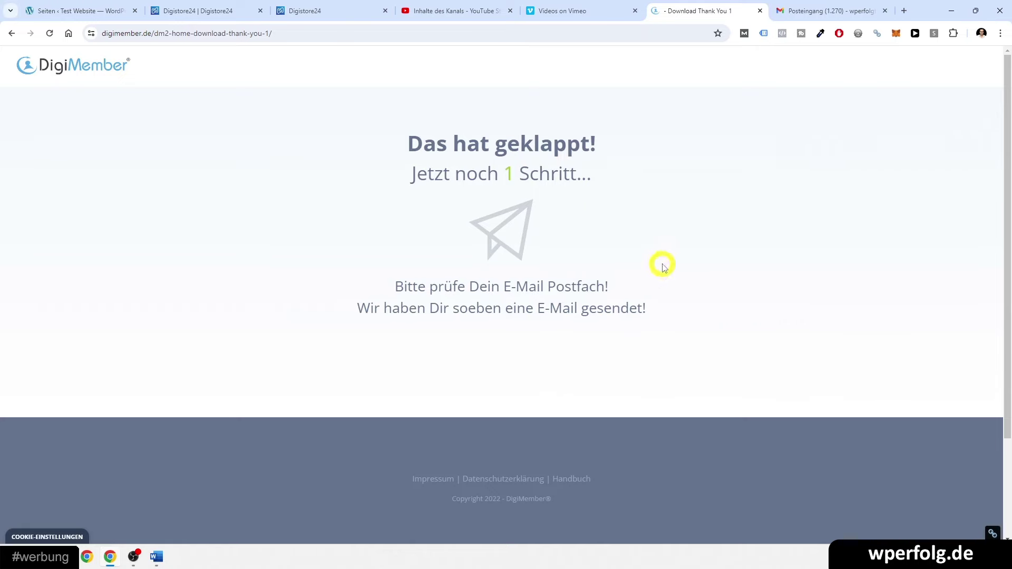
{"action": "left_click", "coordinate": [818, 9]}
{"action": "left_click", "coordinate": [180, 92]}
{"action": "left_click", "coordinate": [179, 93]}
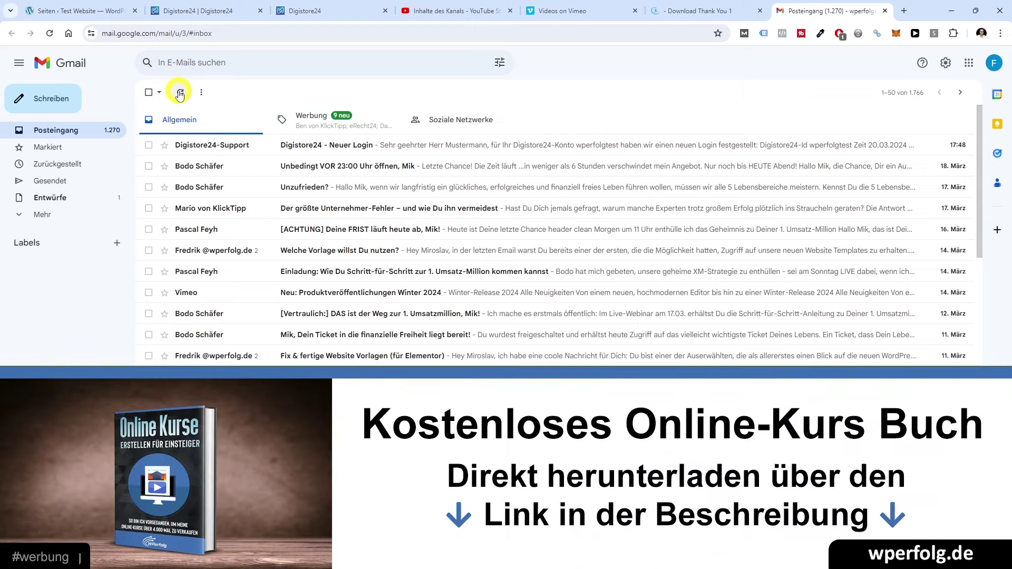
{"action": "left_click", "coordinate": [279, 118]}
{"action": "left_click", "coordinate": [224, 119]}
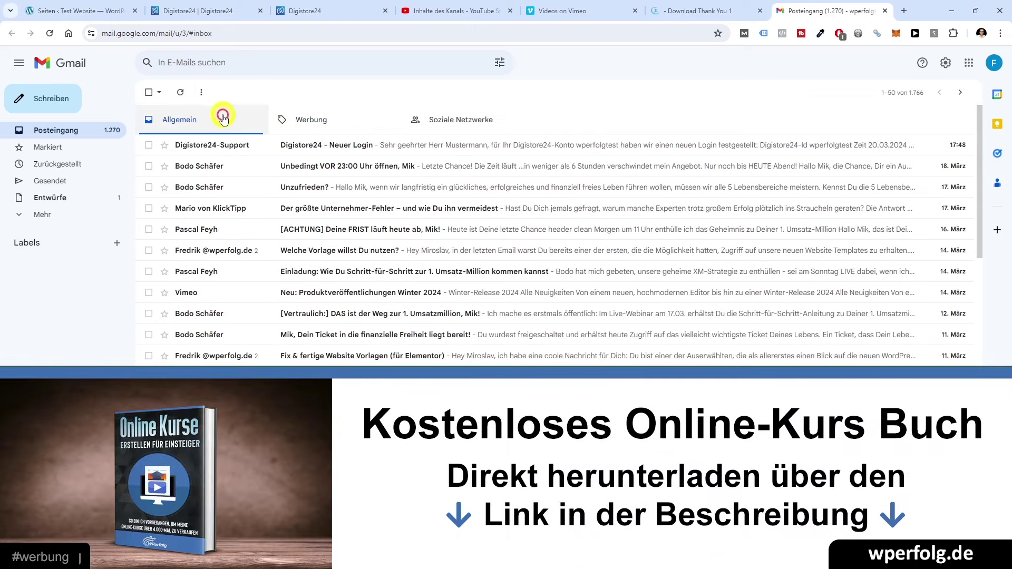
{"action": "left_click", "coordinate": [39, 215]}
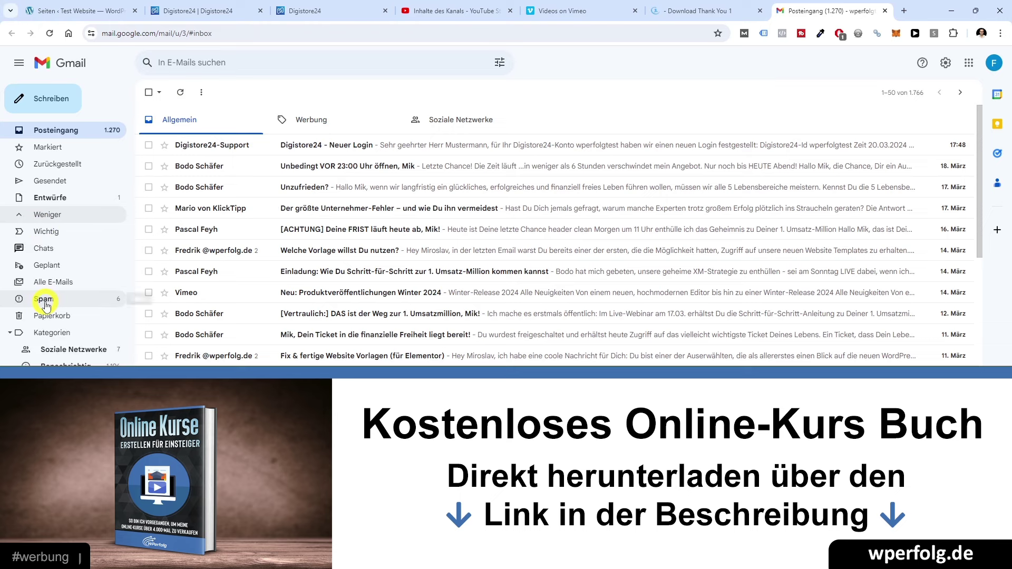
{"action": "left_click", "coordinate": [43, 298]}
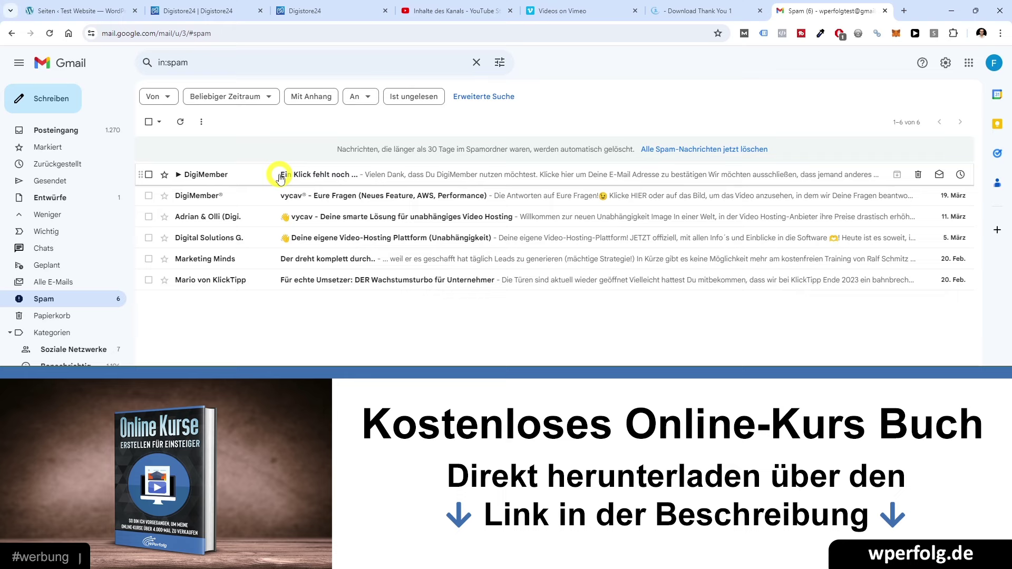
- Mark the DigiMember mail as 'Kein Spam', open it from the inbox, and follow its confirmation link
{"action": "left_click", "coordinate": [164, 175]}
{"action": "left_click", "coordinate": [148, 176]}
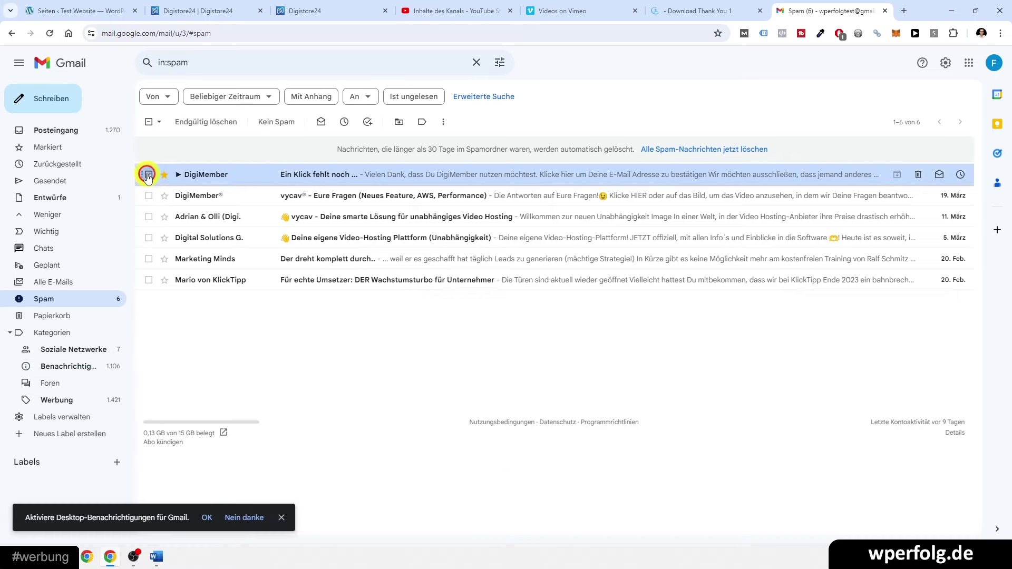
{"action": "left_click", "coordinate": [275, 122]}
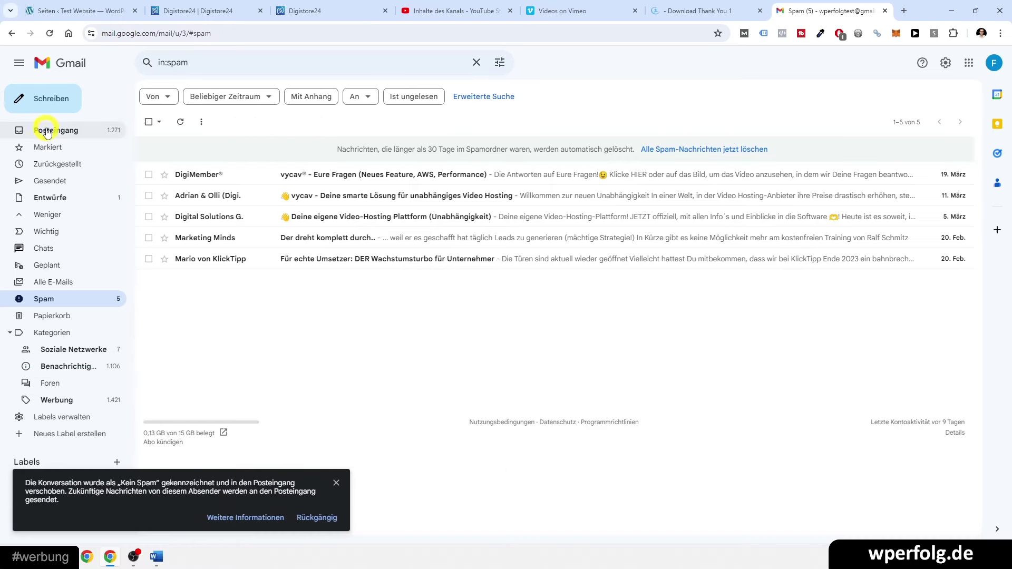
{"action": "left_click", "coordinate": [47, 130]}
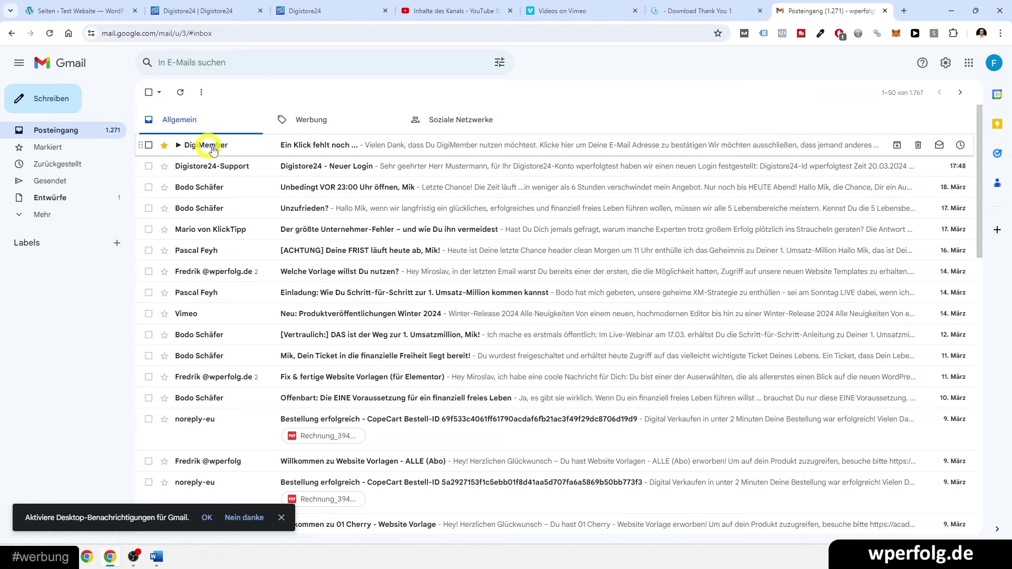
{"action": "left_click", "coordinate": [287, 151]}
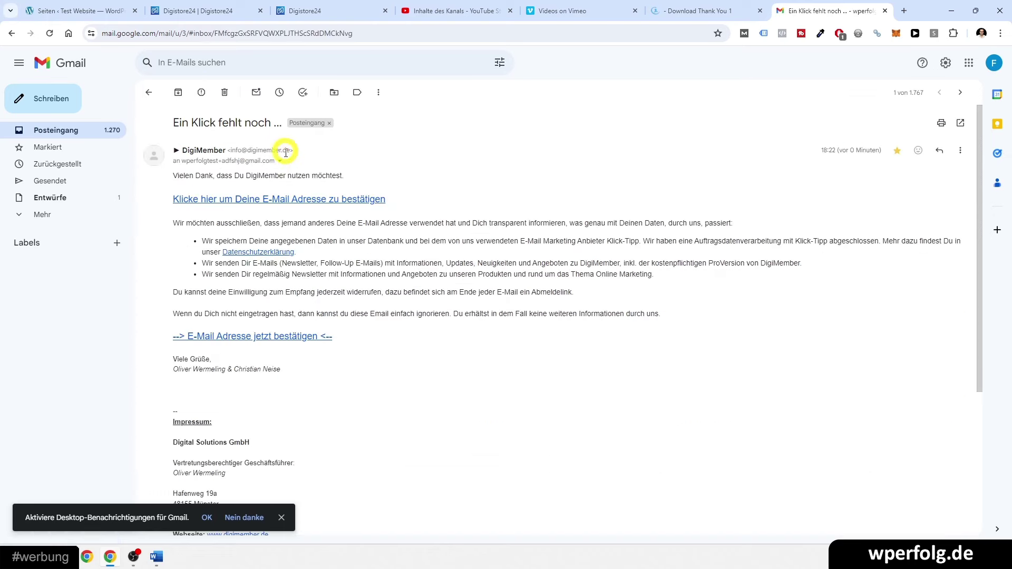
{"action": "left_click", "coordinate": [211, 200]}
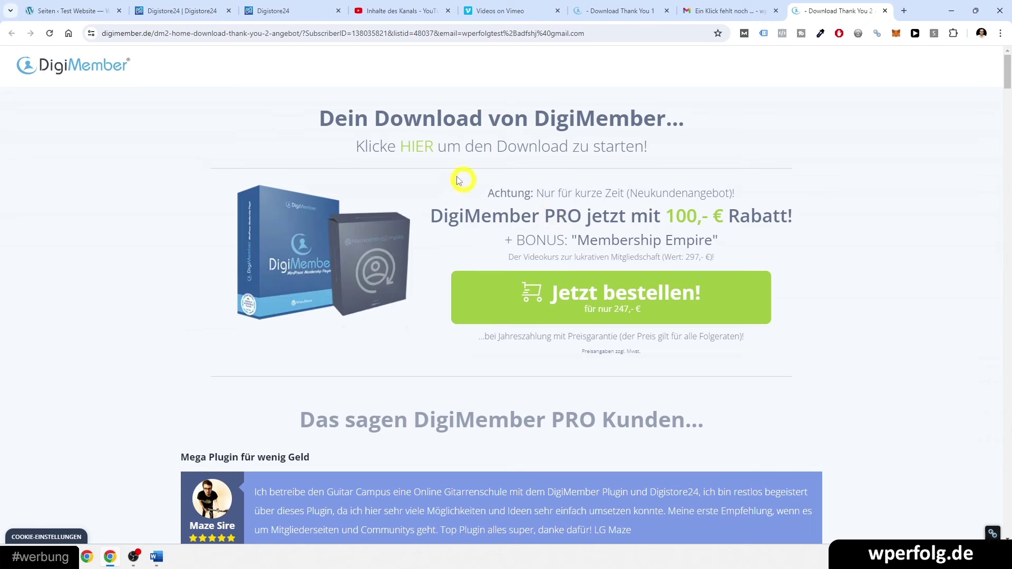
- Download digimember.zip and go to WordPress Plugins to add a new plugin
{"action": "left_click", "coordinate": [409, 149]}
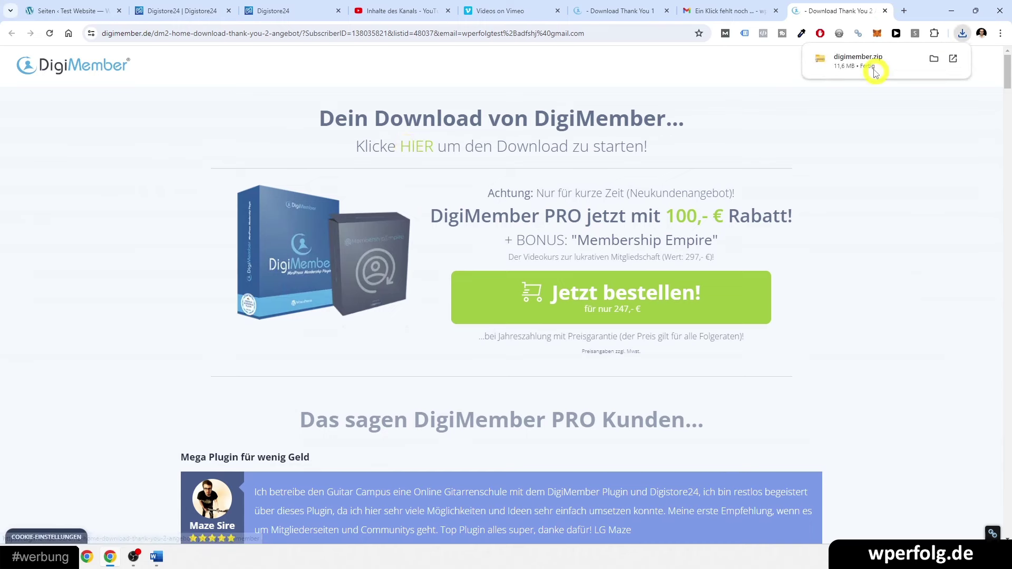
{"action": "left_click", "coordinate": [100, 4]}
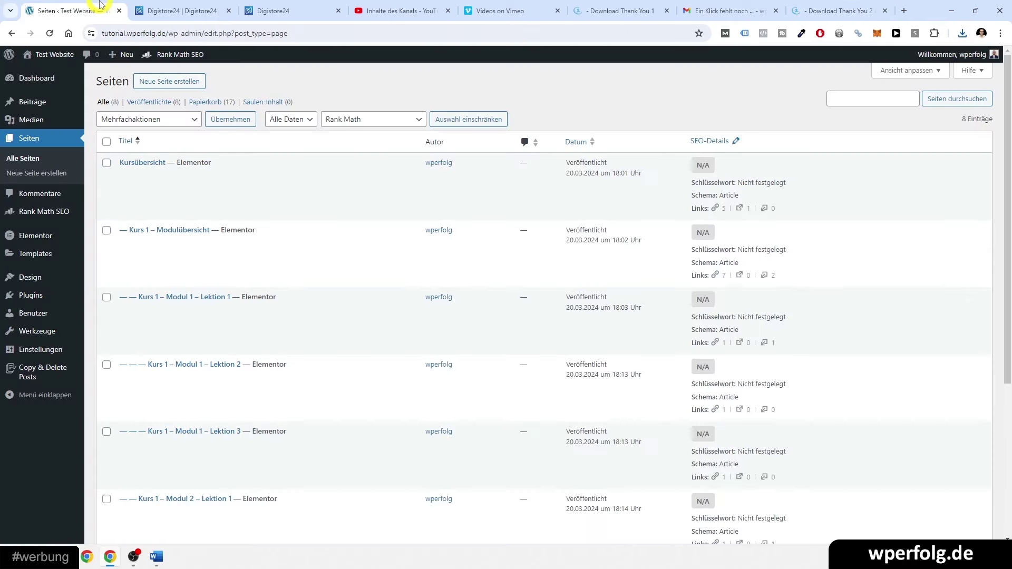
{"action": "mouse_move", "coordinate": [32, 301]}
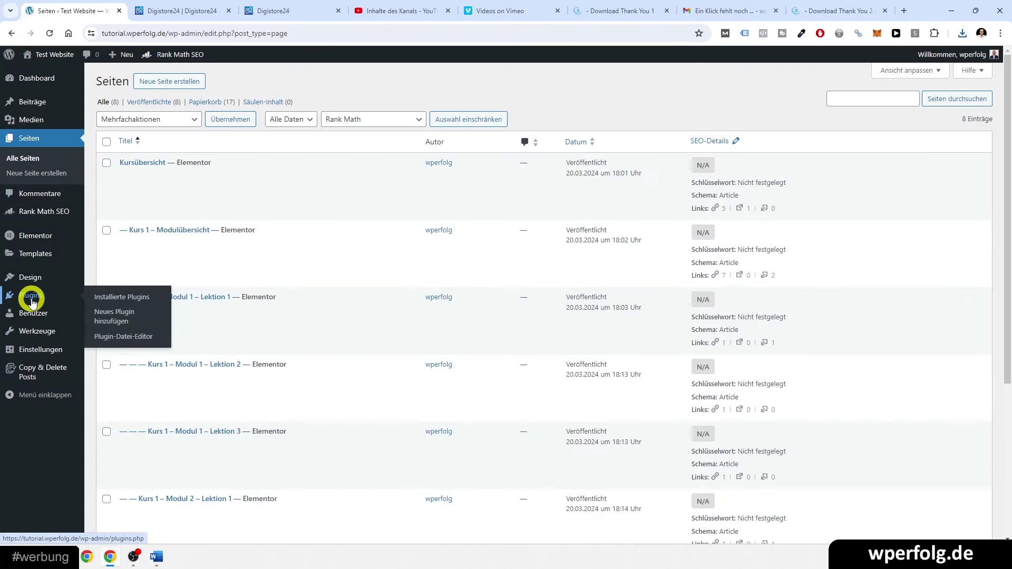
{"action": "left_click", "coordinate": [31, 300]}
{"action": "left_click", "coordinate": [159, 83]}
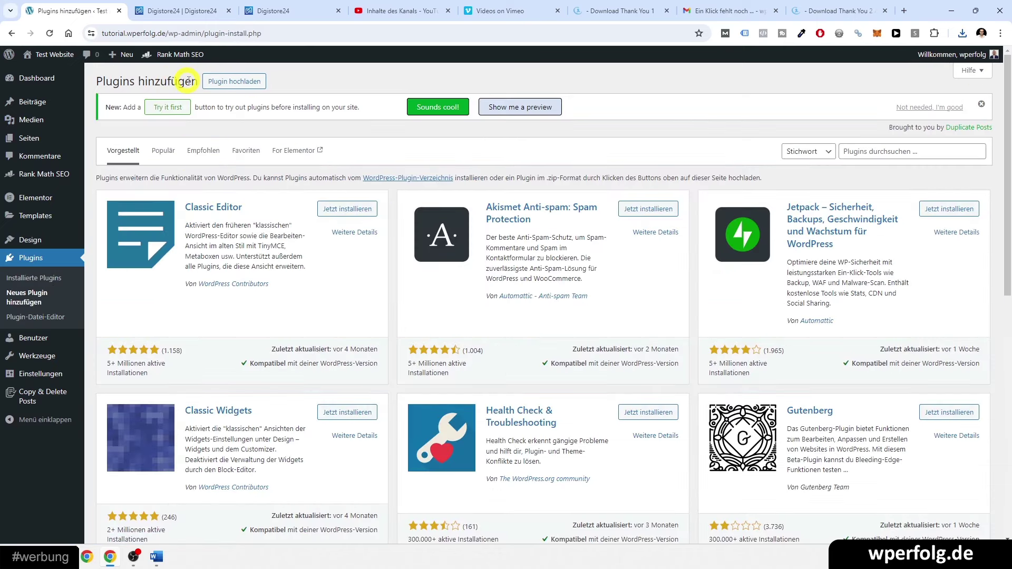
- Upload digimember.zip from the browser's downloads and install the DigiMember plugin
{"action": "left_click", "coordinate": [227, 83]}
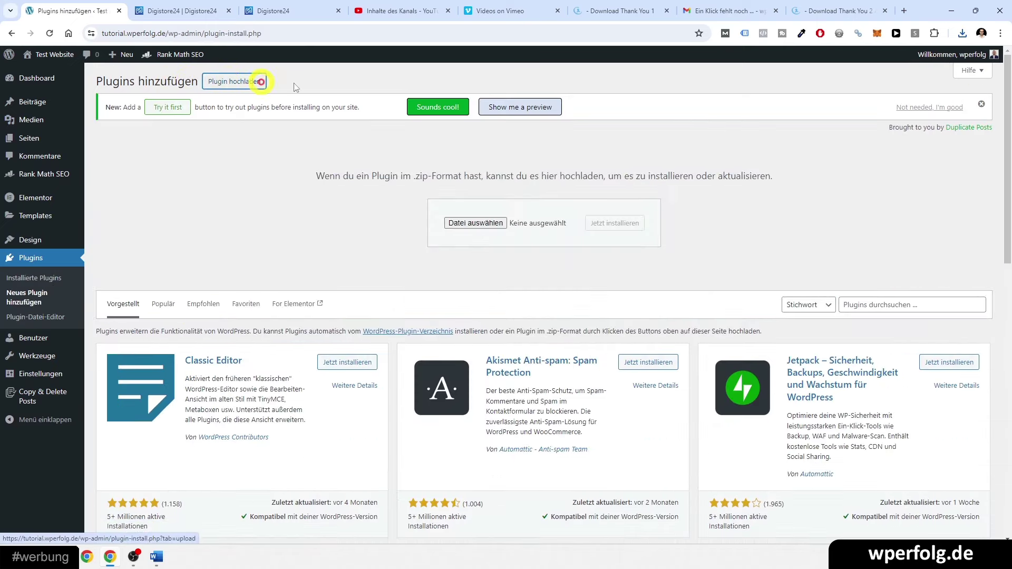
{"action": "left_click", "coordinate": [964, 33]}
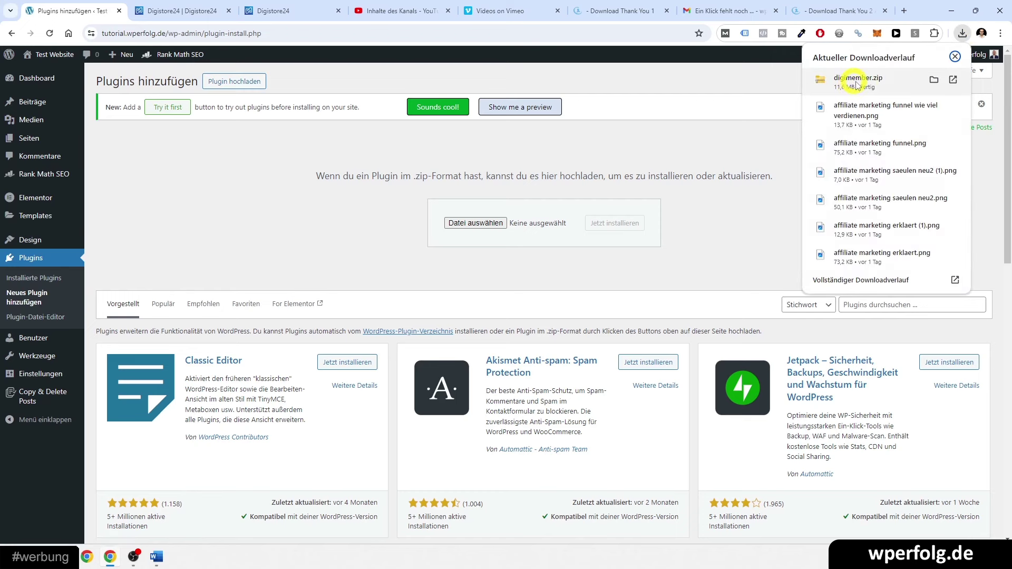
{"action": "left_click_drag", "start_coordinate": [861, 87], "coordinate": [452, 230]}
{"action": "left_click", "coordinate": [612, 231]}
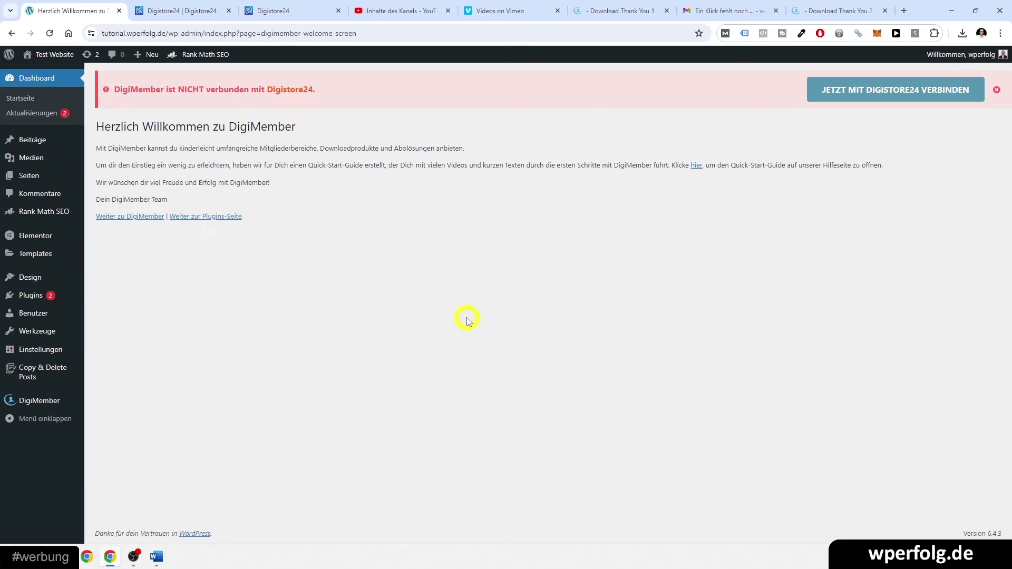
{"action": "double_click", "coordinate": [119, 89]}
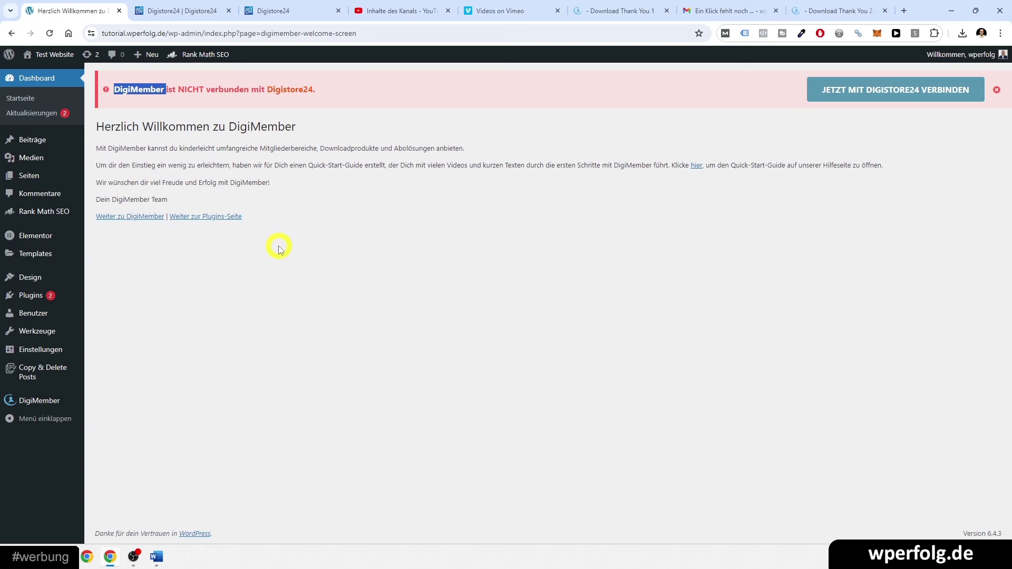
{"action": "mouse_move", "coordinate": [32, 405]}
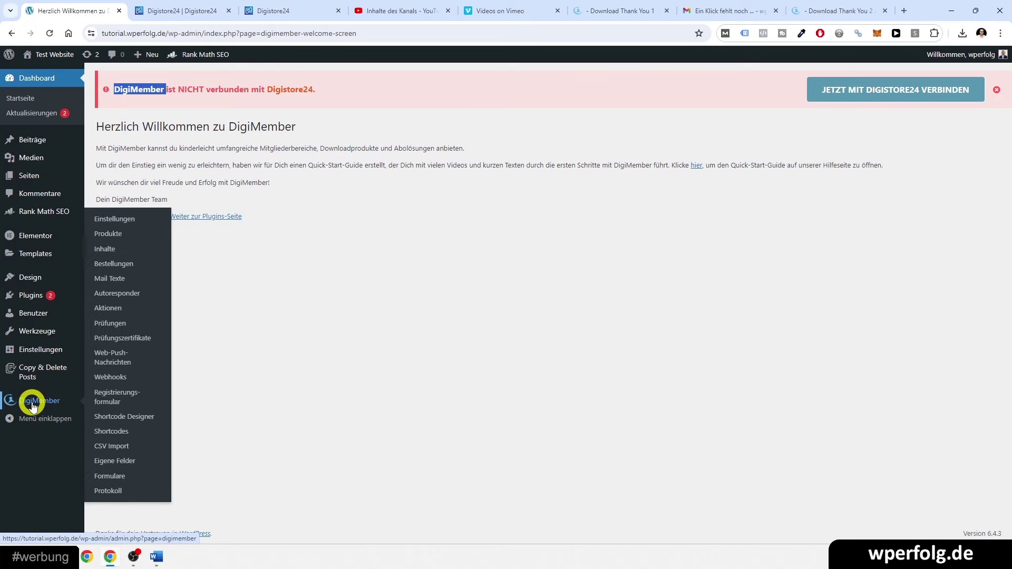
- Open DigiMember settings and copy the site domain tutorial.wperfolg.de from the address bar
{"action": "left_click", "coordinate": [125, 219]}
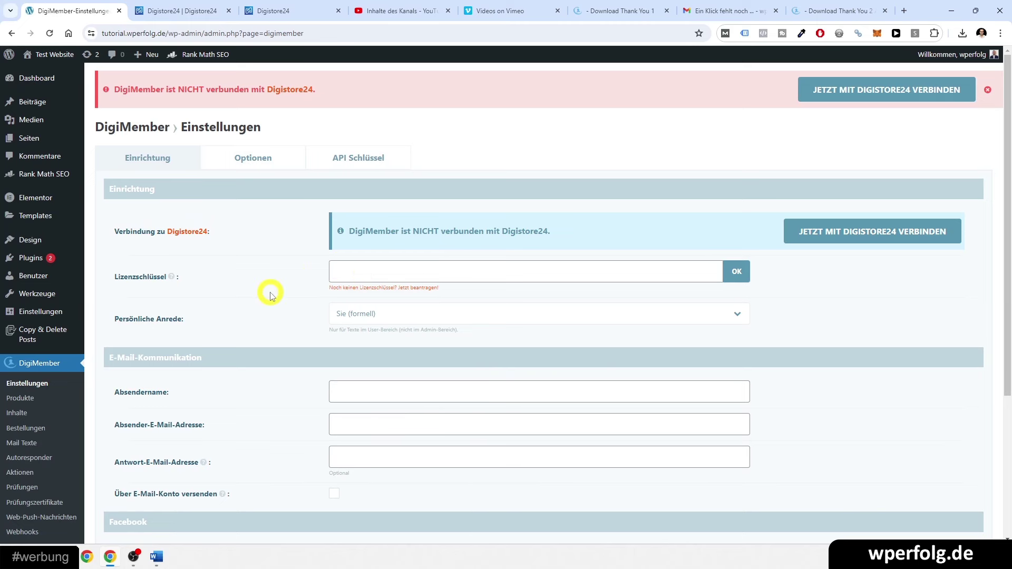
{"action": "scroll", "coordinate": [270, 296], "scroll_direction": "down", "scroll_amount": 4}
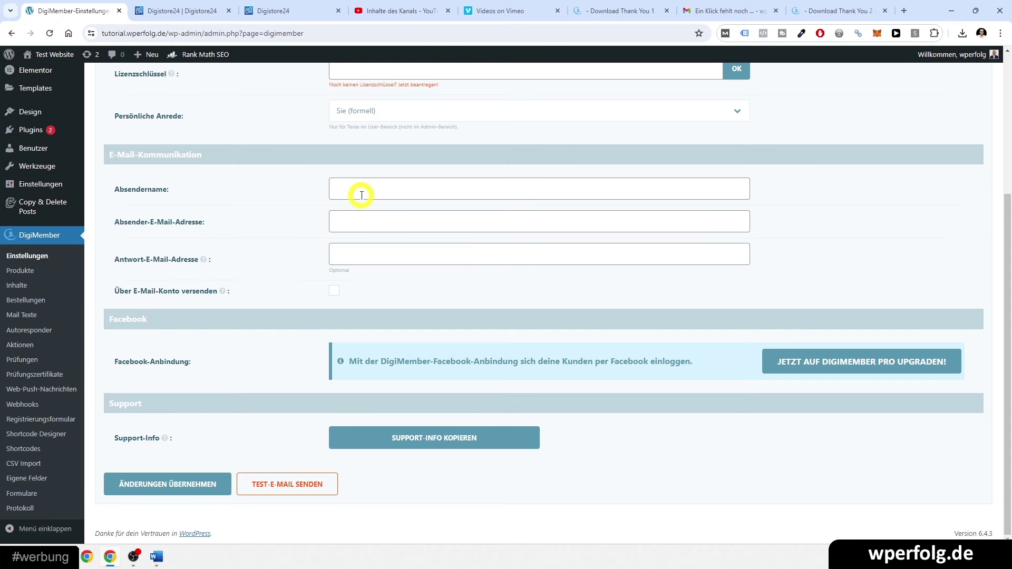
{"action": "left_click", "coordinate": [165, 33]}
{"action": "left_click", "coordinate": [177, 31]}
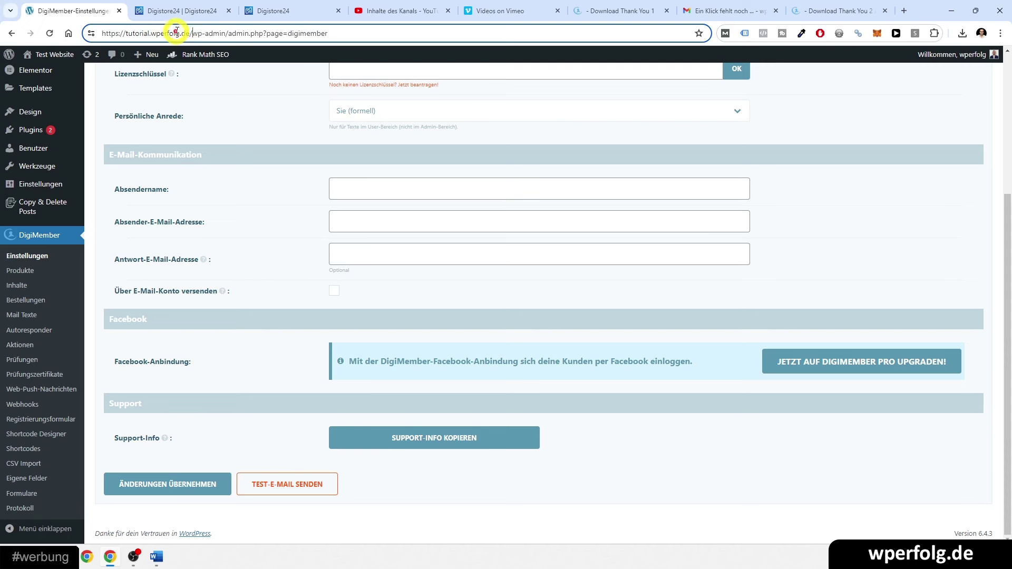
{"action": "left_click_drag", "start_coordinate": [189, 34], "coordinate": [125, 33]}
{"action": "key", "text": "ctrl+c"}
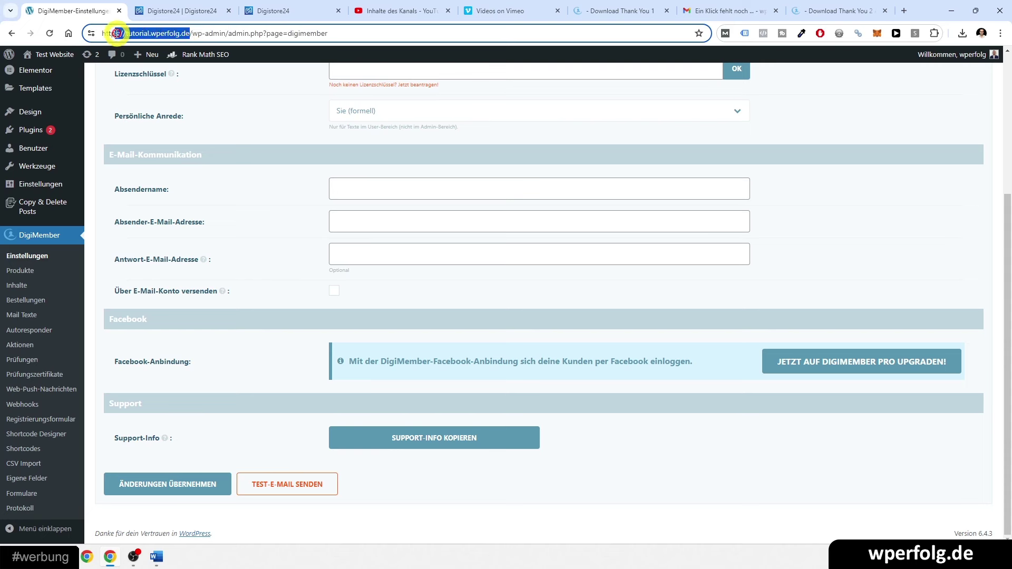
- Fill in DigiMember's sender name, sender address and reply-to address using the site domain, and save
{"action": "left_click", "coordinate": [343, 185]}
{"action": "left_click", "coordinate": [340, 227]}
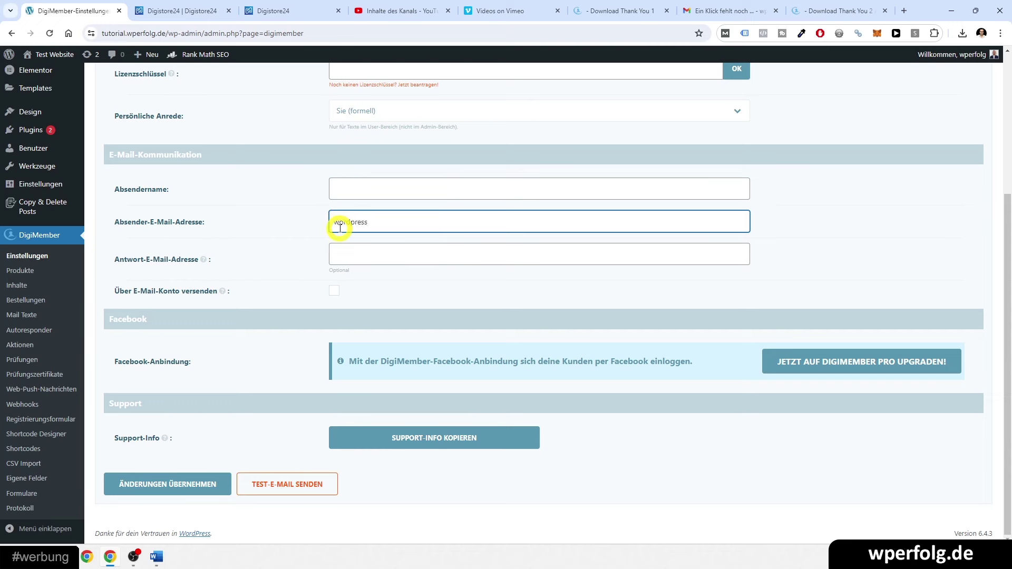
{"action": "key", "text": "ctrl+v"}
{"action": "key", "text": "ctrl+a"}
{"action": "key", "text": "ctrl+c"}
{"action": "left_click", "coordinate": [347, 252]}
{"action": "key", "text": "ctrl+v"}
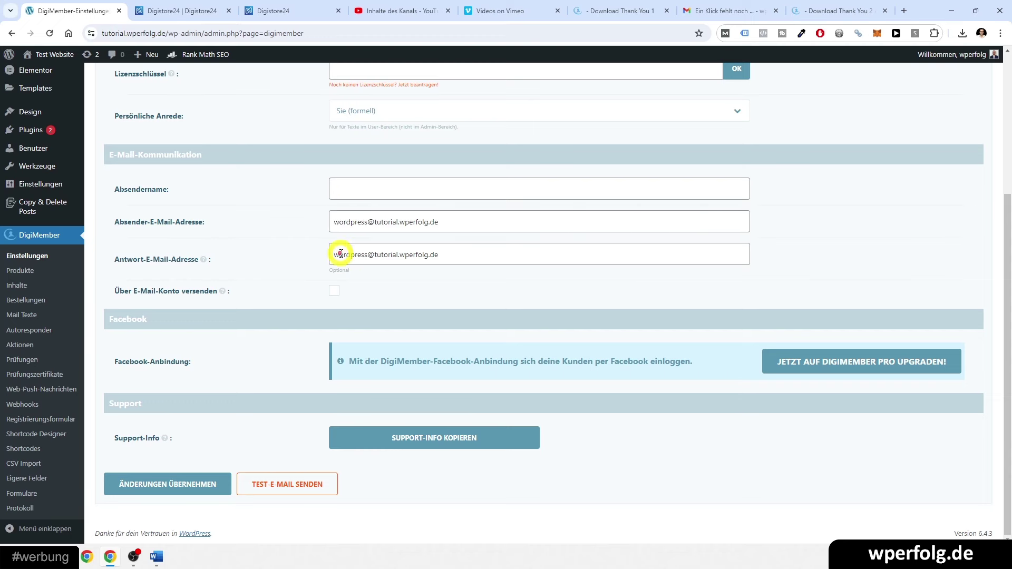
{"action": "left_click", "coordinate": [340, 253]}
{"action": "key", "text": "ctrl+a"}
{"action": "type", "text": "ko"}
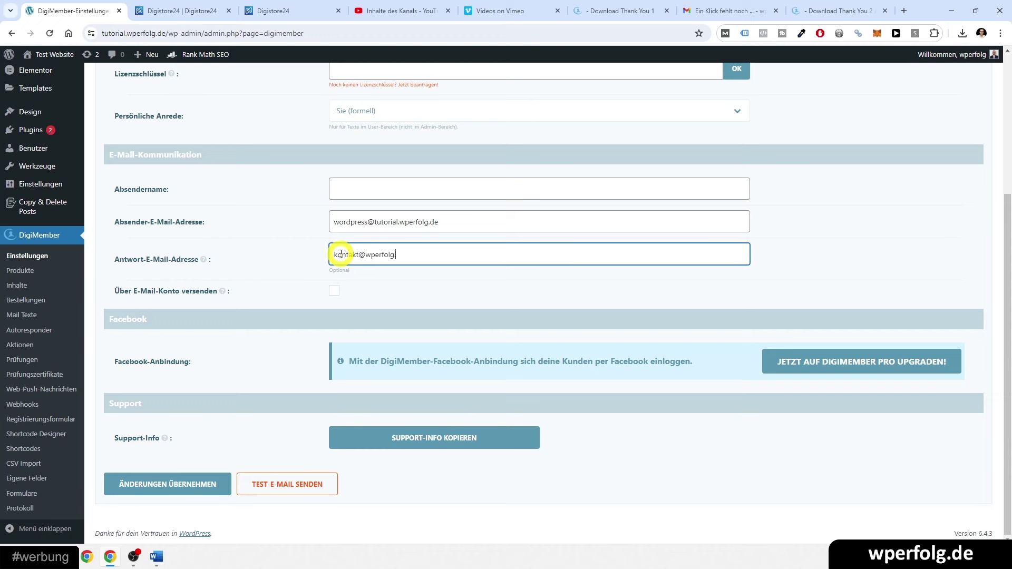
{"action": "left_click", "coordinate": [334, 186]}
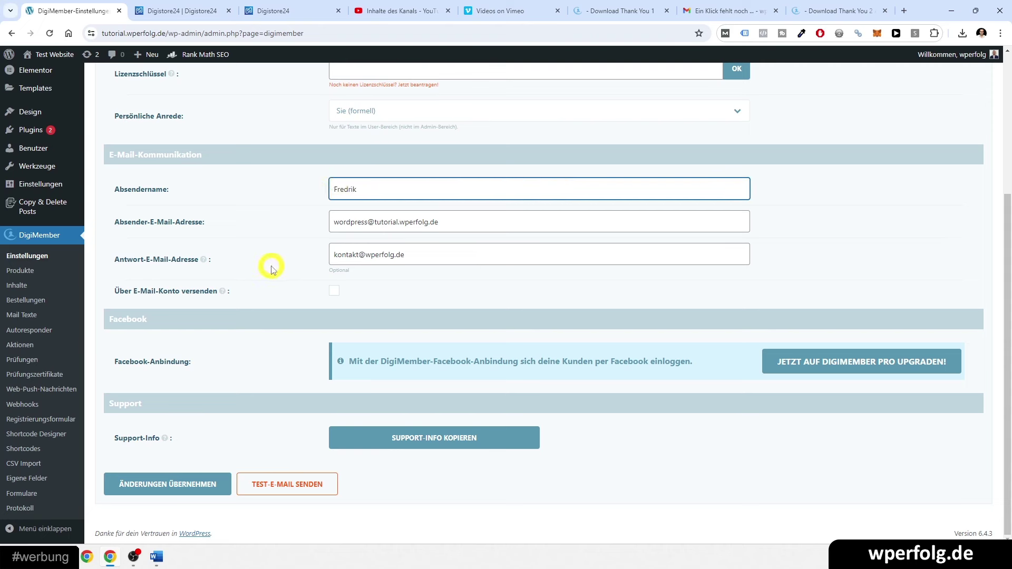
{"action": "mouse_move", "coordinate": [223, 293]}
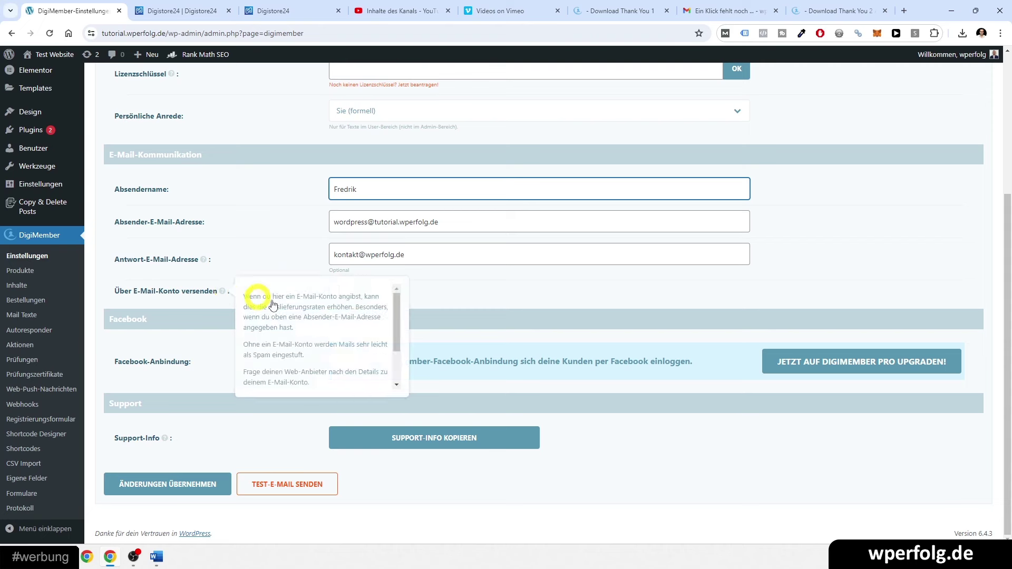
{"action": "scroll", "coordinate": [317, 320], "scroll_direction": "down", "scroll_amount": 1}
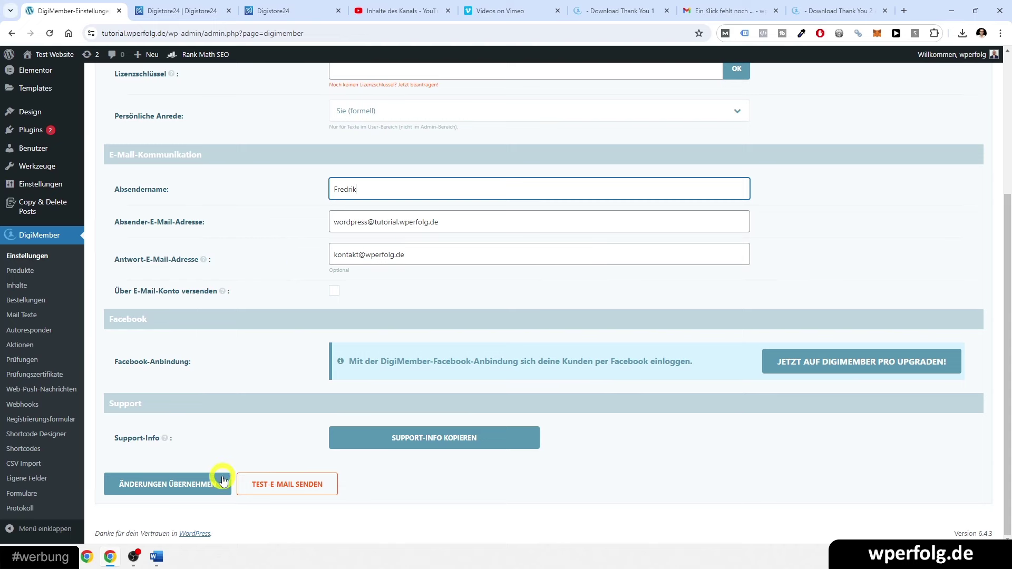
{"action": "left_click", "coordinate": [165, 488]}
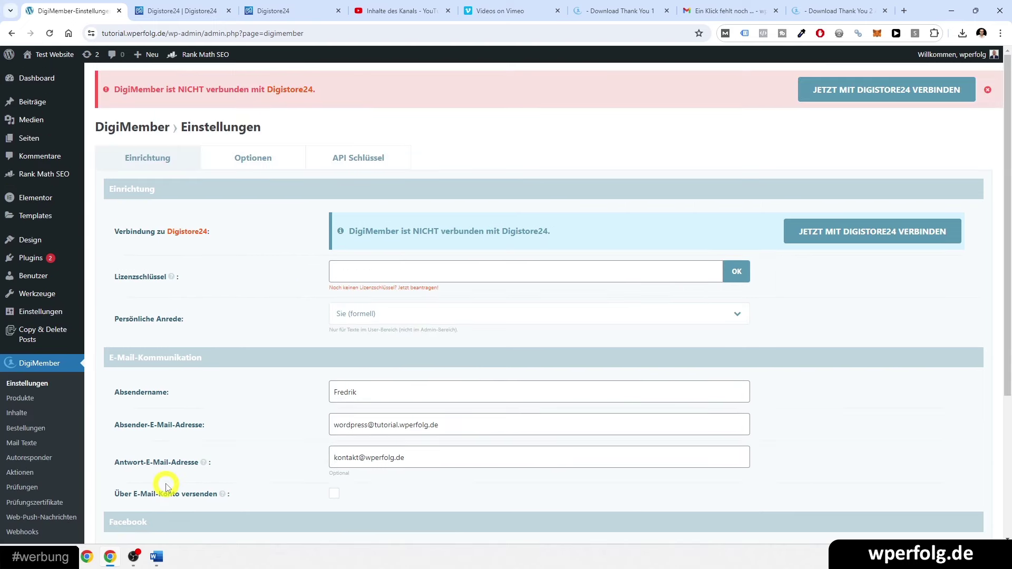
- Open the advanced DigiMember options, then view the Login page from the Pages list in a new tab
{"action": "left_click", "coordinate": [259, 149]}
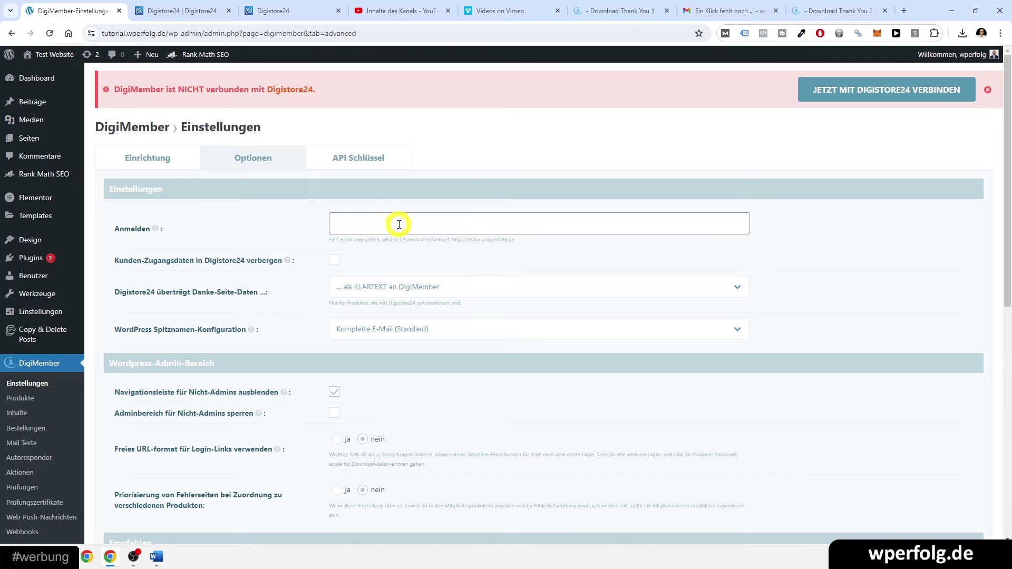
{"action": "middle_click", "coordinate": [56, 135]}
{"action": "left_click", "coordinate": [164, 6]}
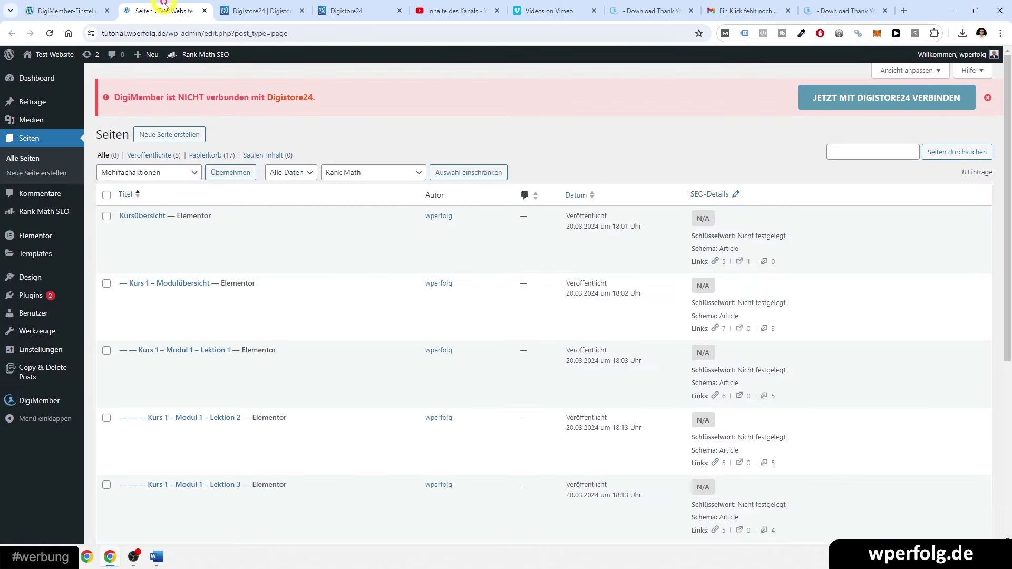
{"action": "scroll", "coordinate": [219, 271], "scroll_direction": "down", "scroll_amount": 5}
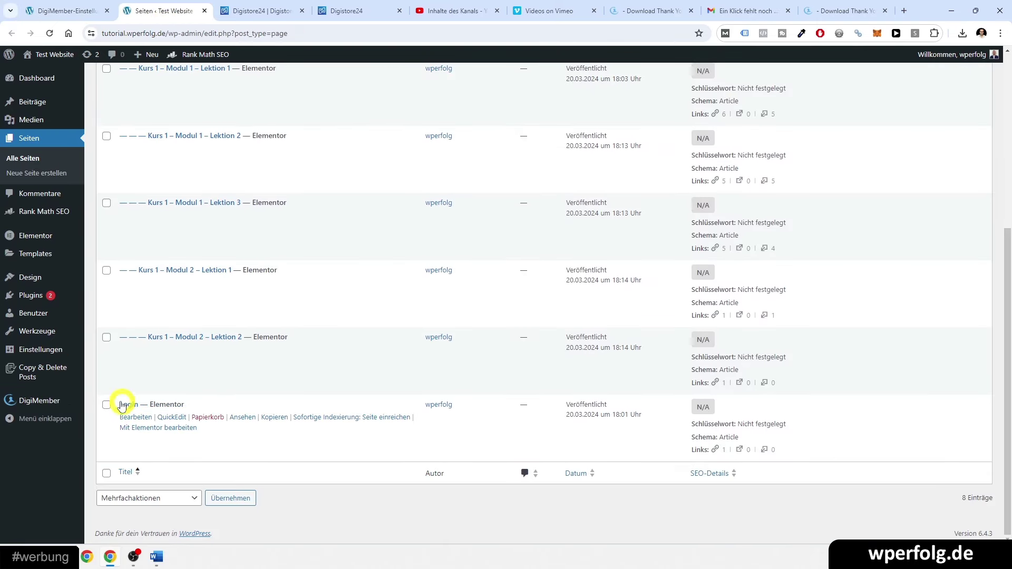
{"action": "left_click", "coordinate": [242, 417]}
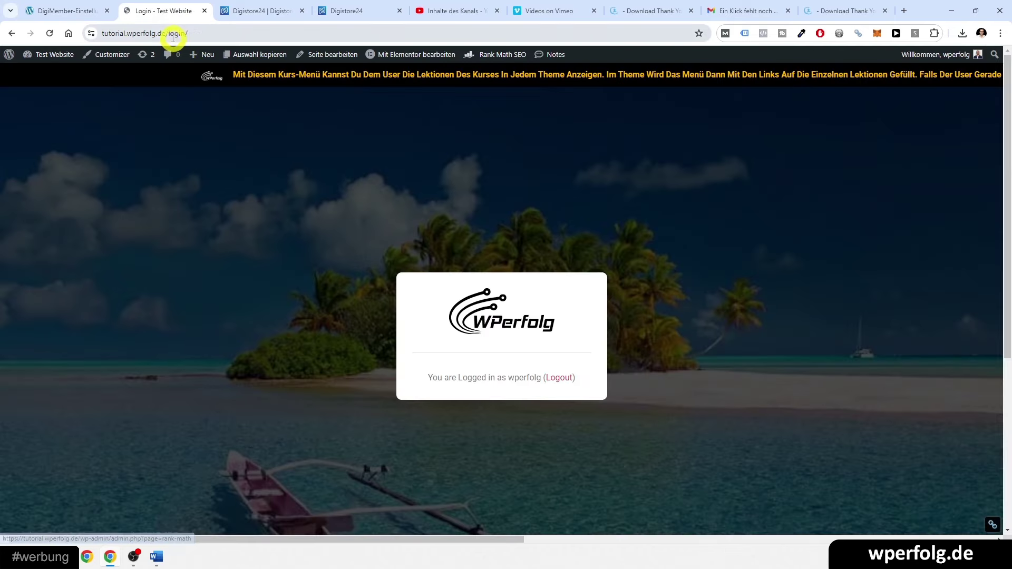
{"action": "left_click", "coordinate": [174, 33]}
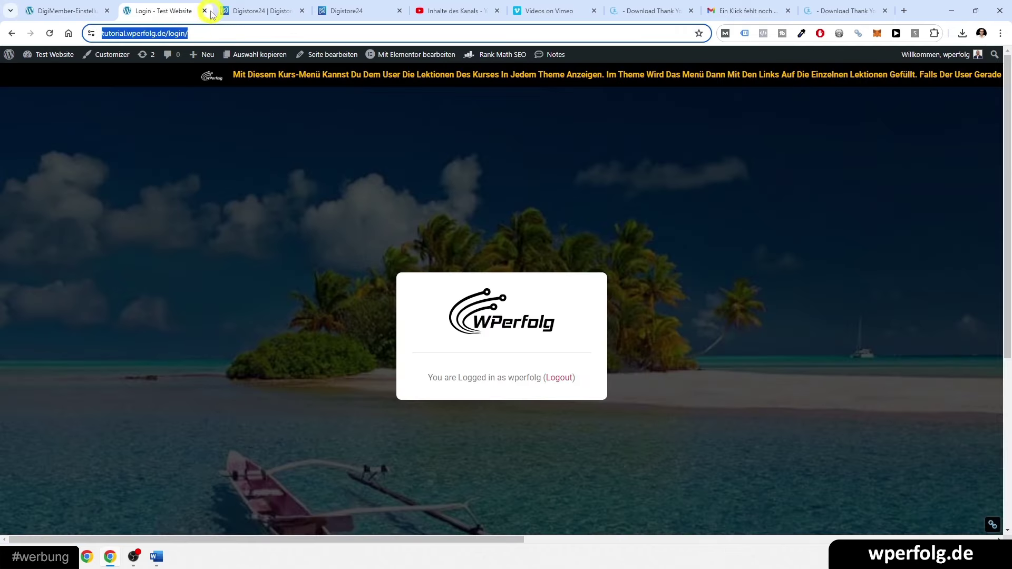
{"action": "left_click", "coordinate": [206, 11]}
{"action": "left_click", "coordinate": [337, 227]}
{"action": "key", "text": "ctrl+v"}
{"action": "left_click", "coordinate": [272, 219]}
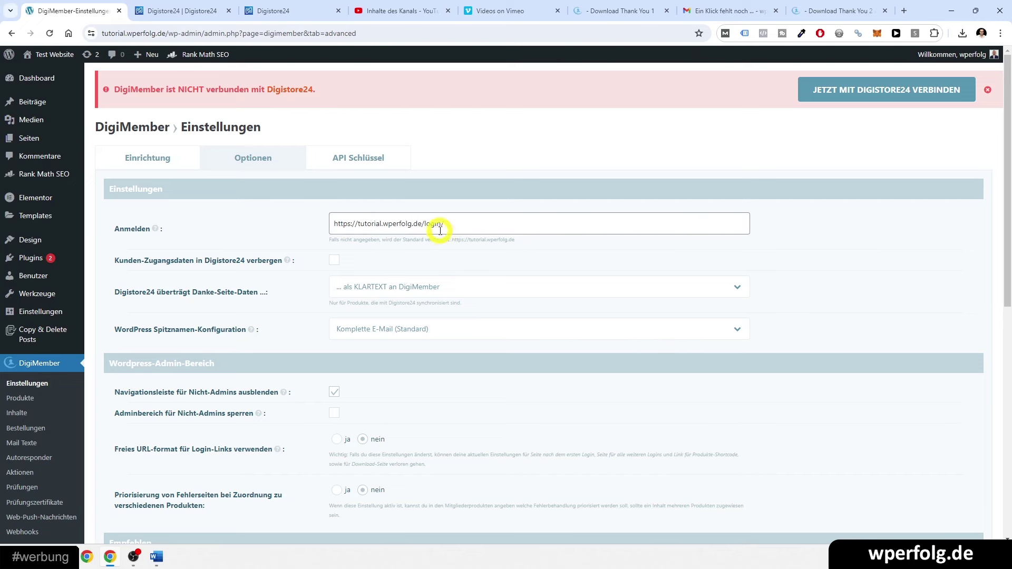
{"action": "scroll", "coordinate": [379, 294], "scroll_direction": "down", "scroll_amount": 9}
{"action": "left_click", "coordinate": [192, 489]}
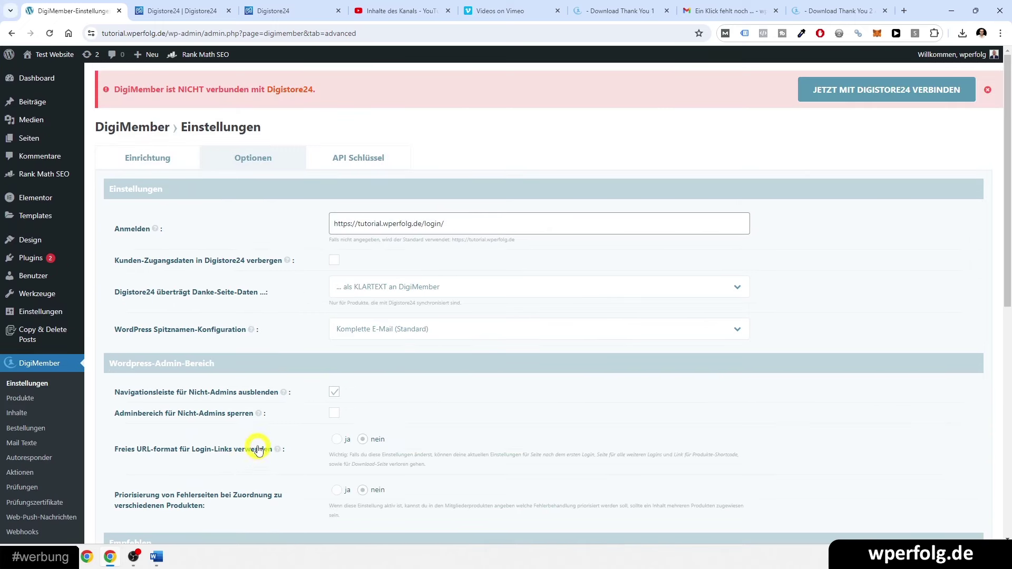
{"action": "left_click", "coordinate": [32, 399]}
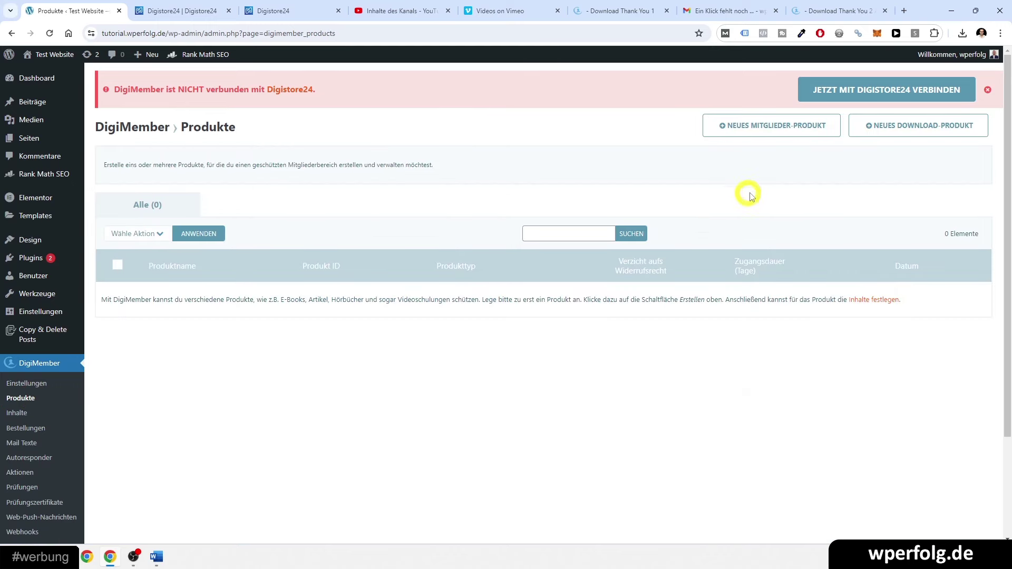
- Create a new DigiMember membership product named Hundekurs
{"action": "left_click", "coordinate": [757, 131]}
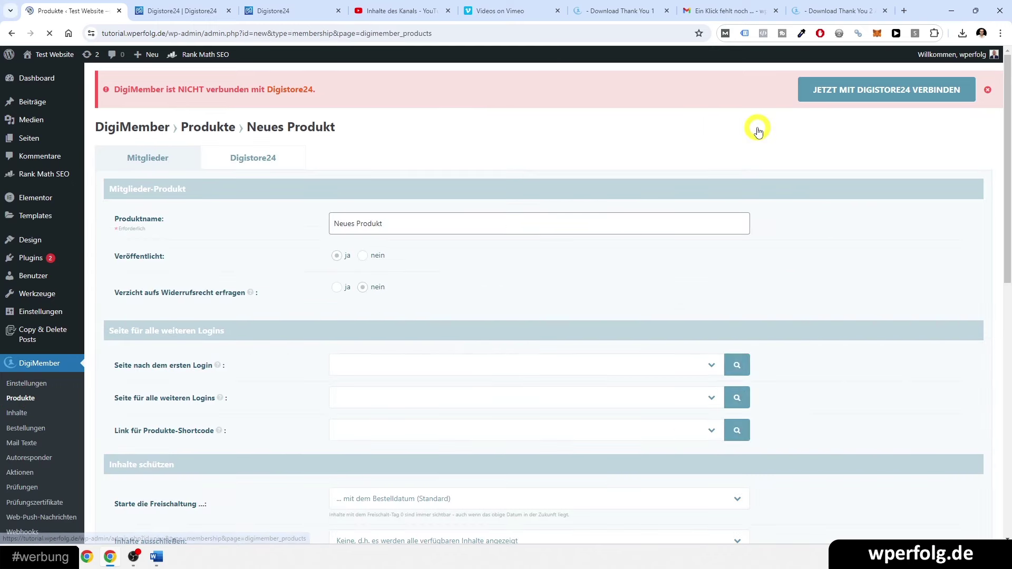
{"action": "left_click", "coordinate": [361, 231]}
{"action": "triple_click", "coordinate": [362, 230]}
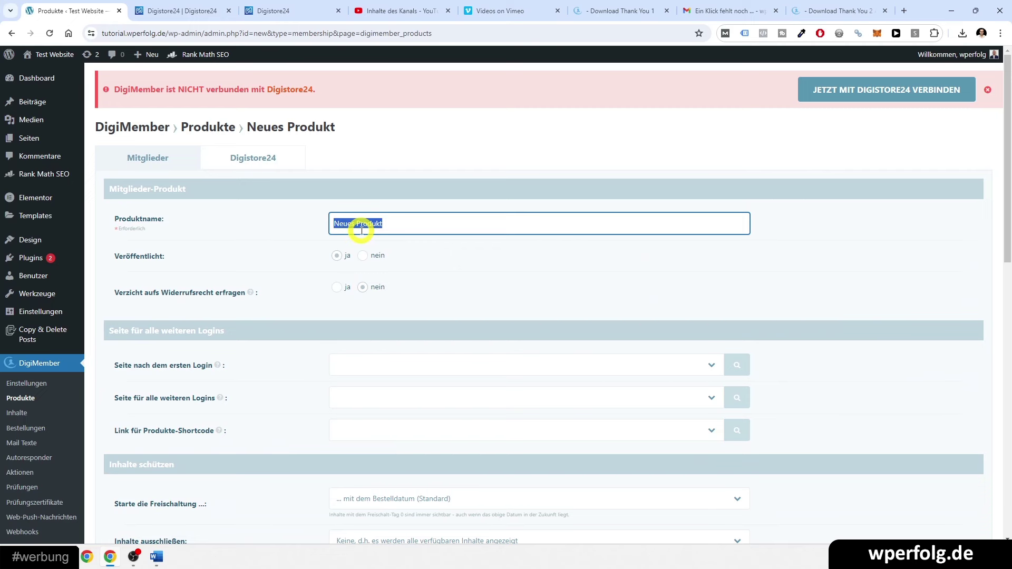
{"action": "type", "text": "Hundekurs"}
{"action": "scroll", "coordinate": [350, 290], "scroll_direction": "down", "scroll_amount": 2}
- Send first logins to Kurs 1 - Modulübersicht and later logins to Kursübersicht, then save the product
{"action": "left_click", "coordinate": [369, 259]}
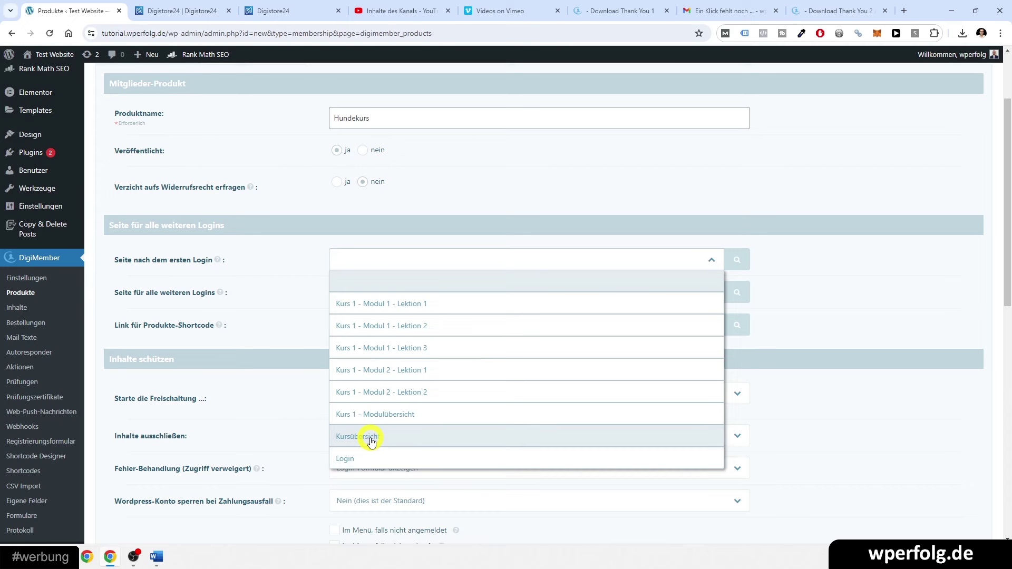
{"action": "left_click", "coordinate": [371, 438]}
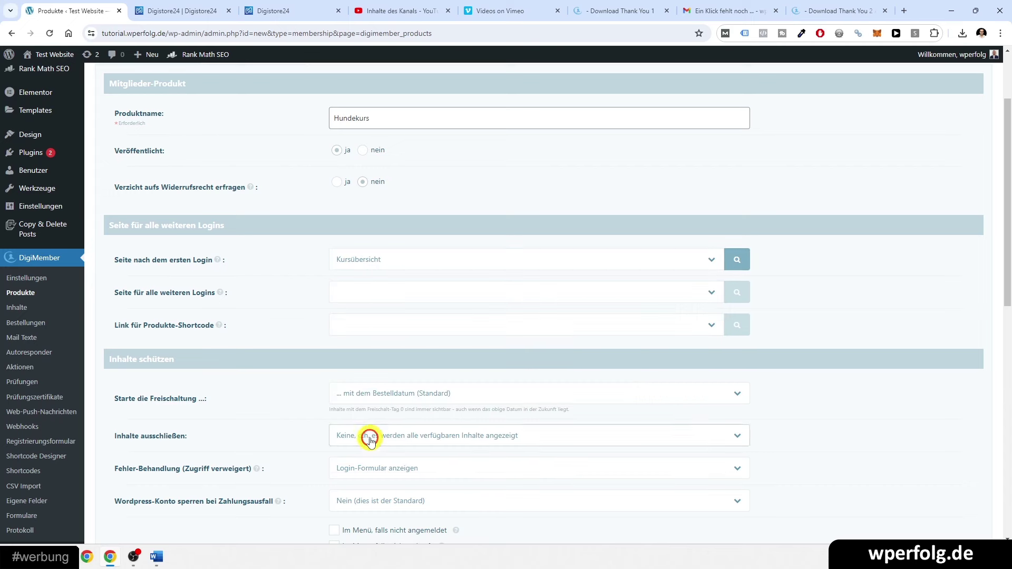
{"action": "left_click", "coordinate": [366, 259]}
{"action": "left_click", "coordinate": [389, 422]}
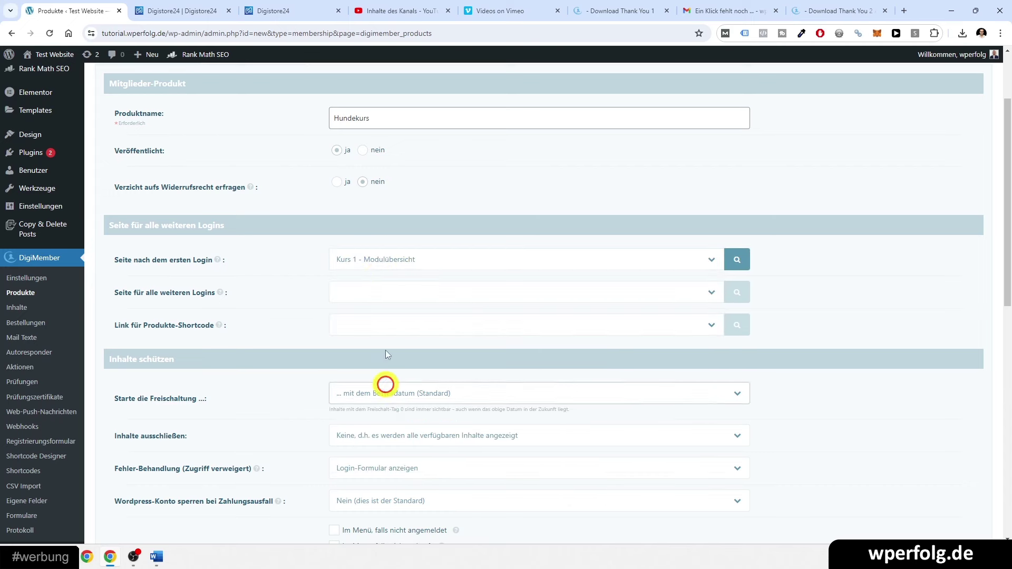
{"action": "left_click", "coordinate": [357, 295]}
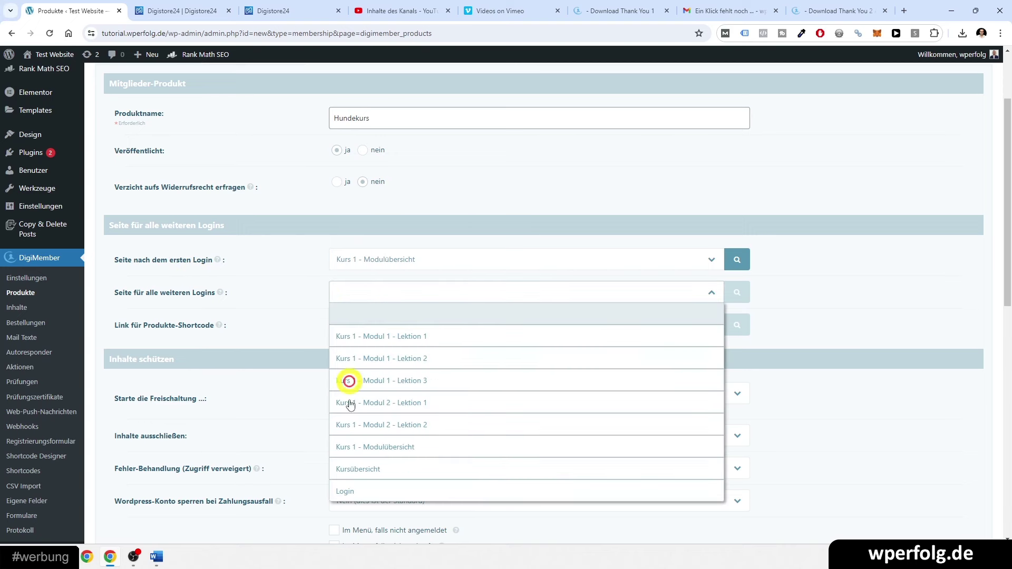
{"action": "left_click", "coordinate": [373, 468]}
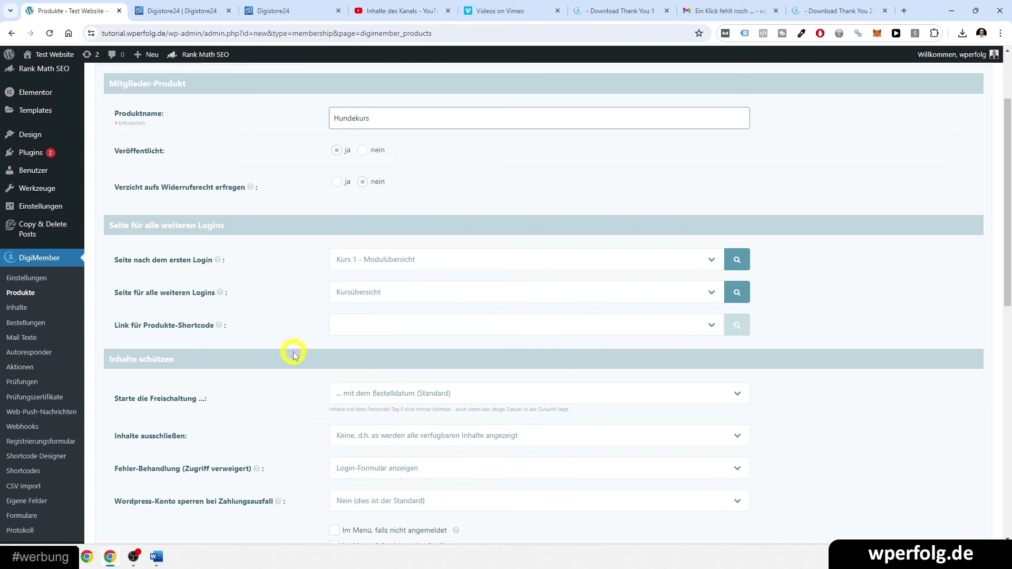
{"action": "scroll", "coordinate": [298, 361], "scroll_direction": "down", "scroll_amount": 1}
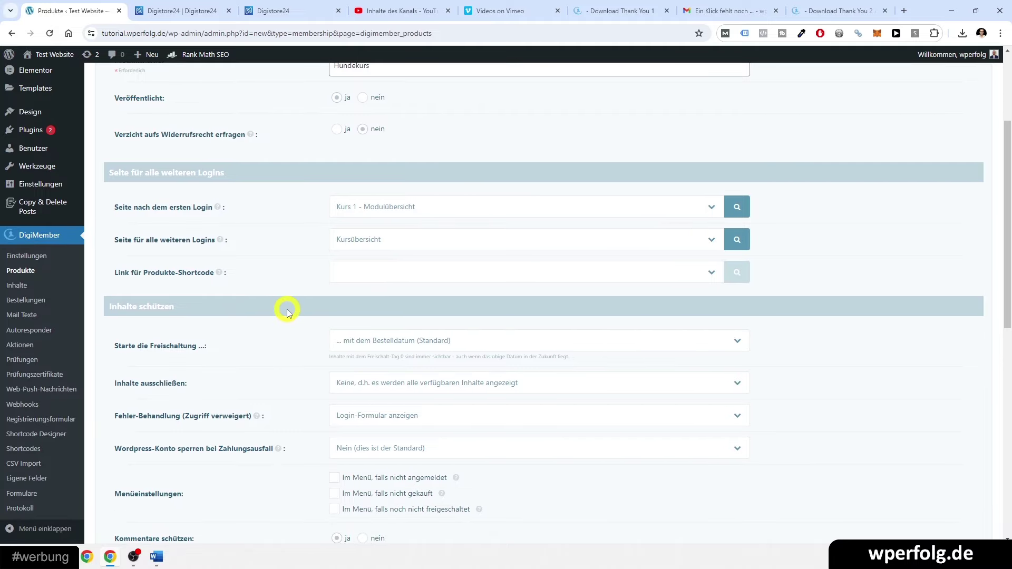
{"action": "scroll", "coordinate": [287, 311], "scroll_direction": "down", "scroll_amount": 1}
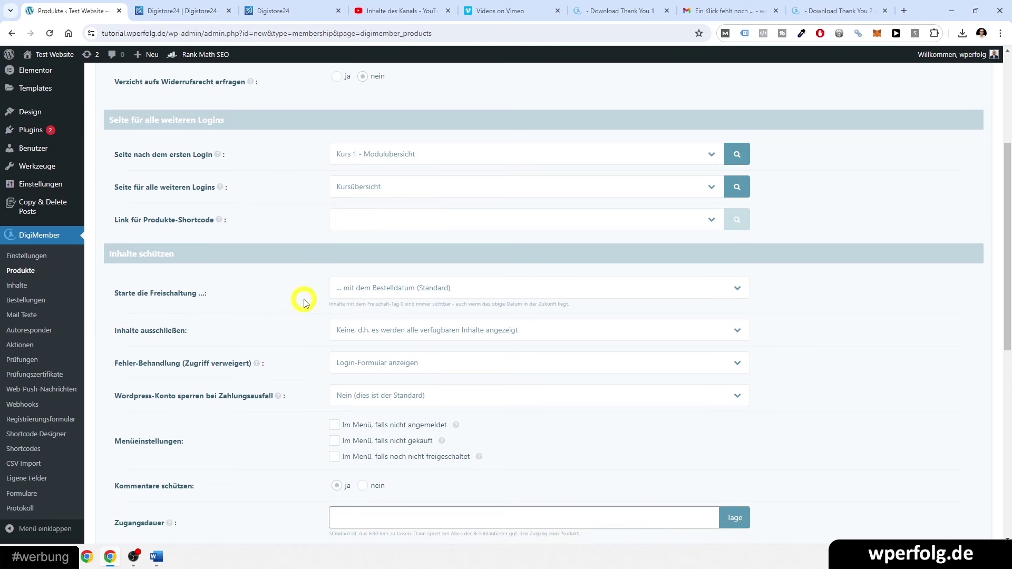
{"action": "scroll", "coordinate": [306, 304], "scroll_direction": "down", "scroll_amount": 3}
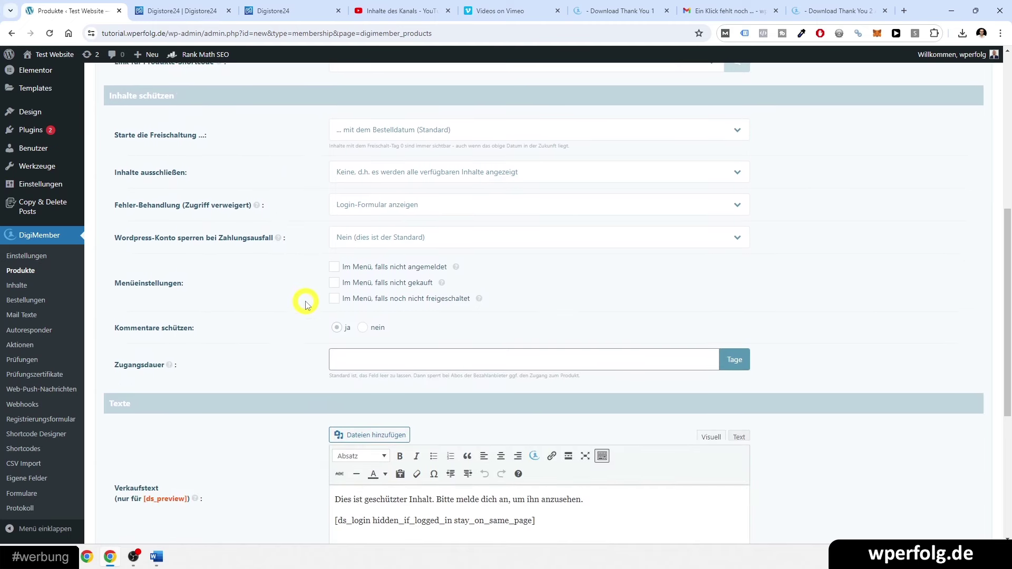
{"action": "scroll", "coordinate": [306, 304], "scroll_direction": "down", "scroll_amount": 2}
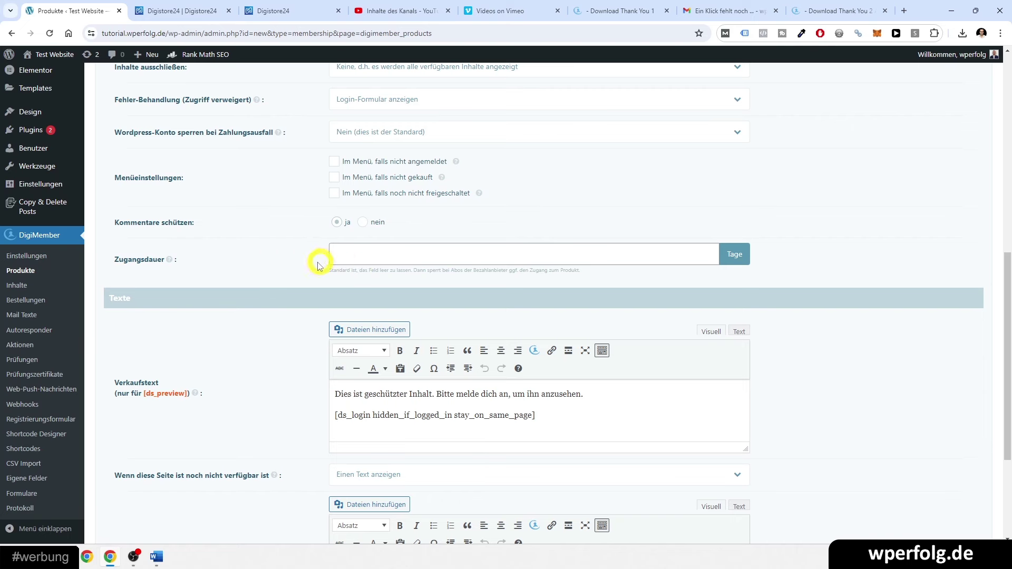
{"action": "scroll", "coordinate": [318, 314], "scroll_direction": "down", "scroll_amount": 3}
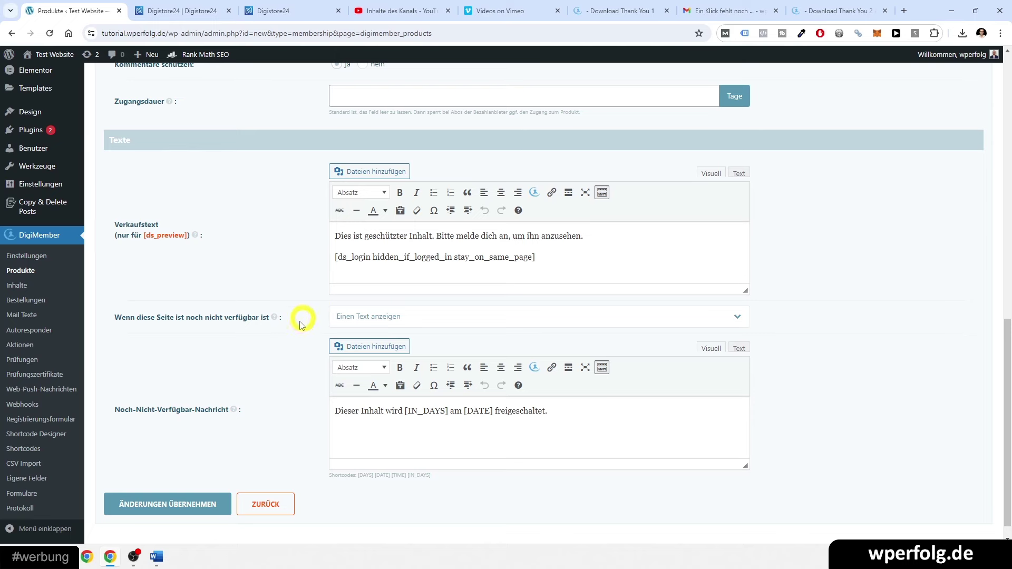
{"action": "left_click", "coordinate": [152, 504]}
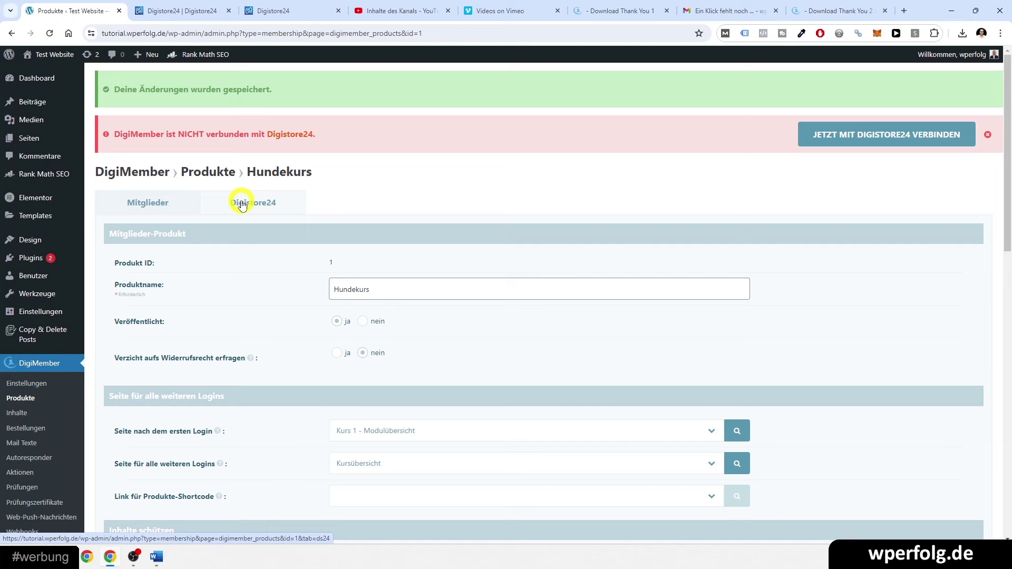
- Choose the Hundekurs product in DigiMember's content assignment page
{"action": "left_click", "coordinate": [21, 412]}
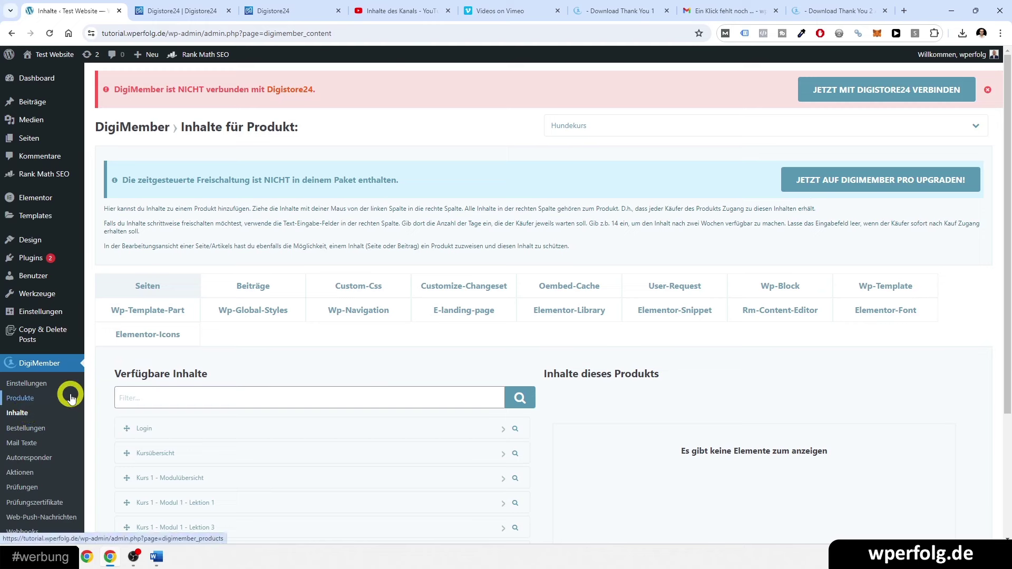
{"action": "left_click", "coordinate": [583, 127]}
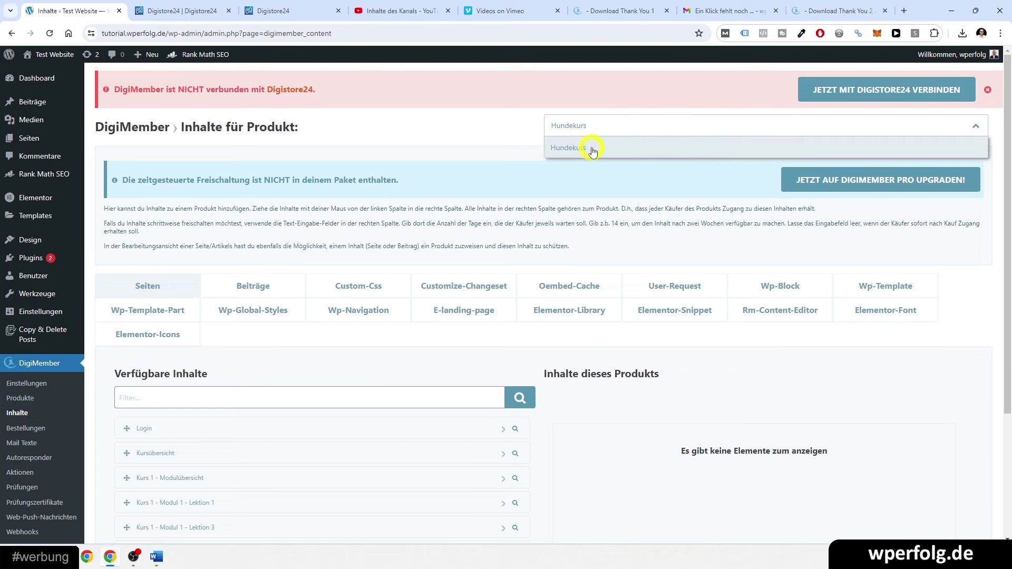
{"action": "scroll", "coordinate": [643, 451], "scroll_direction": "down", "scroll_amount": 3}
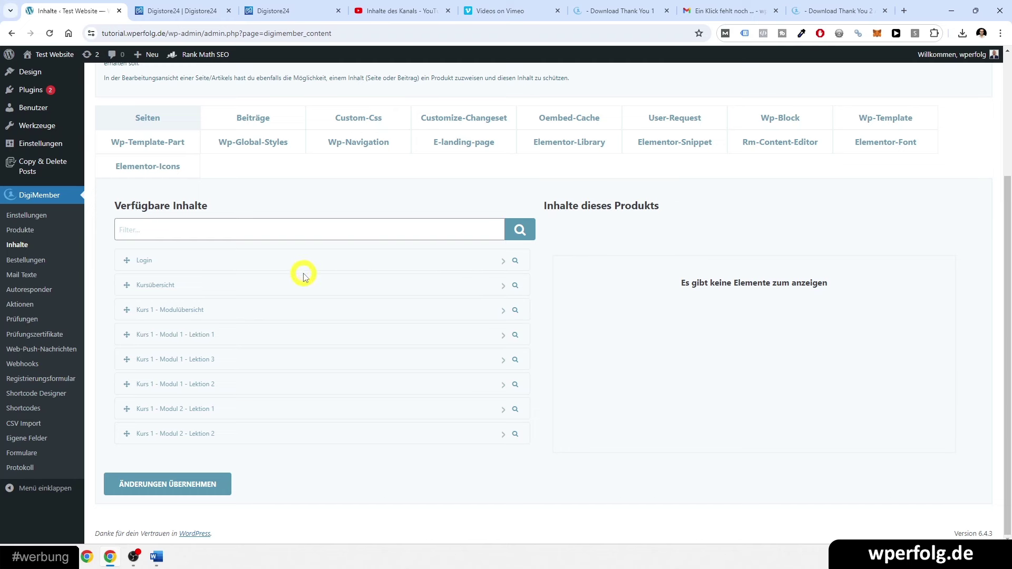
{"action": "double_click", "coordinate": [143, 260]}
{"action": "left_click", "coordinate": [271, 285]}
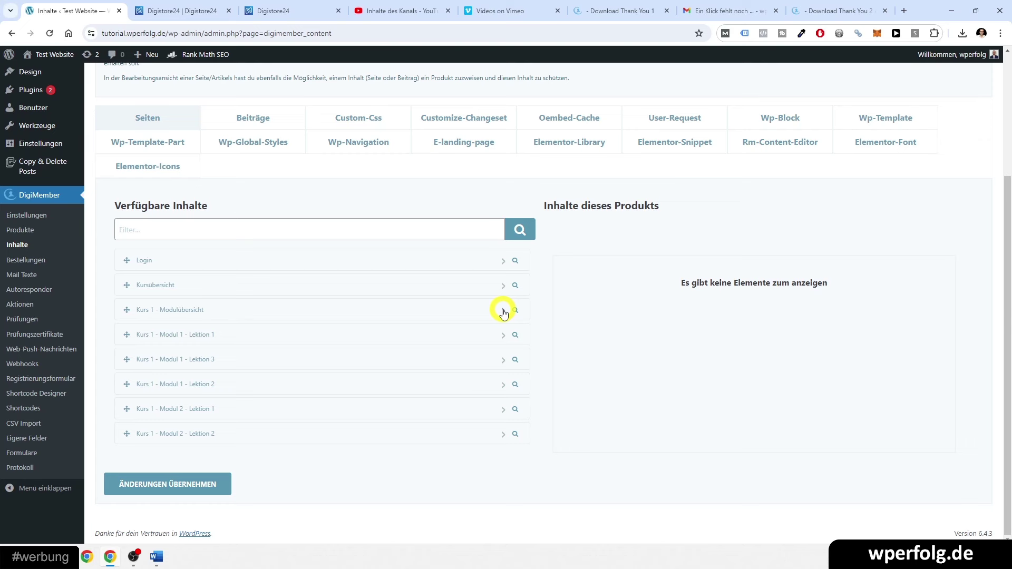
- Add Kurs 1 - Modulübersicht and its five lesson pages to Hundekurs, arrange them, and save
{"action": "left_click", "coordinate": [503, 311]}
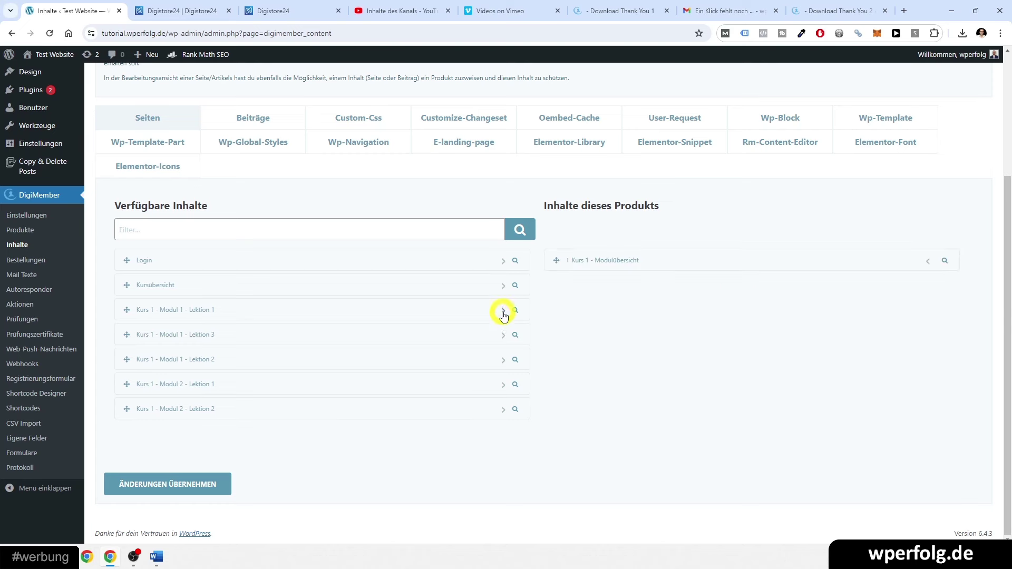
{"action": "left_click", "coordinate": [503, 311]}
{"action": "left_click", "coordinate": [503, 311]}
{"action": "left_click", "coordinate": [503, 311]}
{"action": "left_click", "coordinate": [503, 311]}
{"action": "left_click", "coordinate": [503, 311]}
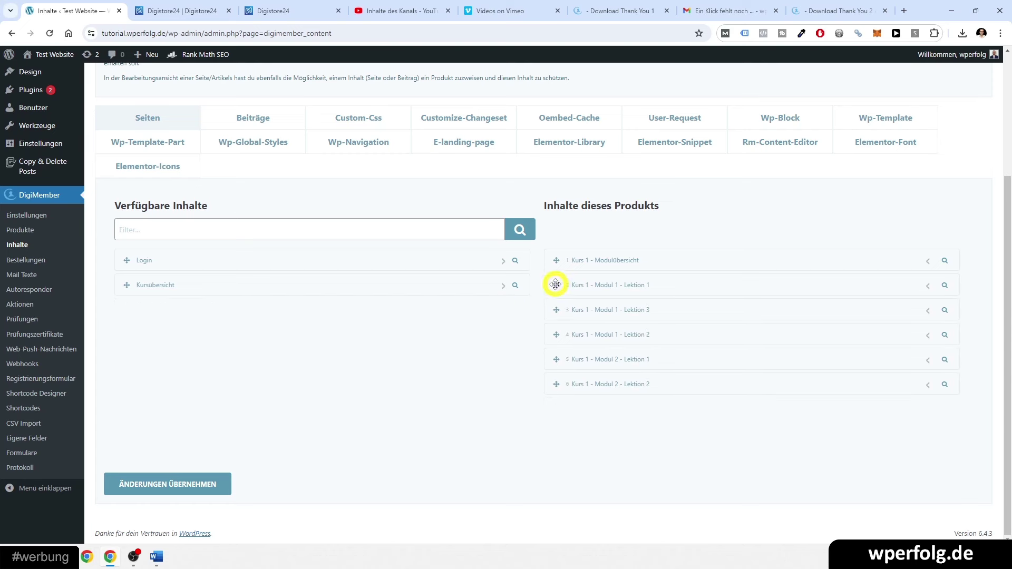
{"action": "left_click_drag", "start_coordinate": [556, 286], "coordinate": [596, 380]}
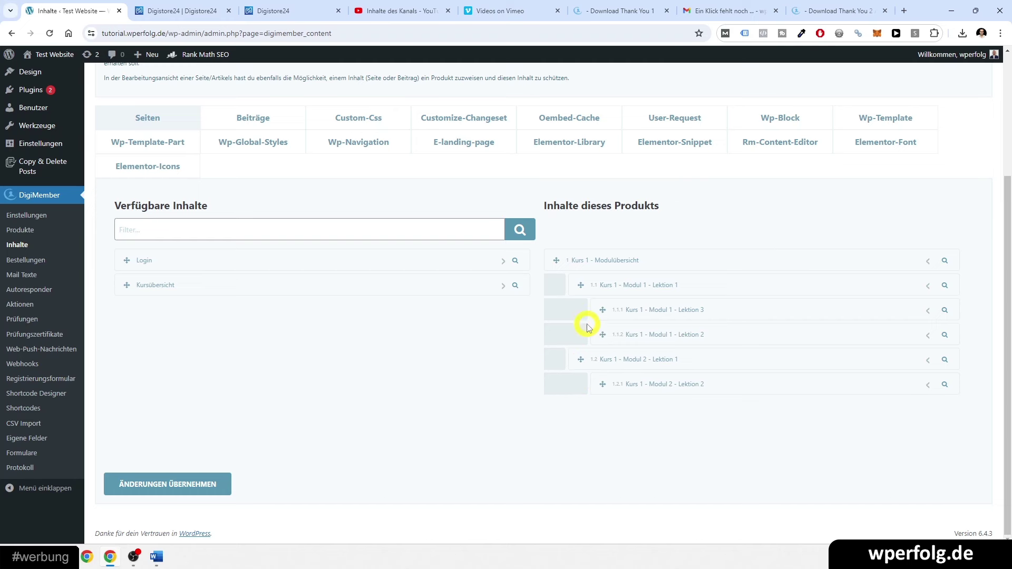
{"action": "triple_click", "coordinate": [614, 259]}
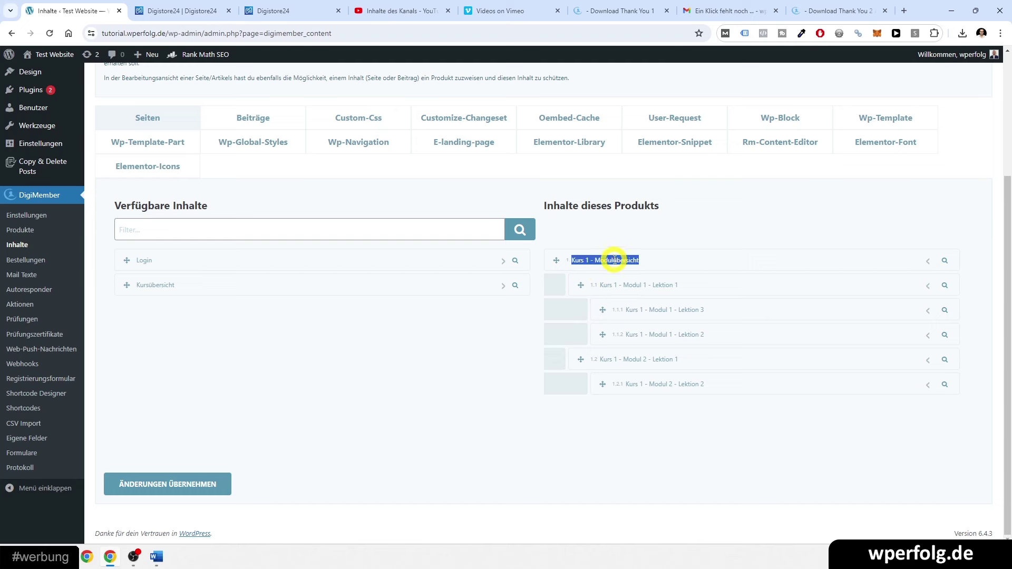
{"action": "left_click", "coordinate": [614, 260]}
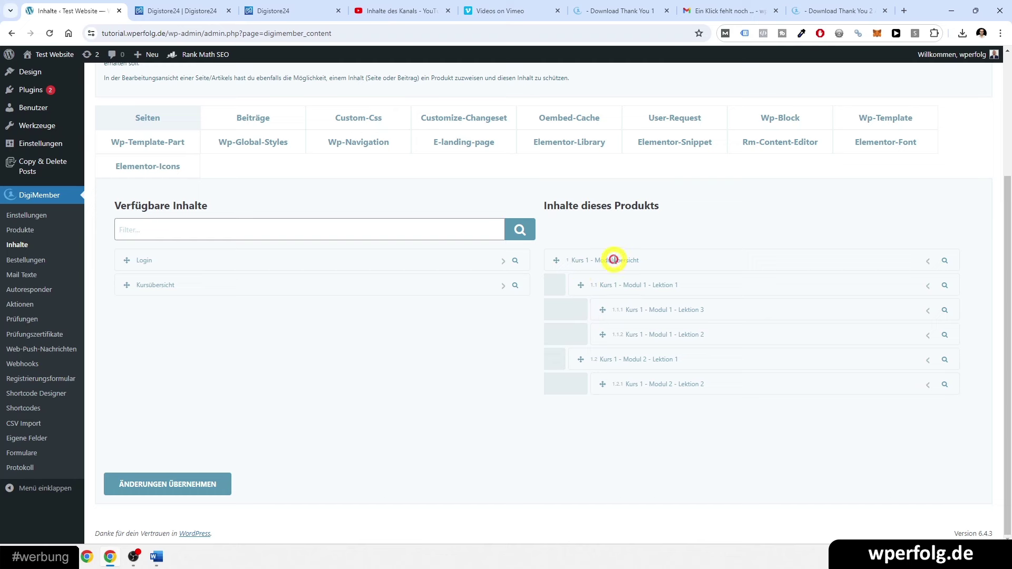
{"action": "triple_click", "coordinate": [602, 285]}
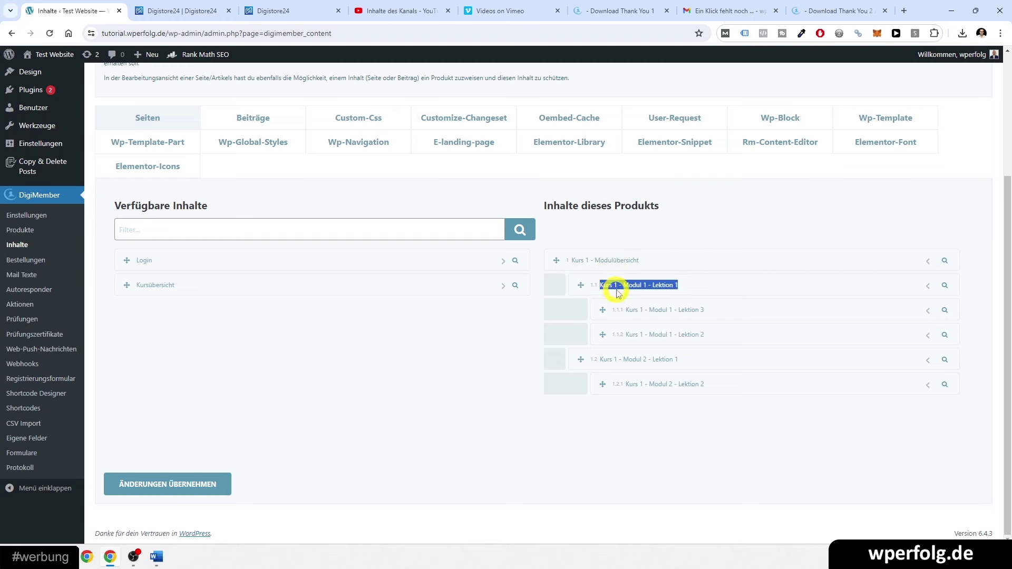
{"action": "left_click", "coordinate": [602, 285]}
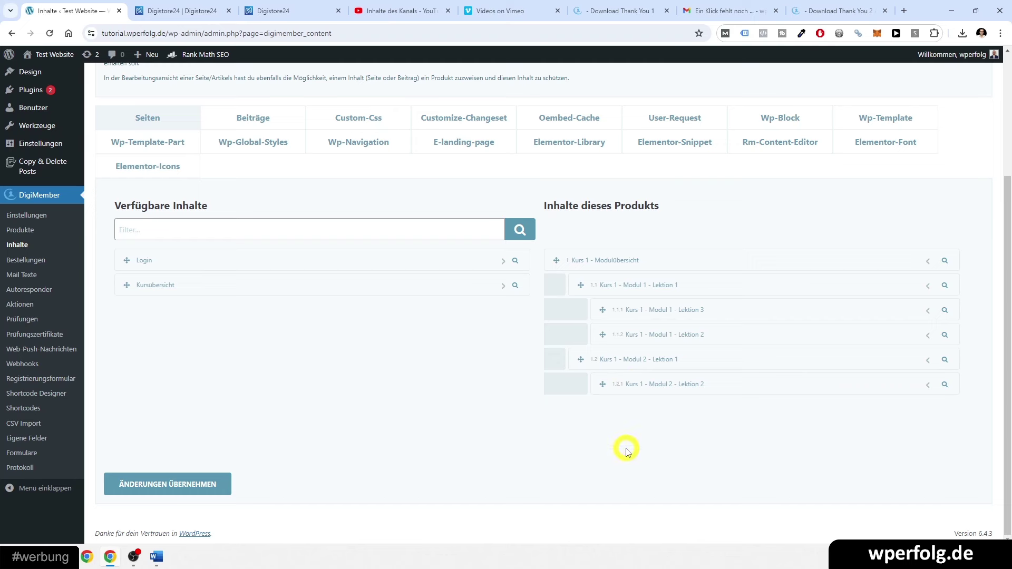
{"action": "left_click", "coordinate": [158, 490]}
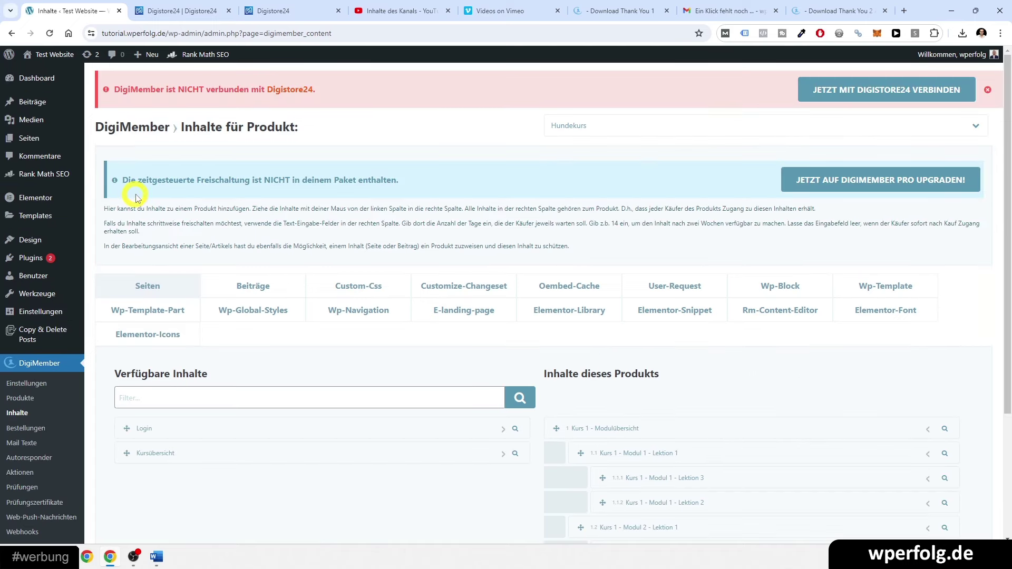
- Preview the Kurs 1 - Modul 1 - Lektion 1 page from the Pages list in a new tab
{"action": "left_click", "coordinate": [54, 142]}
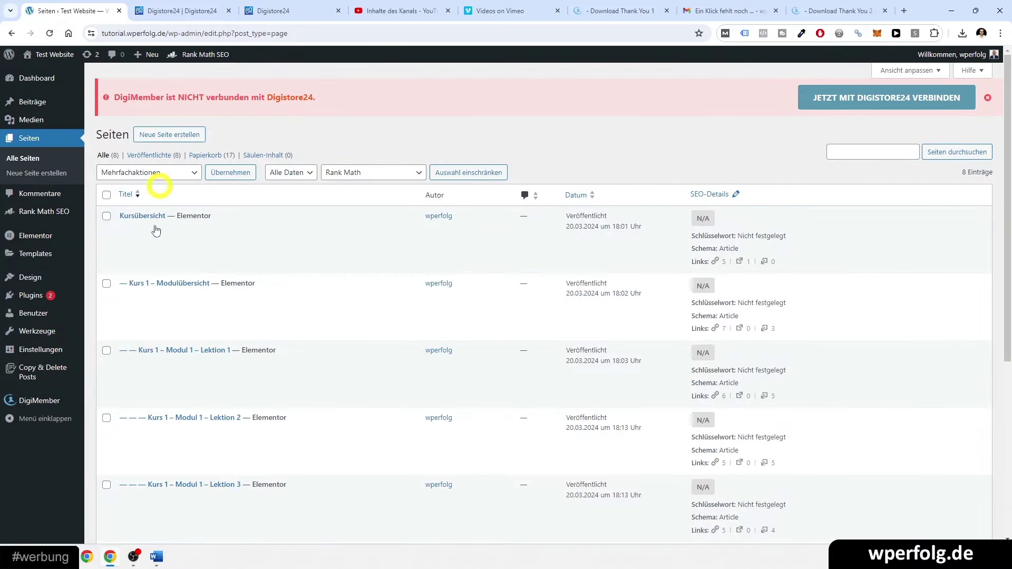
{"action": "mouse_move", "coordinate": [274, 228]}
{"action": "scroll", "coordinate": [437, 375], "scroll_direction": "down", "scroll_amount": 1}
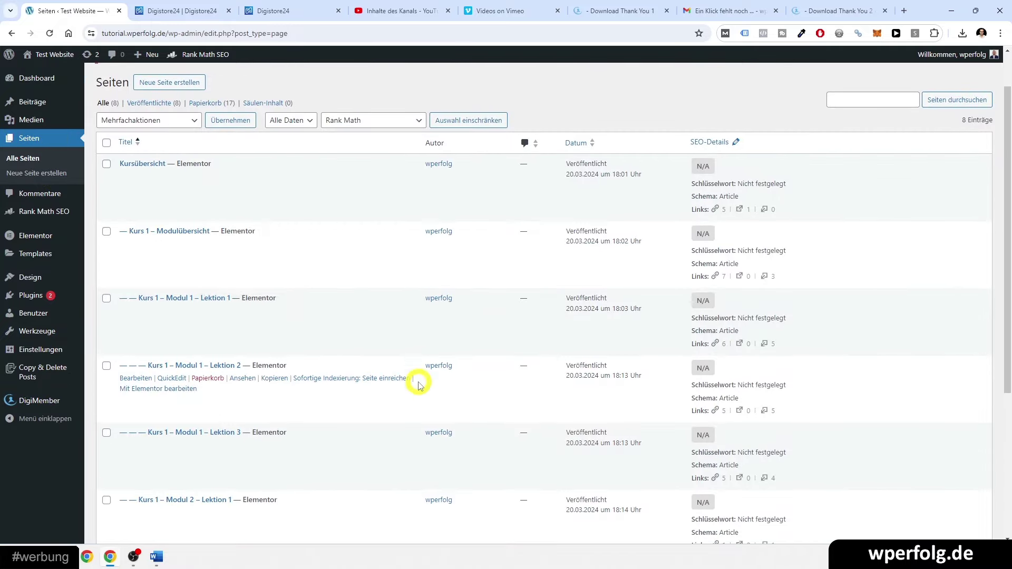
{"action": "middle_click", "coordinate": [247, 316]}
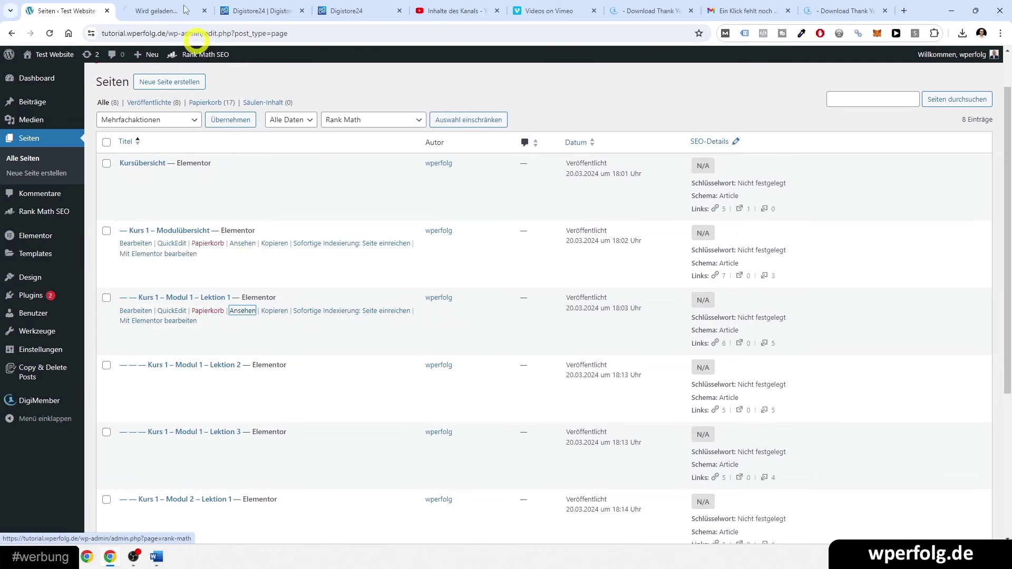
{"action": "left_click", "coordinate": [162, 9]}
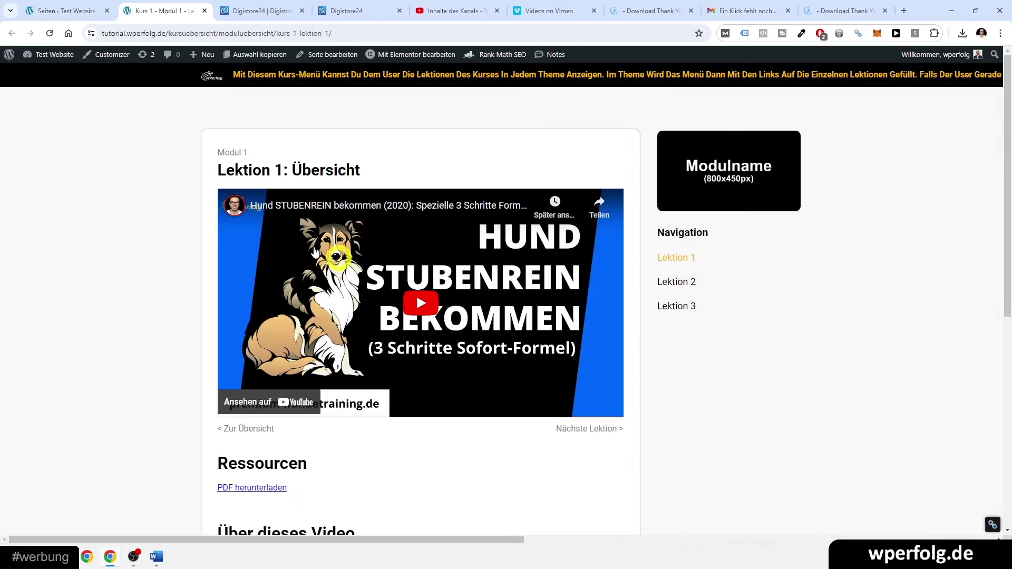
{"action": "left_click", "coordinate": [325, 80]}
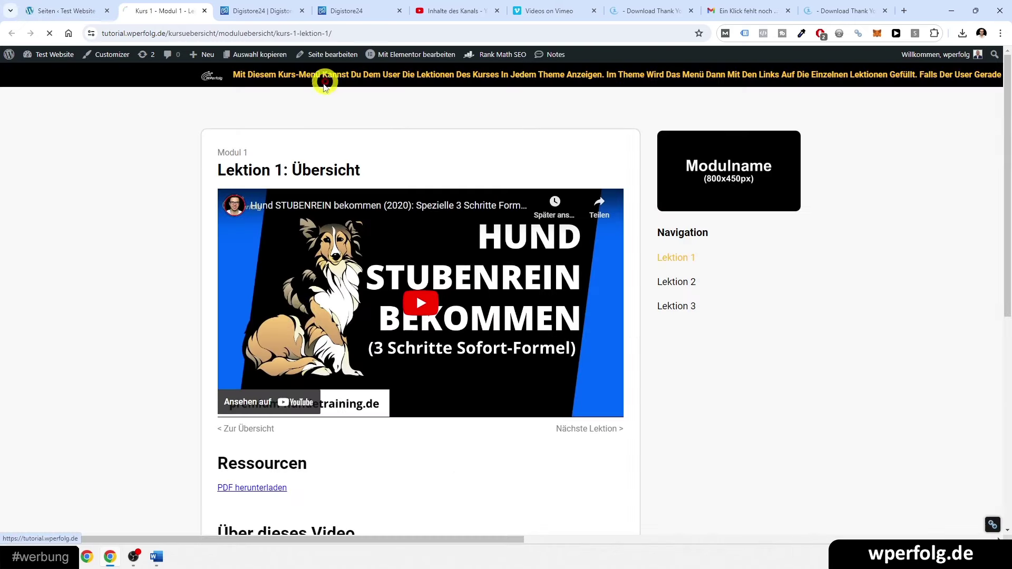
{"action": "left_click", "coordinate": [205, 11]}
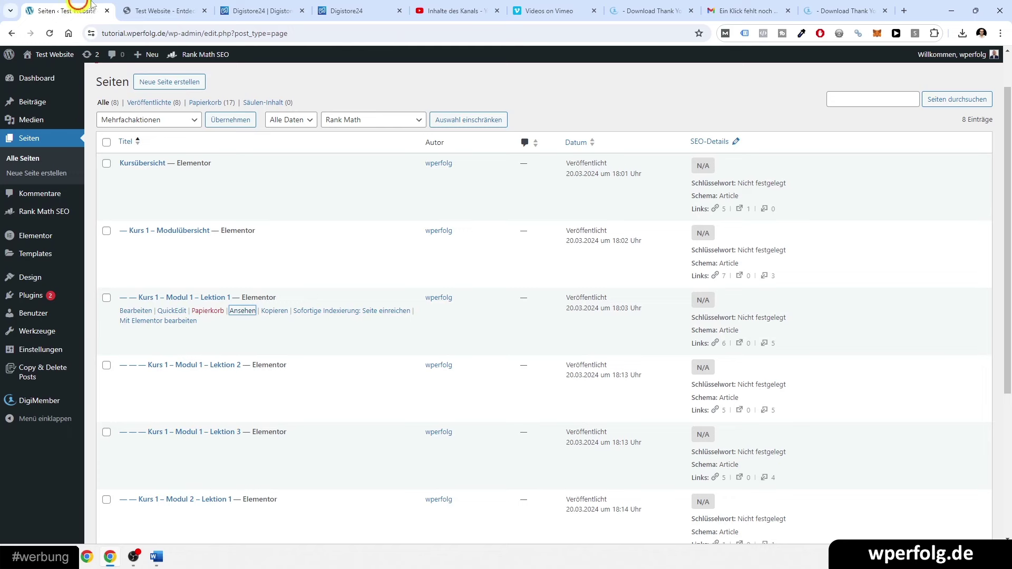
- Open the Lektion 1 link in an incognito window to check it shows only a login form
{"action": "right_click", "coordinate": [243, 311]}
{"action": "left_click", "coordinate": [293, 391]}
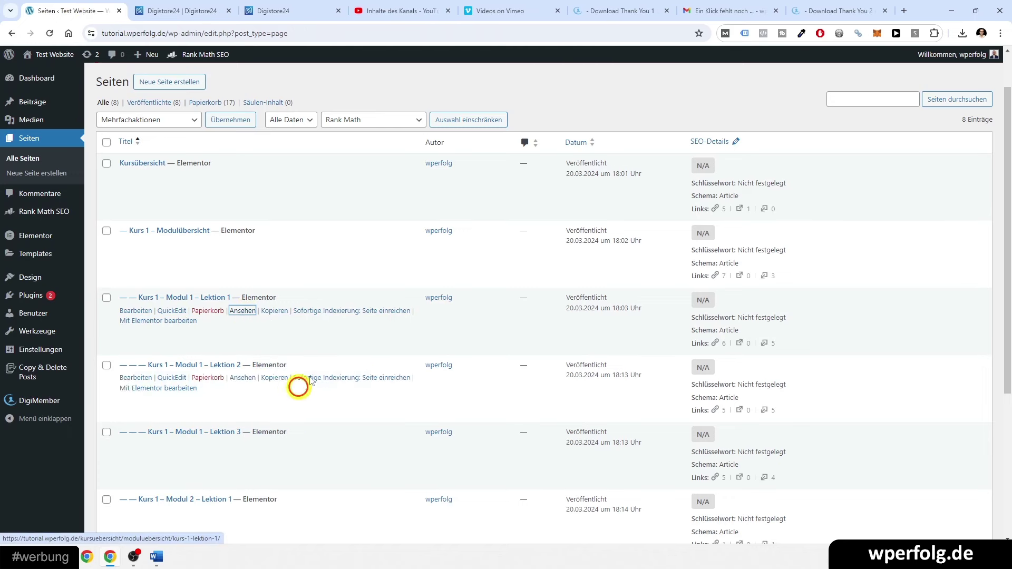
{"action": "left_click", "coordinate": [1000, 32]}
{"action": "left_click", "coordinate": [802, 88]}
{"action": "type", "text": "https://tutorial.wperfolg.de/kursuebersicht/moduluebersicht/kurs-1-lektion-1/"}
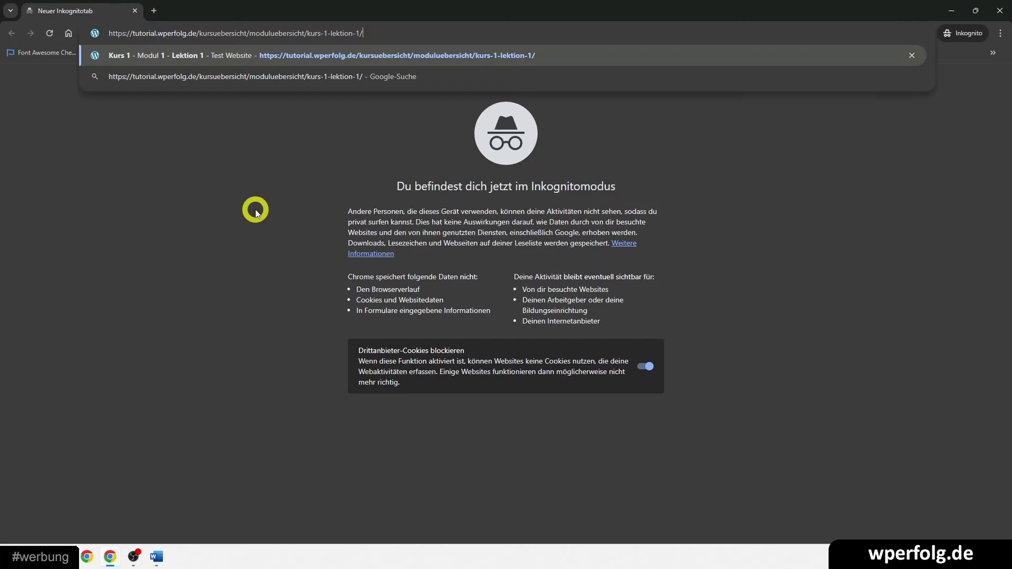
{"action": "key", "text": "Return"}
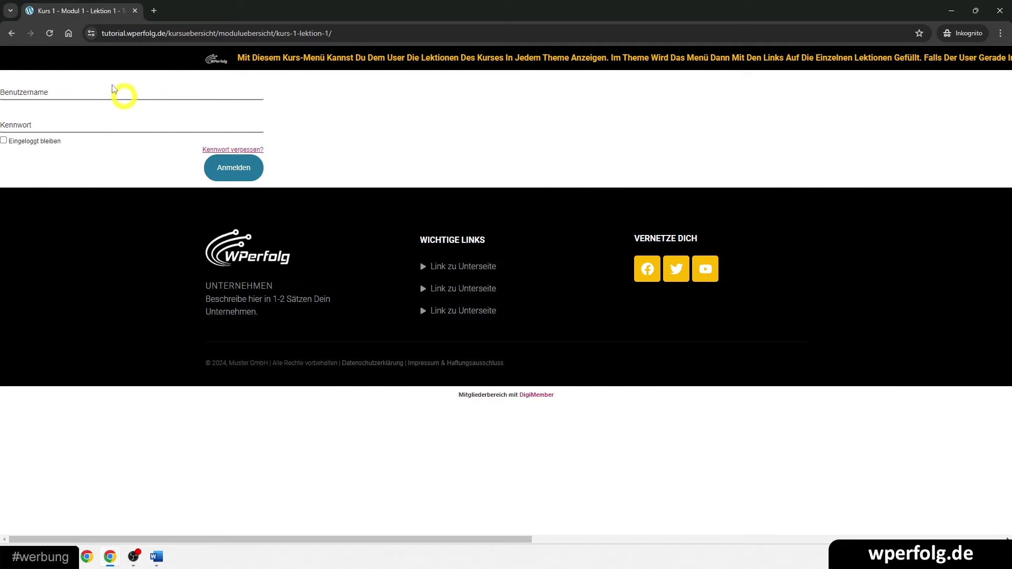
{"action": "left_click", "coordinate": [1000, 10]}
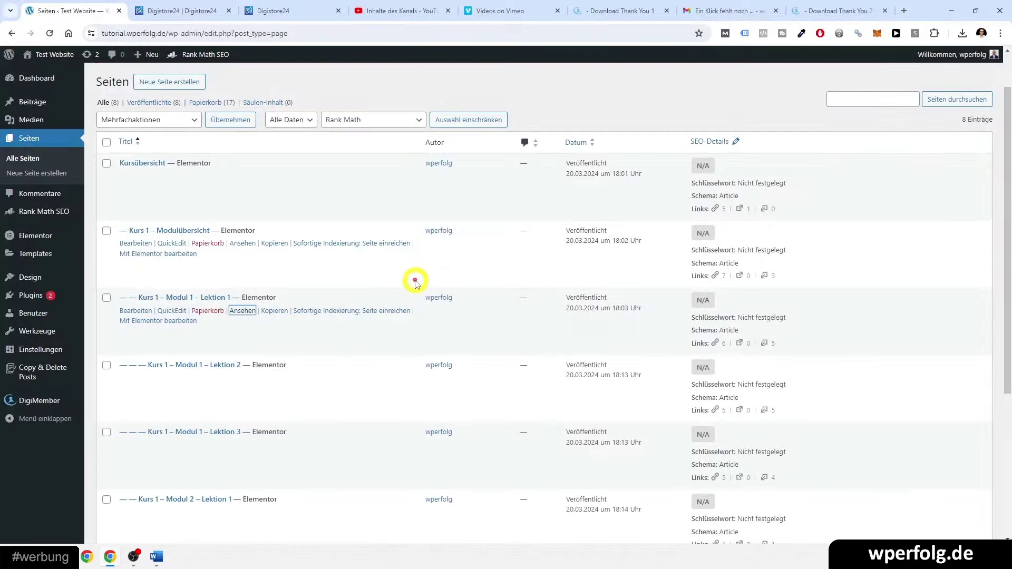
- Go to the WordPress navigation menus editor
{"action": "scroll", "coordinate": [375, 307], "scroll_direction": "down", "scroll_amount": 2}
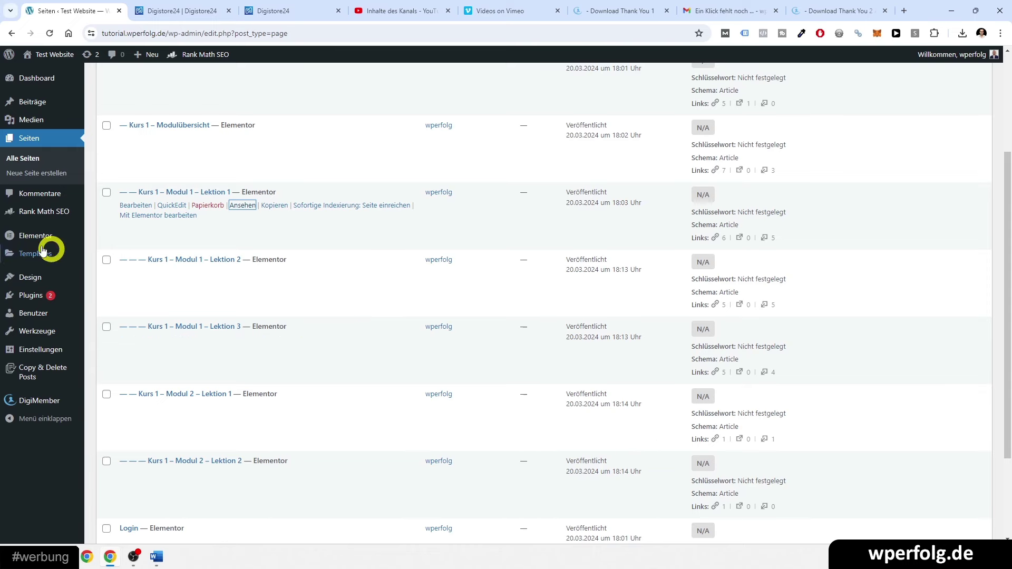
{"action": "mouse_move", "coordinate": [29, 241]}
{"action": "mouse_move", "coordinate": [32, 277]}
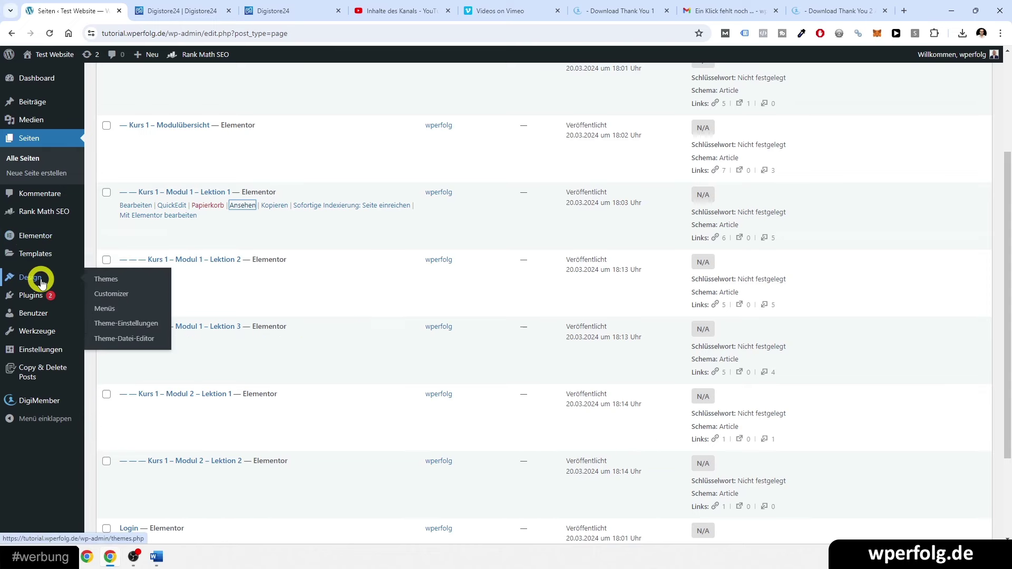
{"action": "left_click", "coordinate": [108, 309]}
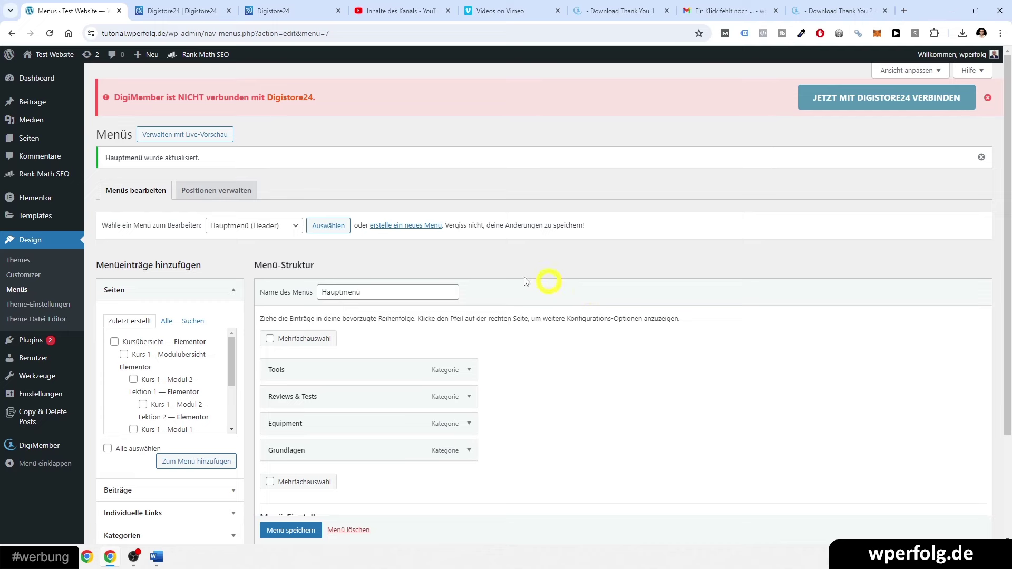
- Open the live site in a new tab and edit its header template in Elementor
{"action": "mouse_move", "coordinate": [16, 201]}
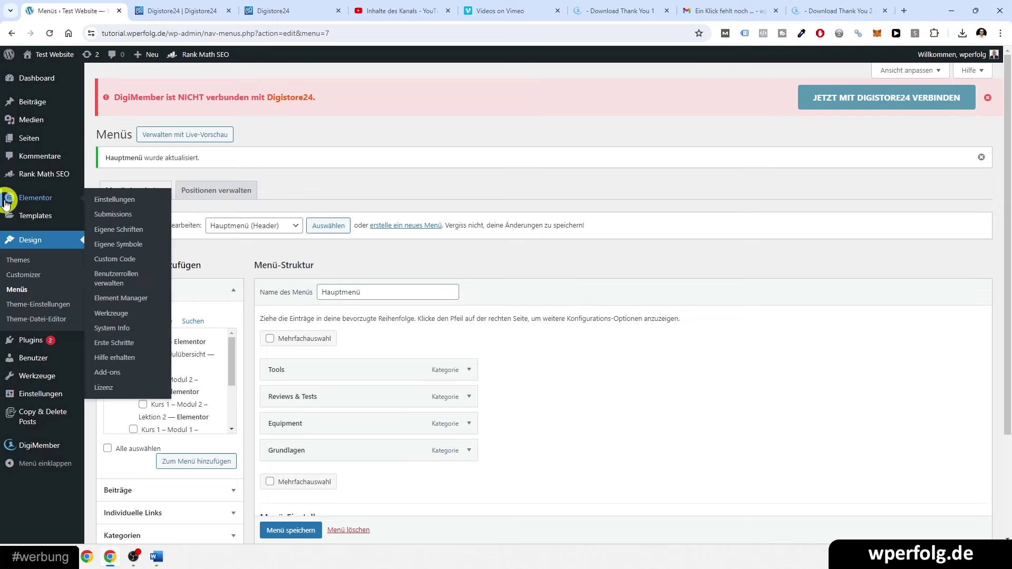
{"action": "middle_click", "coordinate": [53, 69]}
{"action": "left_click", "coordinate": [176, 8]}
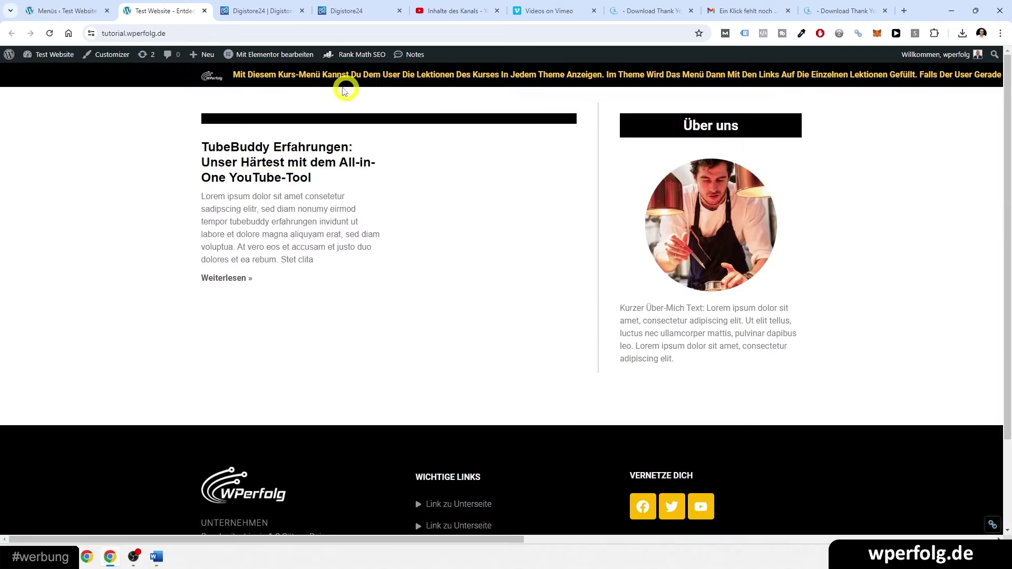
{"action": "mouse_move", "coordinate": [270, 63]}
{"action": "left_click", "coordinate": [253, 88]}
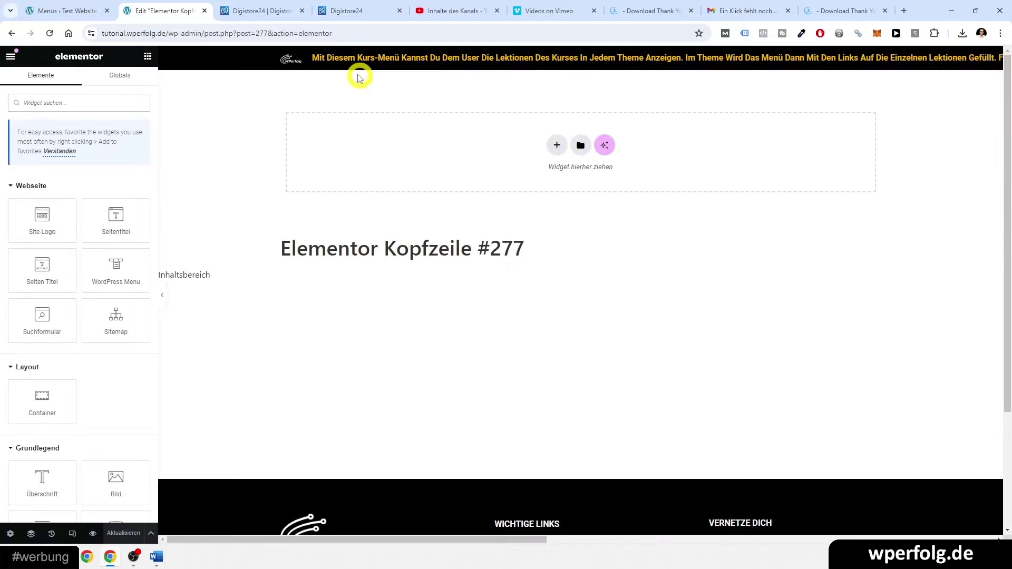
- Set the header's menu widget to Hauptmenü, save it, and close the Elementor editor
{"action": "left_click", "coordinate": [324, 59]}
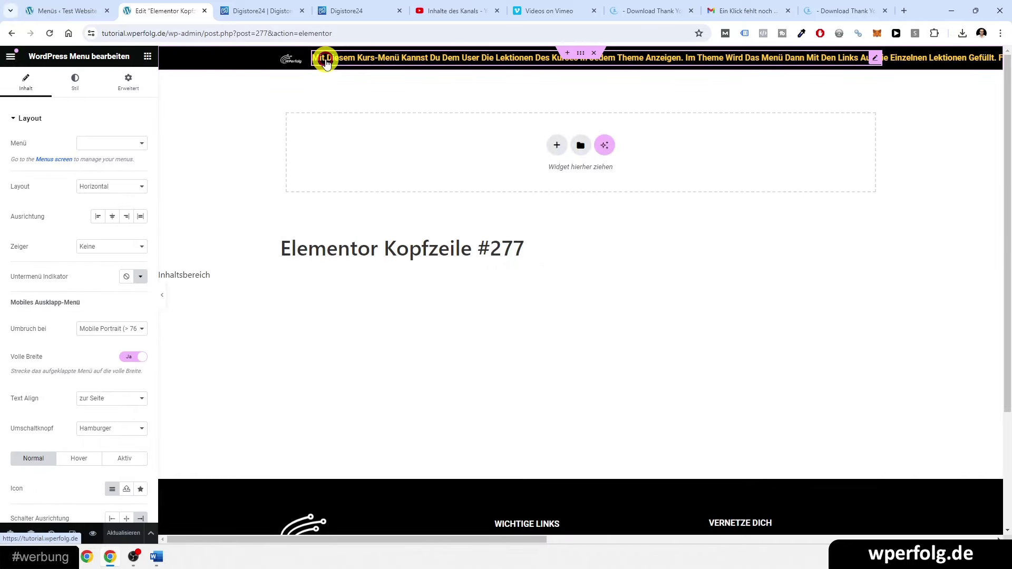
{"action": "left_click", "coordinate": [74, 85]}
{"action": "left_click", "coordinate": [80, 108]}
{"action": "left_click", "coordinate": [100, 142]}
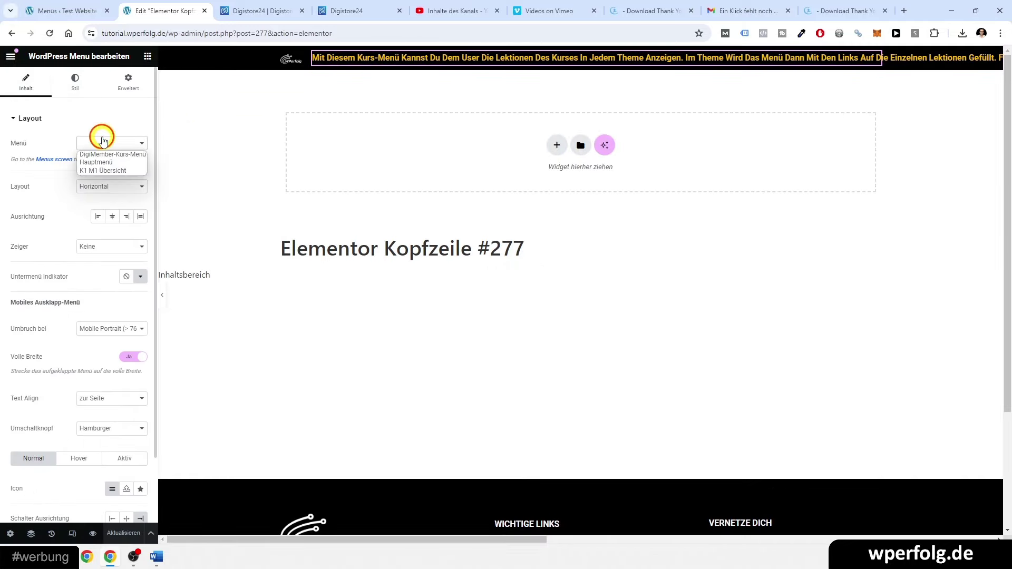
{"action": "left_click", "coordinate": [101, 158]}
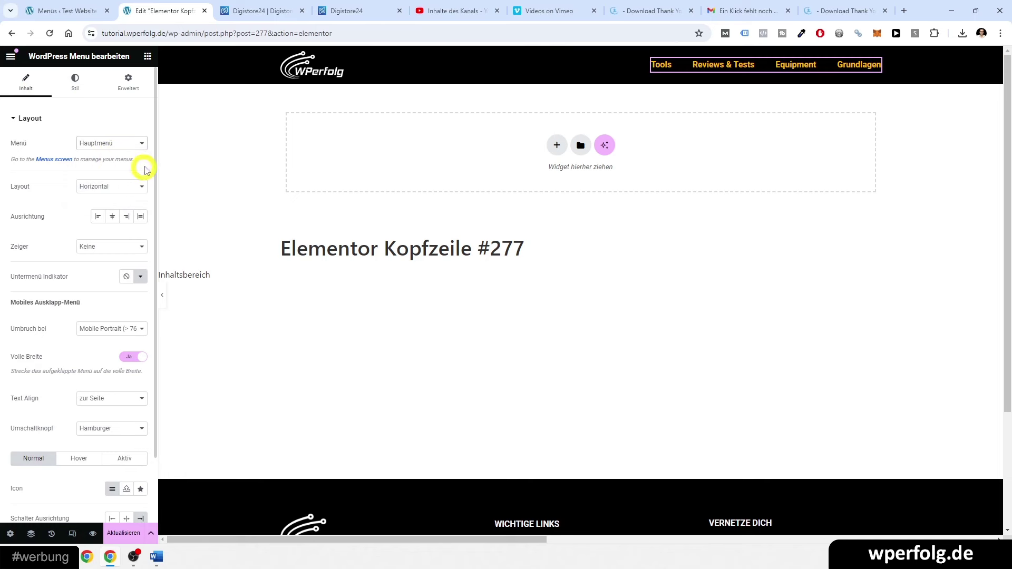
{"action": "left_click", "coordinate": [121, 533]}
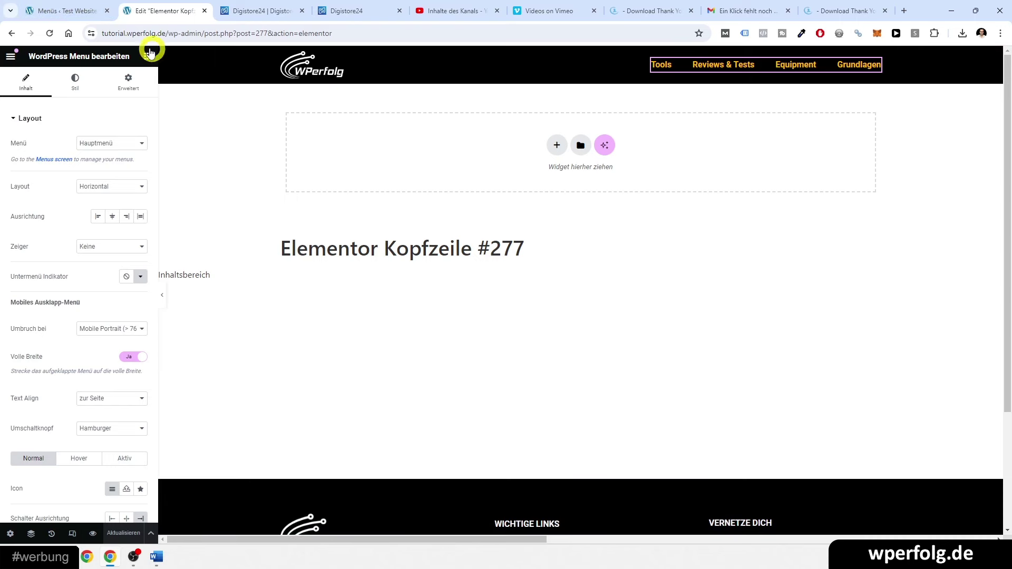
{"action": "left_click", "coordinate": [73, 10]}
{"action": "left_click", "coordinate": [204, 11]}
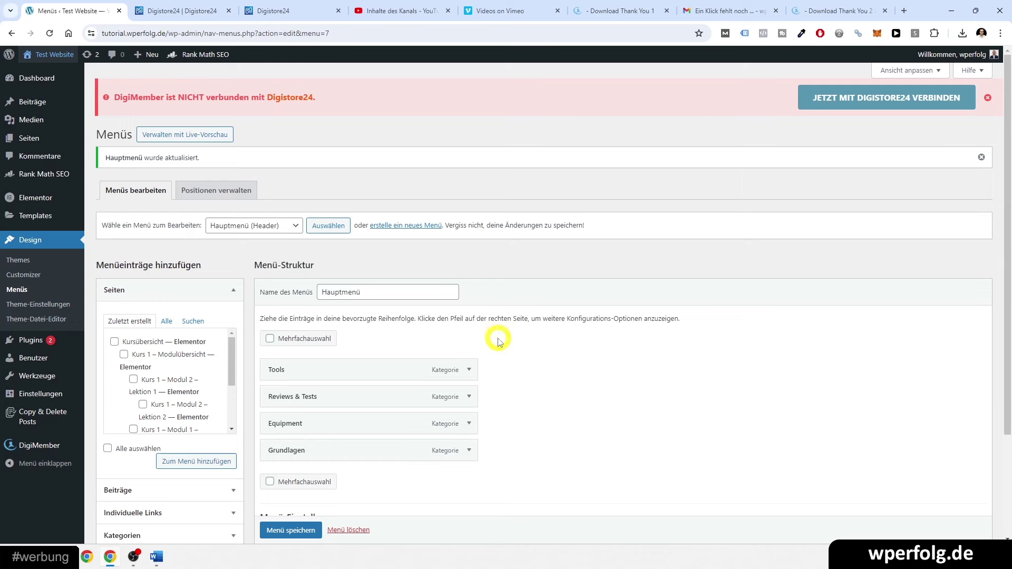
- Review the DigiMember products list and product content assignments without changing anything
{"action": "mouse_move", "coordinate": [3, 216]}
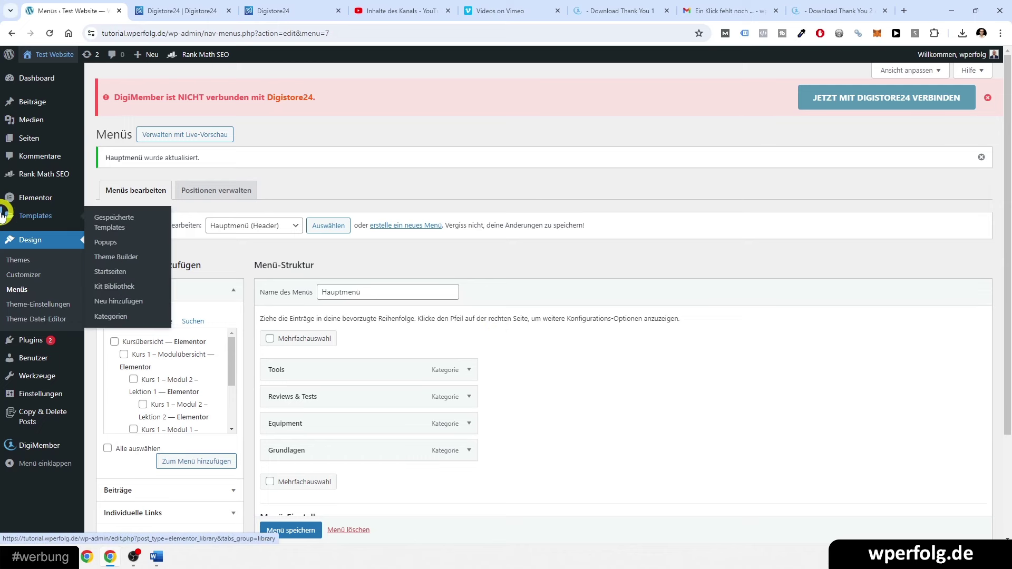
{"action": "mouse_move", "coordinate": [35, 448]}
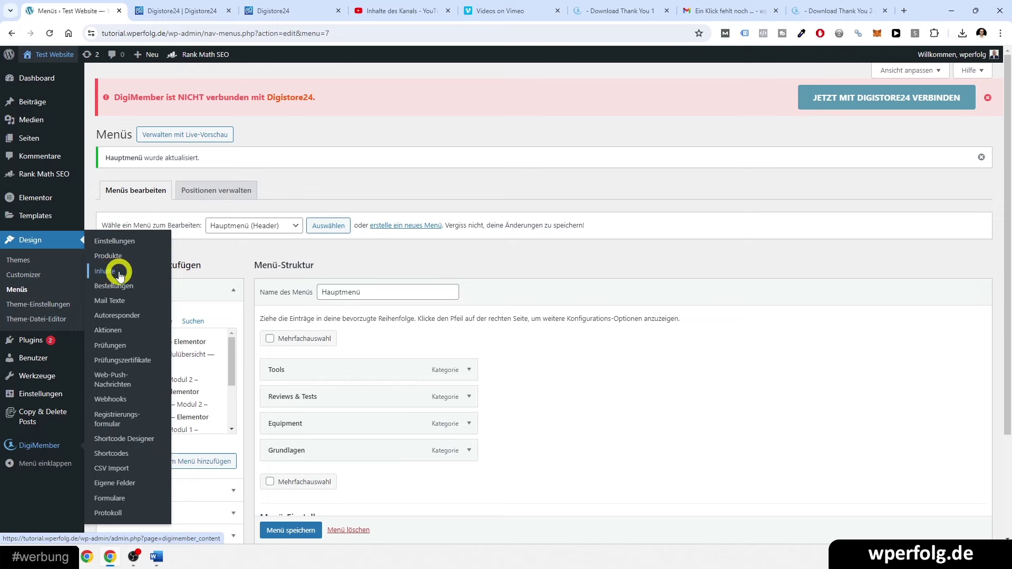
{"action": "left_click", "coordinate": [108, 256]}
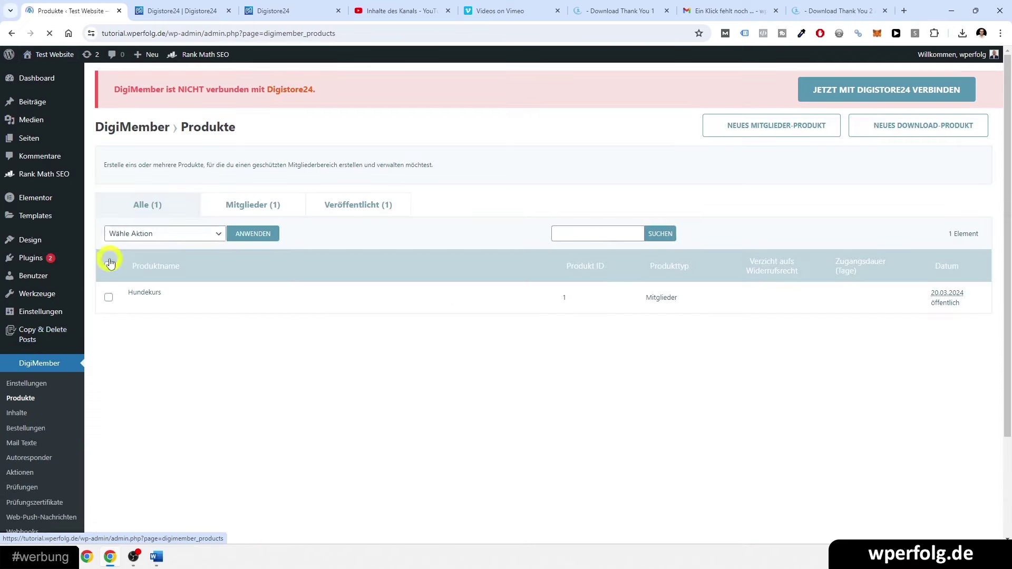
{"action": "left_click", "coordinate": [15, 414]}
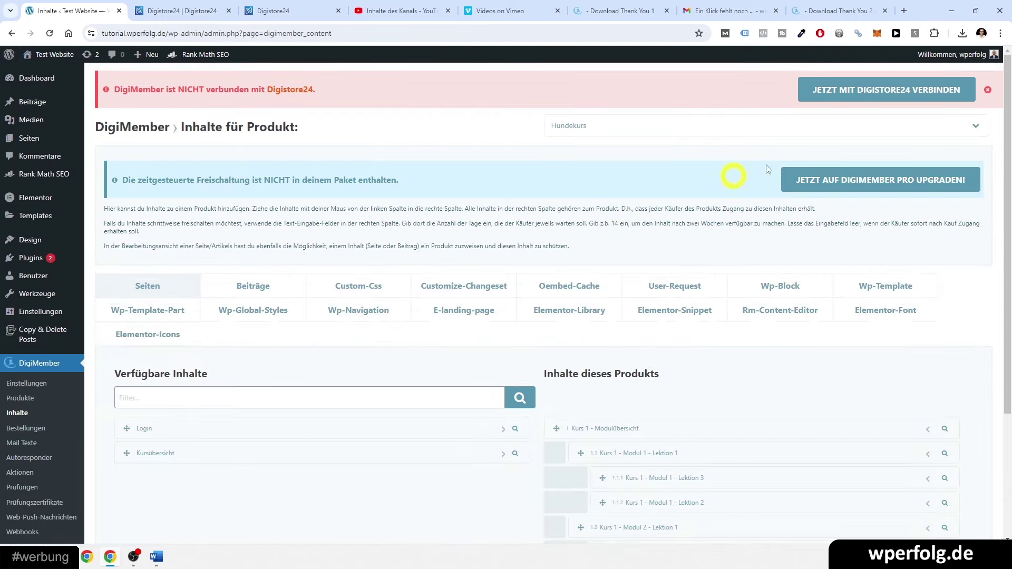
{"action": "left_click", "coordinate": [605, 127]}
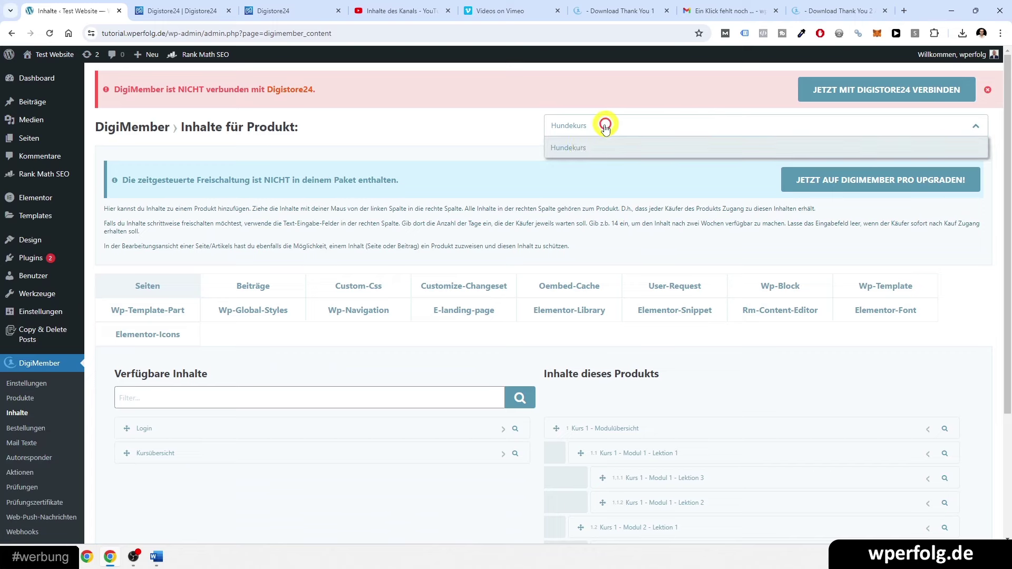
{"action": "left_click", "coordinate": [581, 168]}
- Re-tick Hundekurs on the Kurs 1 – Modul 2 – Lektion 1 page, update it, and return to the pages list
{"action": "left_click", "coordinate": [44, 143]}
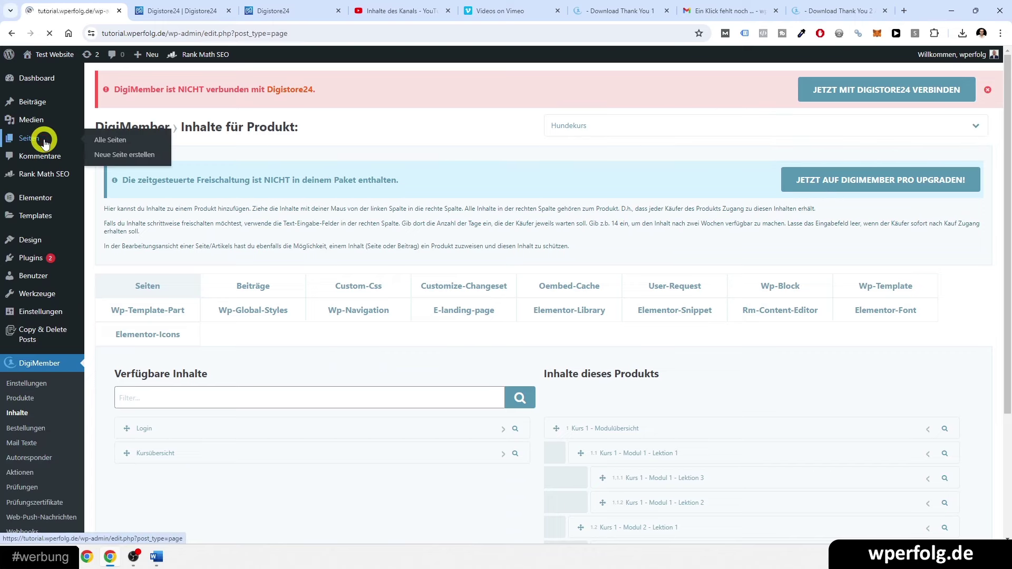
{"action": "scroll", "coordinate": [242, 260], "scroll_direction": "down", "scroll_amount": 8}
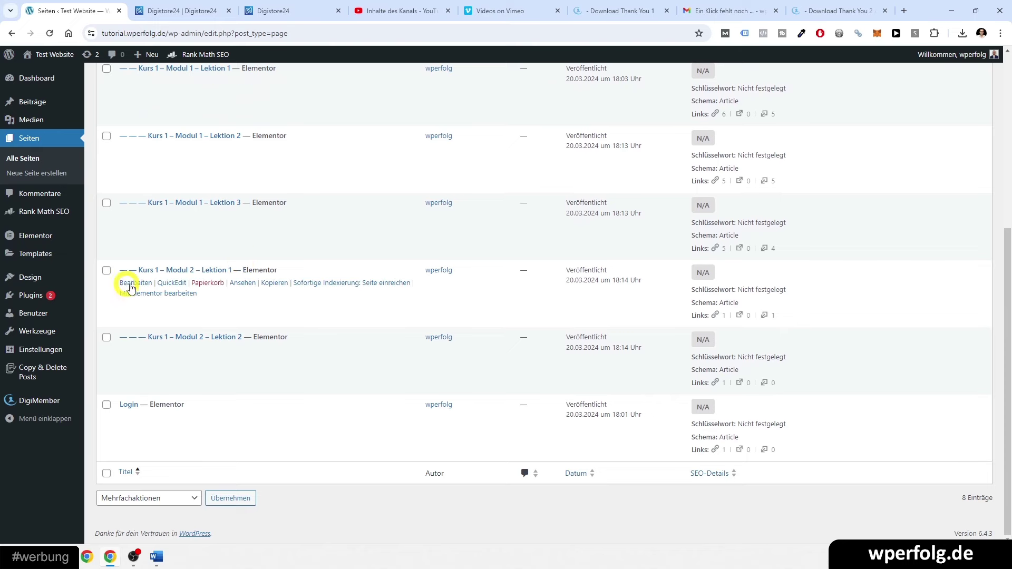
{"action": "left_click", "coordinate": [130, 286]}
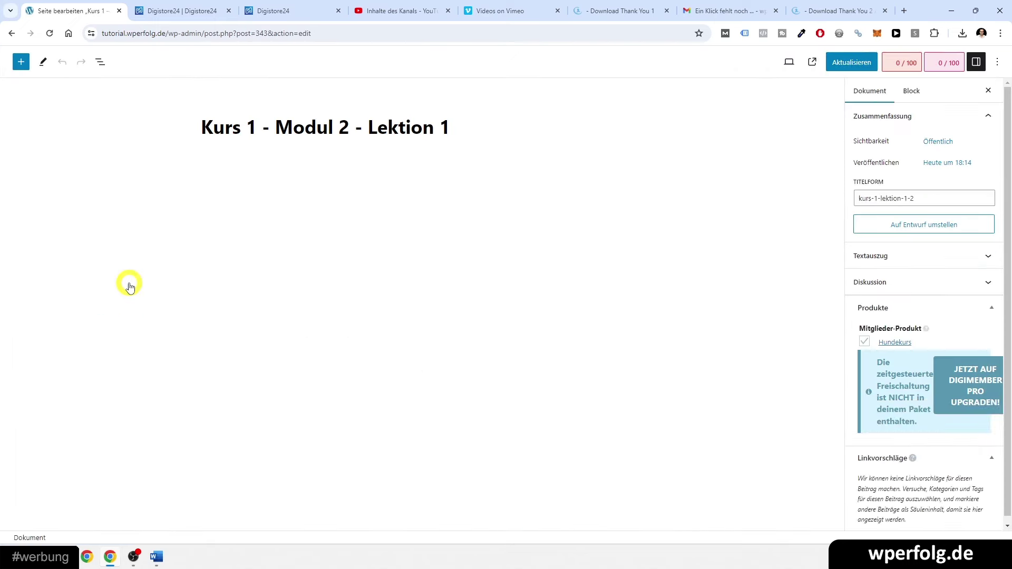
{"action": "scroll", "coordinate": [879, 316], "scroll_direction": "down", "scroll_amount": 3}
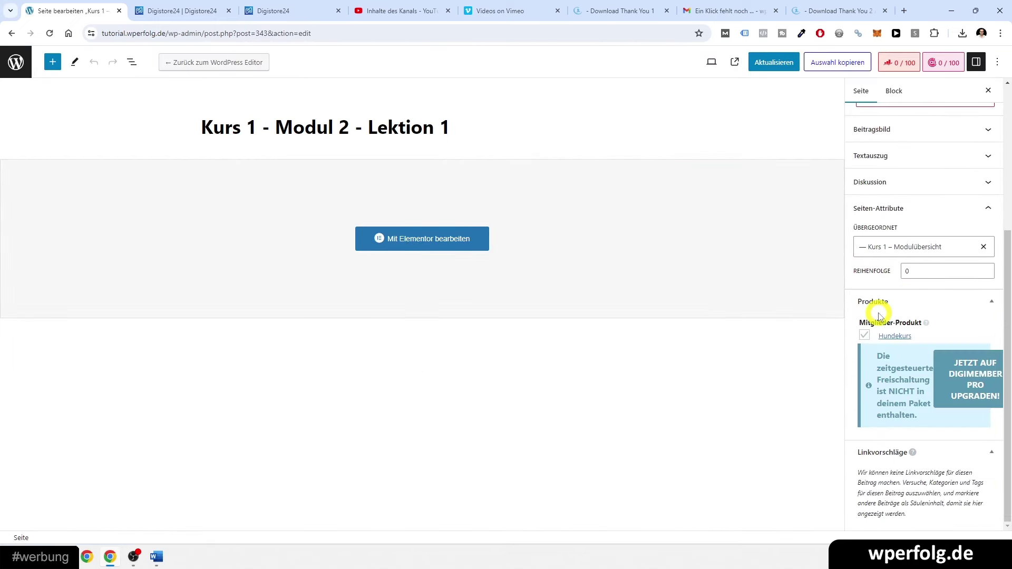
{"action": "left_click", "coordinate": [862, 340]}
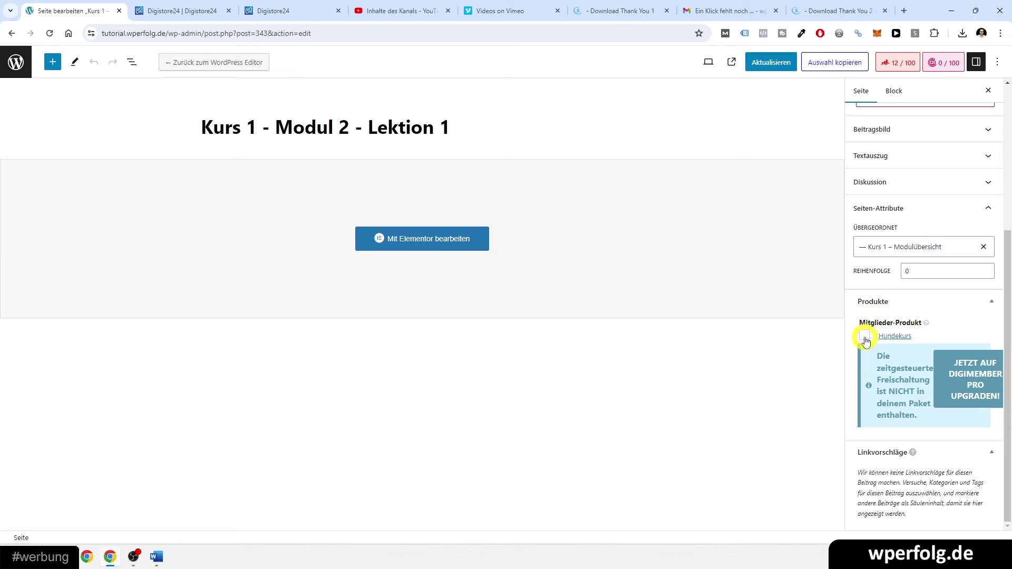
{"action": "left_click", "coordinate": [864, 337]}
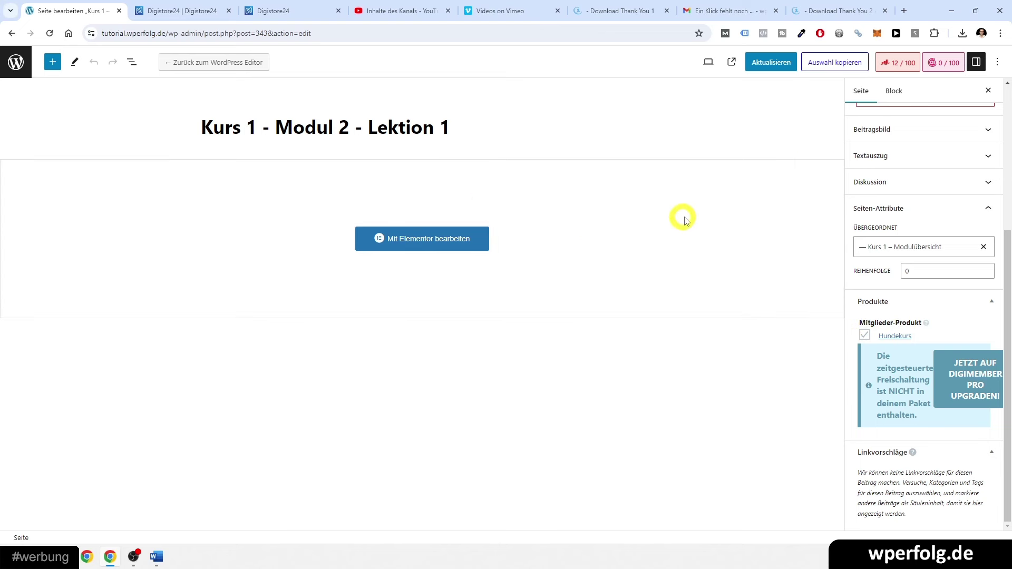
{"action": "scroll", "coordinate": [869, 195], "scroll_direction": "up", "scroll_amount": 5}
{"action": "left_click", "coordinate": [769, 62]}
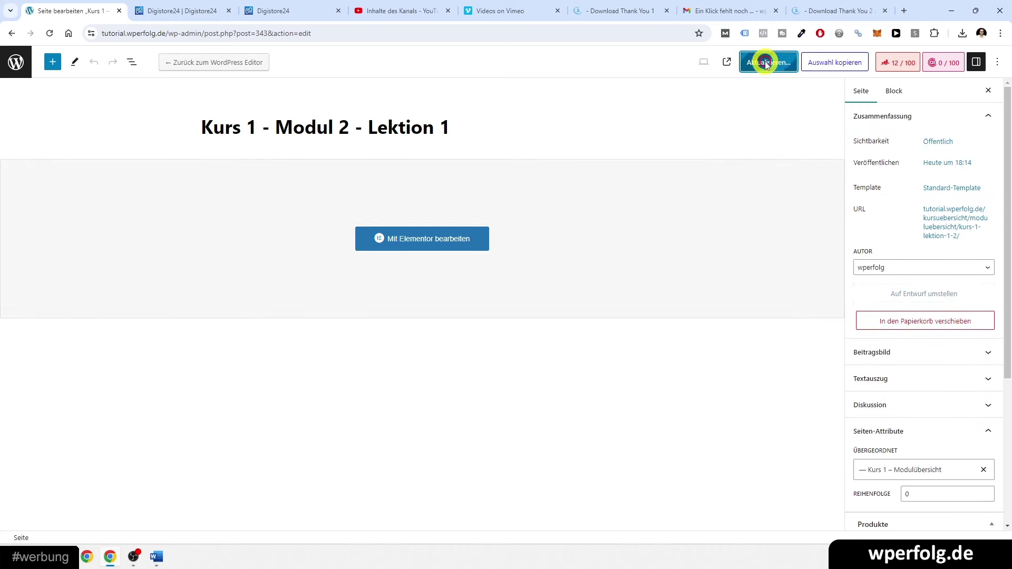
{"action": "left_click", "coordinate": [17, 64]}
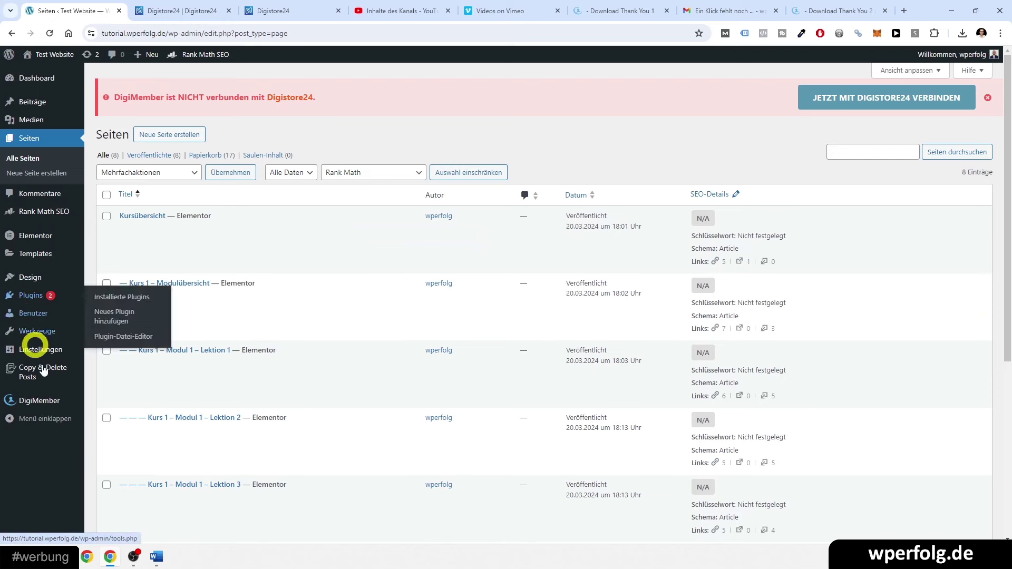
- Change the Hundekurs welcome mail subject to 'Willkommen zum %%product_name%%'
{"action": "mouse_move", "coordinate": [42, 405]}
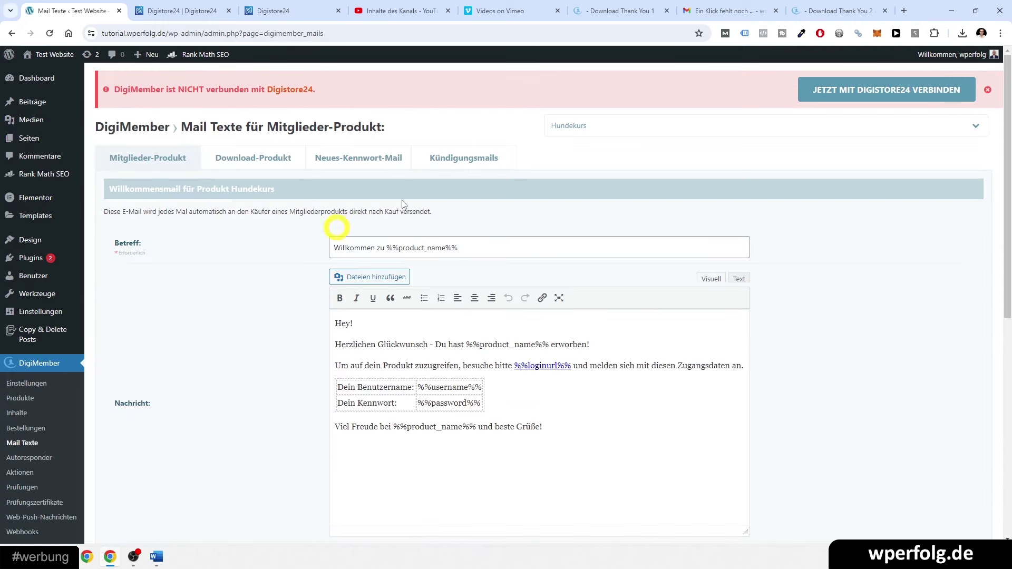
{"action": "left_click", "coordinate": [597, 130]}
{"action": "left_click", "coordinate": [537, 138]}
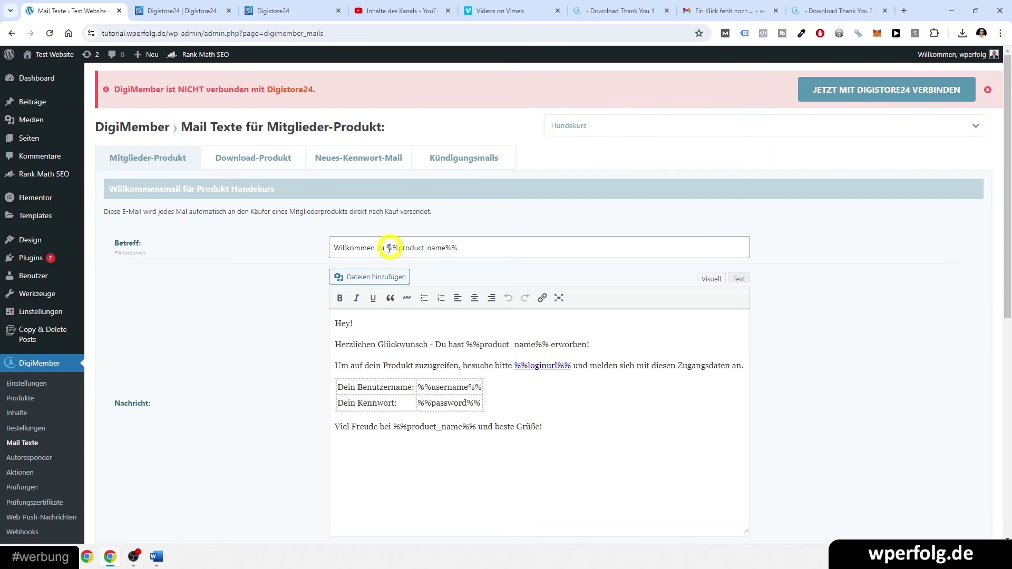
{"action": "left_click", "coordinate": [383, 247]}
{"action": "type", "text": "m"}
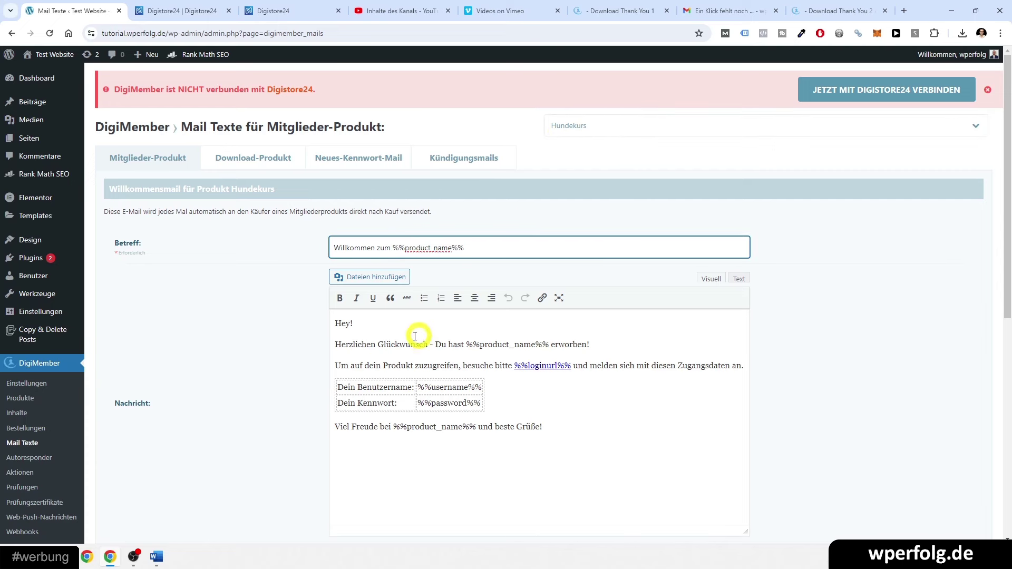
- Read through the welcome mail message text, then open the DigiMember add-order form
{"action": "scroll", "coordinate": [435, 365], "scroll_direction": "down", "scroll_amount": 1}
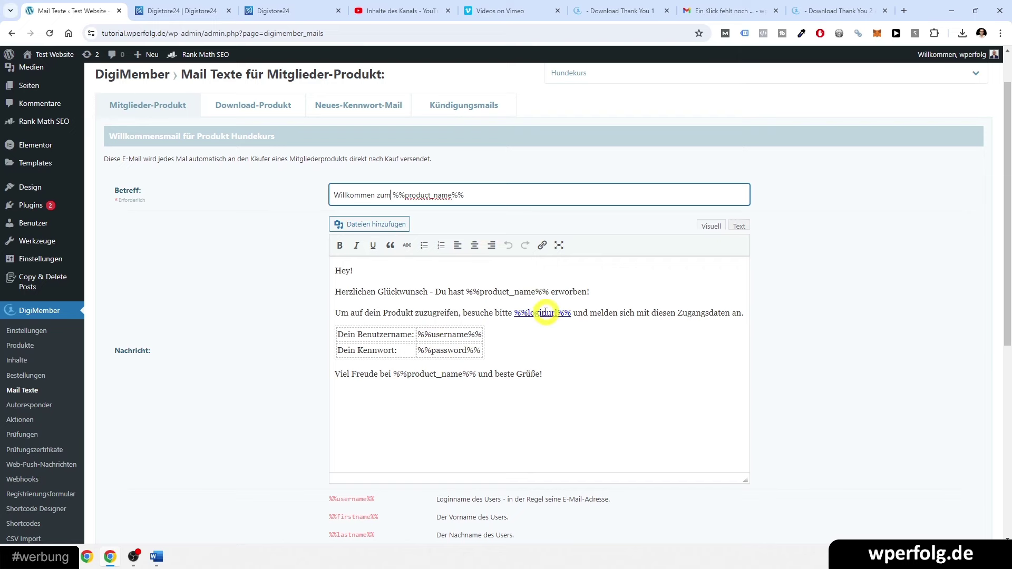
{"action": "scroll", "coordinate": [281, 325], "scroll_direction": "down", "scroll_amount": 4}
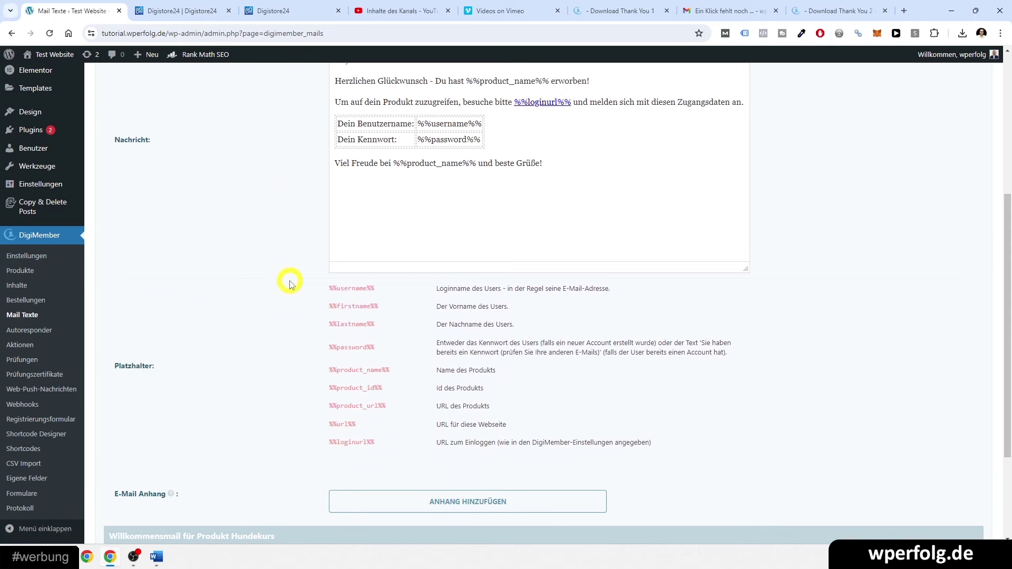
{"action": "scroll", "coordinate": [227, 221], "scroll_direction": "down", "scroll_amount": 3}
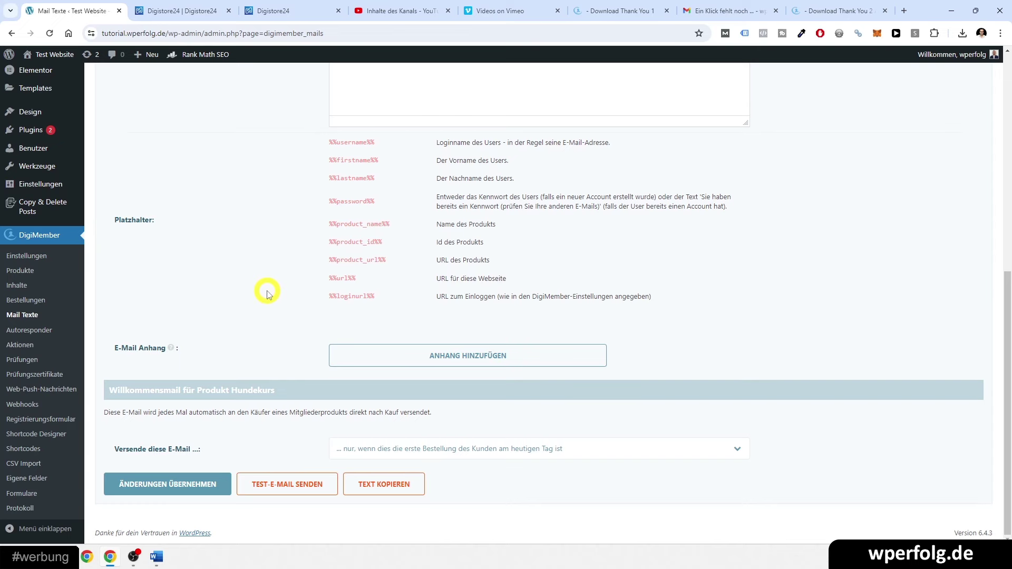
{"action": "scroll", "coordinate": [267, 294], "scroll_direction": "up", "scroll_amount": 5}
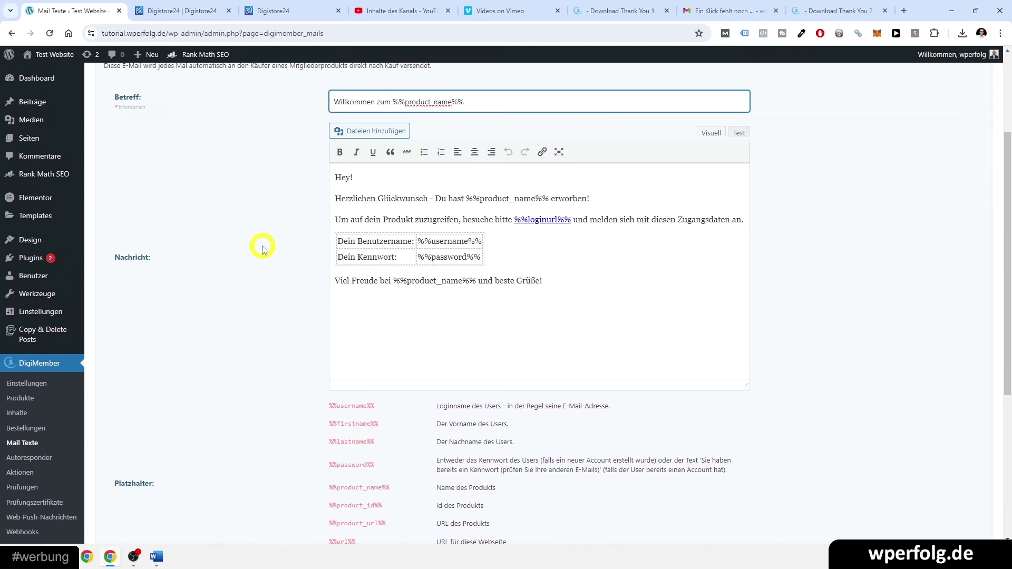
{"action": "double_click", "coordinate": [390, 198]}
{"action": "left_click", "coordinate": [390, 198]}
{"action": "left_click", "coordinate": [389, 198]}
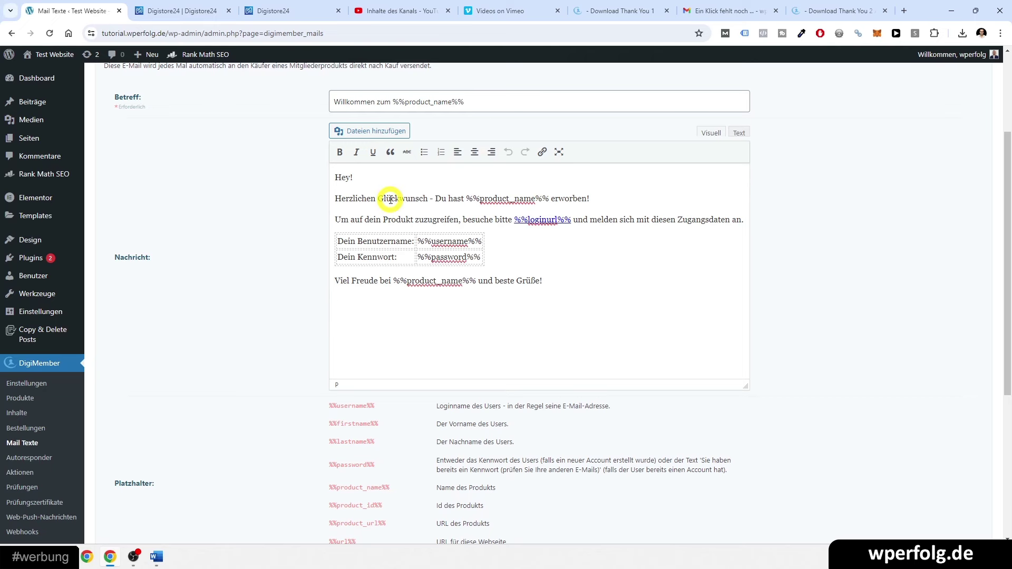
{"action": "scroll", "coordinate": [184, 263], "scroll_direction": "up", "scroll_amount": 3}
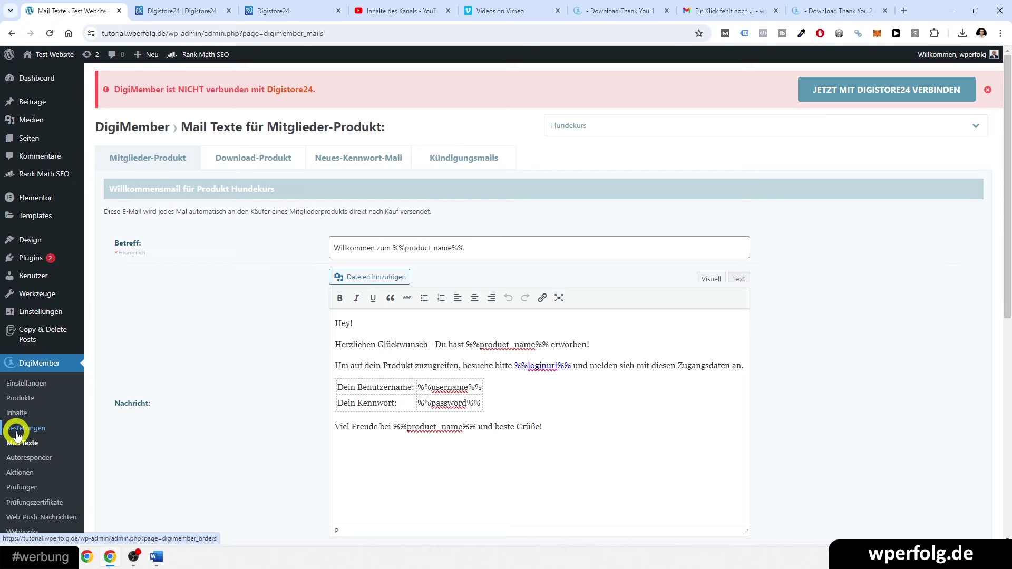
{"action": "left_click", "coordinate": [828, 129]}
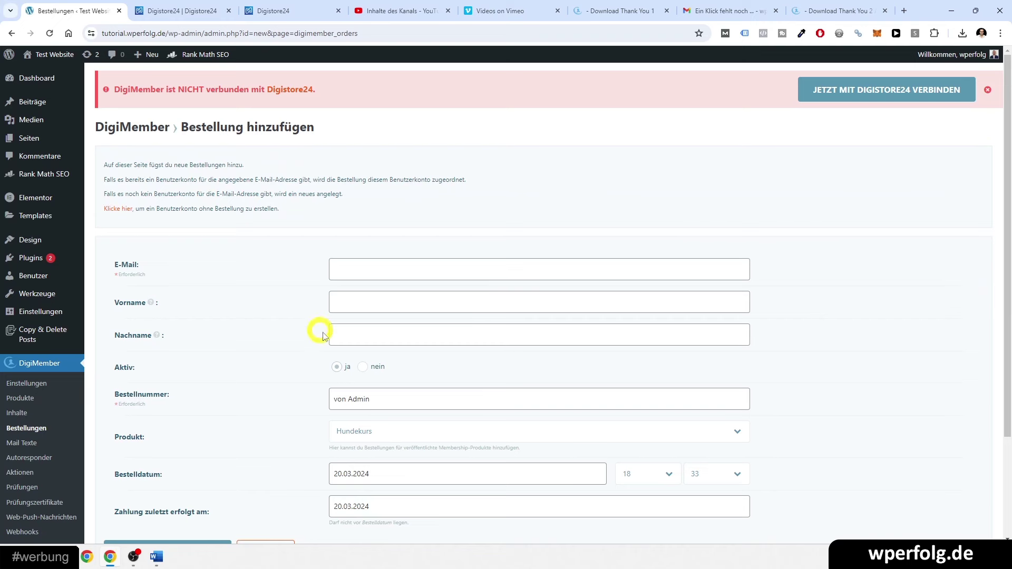
- Confirm Hundekurs as the order product, leave the form unfilled, and switch to the Digistore24 tab
{"action": "left_click", "coordinate": [384, 431]}
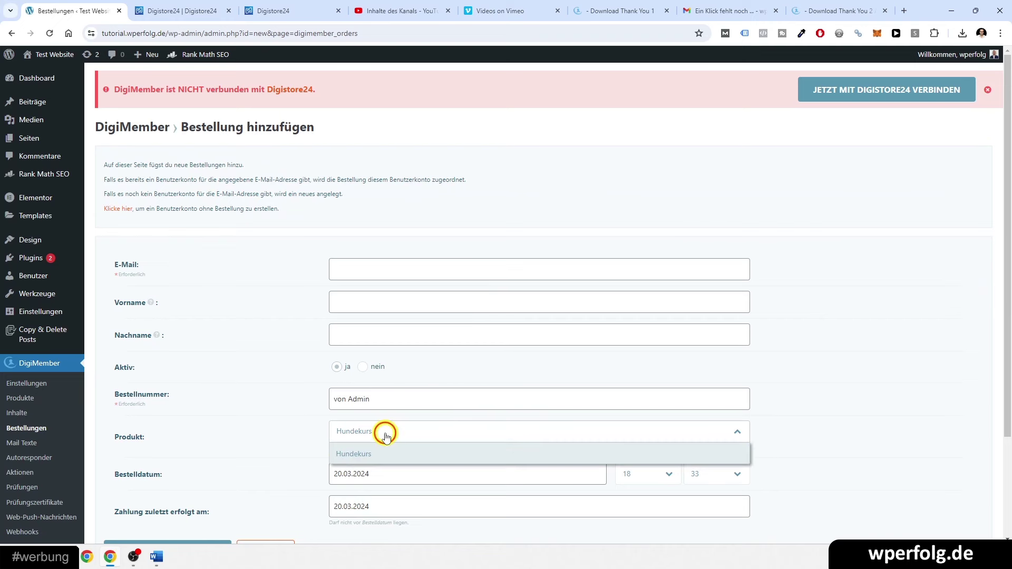
{"action": "left_click", "coordinate": [300, 443]}
{"action": "left_click", "coordinate": [316, 307]}
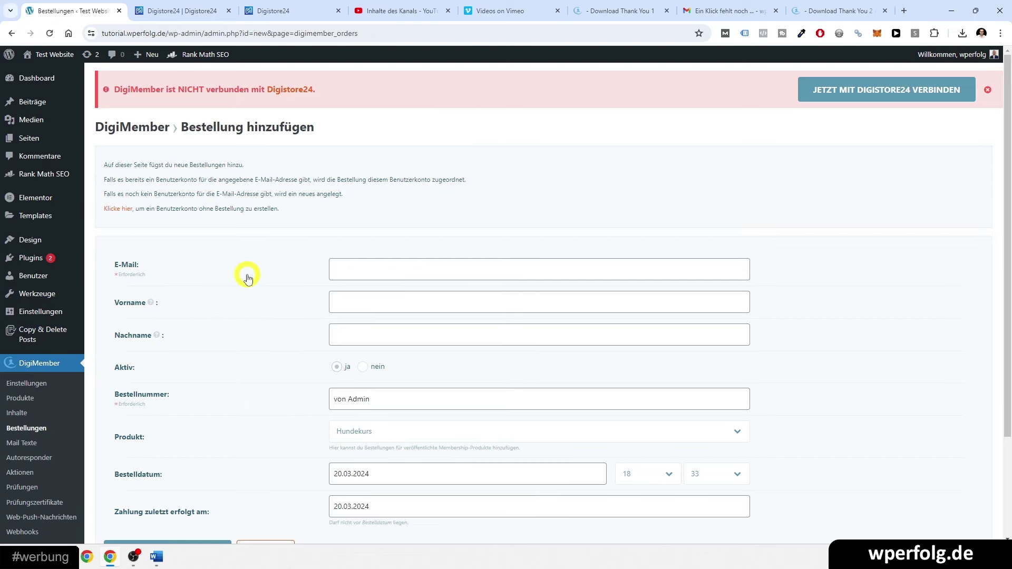
{"action": "left_click", "coordinate": [168, 4]}
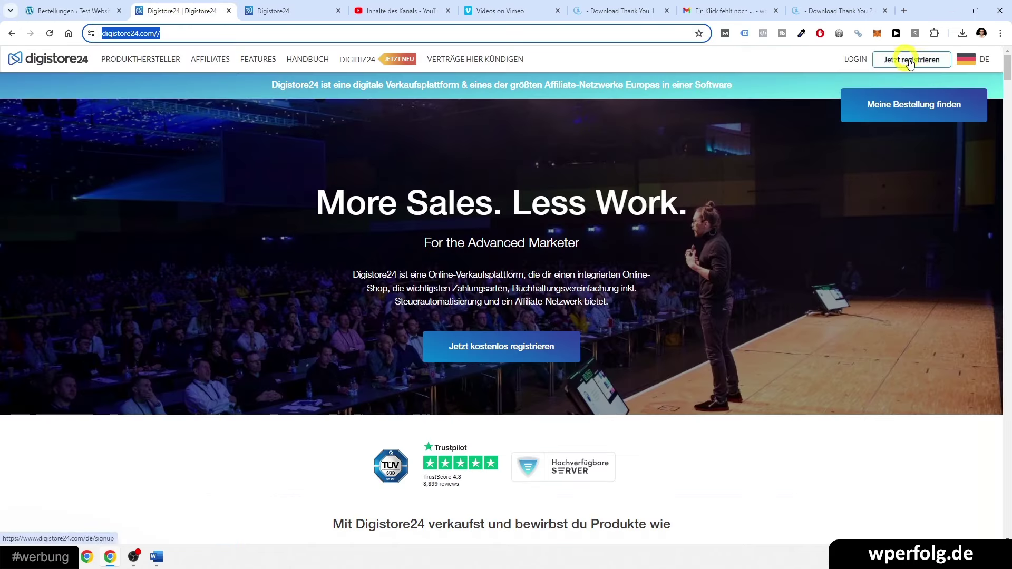
- Close the redundant homepage tab and start a new Digistore24 product named Hundekurs
{"action": "left_click", "coordinate": [266, 11]}
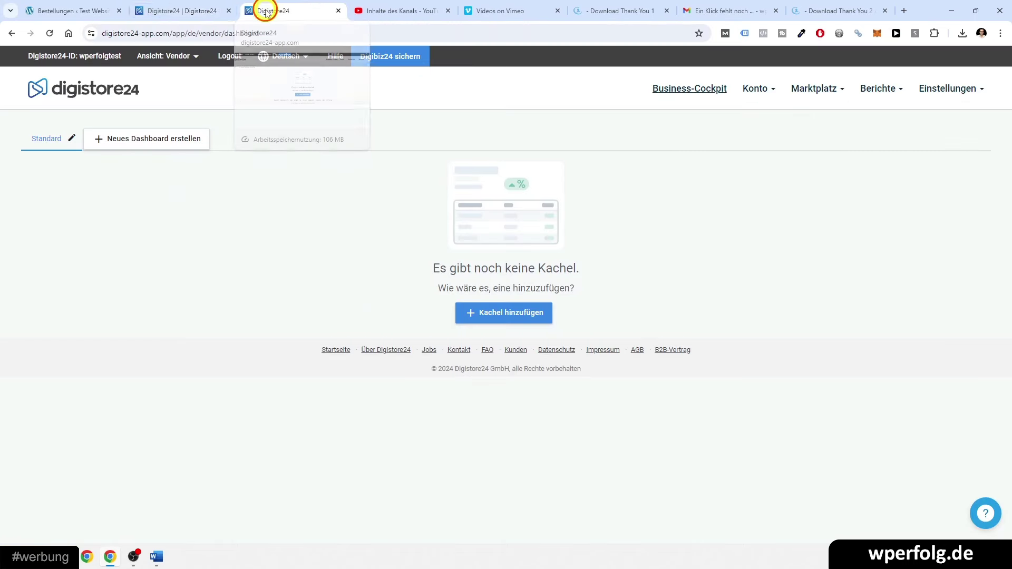
{"action": "left_click", "coordinate": [228, 11]}
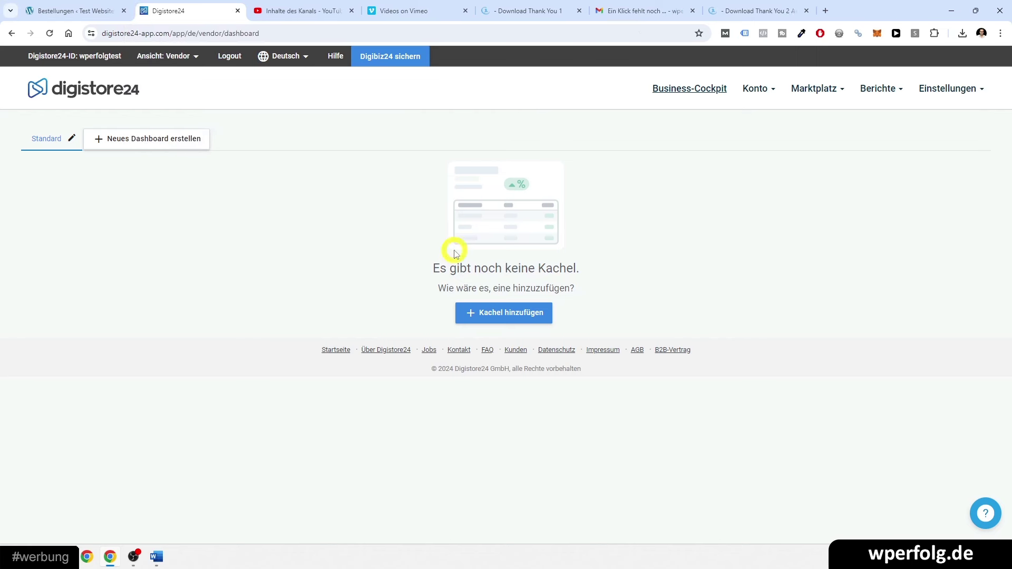
{"action": "mouse_move", "coordinate": [770, 93]}
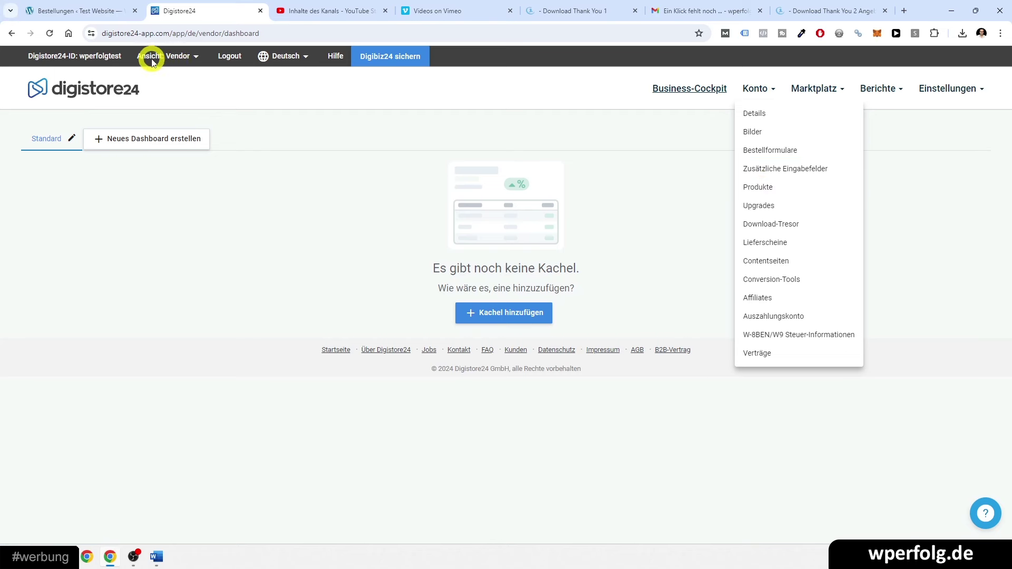
{"action": "left_click", "coordinate": [766, 192]}
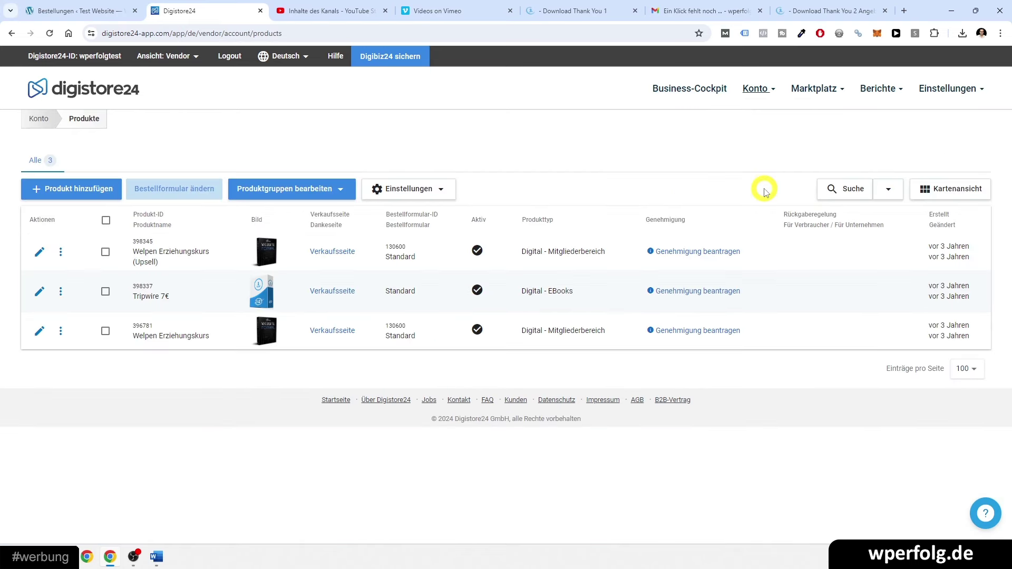
{"action": "left_click", "coordinate": [82, 191]}
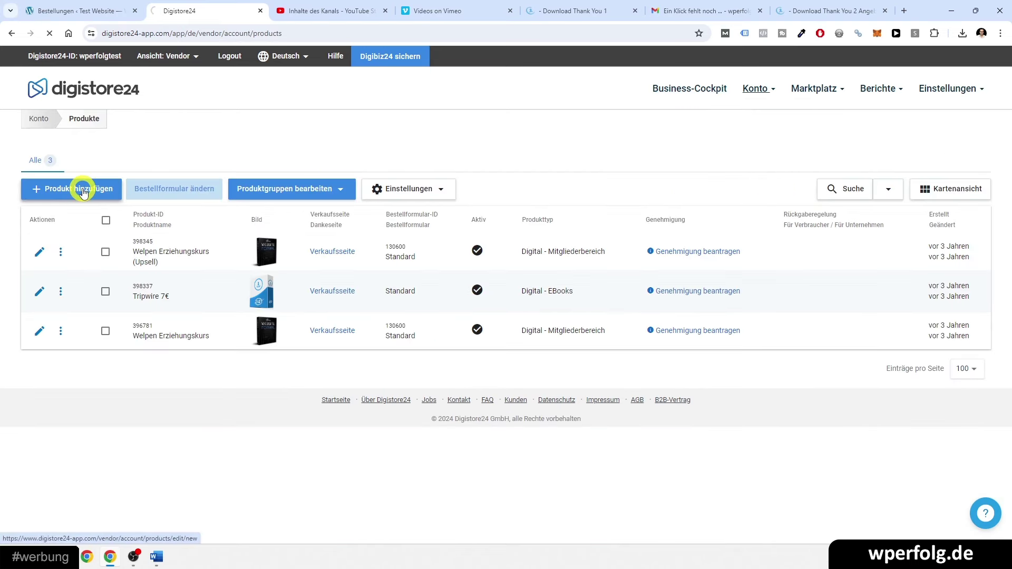
{"action": "left_click", "coordinate": [479, 216]}
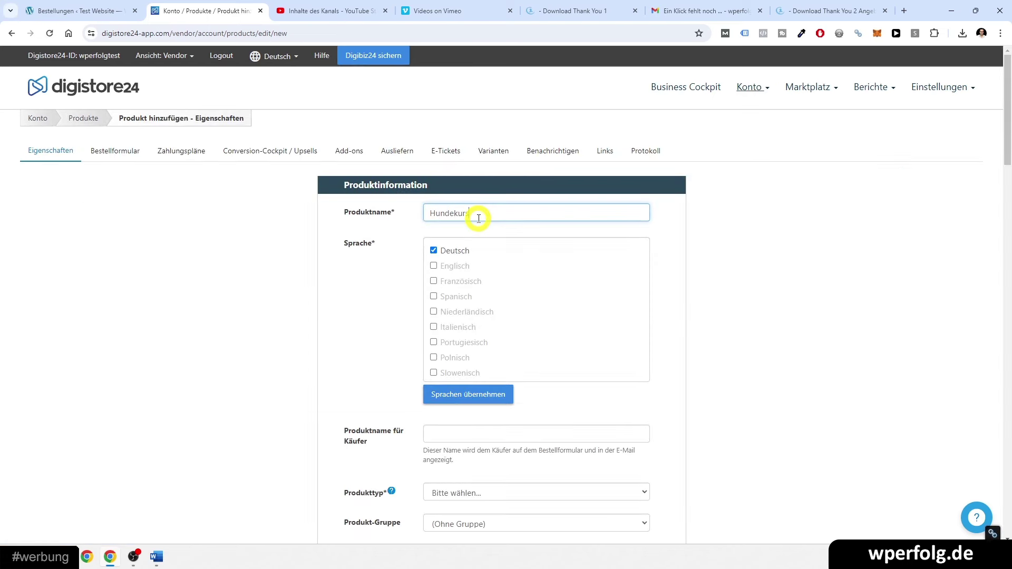
- Set the product type to Mitgliederbereich und Video-Kurse, keeping the default service period
{"action": "scroll", "coordinate": [374, 332], "scroll_direction": "down", "scroll_amount": 3}
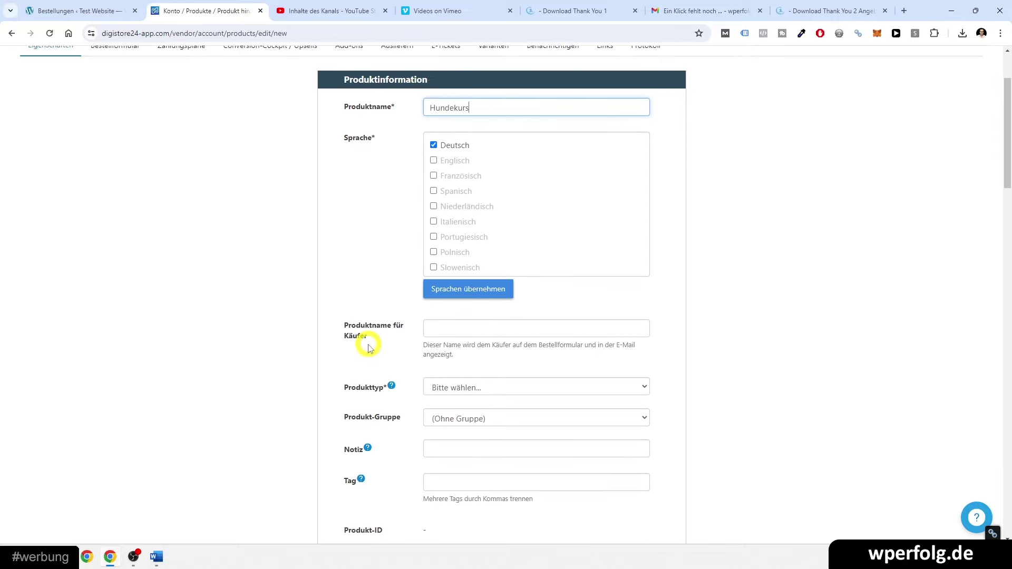
{"action": "left_click", "coordinate": [428, 335]}
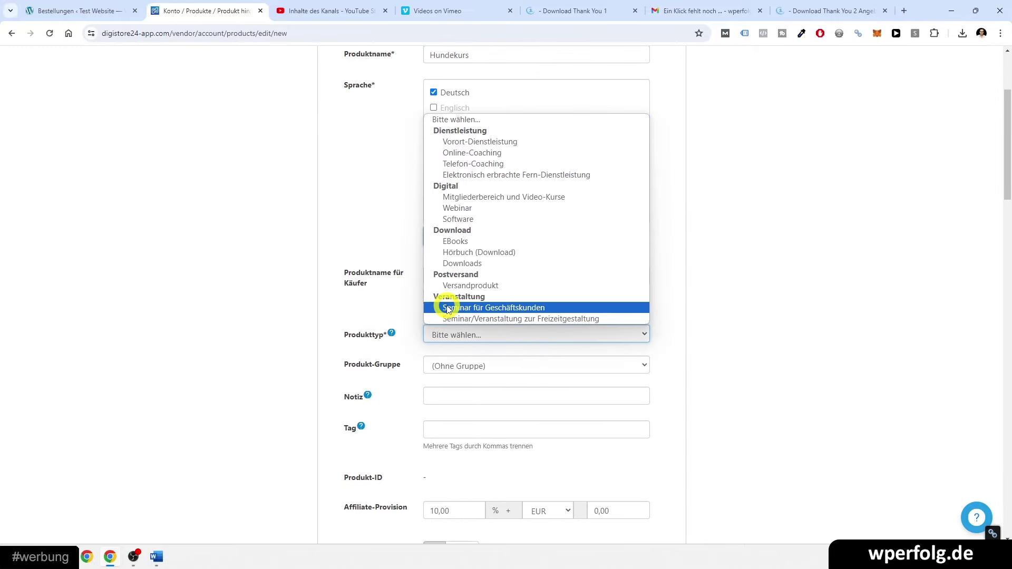
{"action": "left_click", "coordinate": [458, 198]}
{"action": "scroll", "coordinate": [301, 368], "scroll_direction": "down", "scroll_amount": 3}
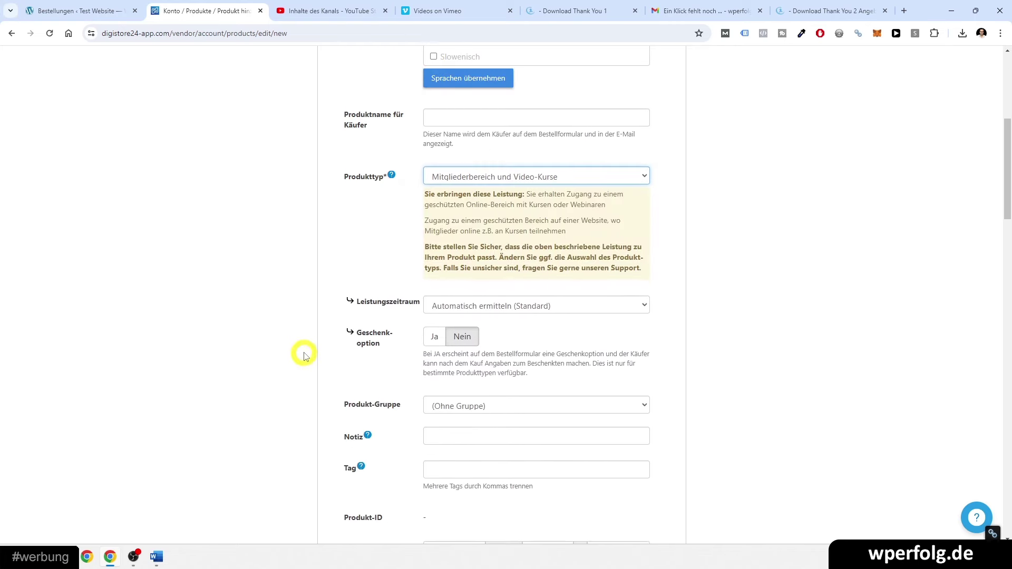
{"action": "left_click", "coordinate": [454, 311]}
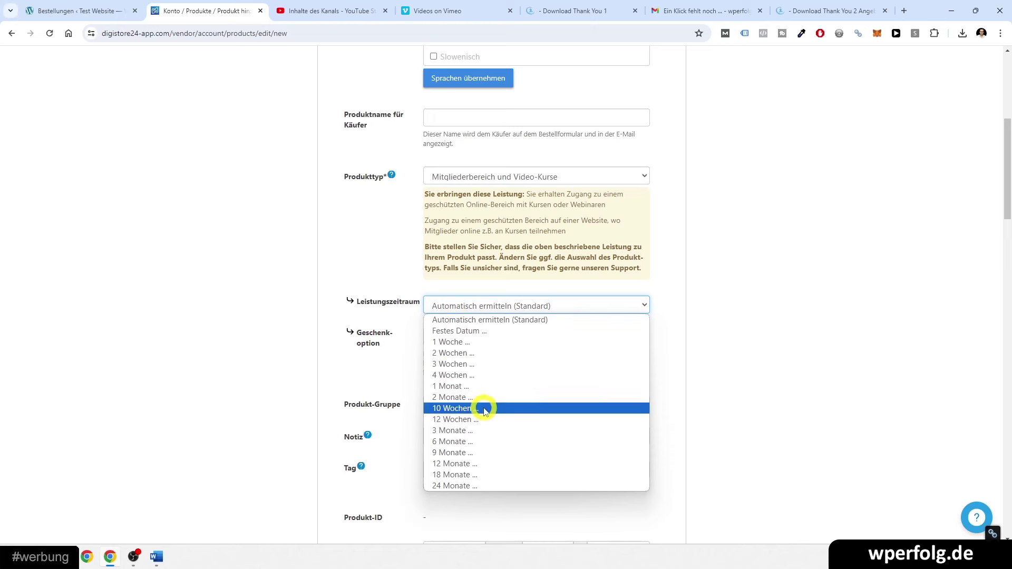
{"action": "left_click", "coordinate": [332, 322]}
- Set the affiliate commission to 50,00 %
{"action": "scroll", "coordinate": [330, 317], "scroll_direction": "down", "scroll_amount": 1}
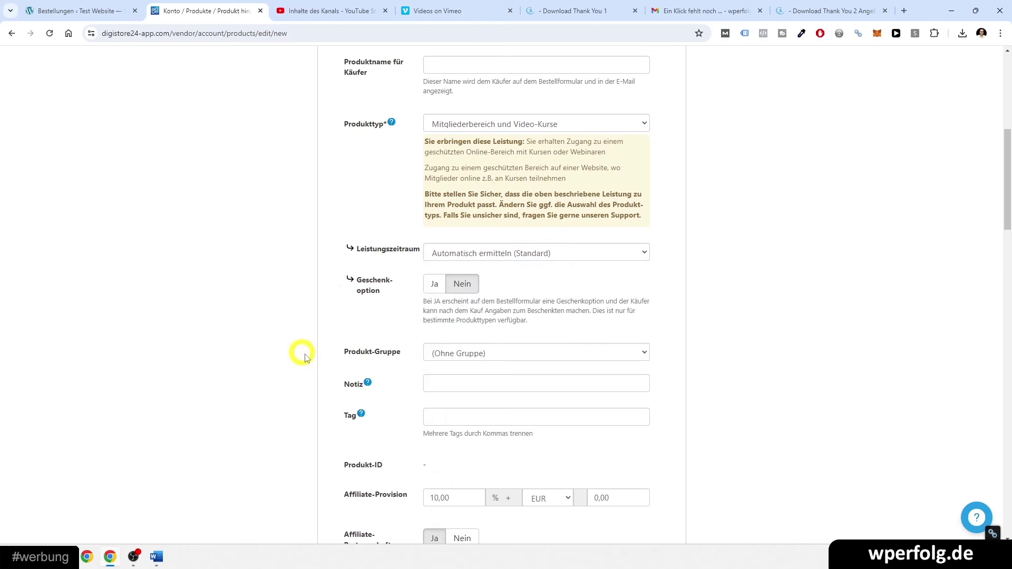
{"action": "scroll", "coordinate": [301, 354], "scroll_direction": "down", "scroll_amount": 2}
{"action": "left_click", "coordinate": [435, 389]}
{"action": "key", "text": "BackSpace"}
{"action": "type", "text": "5"}
{"action": "left_click", "coordinate": [336, 356]}
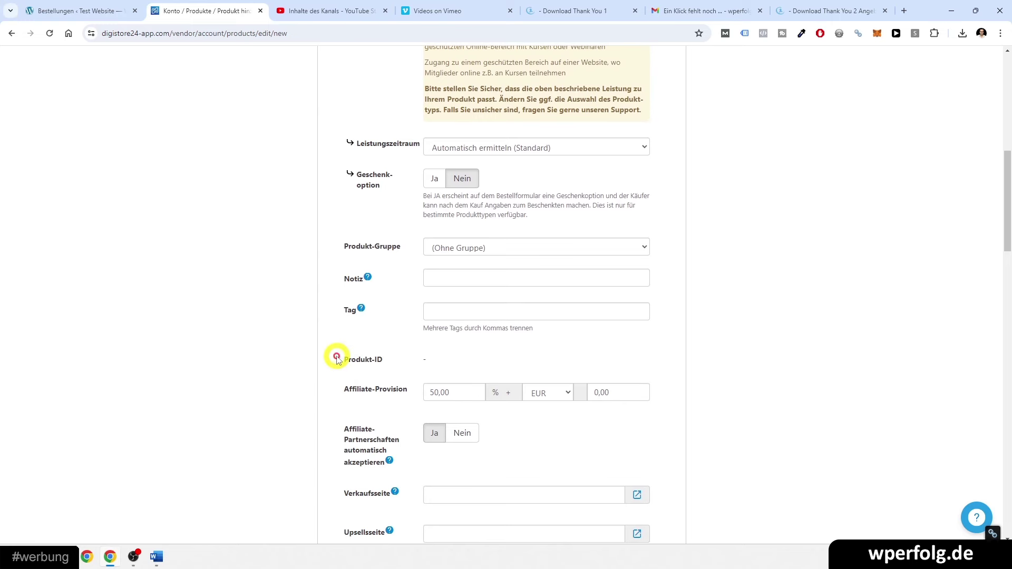
{"action": "scroll", "coordinate": [329, 353], "scroll_direction": "down", "scroll_amount": 5}
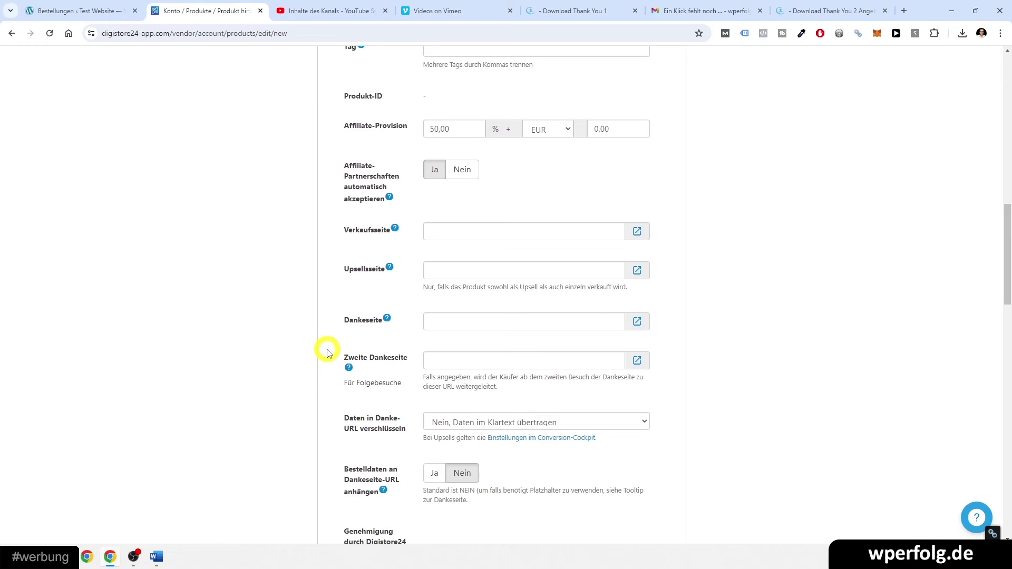
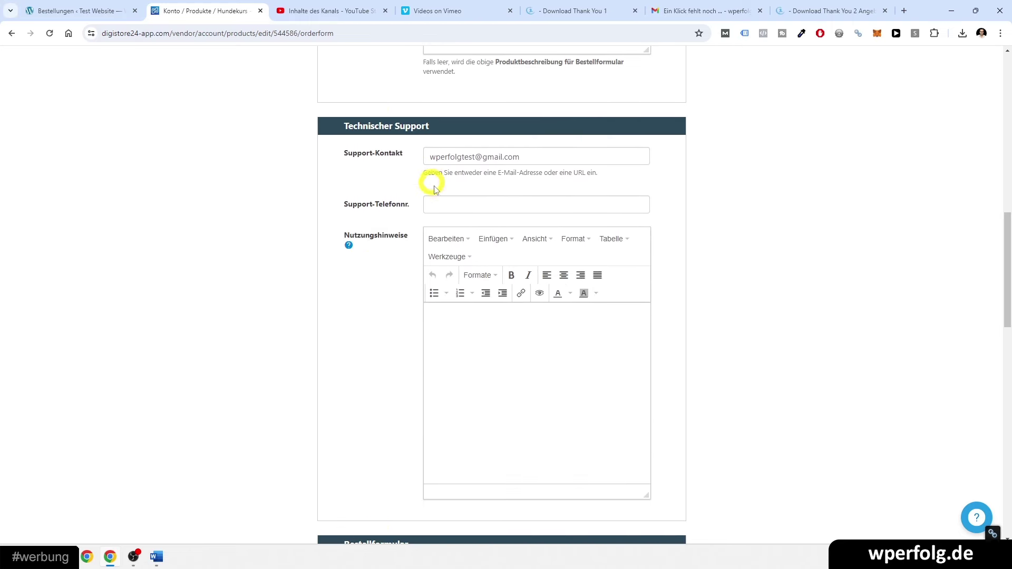
- Select the '130600 - Standard' order form for the Hundekurs product
{"action": "scroll", "coordinate": [411, 203], "scroll_direction": "down", "scroll_amount": 4}
{"action": "scroll", "coordinate": [414, 203], "scroll_direction": "down", "scroll_amount": 2}
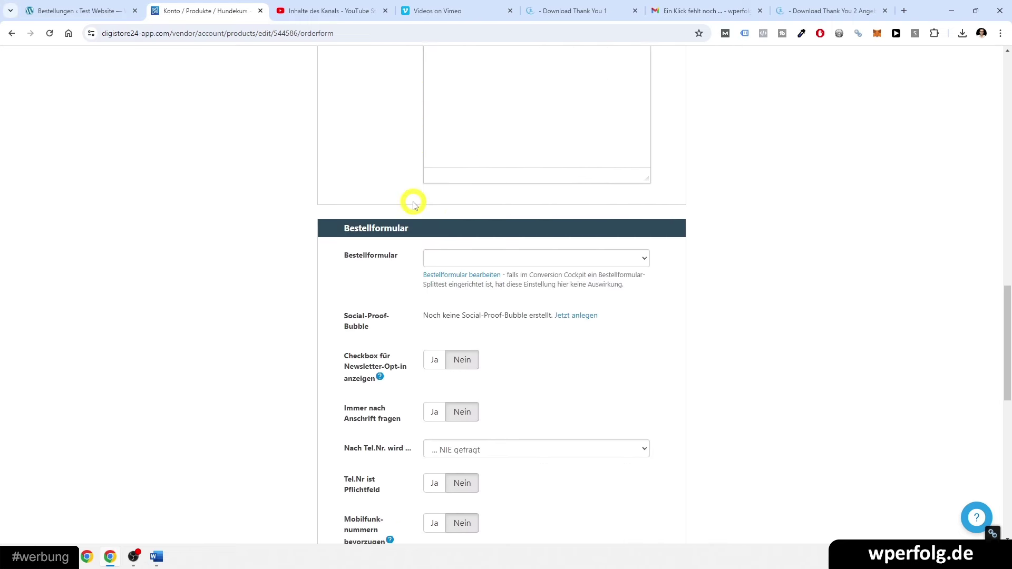
{"action": "left_click", "coordinate": [426, 255]}
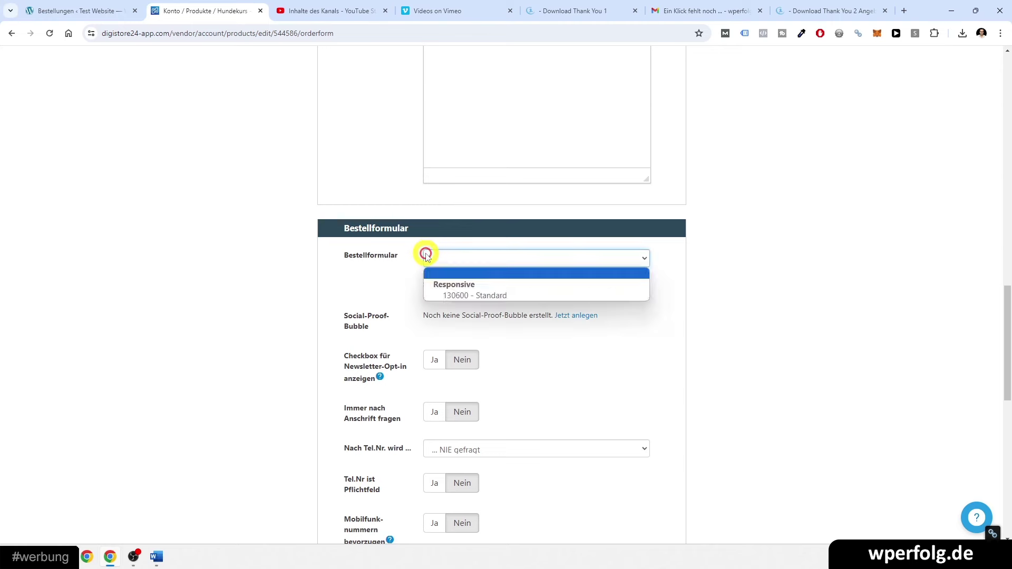
{"action": "left_click", "coordinate": [482, 298]}
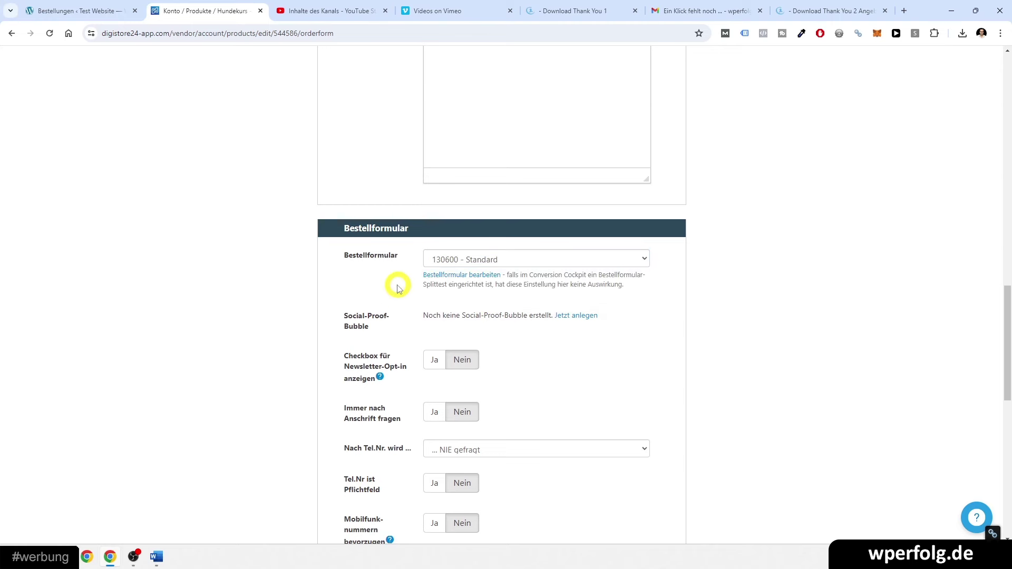
{"action": "scroll", "coordinate": [803, 292], "scroll_direction": "up", "scroll_amount": 10}
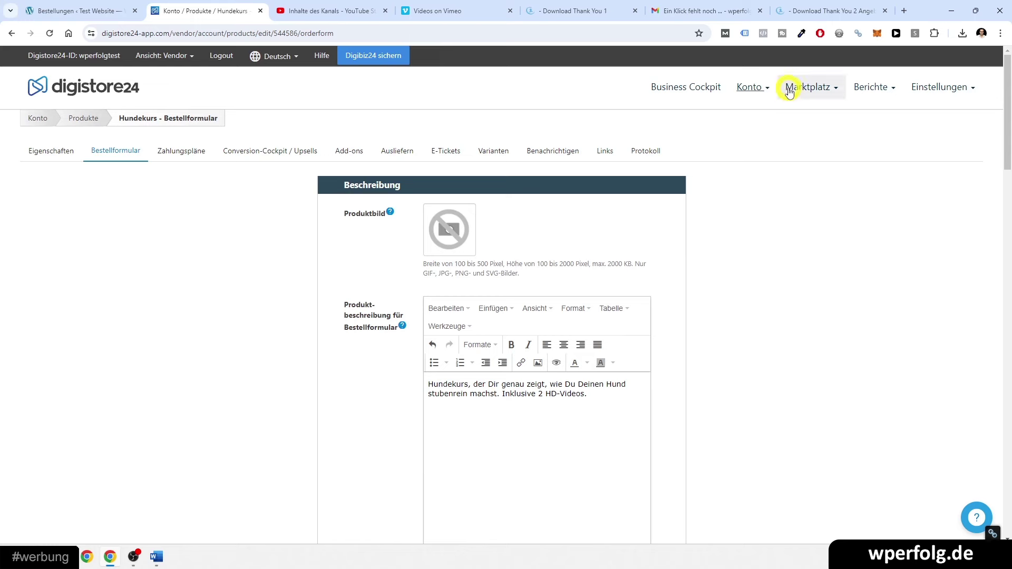
{"action": "left_click", "coordinate": [753, 88]}
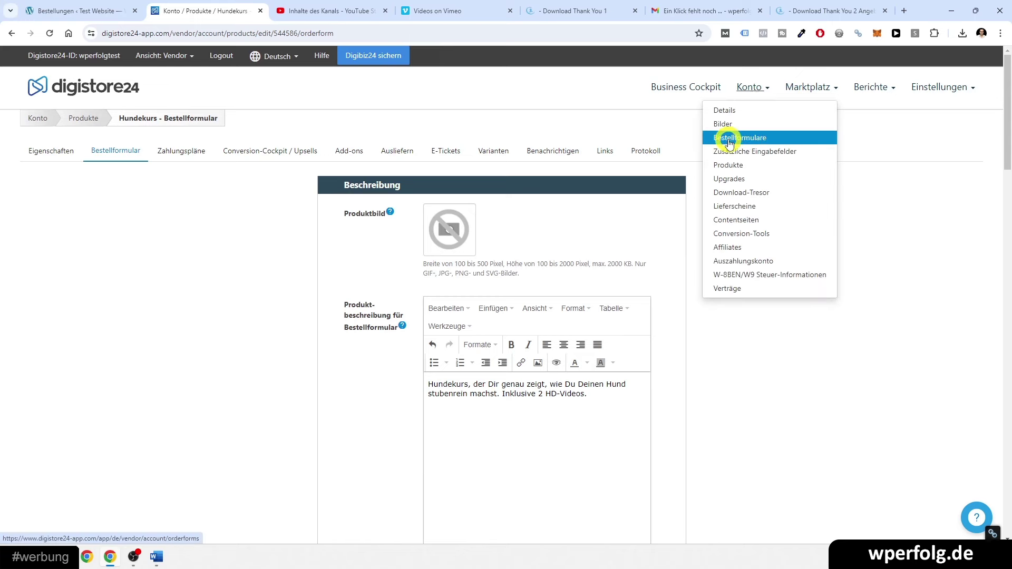
{"action": "left_click", "coordinate": [931, 280]}
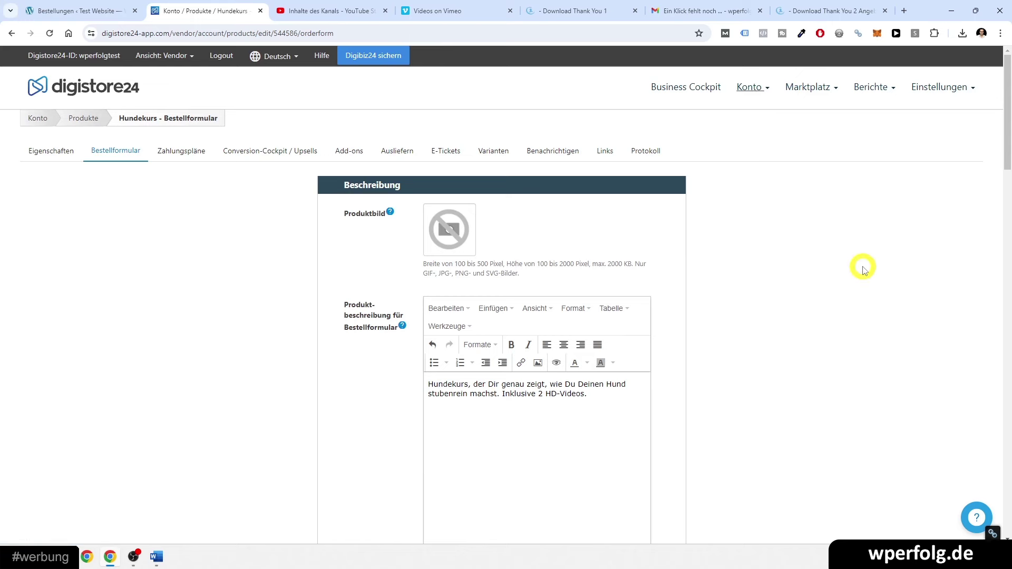
- Save the Hundekurs order-form settings
{"action": "scroll", "coordinate": [864, 270], "scroll_direction": "down", "scroll_amount": 10}
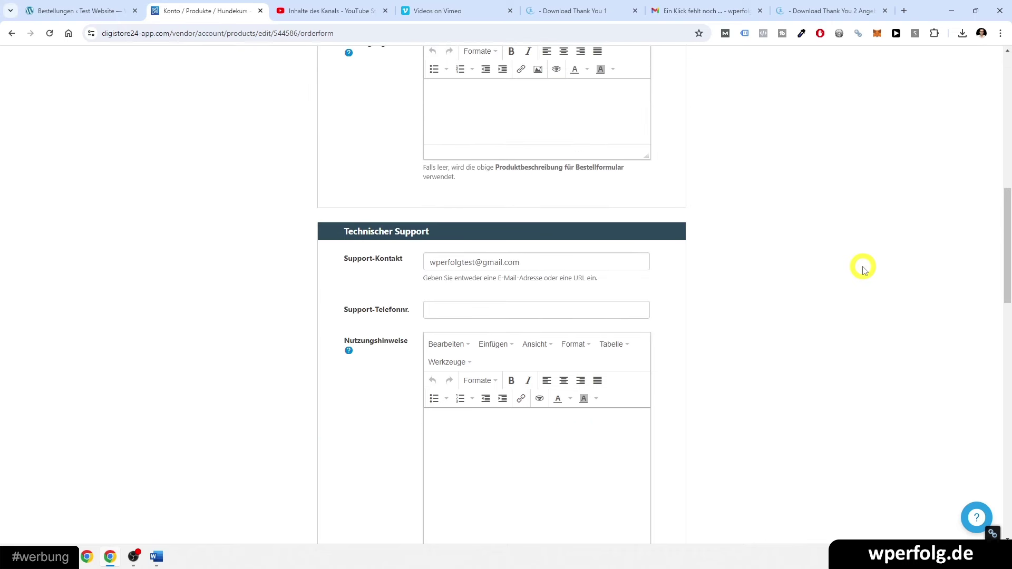
{"action": "scroll", "coordinate": [864, 269], "scroll_direction": "down", "scroll_amount": 9}
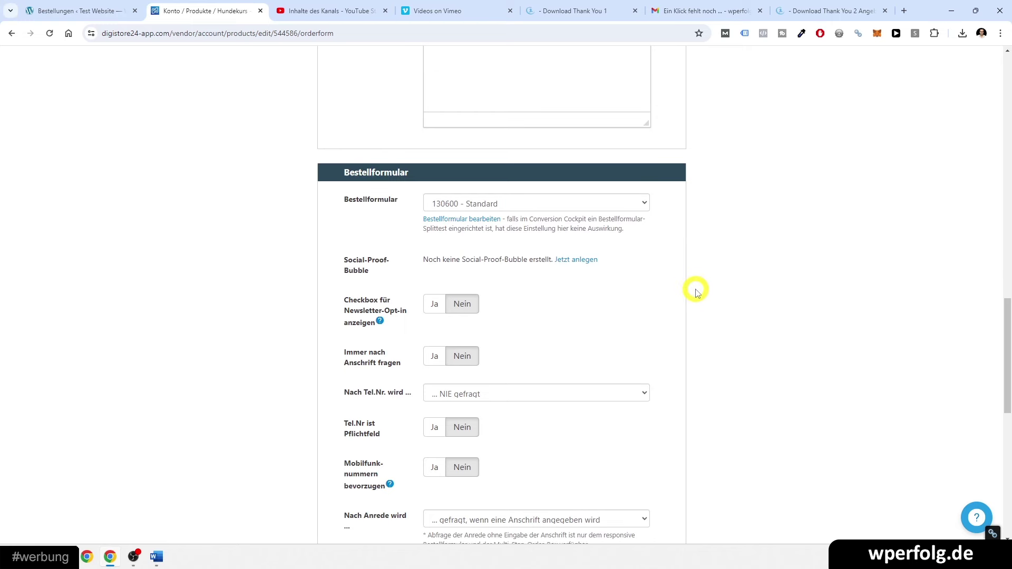
{"action": "scroll", "coordinate": [695, 291], "scroll_direction": "down", "scroll_amount": 5}
{"action": "scroll", "coordinate": [696, 291], "scroll_direction": "down", "scroll_amount": 5}
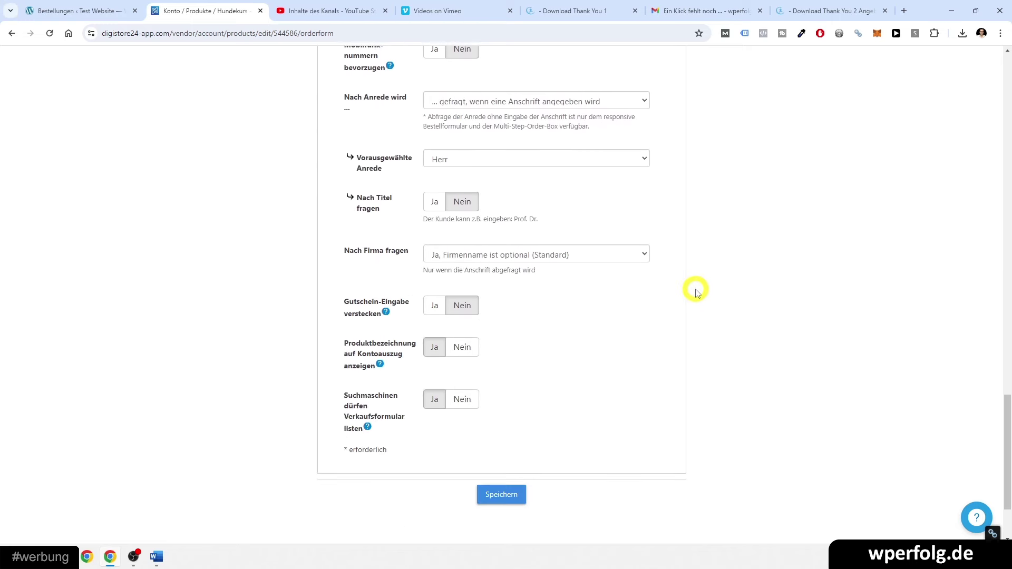
{"action": "left_click", "coordinate": [496, 389]}
{"action": "scroll", "coordinate": [174, 311], "scroll_direction": "up", "scroll_amount": 3}
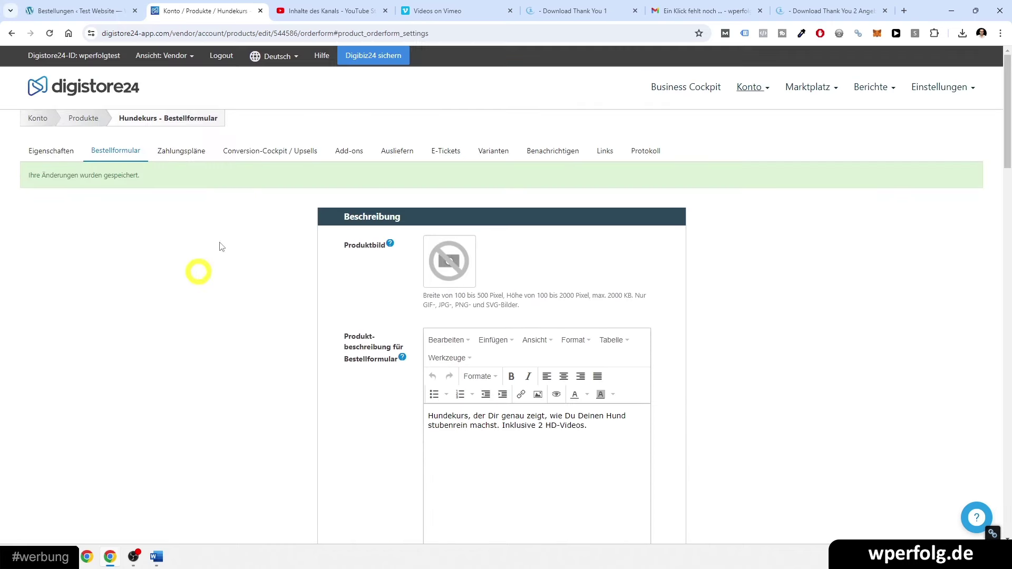
- Allow all payment methods ('Alle') for Hundekurs and save
{"action": "left_click", "coordinate": [190, 153]}
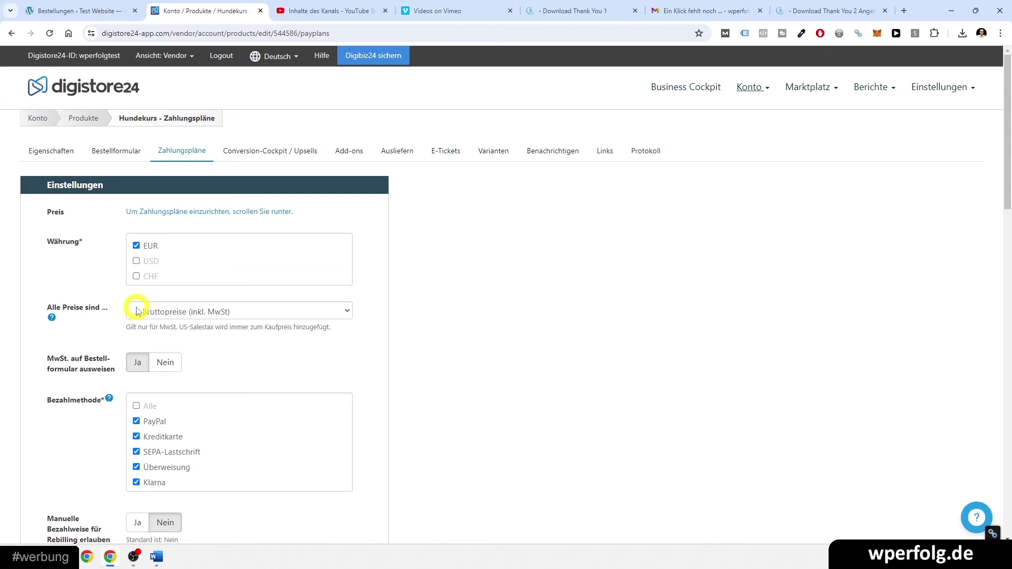
{"action": "scroll", "coordinate": [481, 363], "scroll_direction": "down", "scroll_amount": 1}
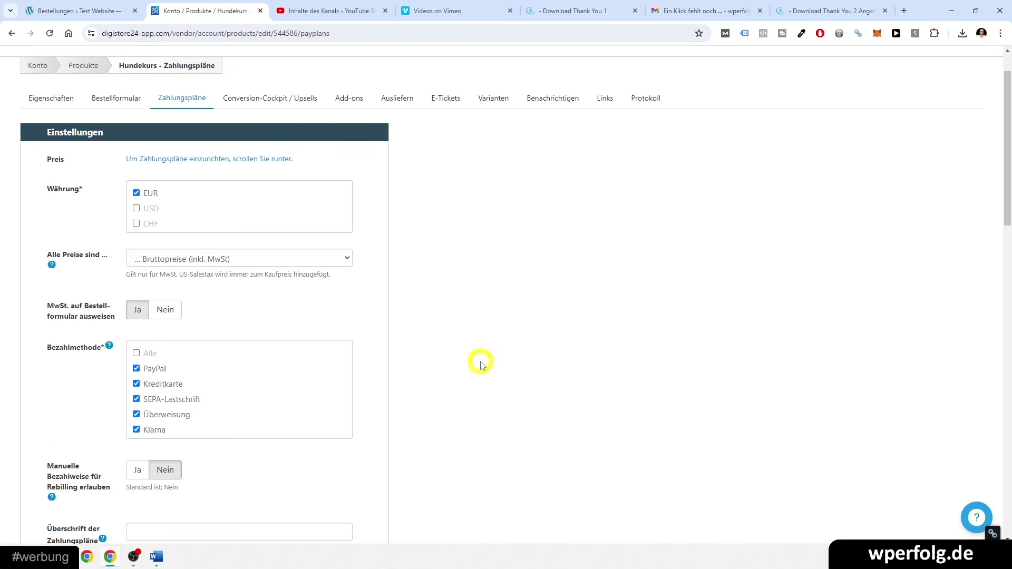
{"action": "left_click", "coordinate": [136, 353]}
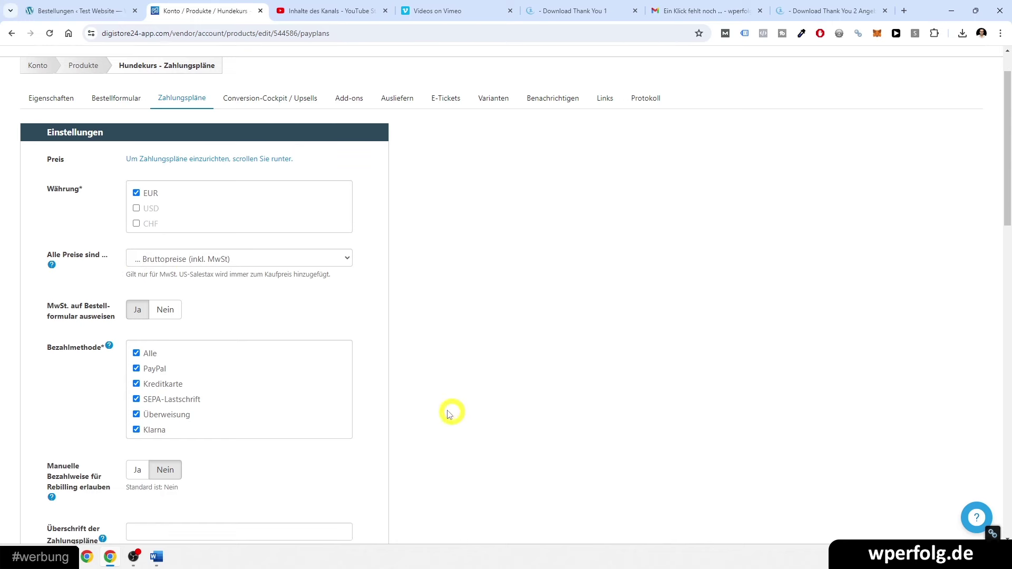
{"action": "scroll", "coordinate": [456, 416], "scroll_direction": "down", "scroll_amount": 2}
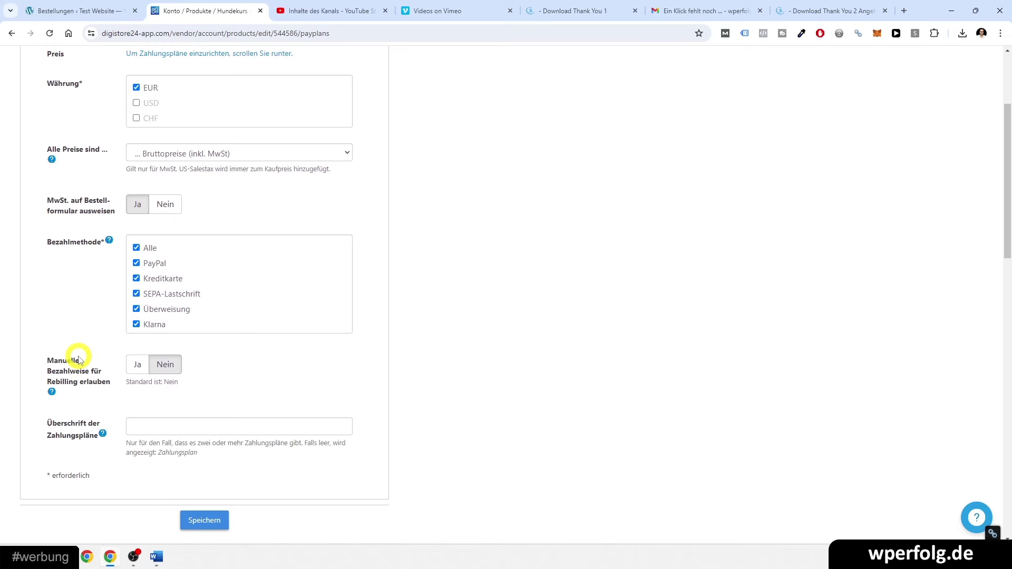
{"action": "scroll", "coordinate": [174, 442], "scroll_direction": "down", "scroll_amount": 2}
{"action": "left_click", "coordinate": [201, 415]}
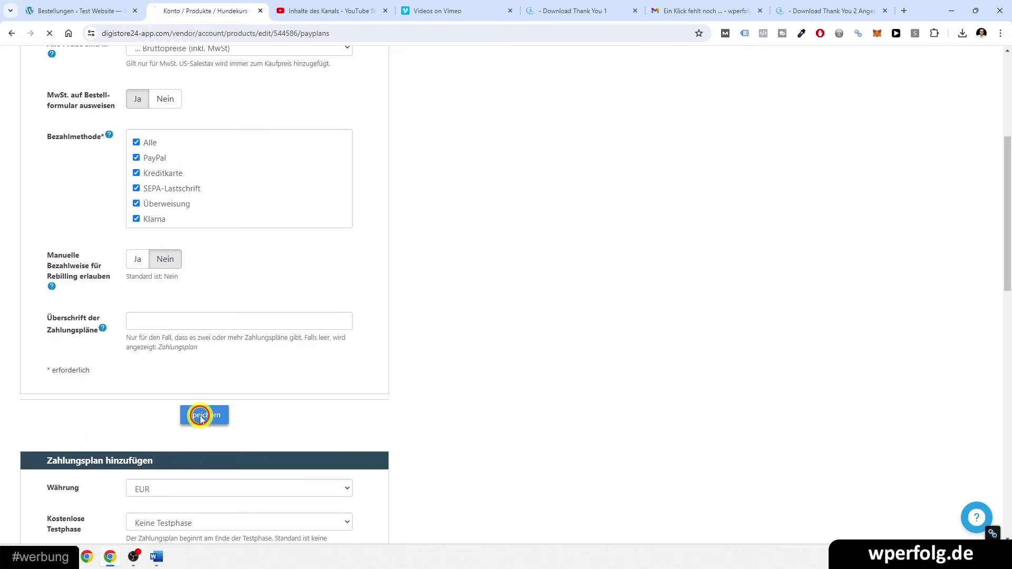
{"action": "scroll", "coordinate": [473, 367], "scroll_direction": "down", "scroll_amount": 10}
{"action": "scroll", "coordinate": [464, 363], "scroll_direction": "up", "scroll_amount": 1}
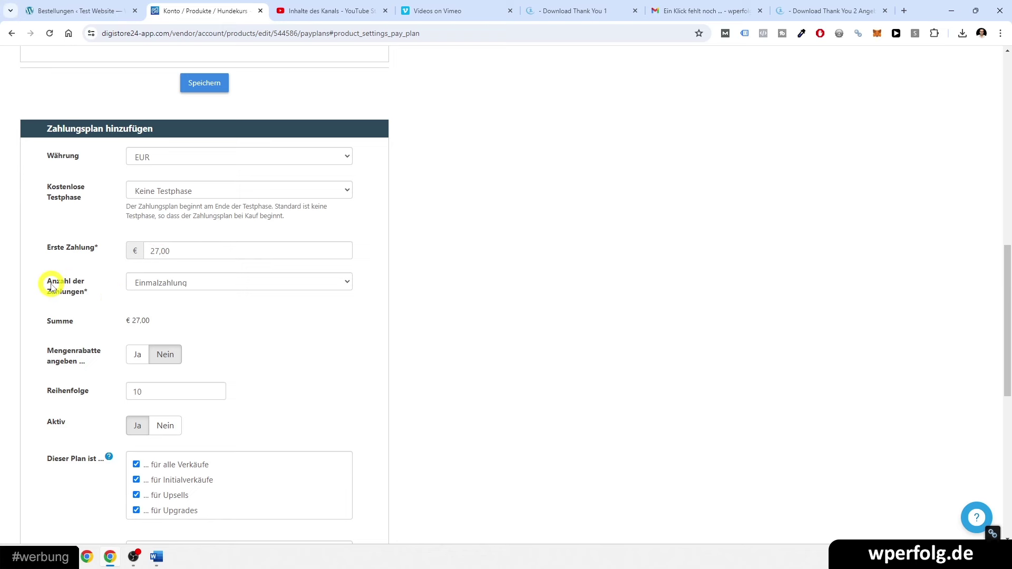
- Add a one-time (Einmalzahlung) 27,00 € payment plan
{"action": "left_click", "coordinate": [189, 282]}
{"action": "left_click", "coordinate": [187, 282]}
{"action": "left_click", "coordinate": [167, 295]}
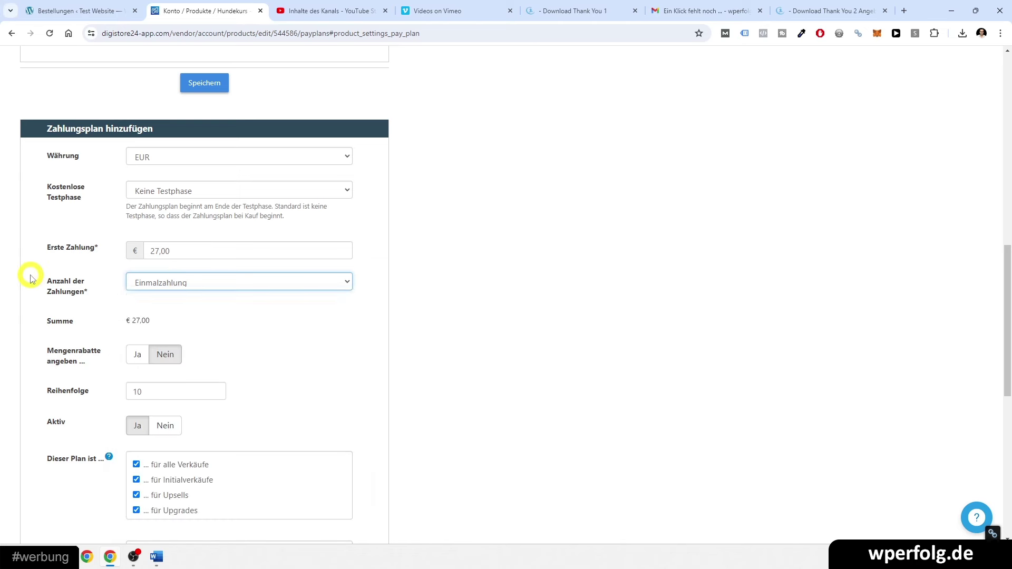
{"action": "scroll", "coordinate": [31, 268], "scroll_direction": "down", "scroll_amount": 1}
{"action": "scroll", "coordinate": [34, 280], "scroll_direction": "down", "scroll_amount": 5}
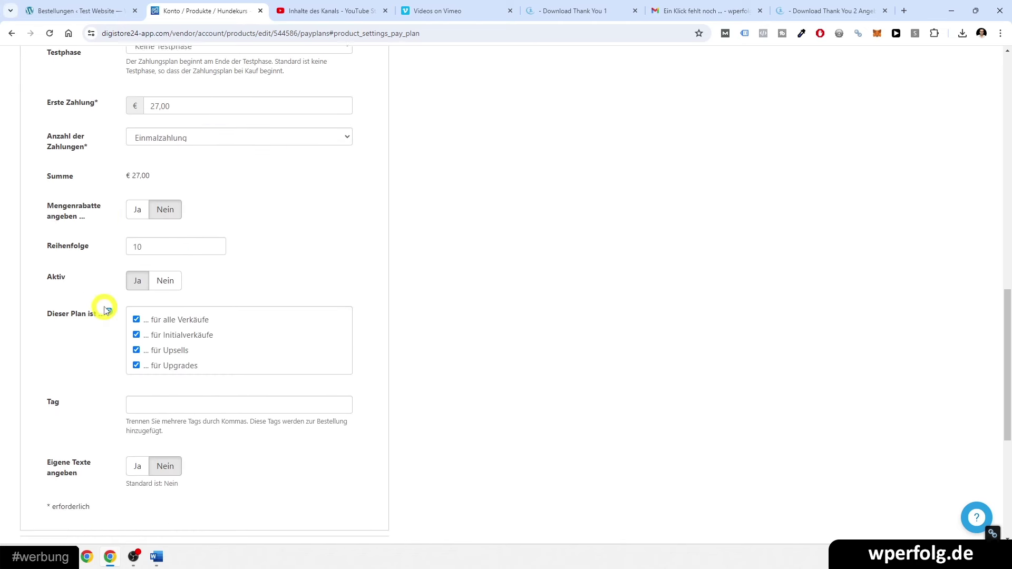
{"action": "scroll", "coordinate": [105, 300], "scroll_direction": "down", "scroll_amount": 1}
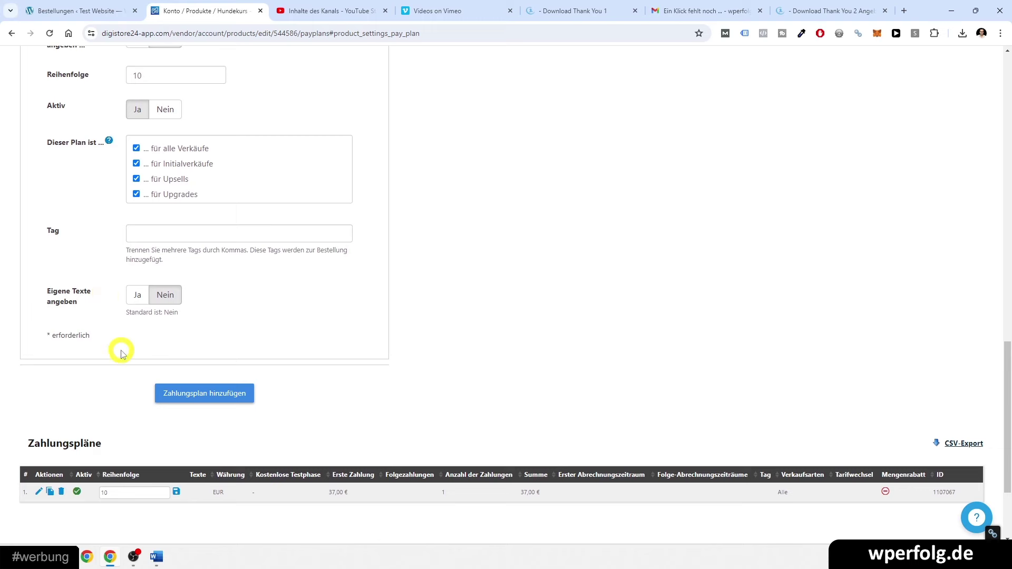
{"action": "left_click", "coordinate": [183, 395]}
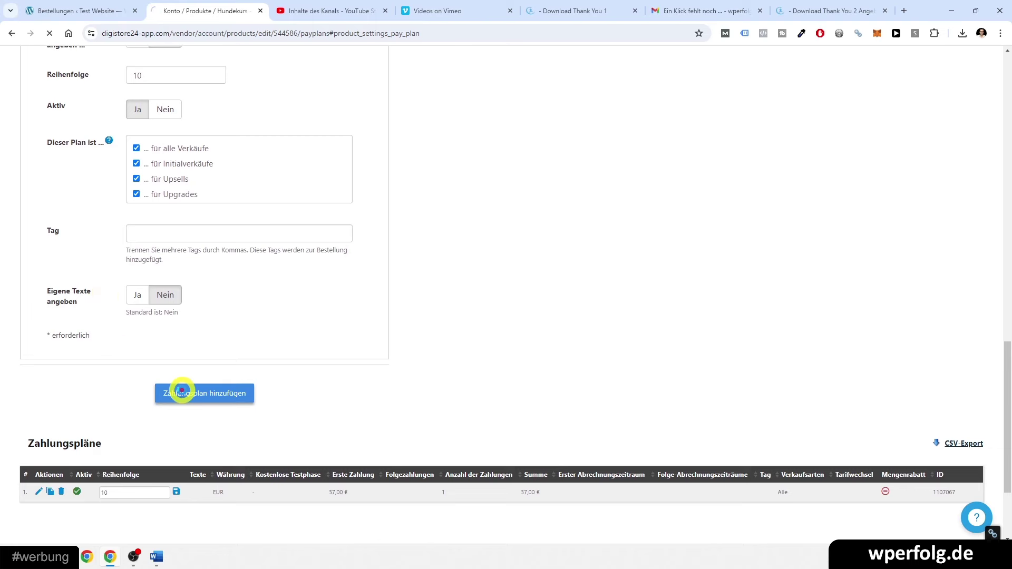
{"action": "scroll", "coordinate": [184, 393], "scroll_direction": "down", "scroll_amount": 6}
{"action": "scroll", "coordinate": [290, 363], "scroll_direction": "down", "scroll_amount": 2}
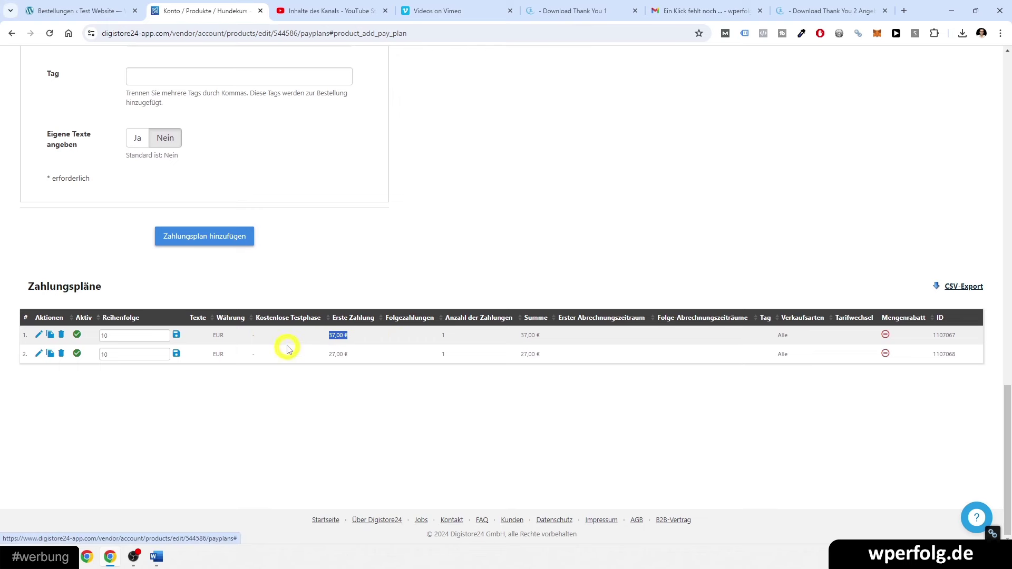
- Delete the old 37,00 € payment plan
{"action": "left_click", "coordinate": [61, 336]}
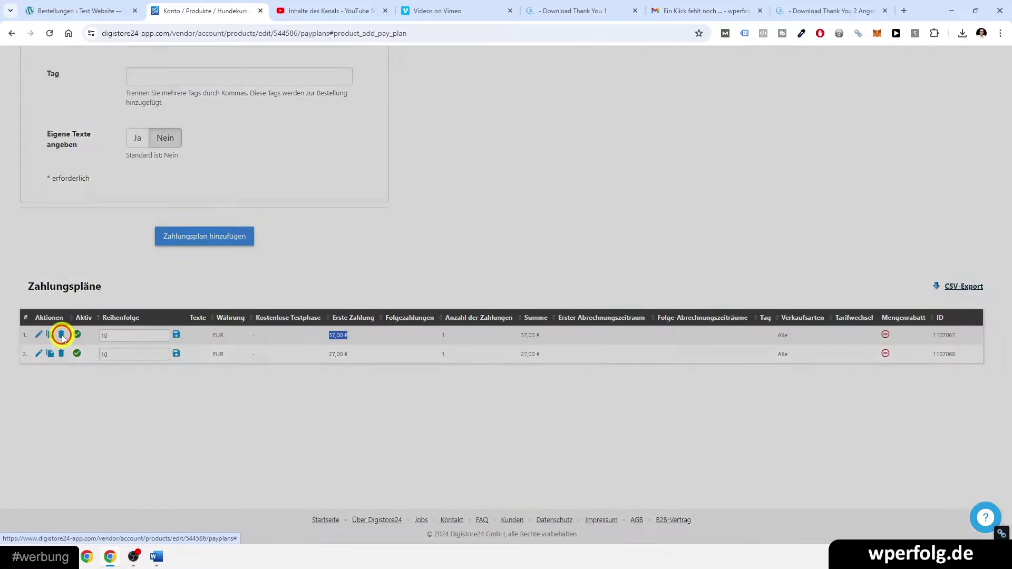
{"action": "left_click", "coordinate": [559, 150]}
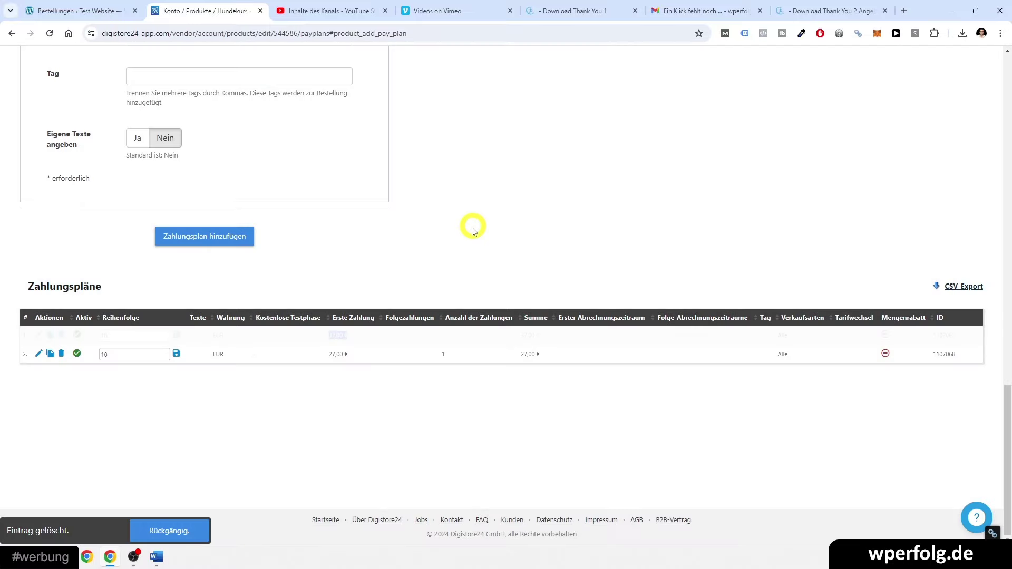
{"action": "left_click", "coordinate": [339, 363]}
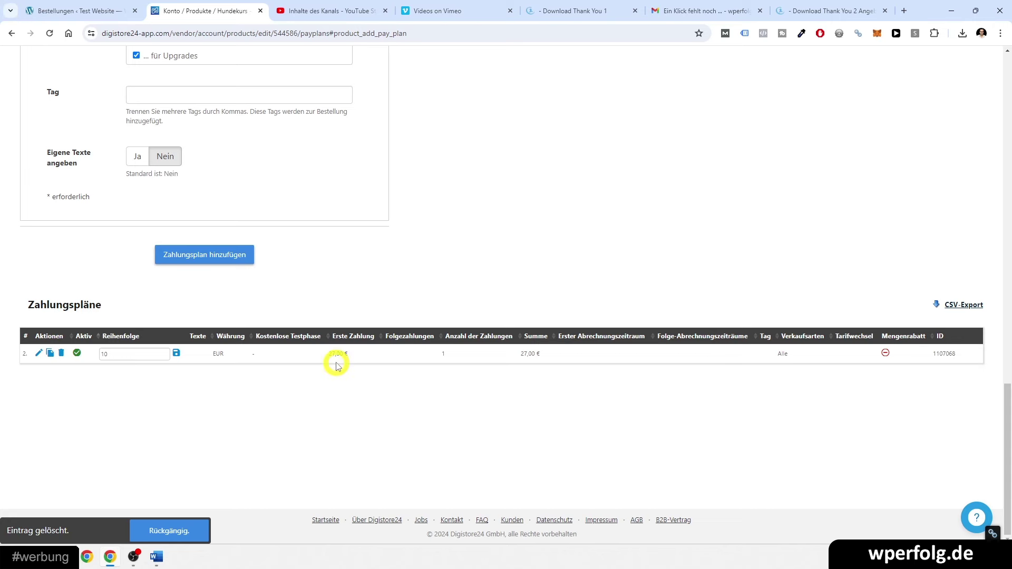
- Split the new plan into 3 payments with a 9,00 € first payment
{"action": "scroll", "coordinate": [448, 348], "scroll_direction": "up", "scroll_amount": 9}
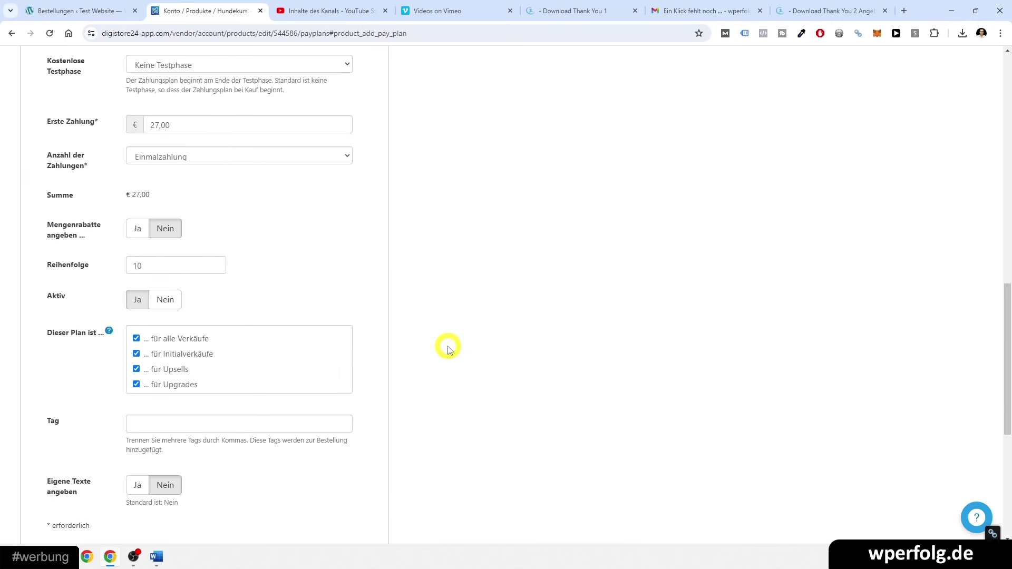
{"action": "left_click", "coordinate": [159, 301]}
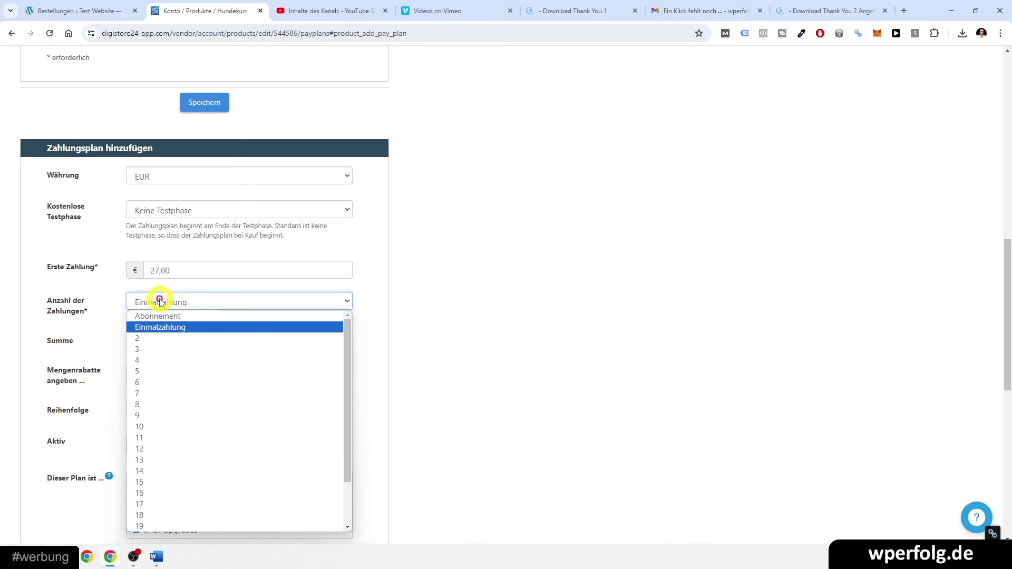
{"action": "left_click", "coordinate": [167, 348]}
{"action": "left_click_drag", "start_coordinate": [157, 271], "coordinate": [123, 277]}
{"action": "type", "text": "9"}
{"action": "left_click", "coordinate": [475, 284]}
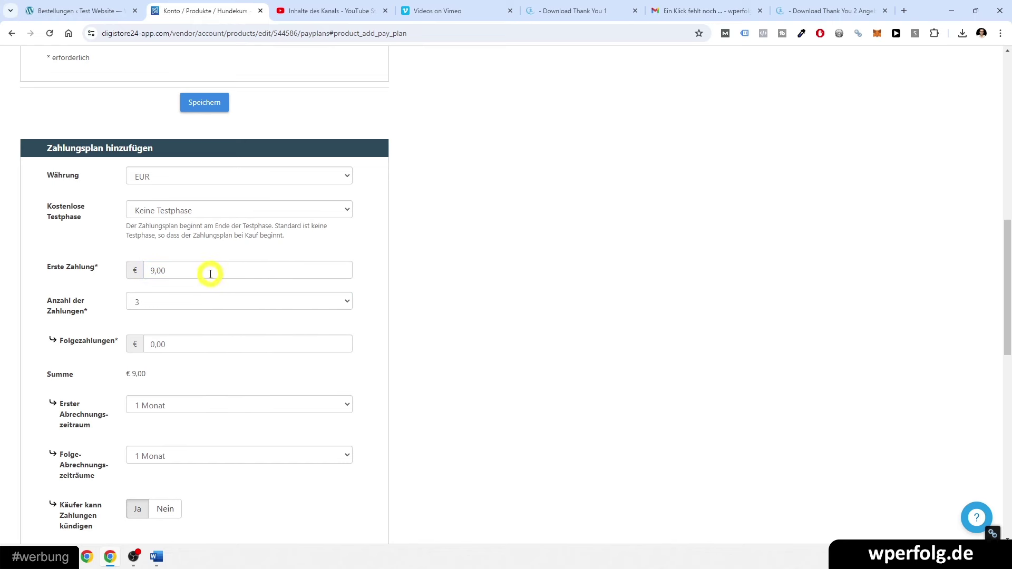
- Set the follow-up payments to 9,00 € and add the three-instalment plan
{"action": "left_click", "coordinate": [148, 344]}
{"action": "type", "text": "9"}
{"action": "left_click", "coordinate": [448, 347]}
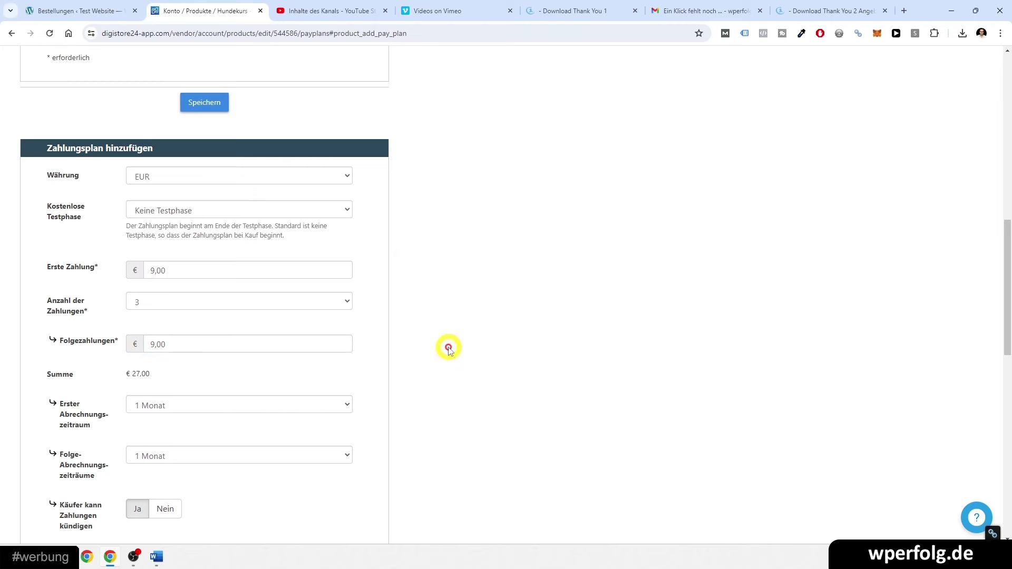
{"action": "scroll", "coordinate": [193, 338], "scroll_direction": "down", "scroll_amount": 10}
{"action": "left_click", "coordinate": [181, 284]}
{"action": "scroll", "coordinate": [316, 322], "scroll_direction": "down", "scroll_amount": 10}
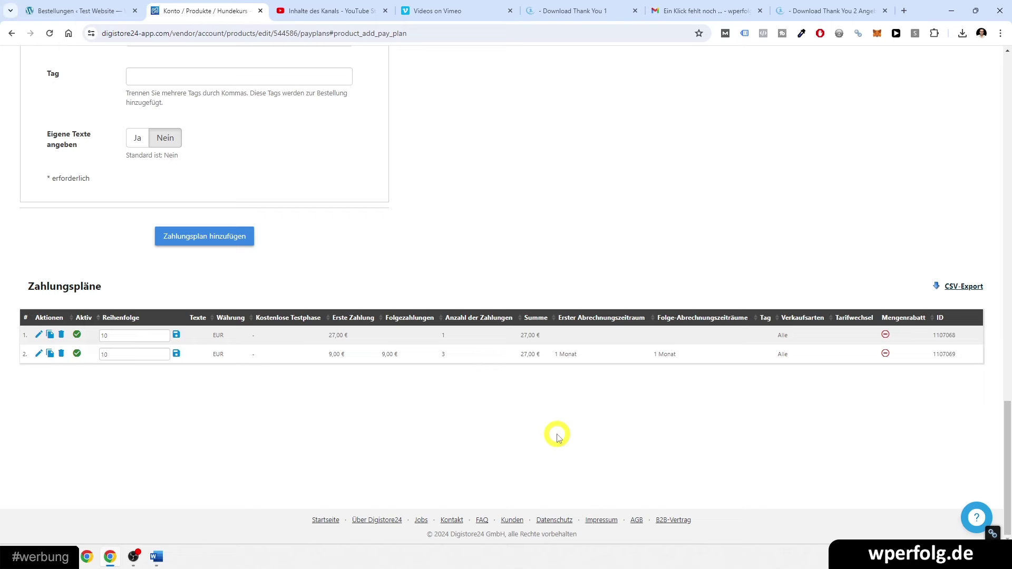
{"action": "scroll", "coordinate": [556, 431], "scroll_direction": "up", "scroll_amount": 15}
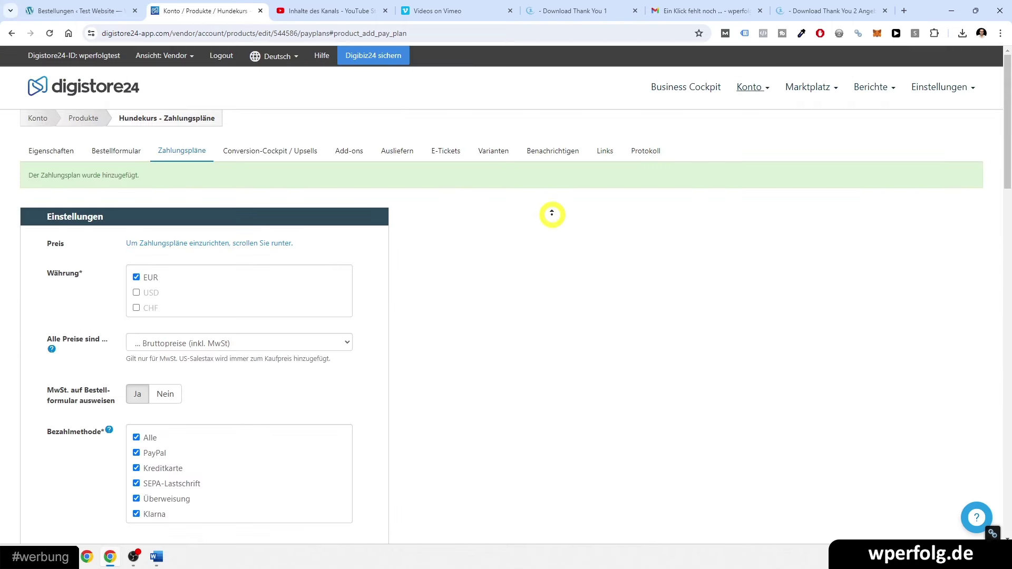
- Copy the Hundekurs Bestellformular link from the product's Links tab
{"action": "left_click", "coordinate": [237, 153]}
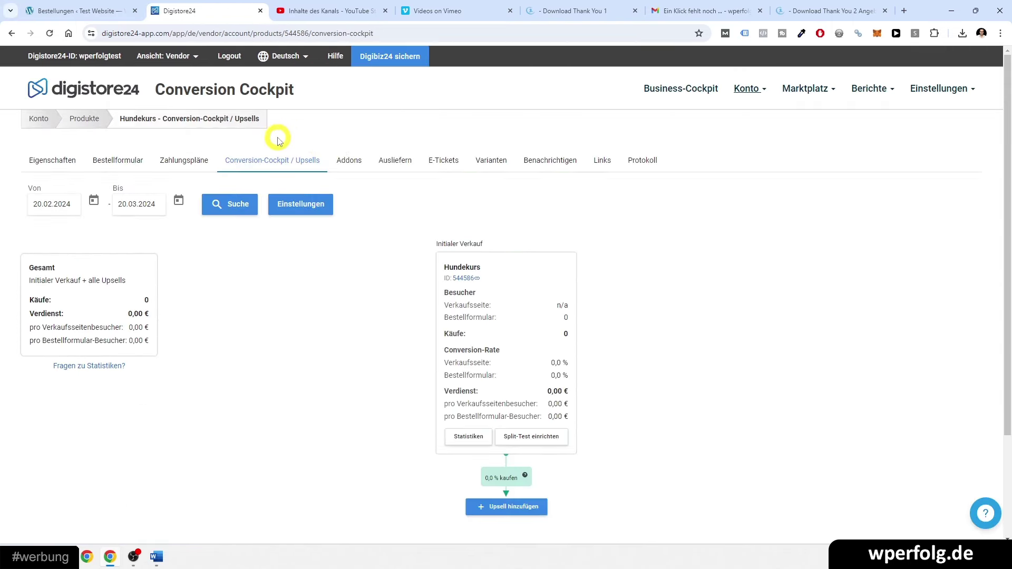
{"action": "left_click", "coordinate": [358, 162]}
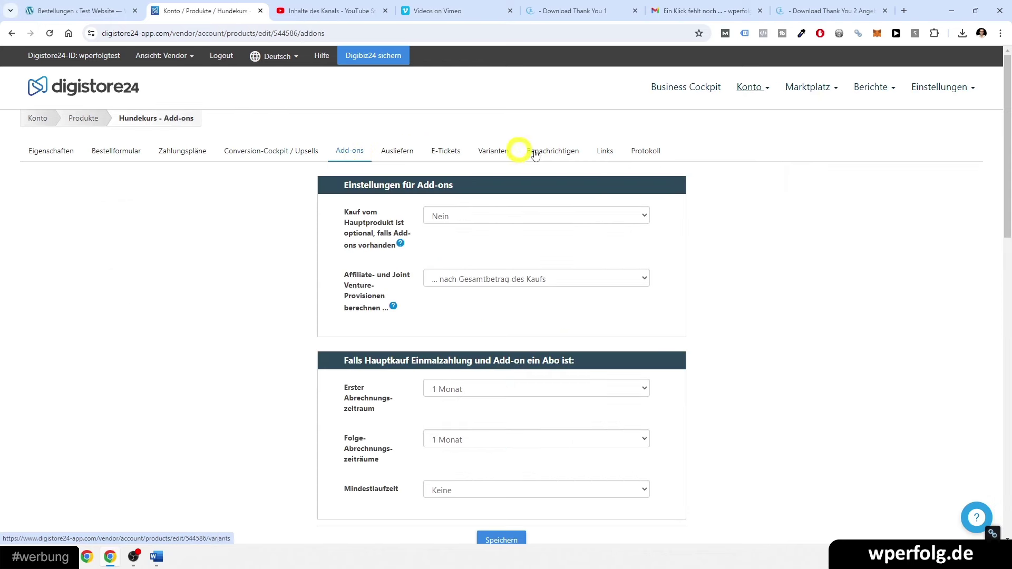
{"action": "left_click", "coordinate": [605, 153]}
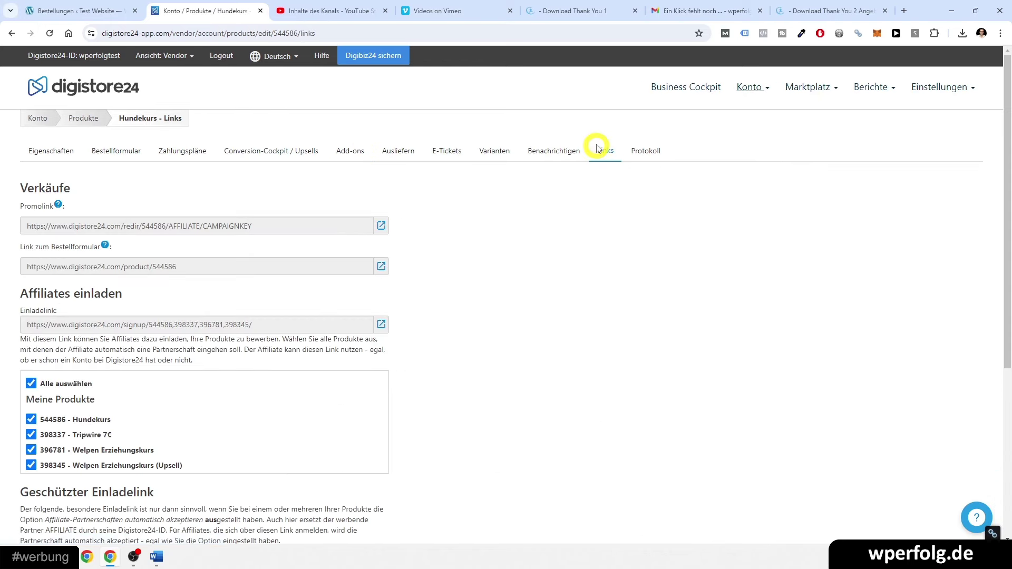
{"action": "left_click", "coordinate": [121, 269]}
{"action": "key", "text": "ctrl+c"}
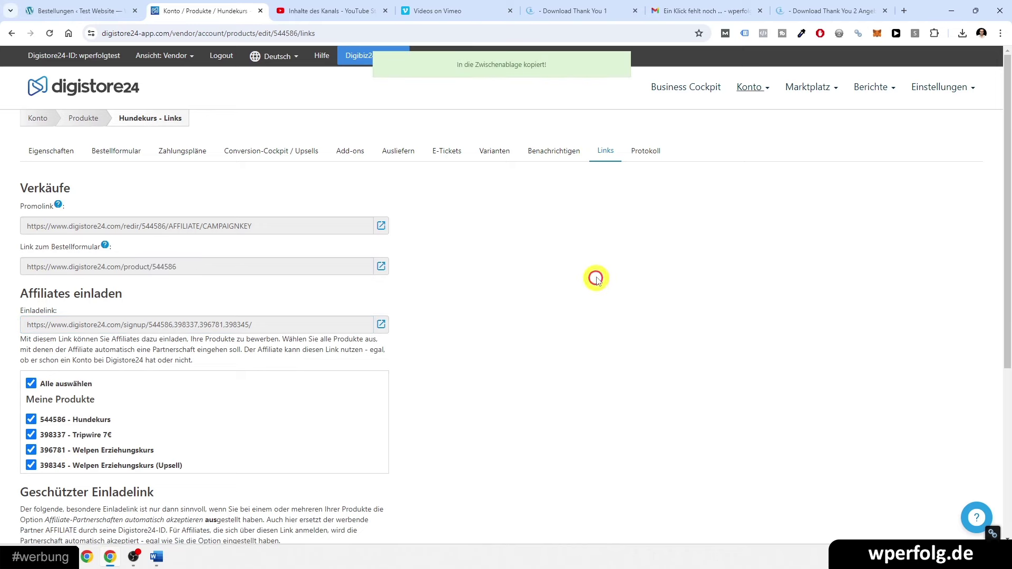
- Load the lp.wperfolg.de landing page in the last browser tab
{"action": "left_click", "coordinate": [835, 10]}
{"action": "left_click", "coordinate": [594, 31]}
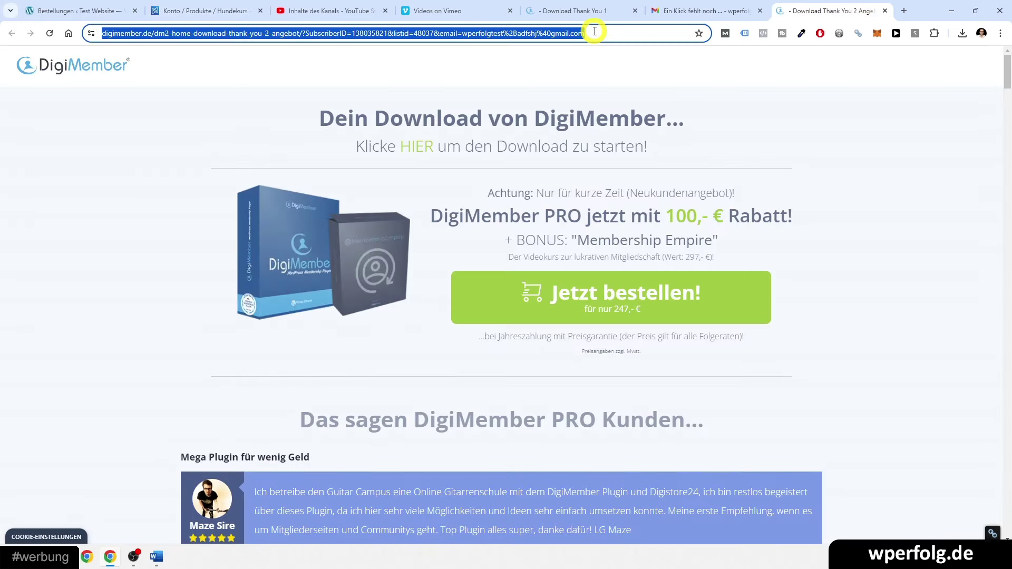
{"action": "type", "text": "lp.wperfolg.de"}
{"action": "key", "text": "Return"}
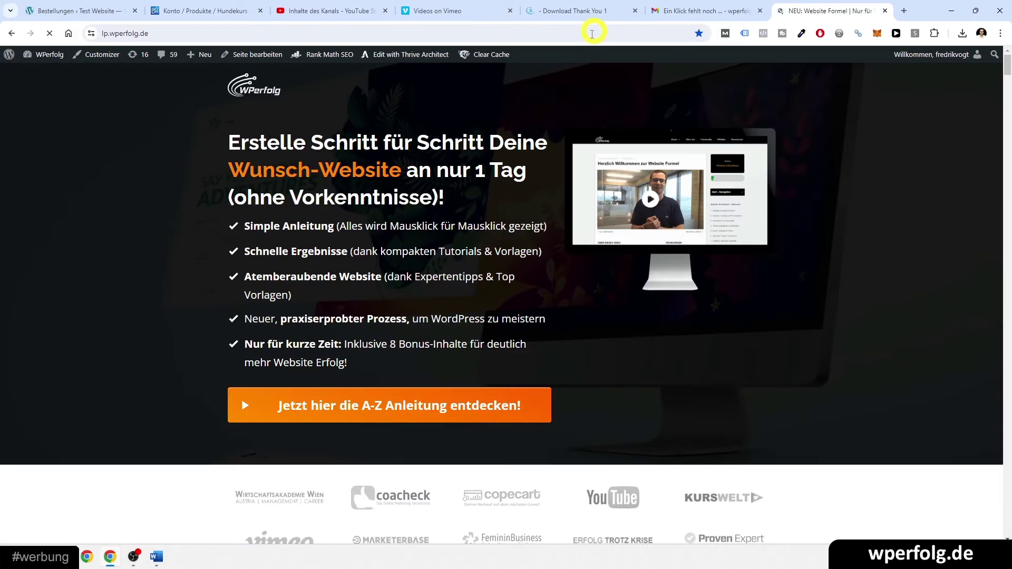
{"action": "scroll", "coordinate": [829, 348], "scroll_direction": "down", "scroll_amount": 5}
{"action": "scroll", "coordinate": [828, 295], "scroll_direction": "up", "scroll_amount": 5}
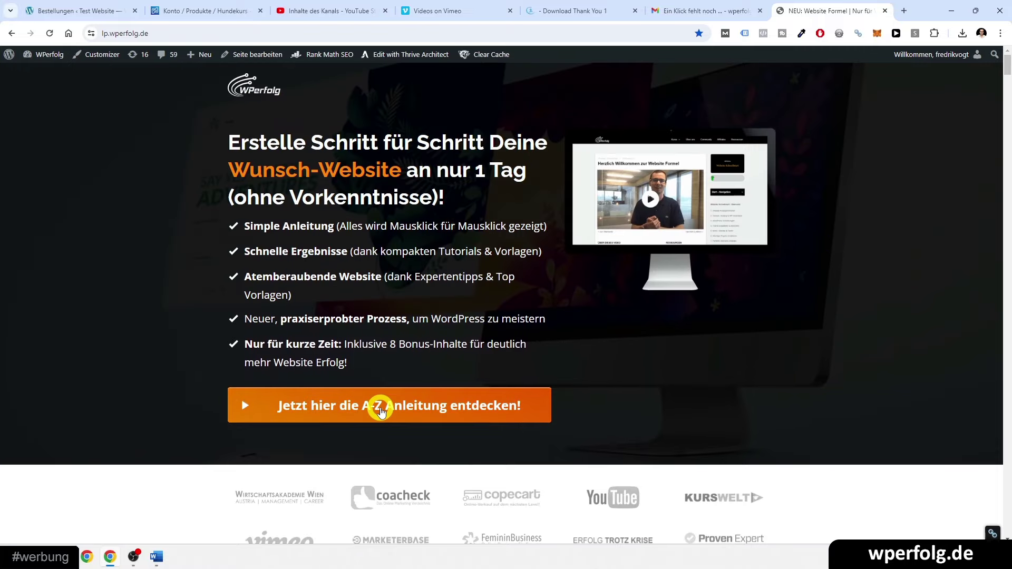
- Open the Hundekurs order form from the copied link
{"action": "left_click", "coordinate": [242, 33]}
{"action": "key", "text": "ctrl+v"}
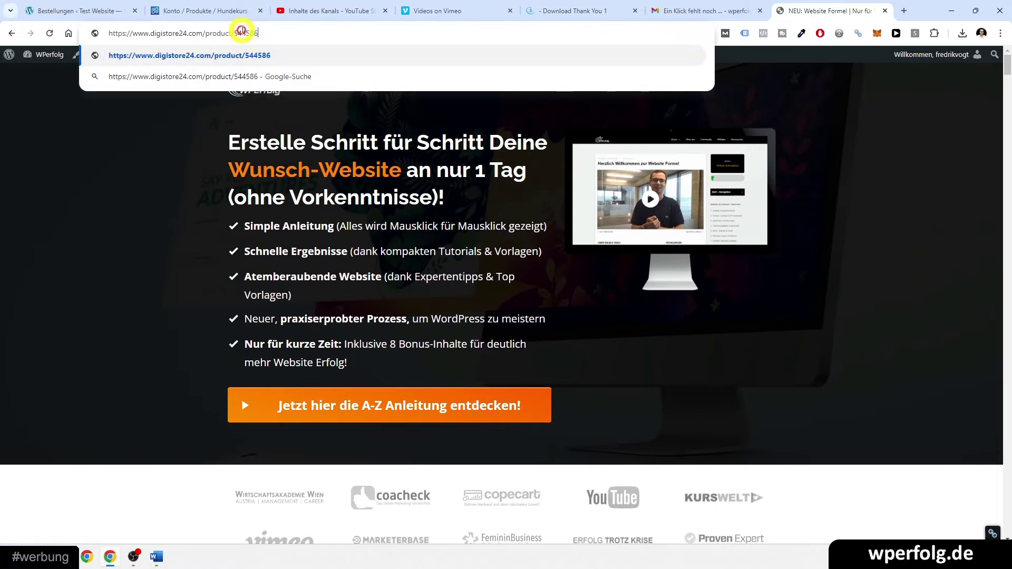
{"action": "key", "text": "Return"}
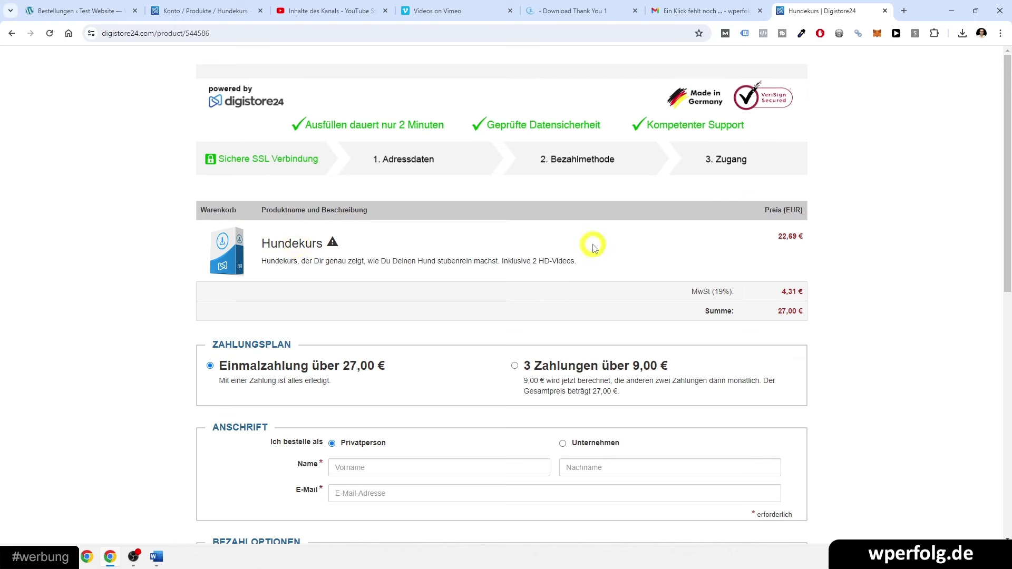
{"action": "scroll", "coordinate": [296, 256], "scroll_direction": "down", "scroll_amount": 2}
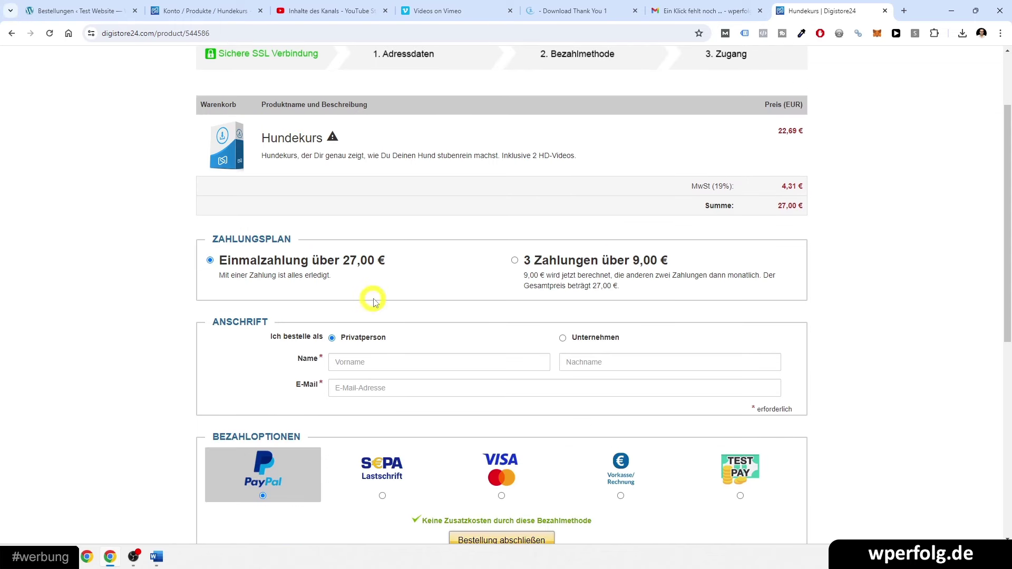
{"action": "scroll", "coordinate": [376, 303], "scroll_direction": "down", "scroll_amount": 1}
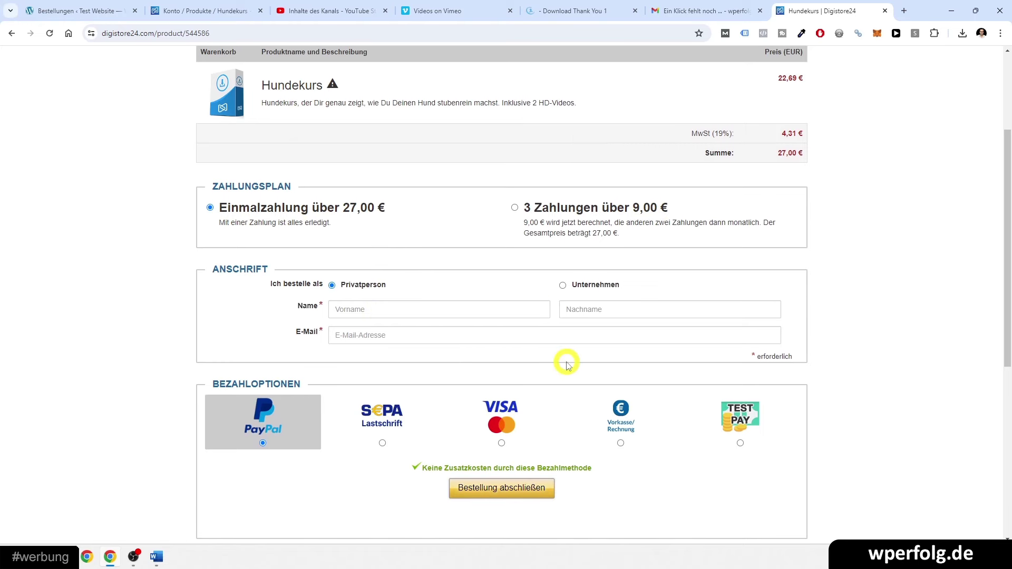
{"action": "scroll", "coordinate": [564, 362], "scroll_direction": "down", "scroll_amount": 2}
- Fill in the test buyer's first name, last name and e-mail, and choose TEST PAY
{"action": "left_click", "coordinate": [359, 199]}
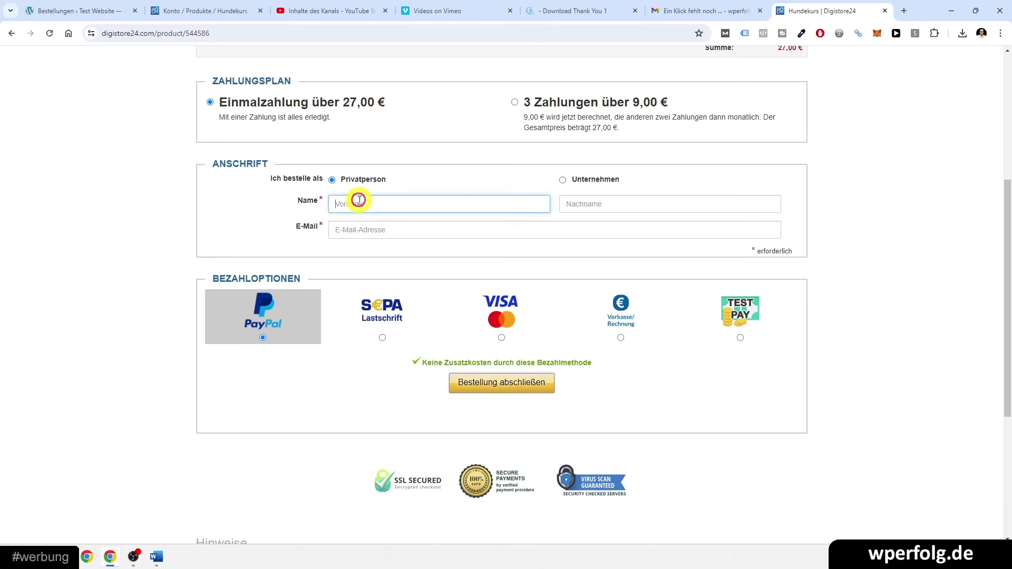
{"action": "key", "text": "Tab"}
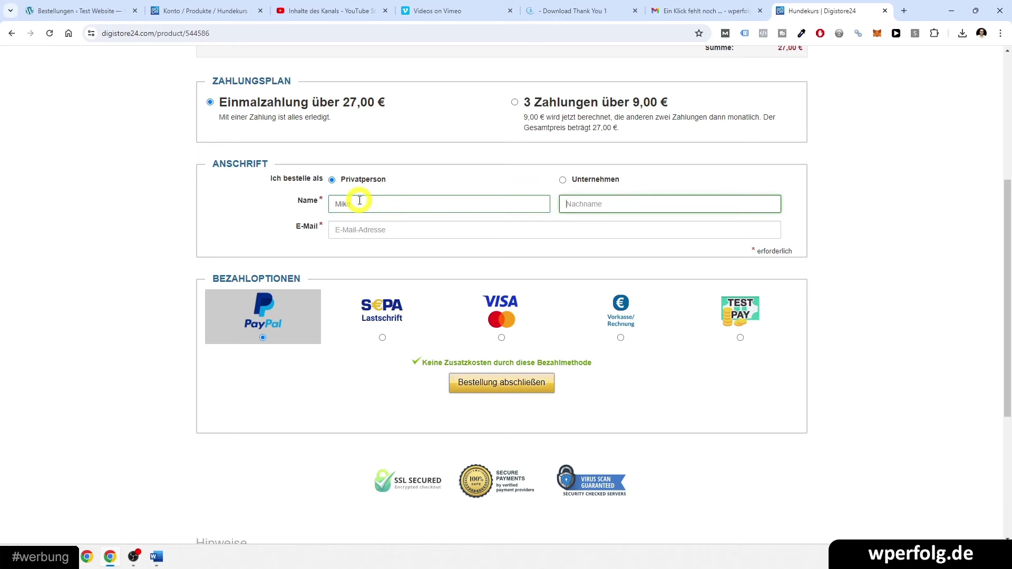
{"action": "key", "text": "Tab"}
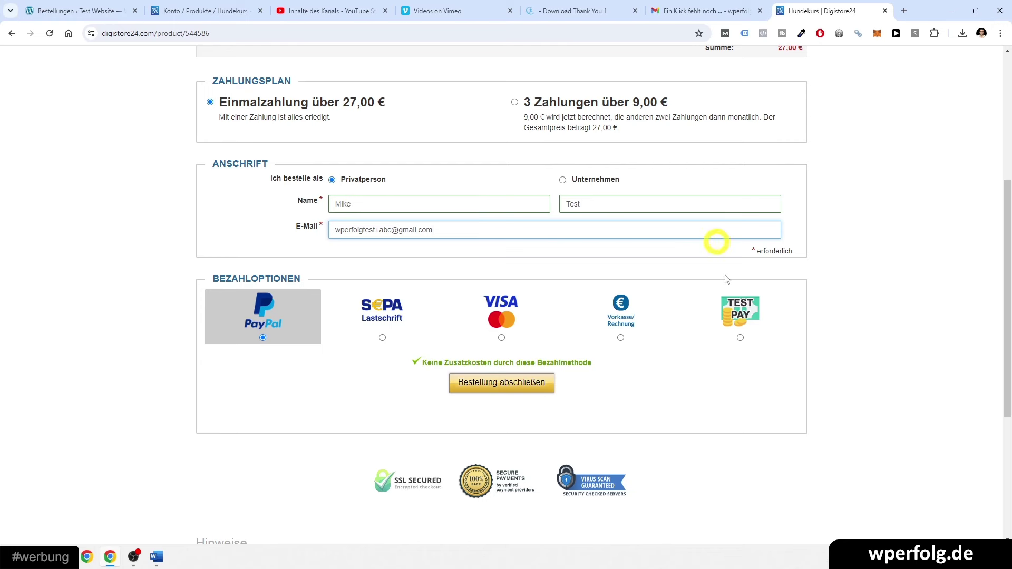
{"action": "left_click", "coordinate": [740, 311]}
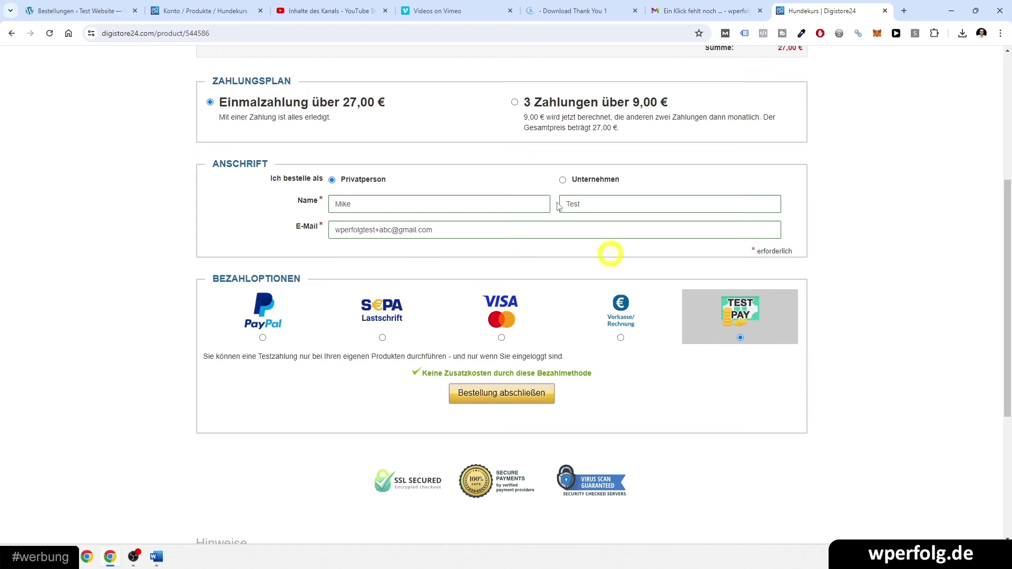
{"action": "left_click", "coordinate": [218, 4]}
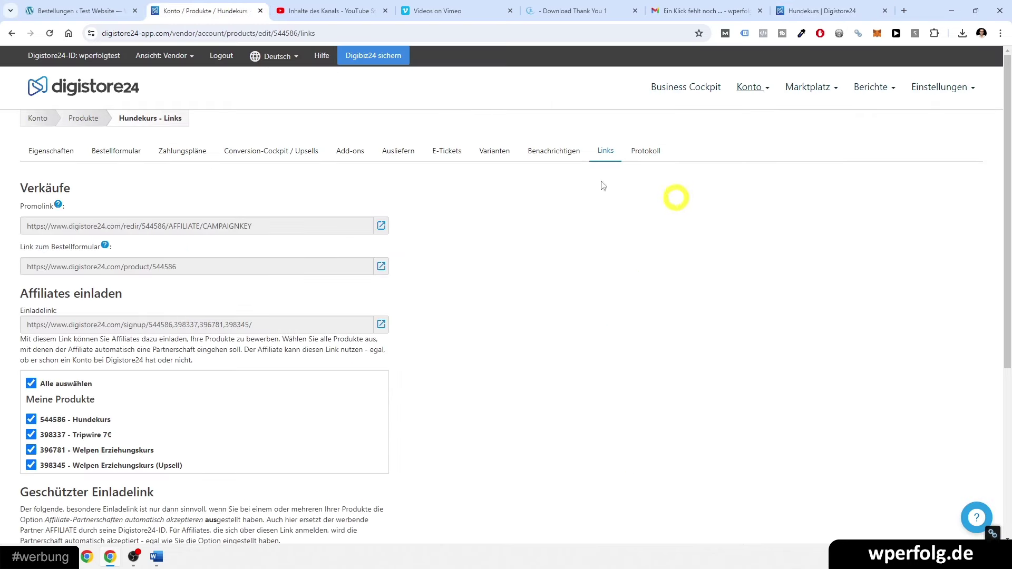
- View the Digistore24 Produkte list, then return to the WordPress Bestellungen tab
{"action": "left_click", "coordinate": [84, 118]}
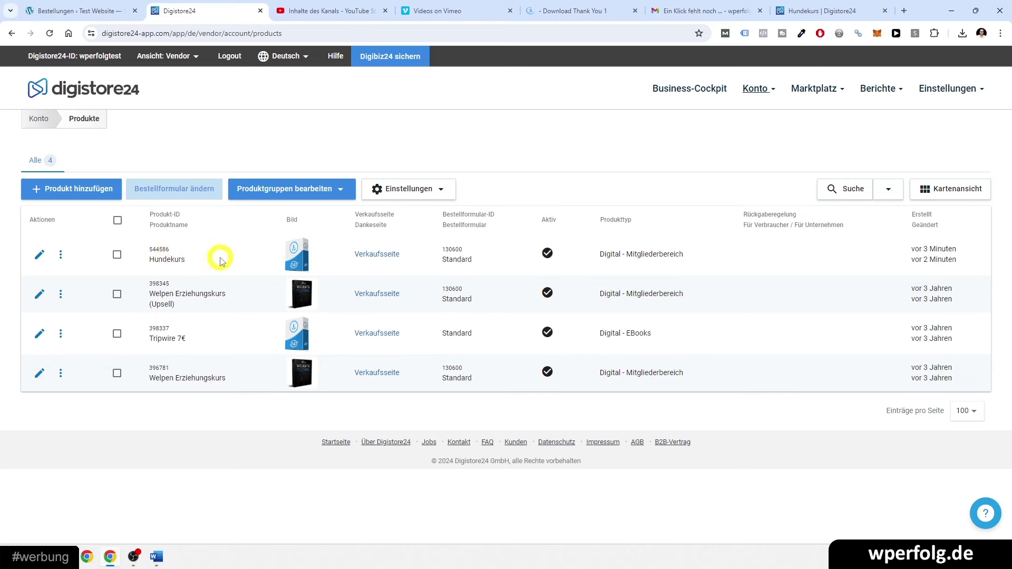
{"action": "left_click", "coordinate": [75, 4]}
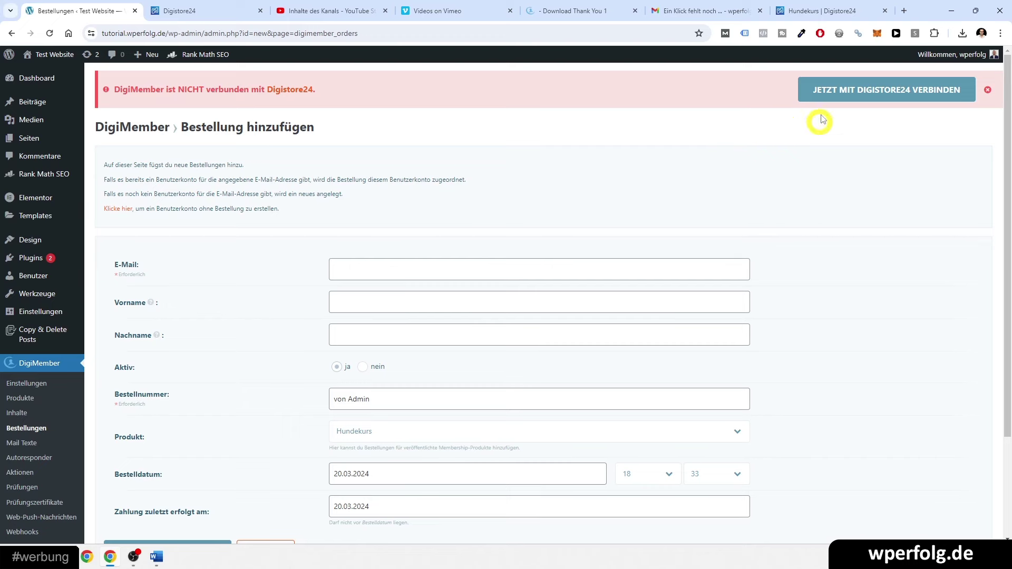
- Dismiss the not-connected warning and go to DigiMember Einstellungen
{"action": "scroll", "coordinate": [158, 327], "scroll_direction": "down", "scroll_amount": 3}
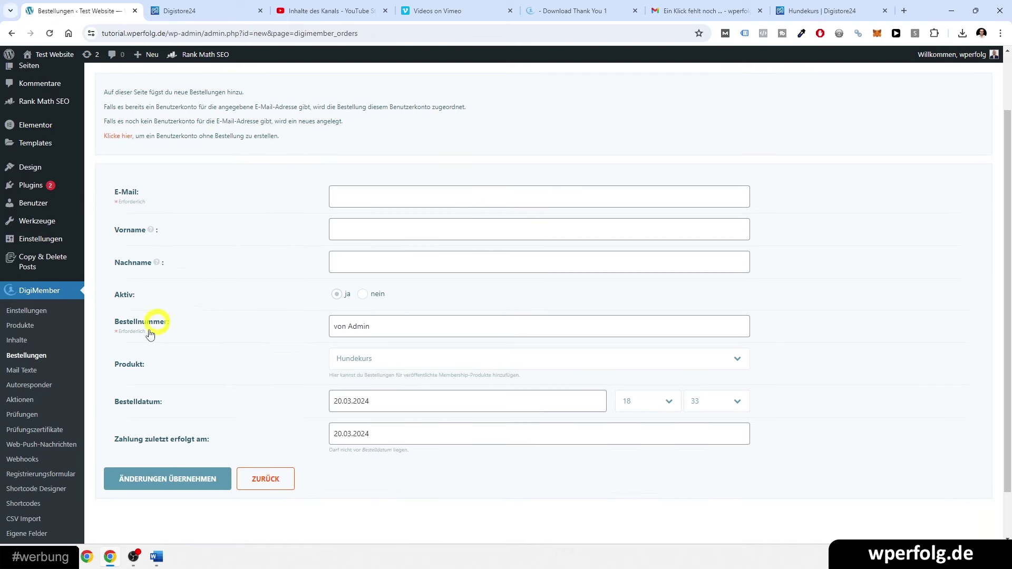
{"action": "scroll", "coordinate": [199, 321], "scroll_direction": "up", "scroll_amount": 3}
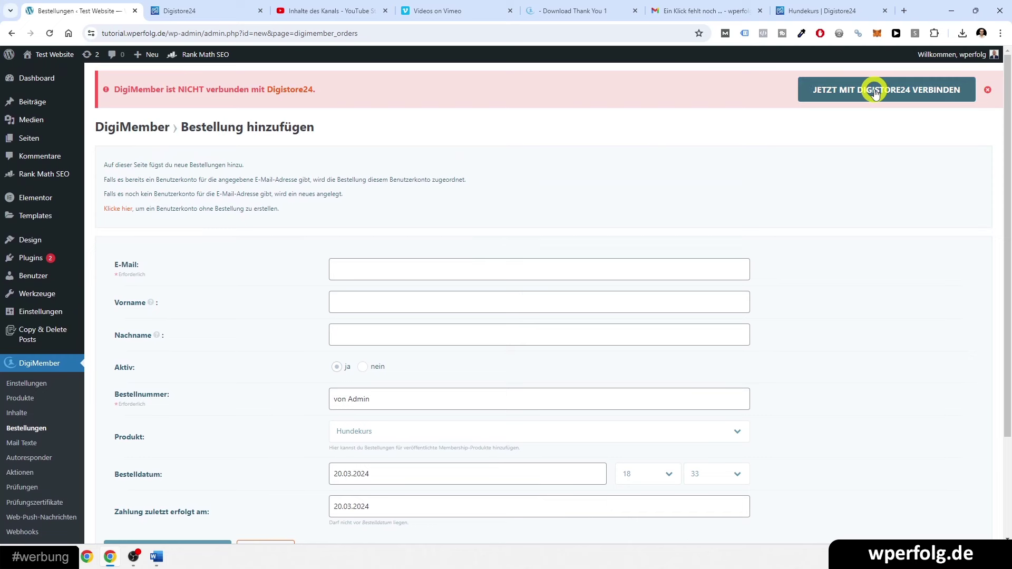
{"action": "left_click", "coordinate": [987, 90]}
{"action": "left_click", "coordinate": [27, 375]}
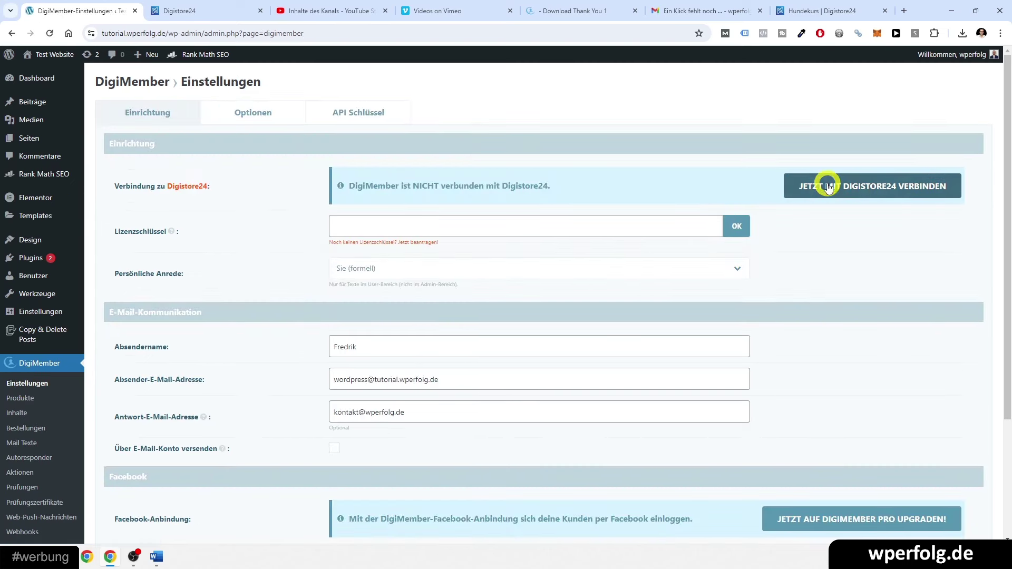
- Start the Digistore24 connection and sign in with the account e-mail and password
{"action": "left_click", "coordinate": [828, 186]}
{"action": "left_click", "coordinate": [521, 153]}
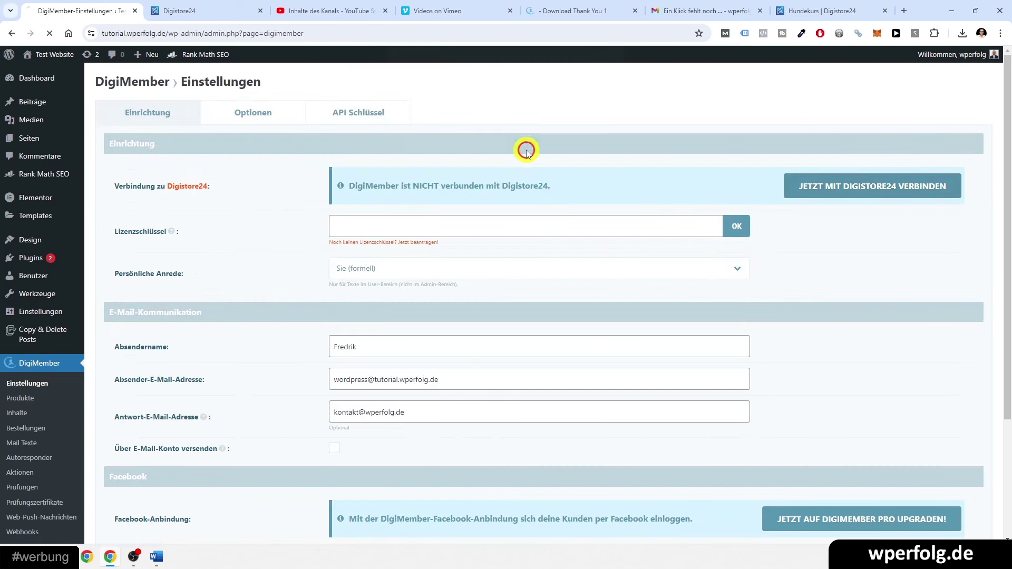
{"action": "left_click", "coordinate": [434, 248]}
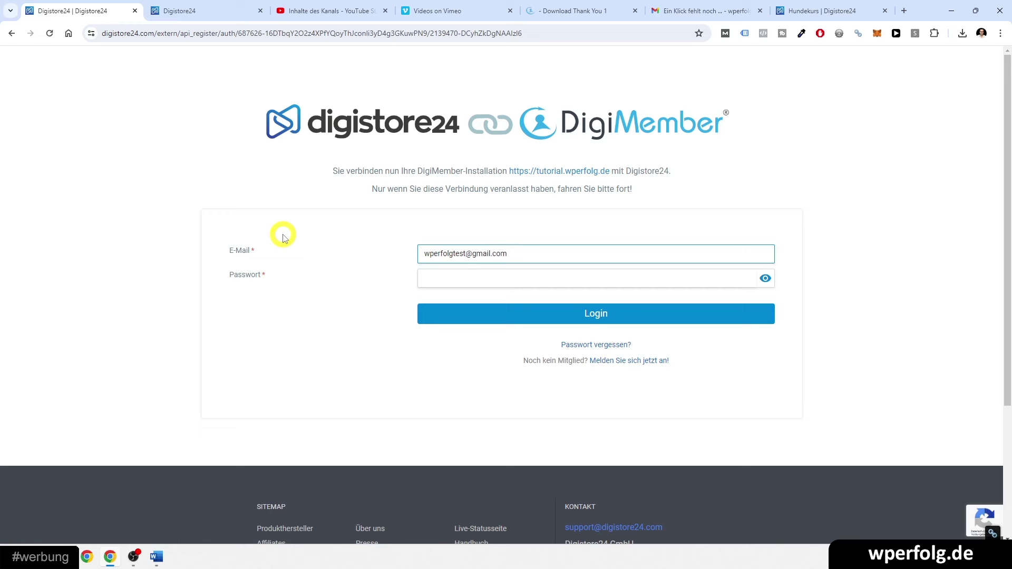
{"action": "key", "text": "Tab"}
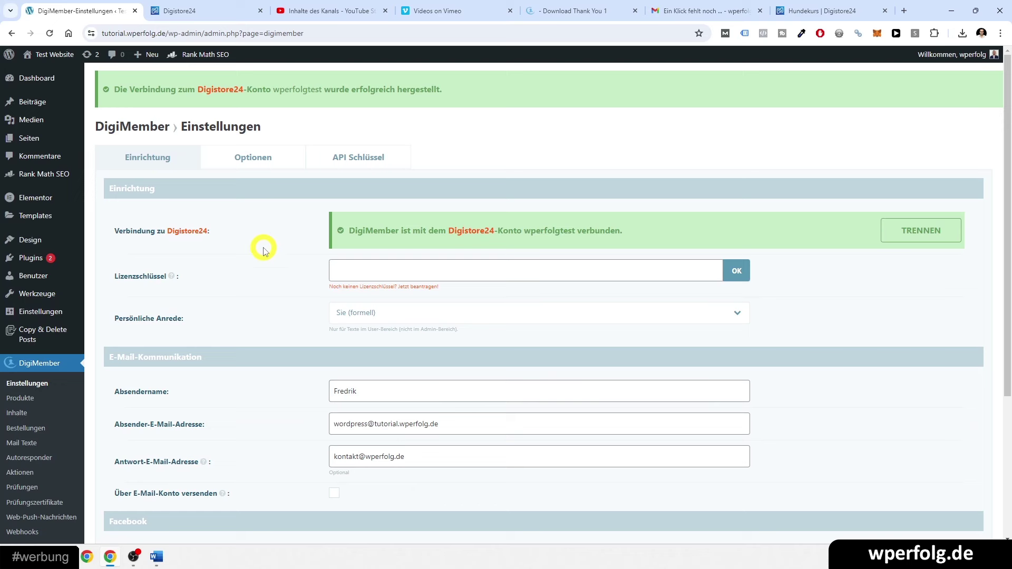
- Compare the DigiMember product list with the Digistore24 products
{"action": "left_click", "coordinate": [14, 399]}
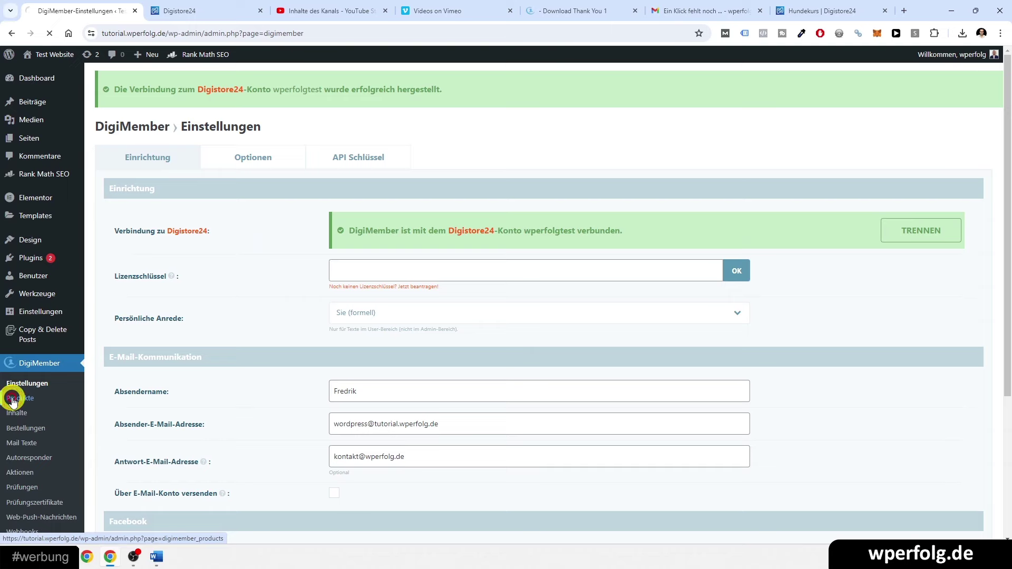
{"action": "mouse_move", "coordinate": [99, 268]}
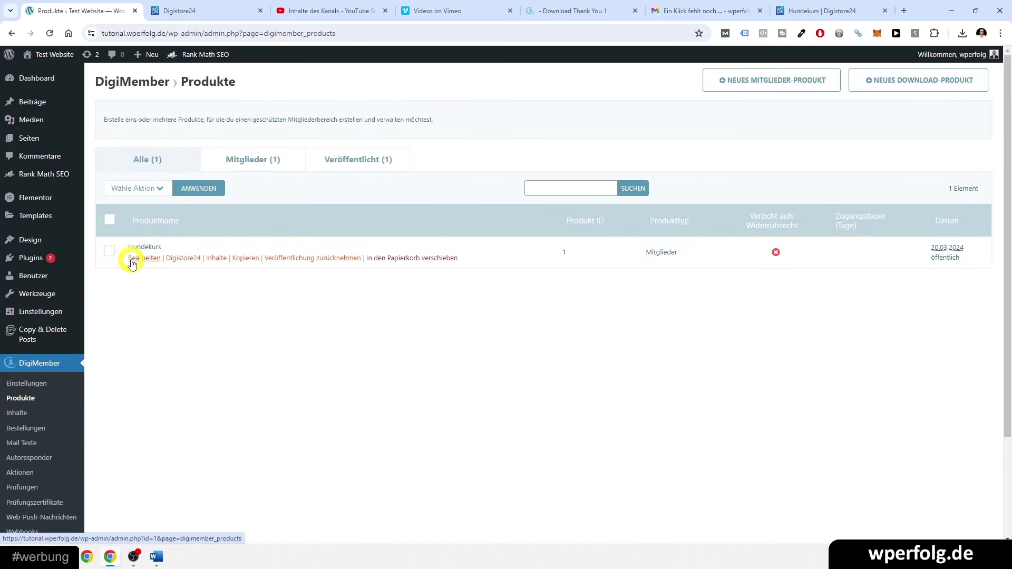
{"action": "left_click", "coordinate": [218, 7]}
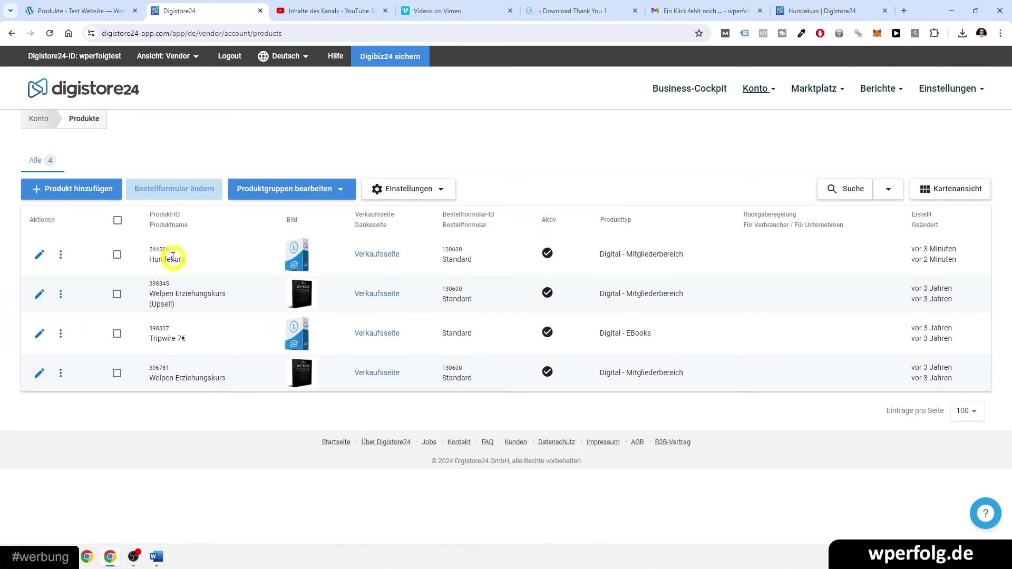
{"action": "left_click", "coordinate": [39, 4]}
- Assign Digistore24 product '544586 – Hundekurs' to the Hundekurs product and save
{"action": "mouse_move", "coordinate": [136, 260]}
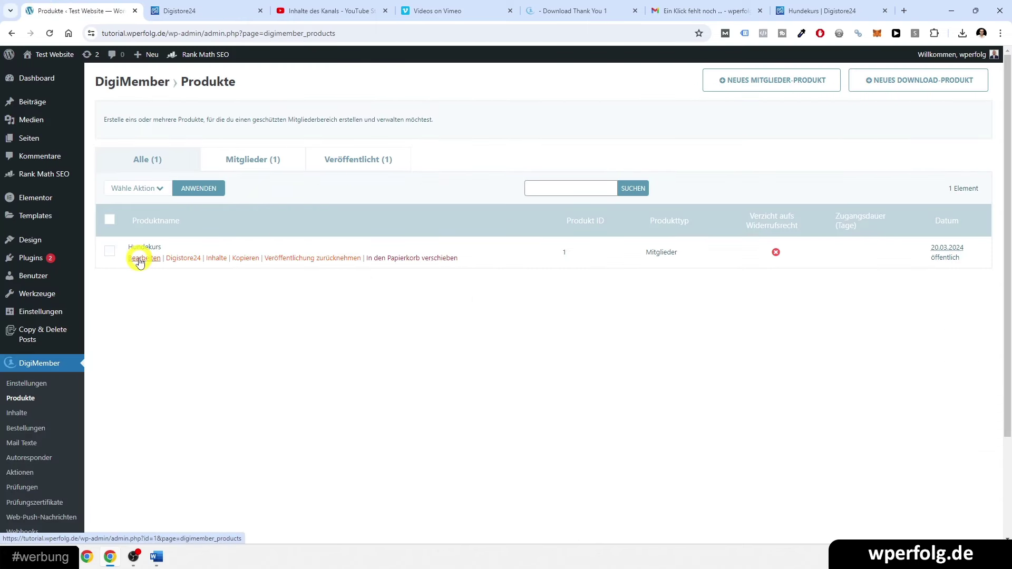
{"action": "left_click", "coordinate": [141, 260]}
{"action": "left_click", "coordinate": [252, 116]}
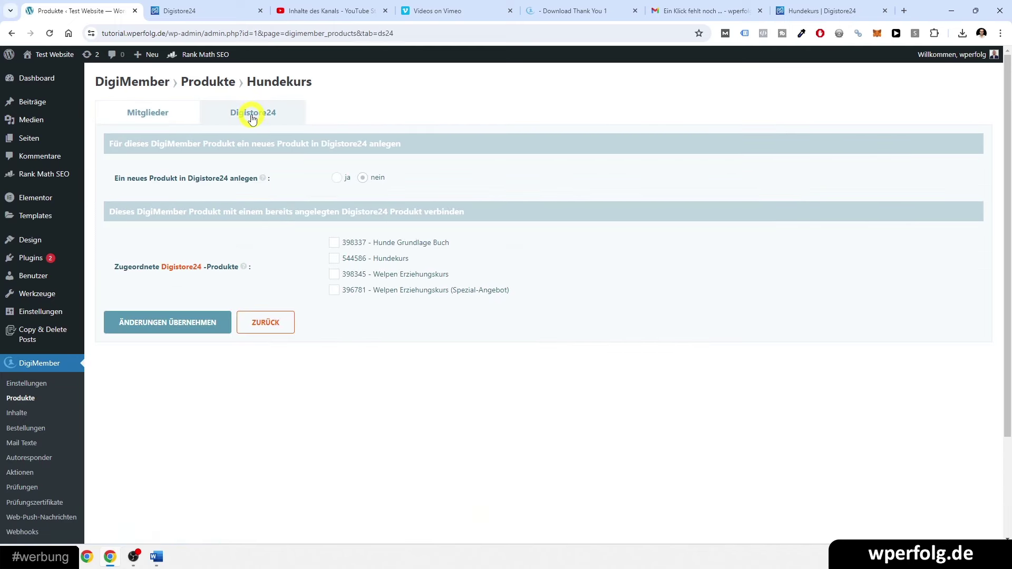
{"action": "left_click", "coordinate": [333, 258]}
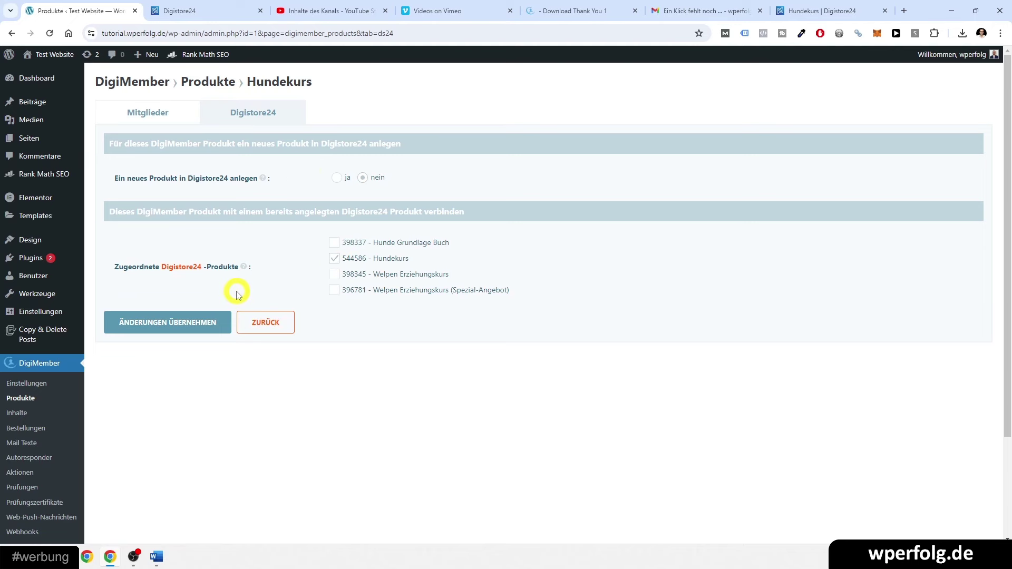
{"action": "left_click", "coordinate": [168, 324]}
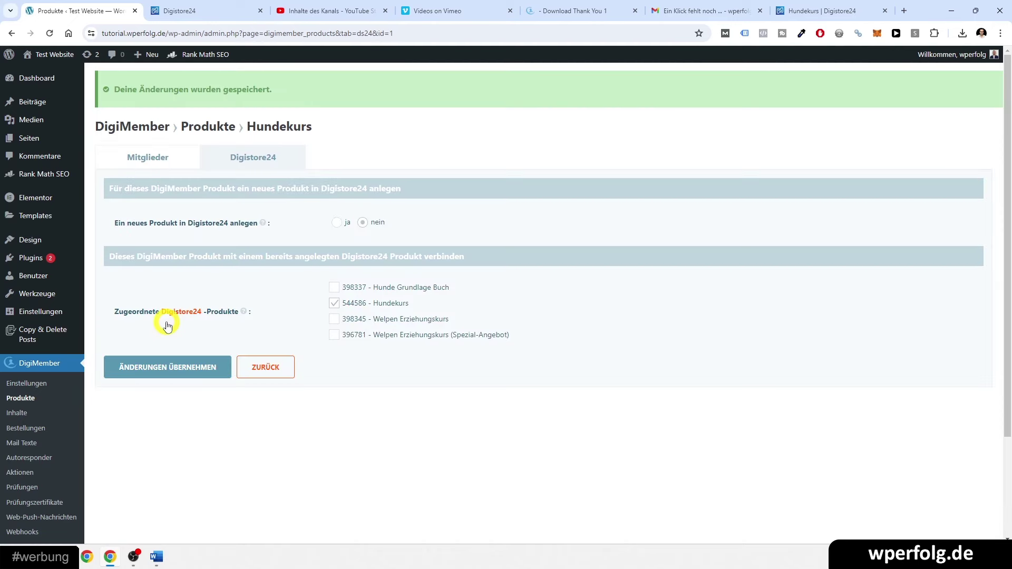
{"action": "left_click", "coordinate": [154, 158]}
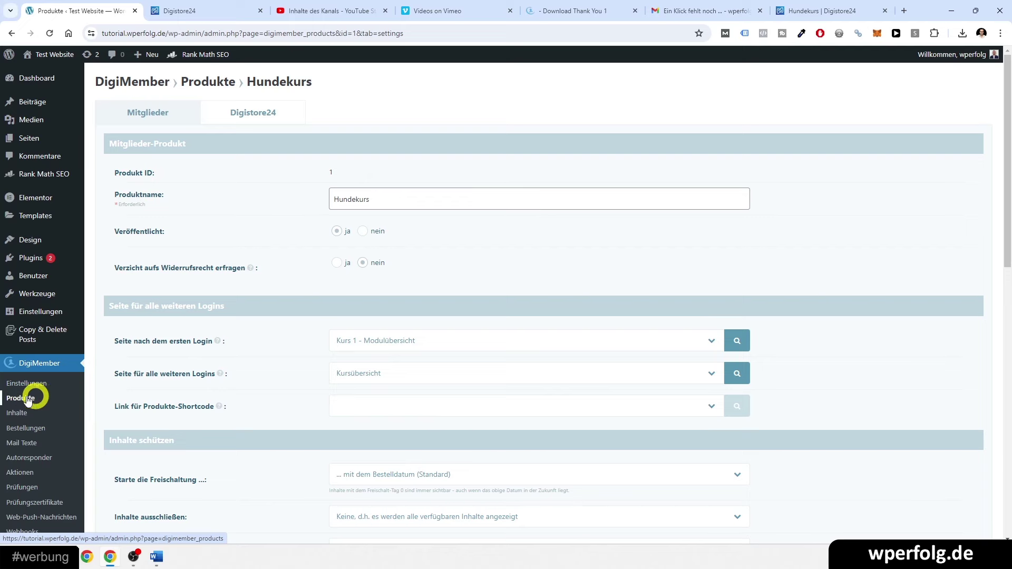
{"action": "left_click", "coordinate": [203, 10]}
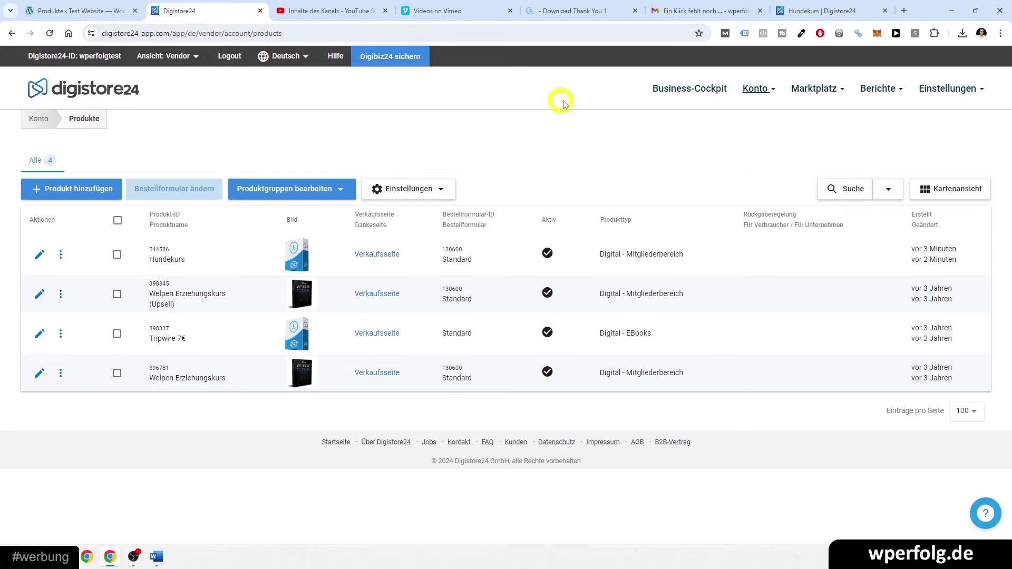
- Reload the Hundekurs checkout and enter the test buyer's first and last name
{"action": "mouse_move", "coordinate": [840, 4]}
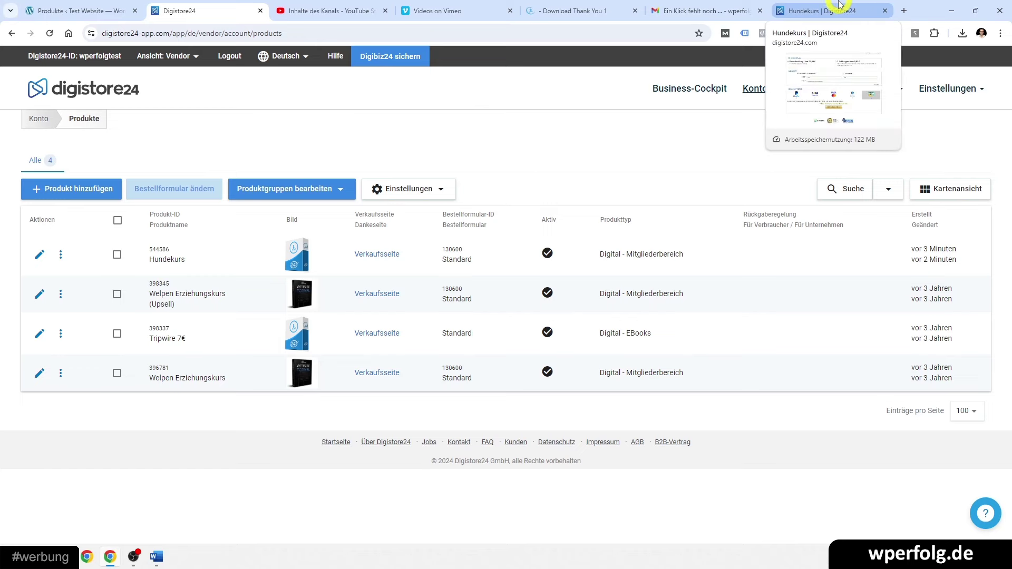
{"action": "left_click", "coordinate": [840, 4]}
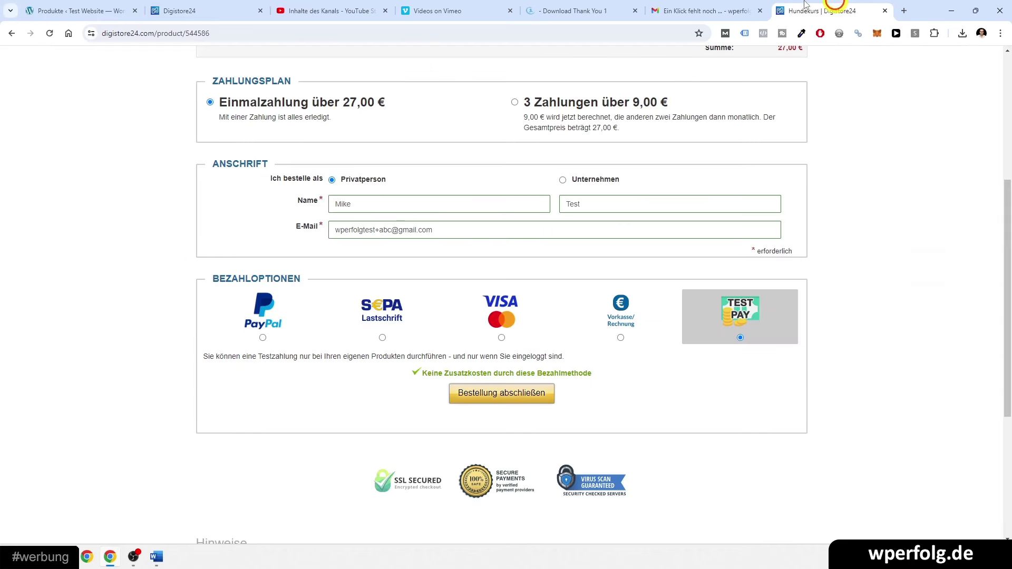
{"action": "left_click", "coordinate": [49, 33]}
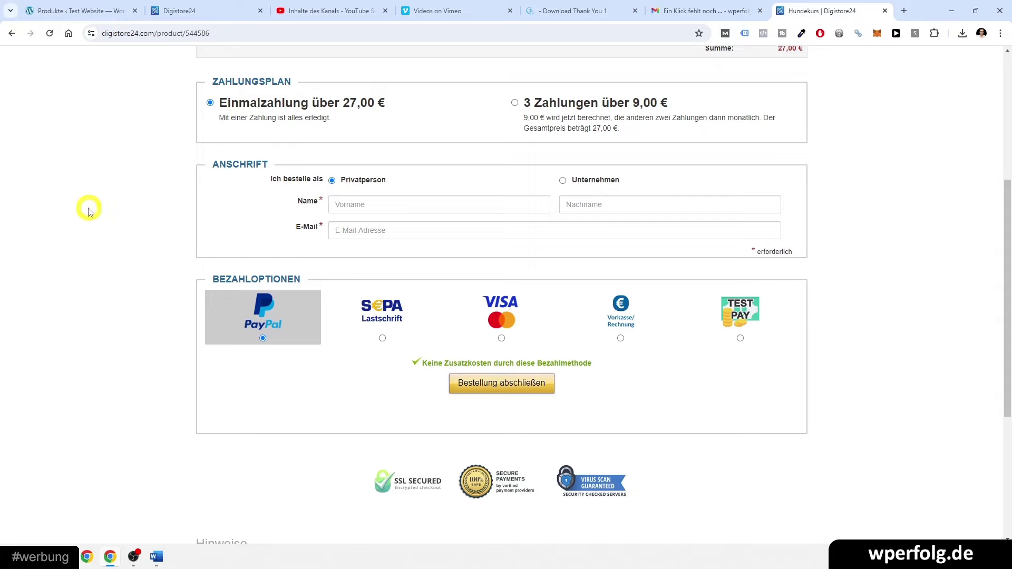
{"action": "left_click", "coordinate": [341, 259]}
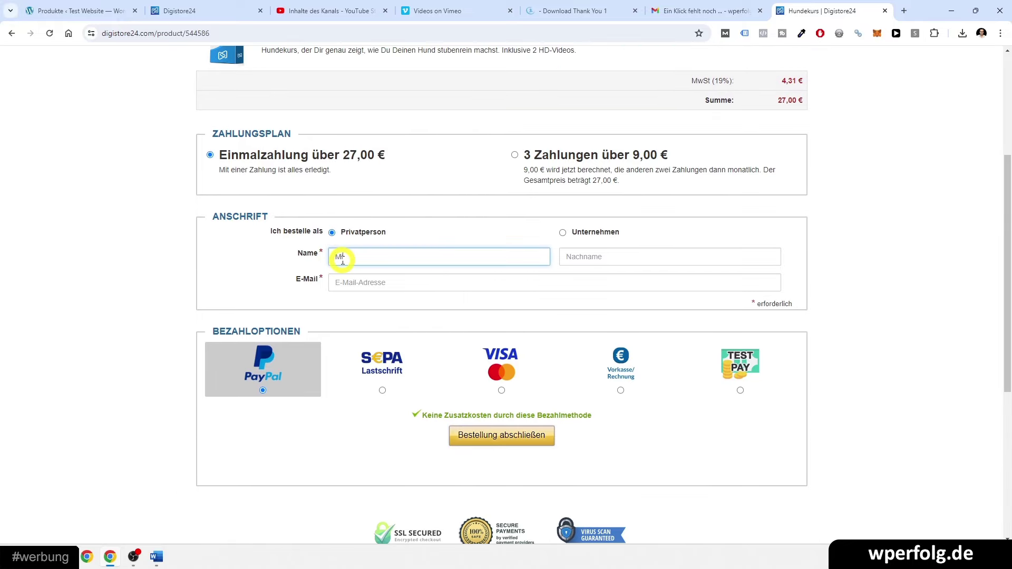
{"action": "type", "text": "Mike"}
{"action": "key", "text": "Tab"}
{"action": "key", "text": "Tab"}
{"action": "type", "text": "w"}
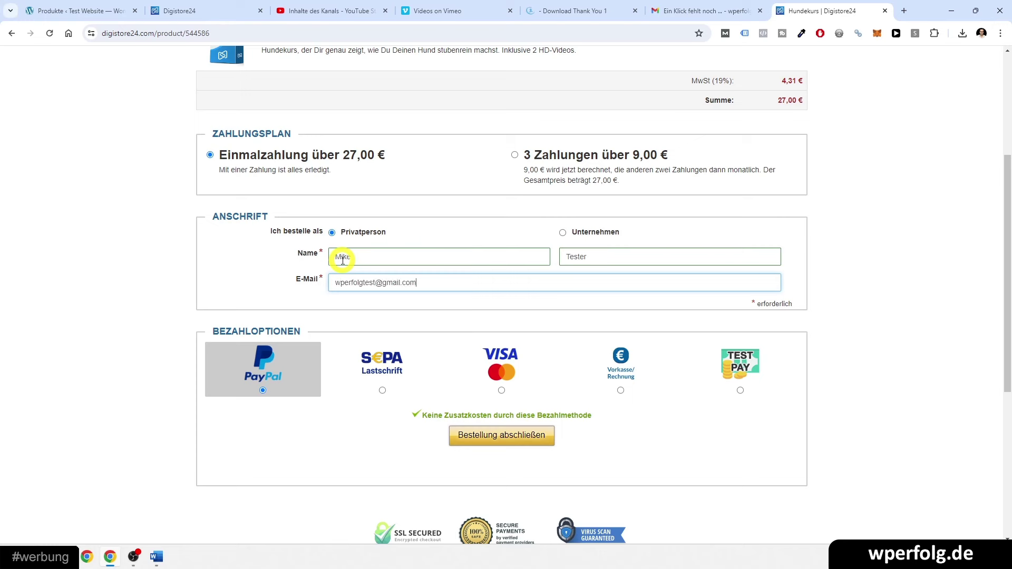
- Pay with Test Pay and submit the Hundekurs order as a Testzahlung
{"action": "left_click", "coordinate": [704, 363]}
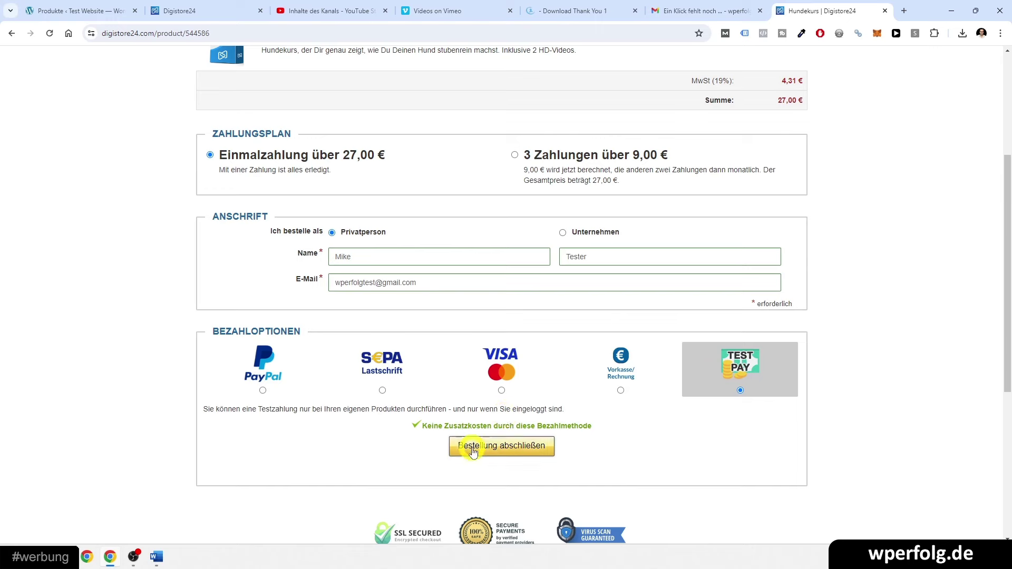
{"action": "left_click", "coordinate": [498, 451]}
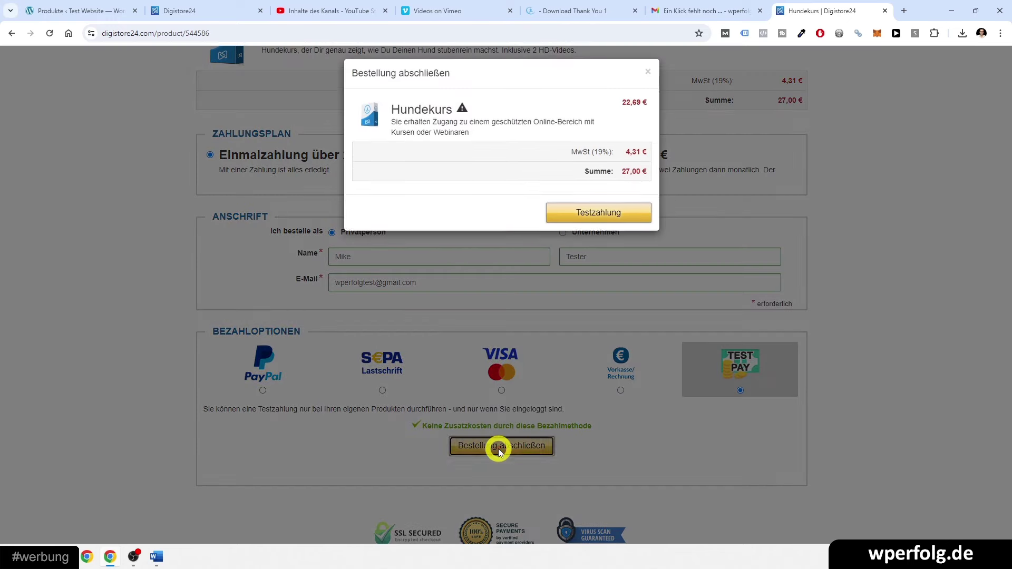
{"action": "left_click", "coordinate": [588, 218]}
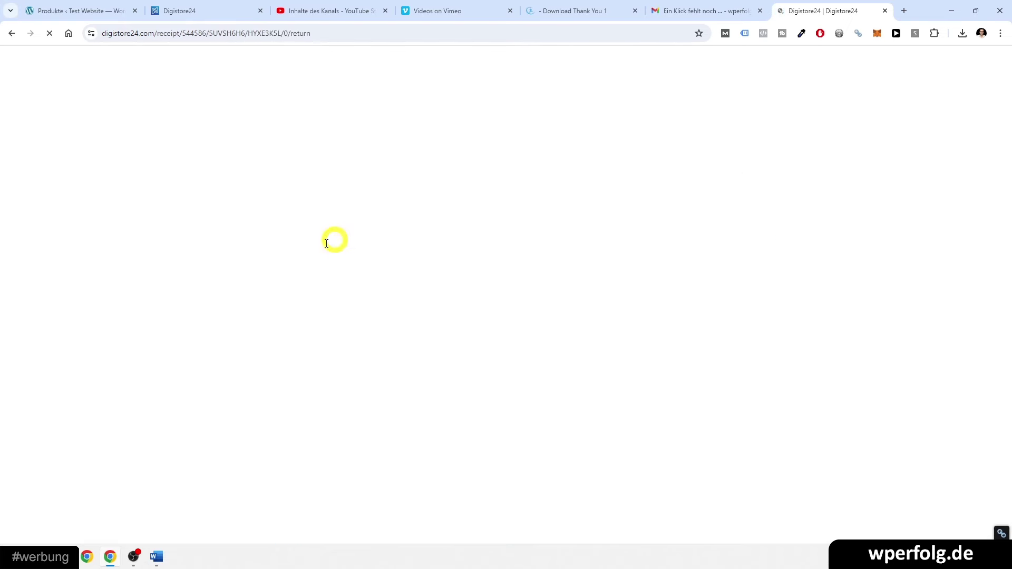
- Copy the Login-URL from the Hundekurs order receipt
{"action": "left_click", "coordinate": [349, 240]}
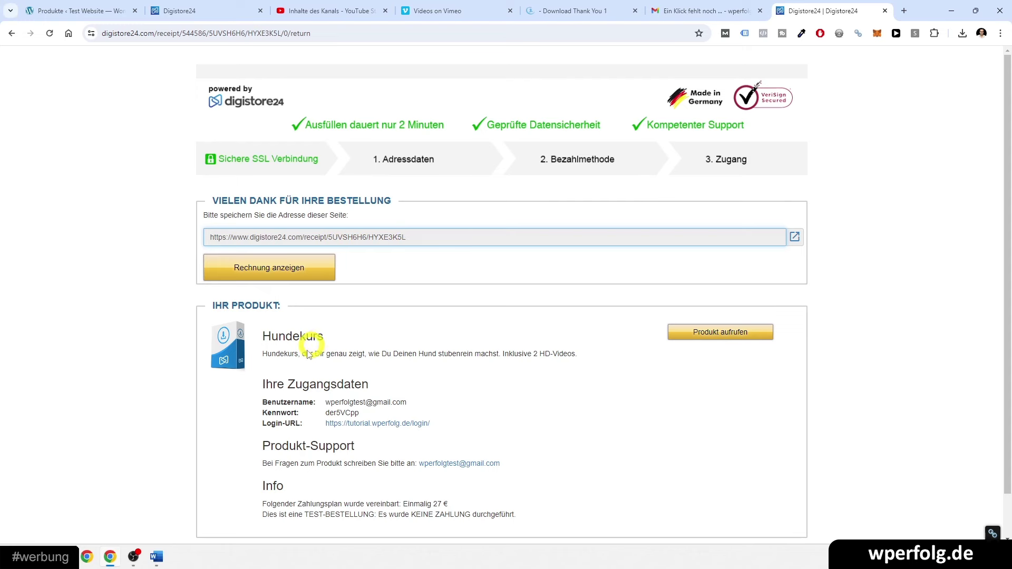
{"action": "right_click", "coordinate": [387, 426]}
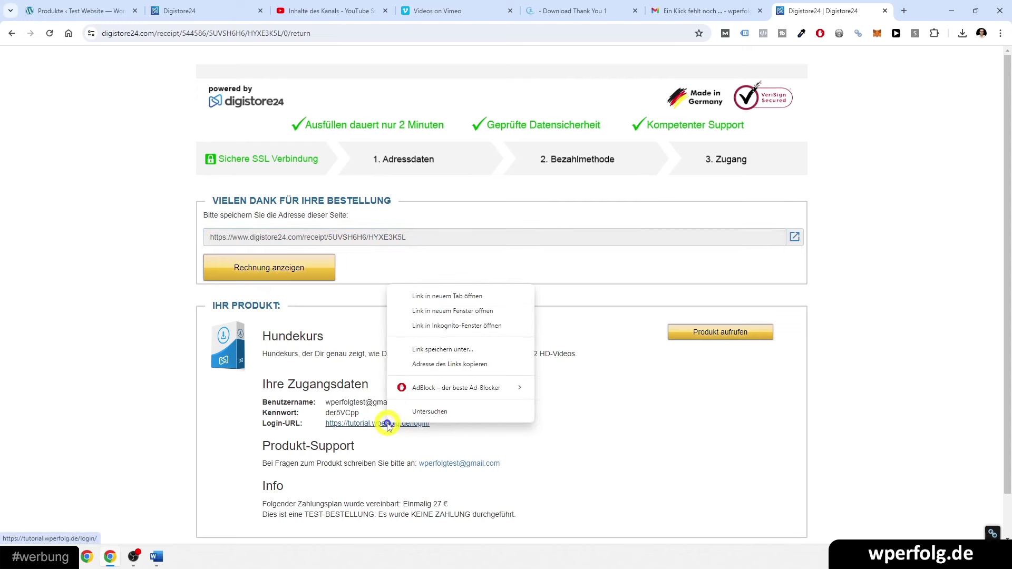
{"action": "left_click", "coordinate": [447, 369]}
- Open the copied tutorial.wperfolg.de login page in a new incognito window
{"action": "left_click", "coordinate": [1000, 33]}
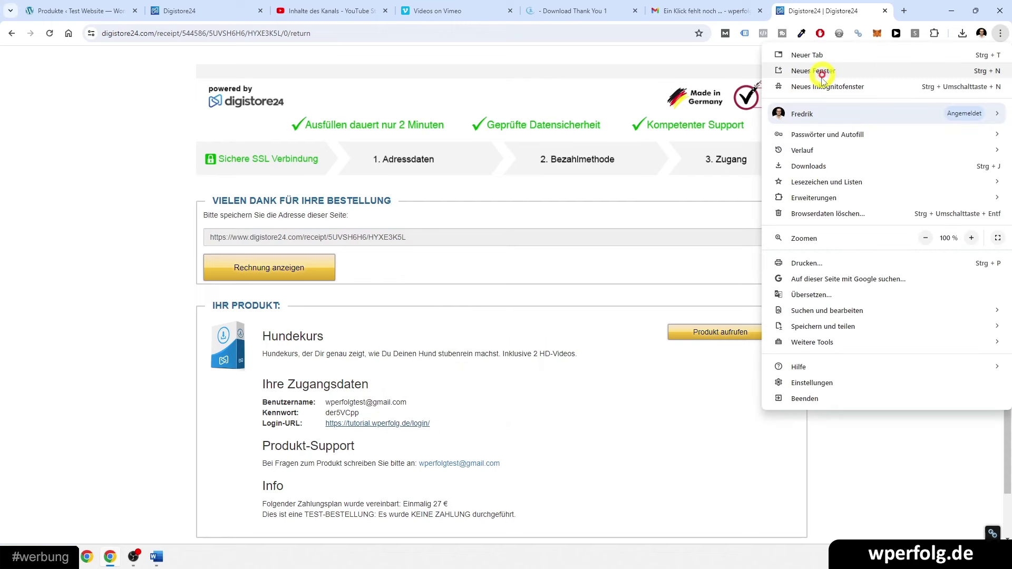
{"action": "left_click", "coordinate": [817, 85]}
{"action": "type", "text": "https://tutorial.wperfolg.de/login/"}
{"action": "key", "text": "Return"}
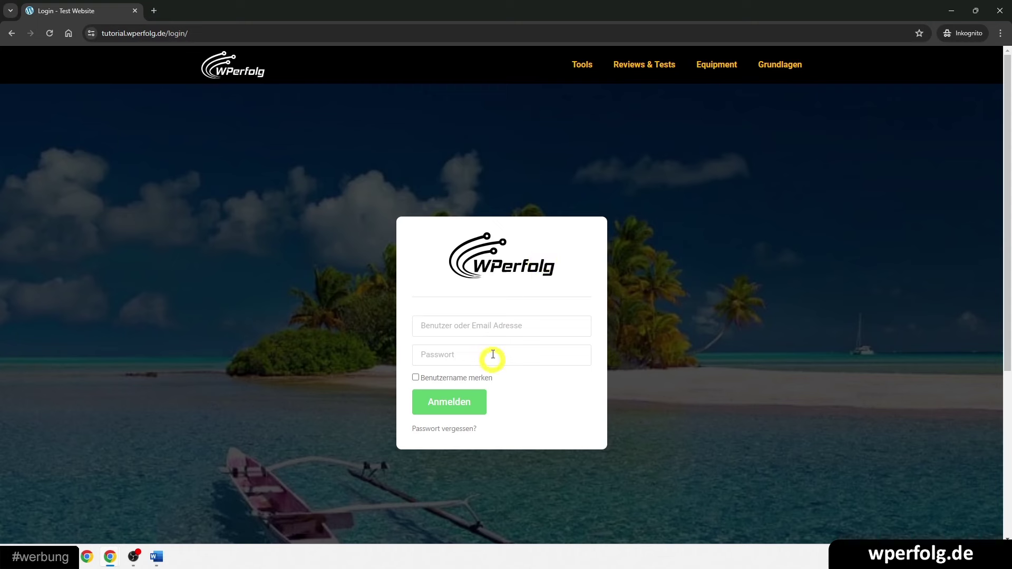
- Copy the test buyer's password from the receipt into the login form's password field
{"action": "left_click", "coordinate": [443, 328]}
{"action": "type", "text": "https://tutorial.wperfolg.de/login/"}
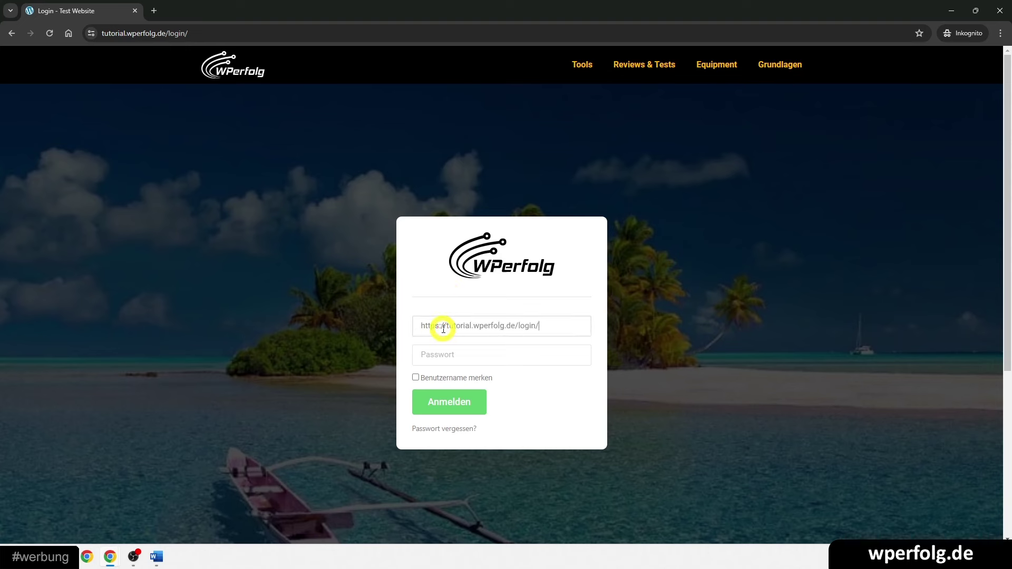
{"action": "key", "text": "ctrl+z"}
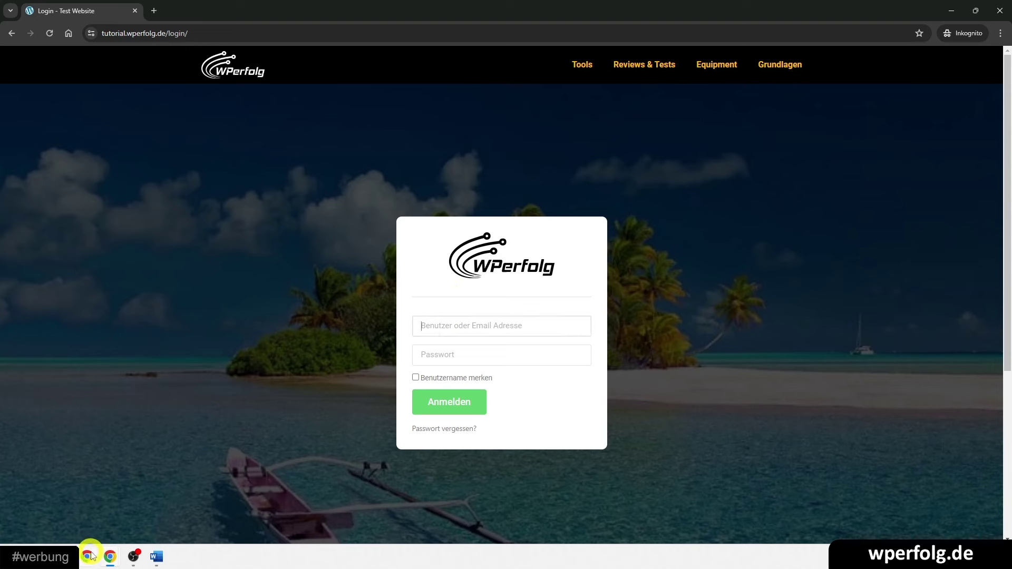
{"action": "key", "text": "alt+Tab"}
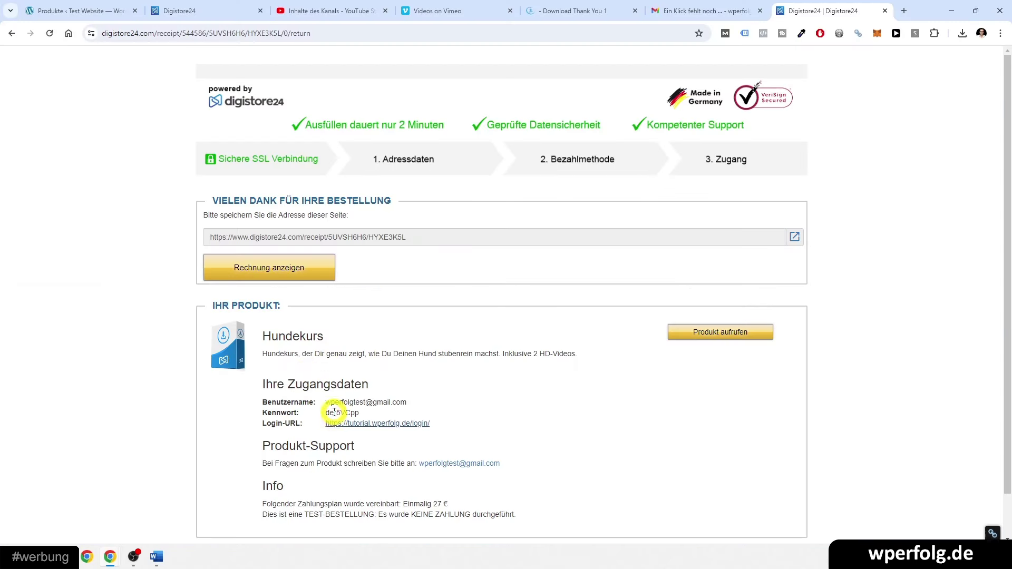
{"action": "double_click", "coordinate": [332, 412]}
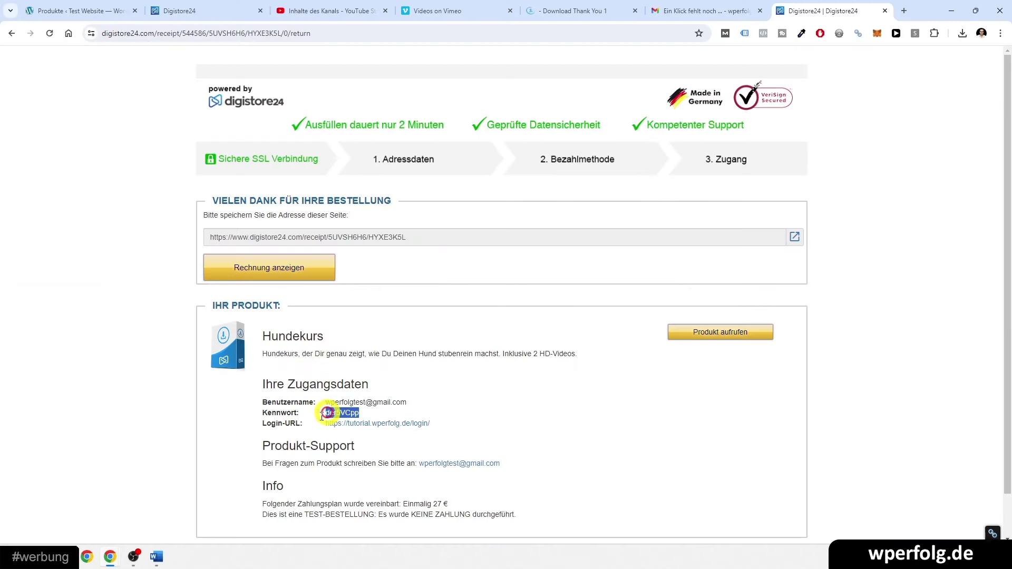
{"action": "mouse_move", "coordinate": [110, 556]}
{"action": "left_click", "coordinate": [191, 479]}
{"action": "left_click", "coordinate": [428, 354]}
{"action": "key", "text": "ctrl+v"}
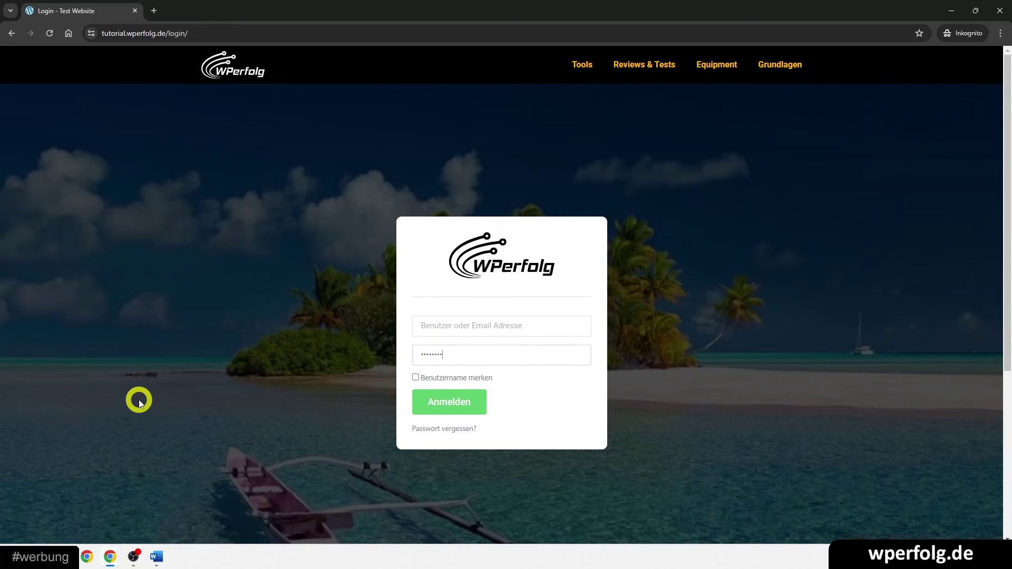
- Fill in the buyer's username from the receipt, tick Benutzername merken, and log in
{"action": "key", "text": "alt+Tab"}
{"action": "left_click", "coordinate": [333, 402]}
{"action": "left_click_drag", "start_coordinate": [333, 402], "coordinate": [406, 403]}
{"action": "key", "text": "ctrl+c"}
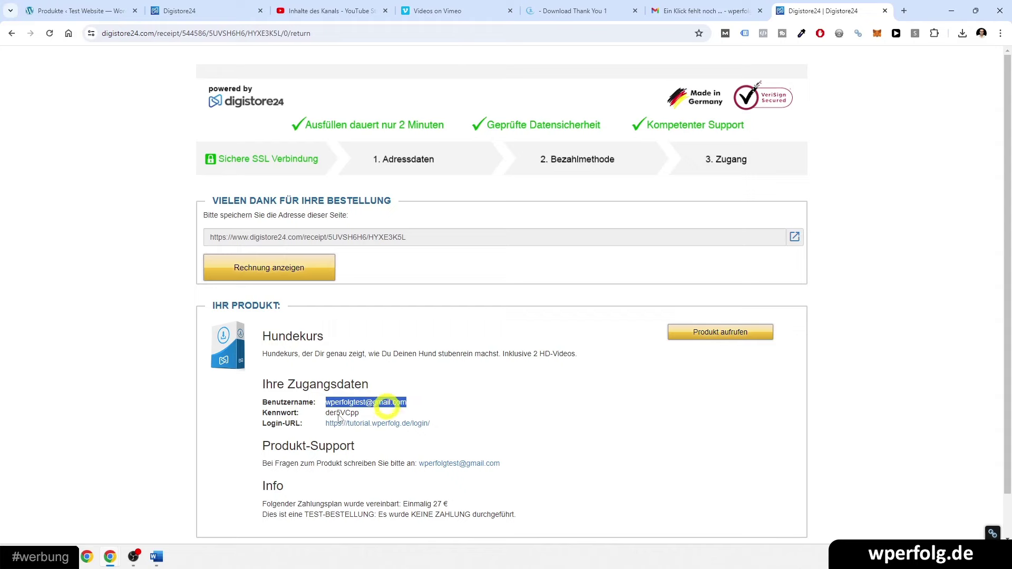
{"action": "mouse_move", "coordinate": [106, 565]}
{"action": "left_click", "coordinate": [159, 501]}
{"action": "left_click", "coordinate": [436, 327]}
{"action": "key", "text": "ctrl+v"}
{"action": "left_click", "coordinate": [419, 377]}
{"action": "left_click", "coordinate": [417, 400]}
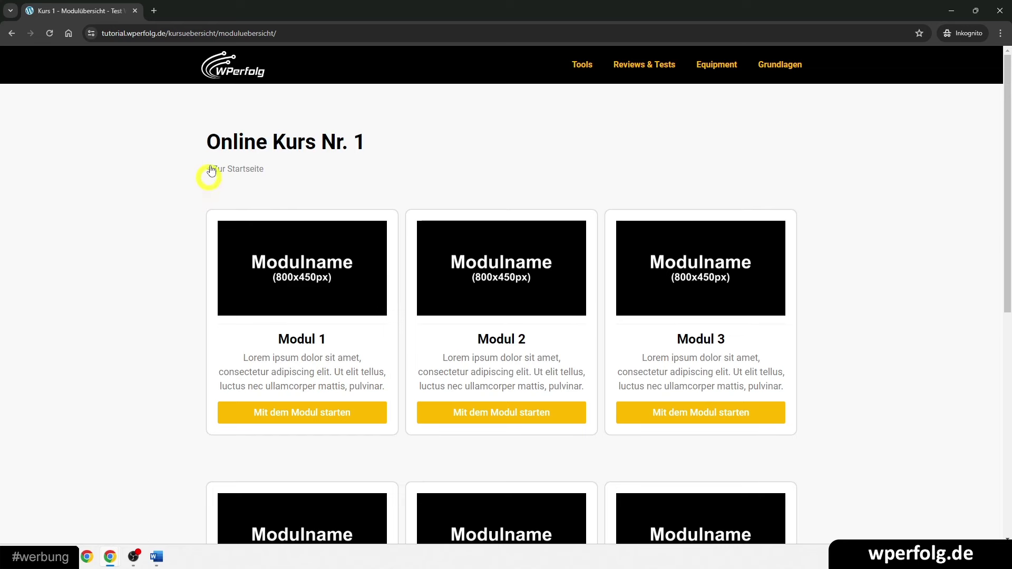
- Test Zur Startseite, which gives a not-found page, then load /kursuebersicht/ instead
{"action": "left_click", "coordinate": [216, 168]}
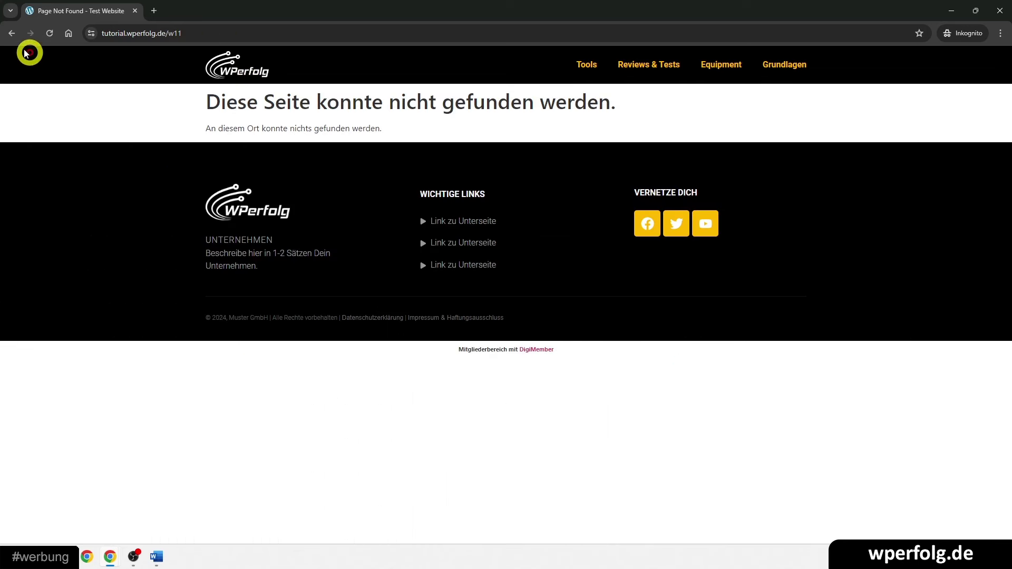
{"action": "key", "text": "alt+Left"}
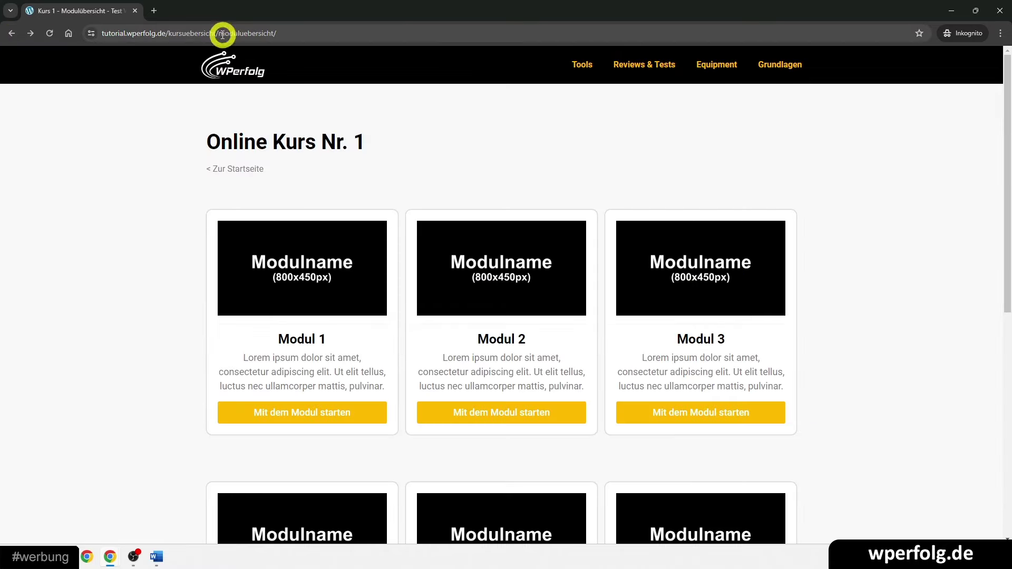
{"action": "left_click_drag", "start_coordinate": [223, 34], "coordinate": [429, 33]}
{"action": "key", "text": "BackSpace"}
{"action": "key", "text": "Return"}
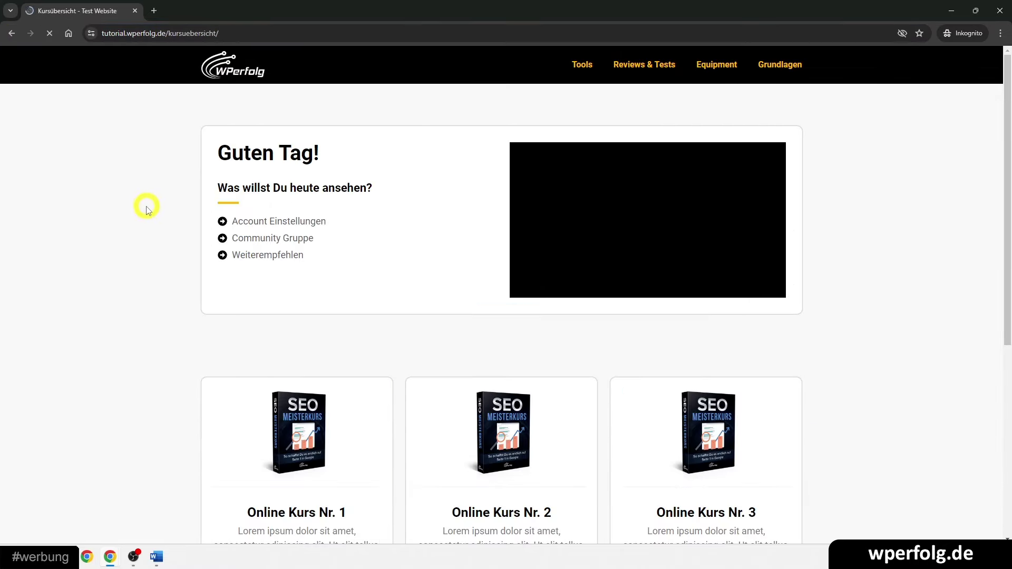
- Open Online Kurs Nr. 1 and start Modul 1, then close the incognito window
{"action": "scroll", "coordinate": [146, 208], "scroll_direction": "down", "scroll_amount": 4}
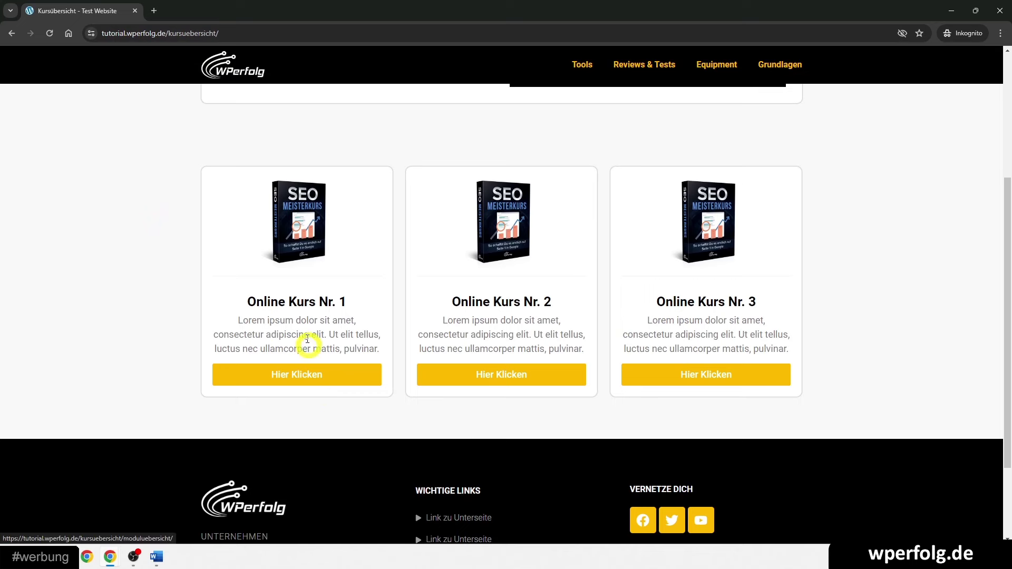
{"action": "left_click", "coordinate": [299, 372]}
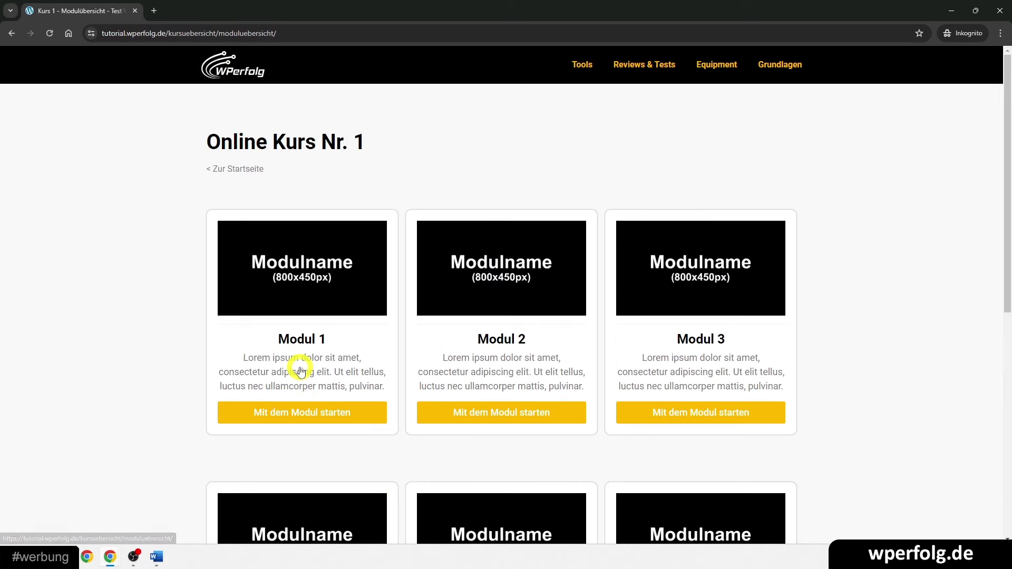
{"action": "left_click", "coordinate": [311, 414]}
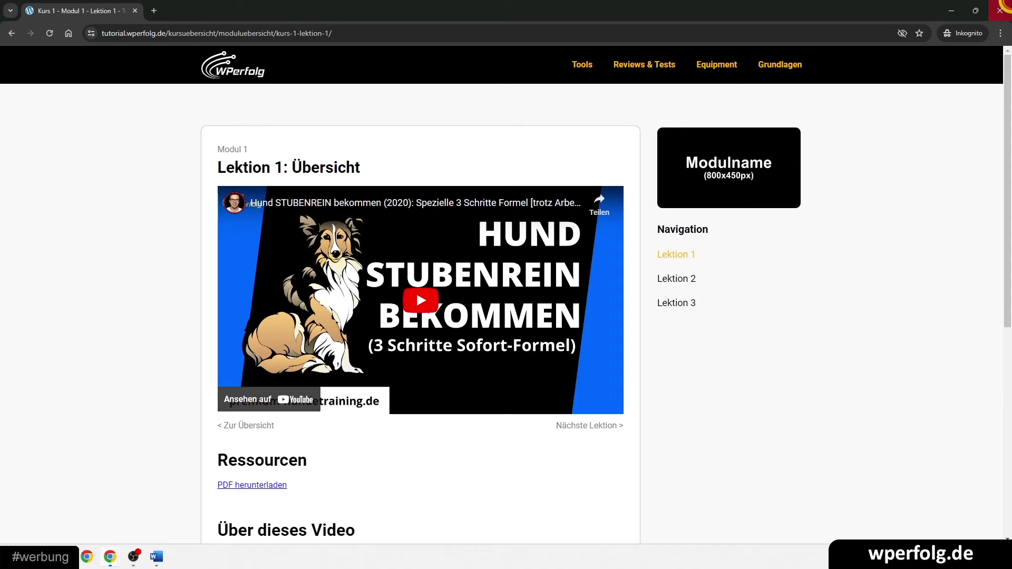
{"action": "left_click", "coordinate": [1000, 9]}
{"action": "left_click", "coordinate": [79, 10]}
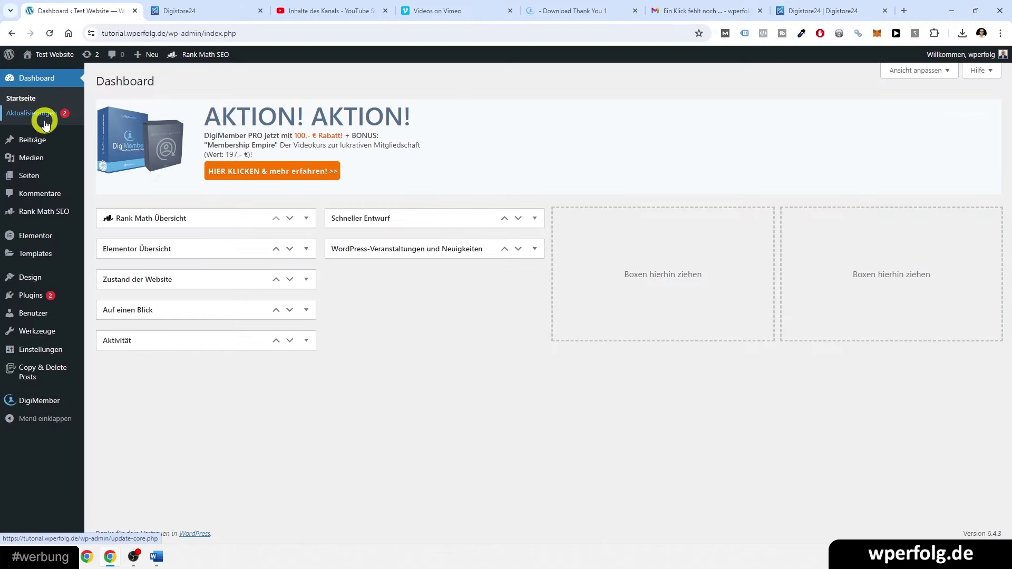
- Choose Shortcodes from DigiMember's flyout submenu in the admin sidebar
{"action": "mouse_move", "coordinate": [23, 177]}
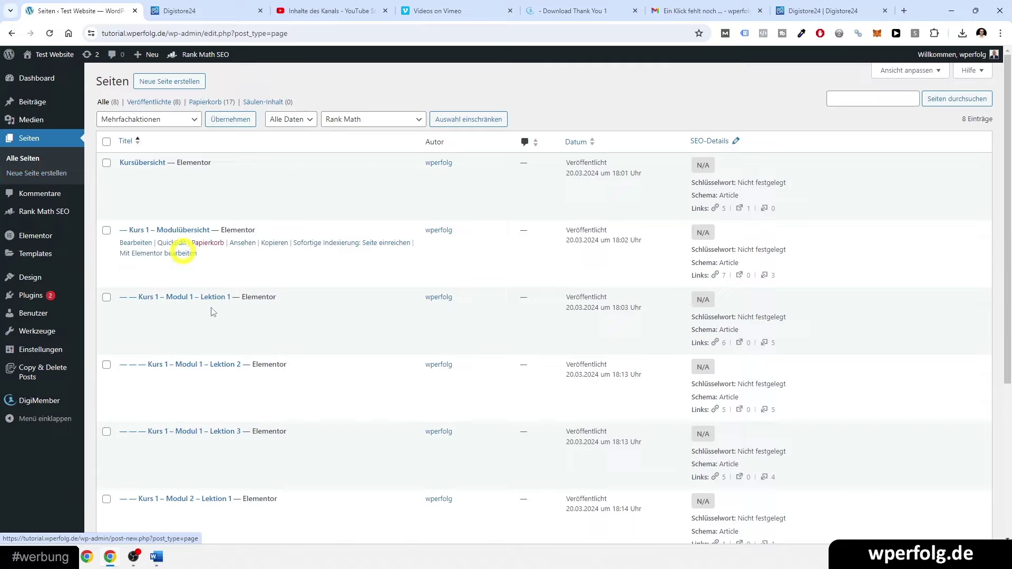
{"action": "scroll", "coordinate": [192, 255], "scroll_direction": "down", "scroll_amount": 10}
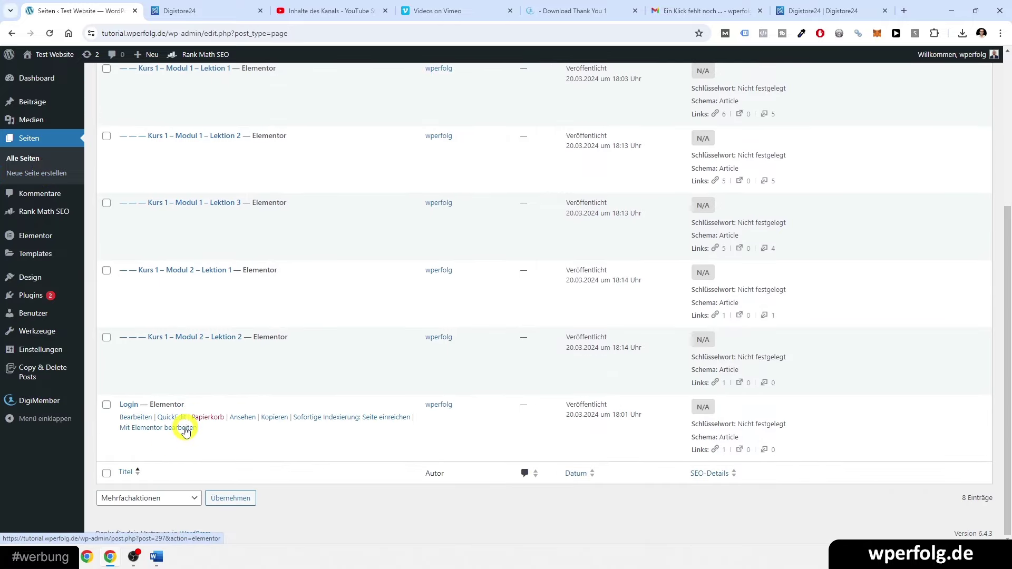
{"action": "mouse_move", "coordinate": [22, 403]}
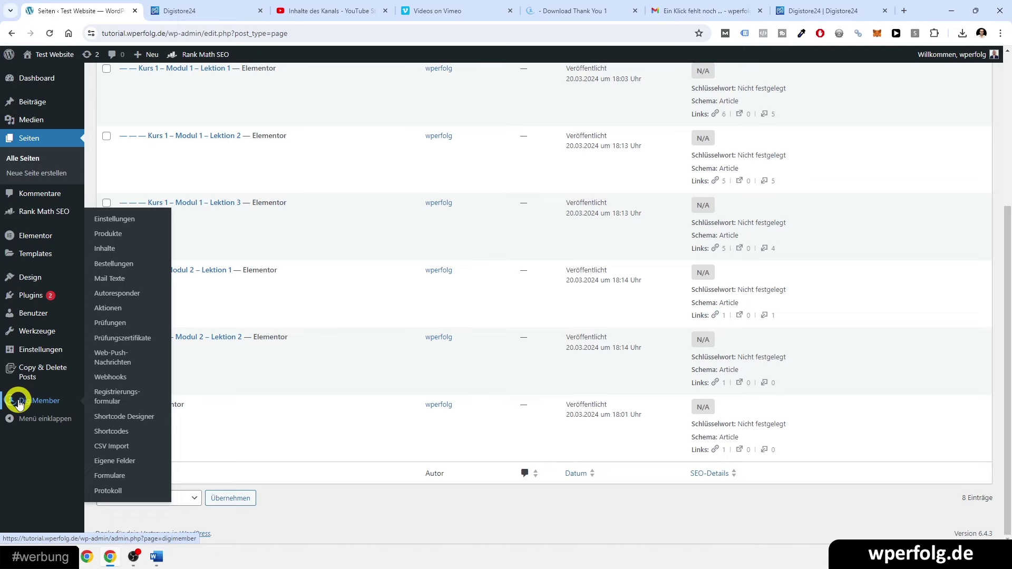
{"action": "left_click", "coordinate": [108, 432]}
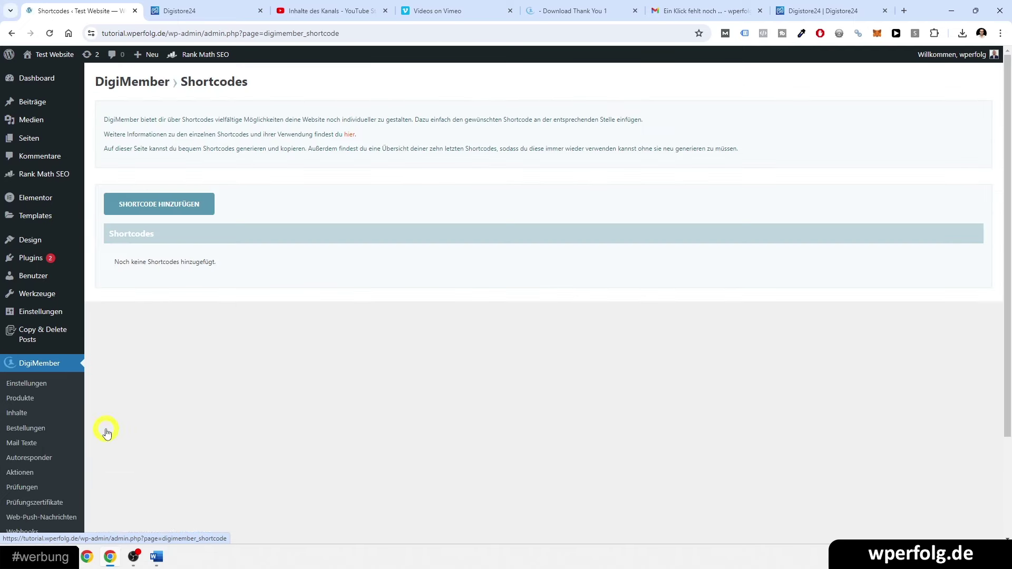
- Generate a [ds_login] shortcode with Anmelde-URL set to the Login page, and copy it
{"action": "left_click", "coordinate": [177, 211]}
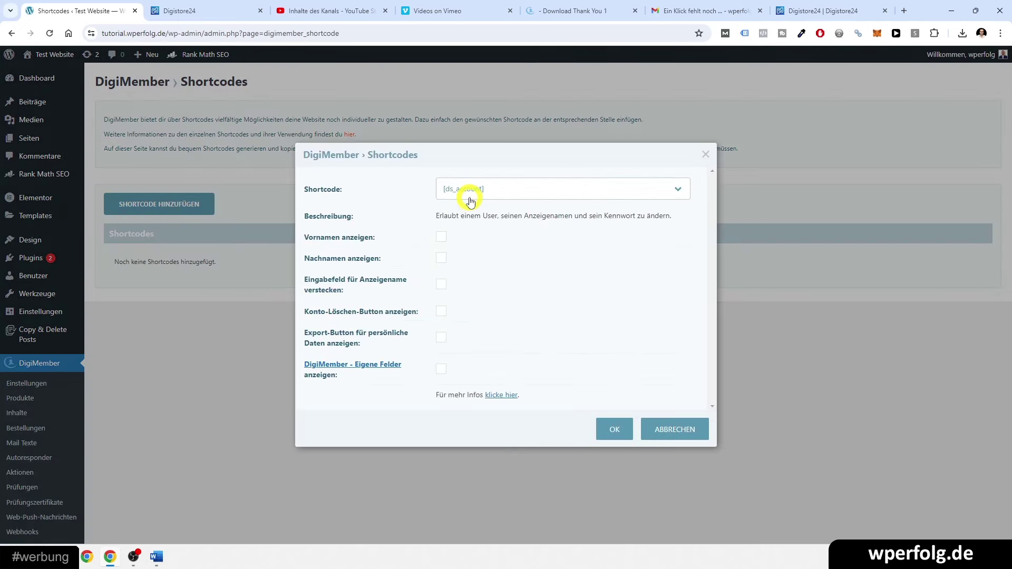
{"action": "left_click", "coordinate": [470, 196]}
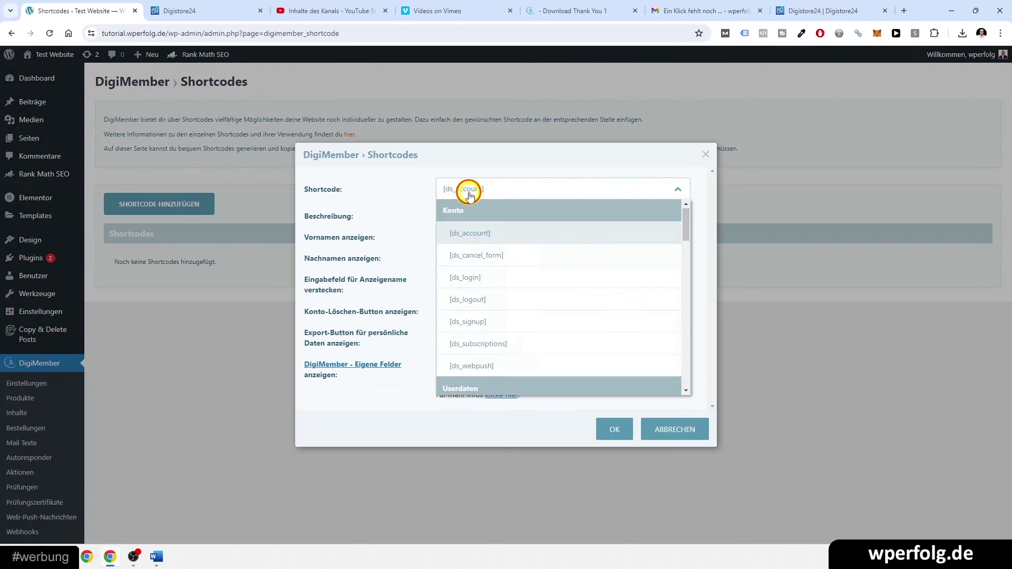
{"action": "left_click", "coordinate": [457, 281]}
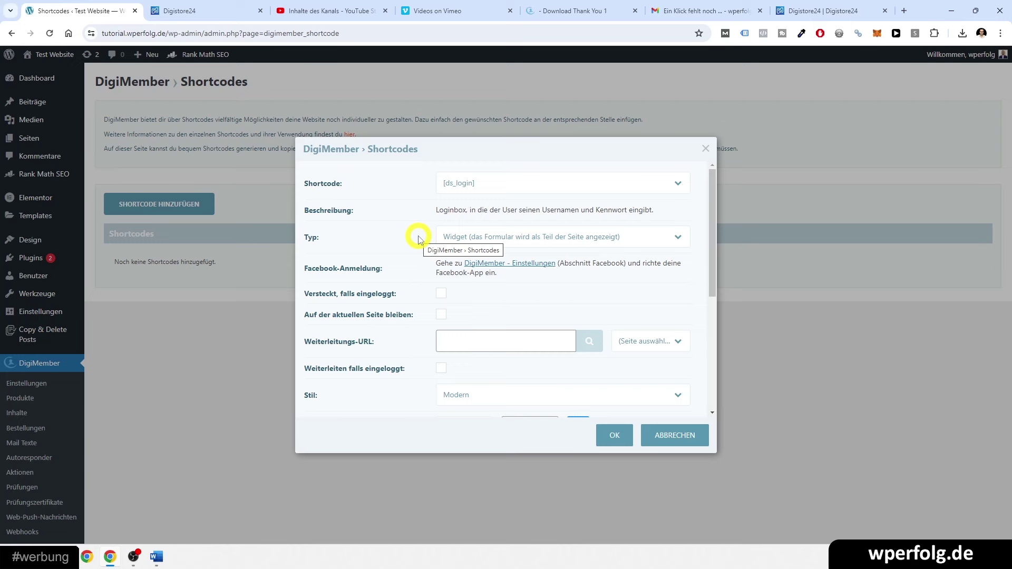
{"action": "scroll", "coordinate": [497, 361], "scroll_direction": "down", "scroll_amount": 1}
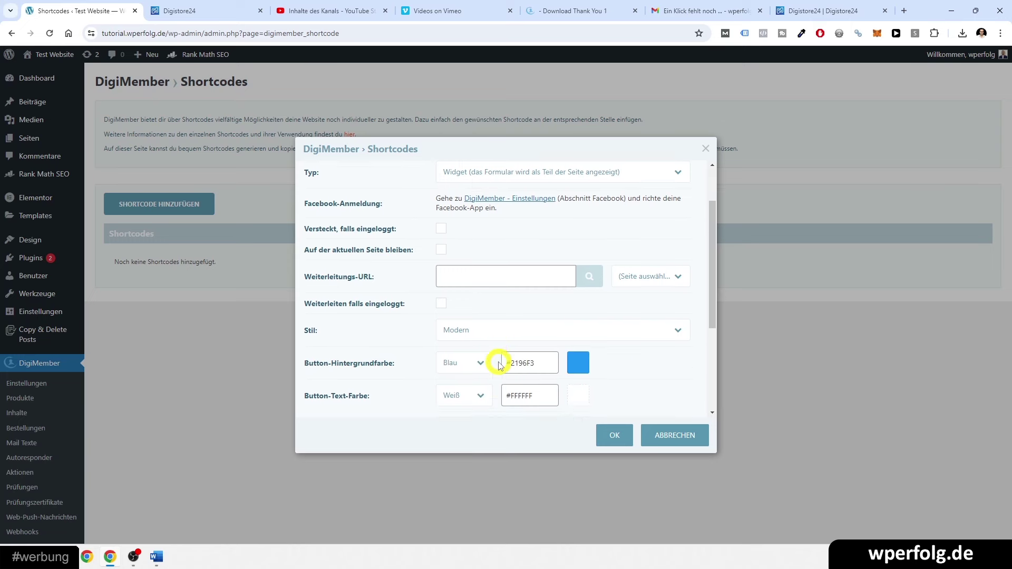
{"action": "scroll", "coordinate": [500, 365], "scroll_direction": "down", "scroll_amount": 2}
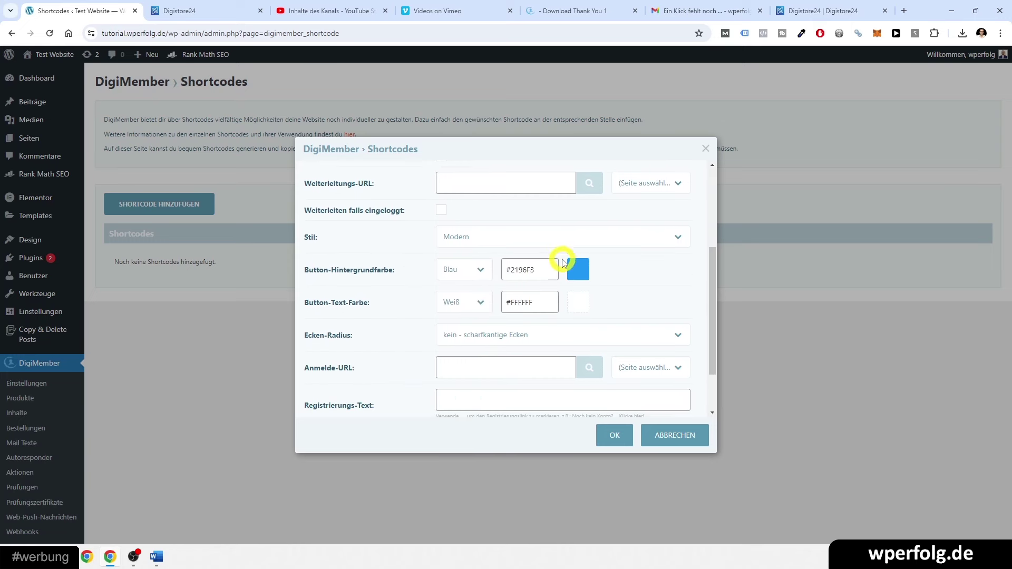
{"action": "scroll", "coordinate": [499, 324], "scroll_direction": "down", "scroll_amount": 1}
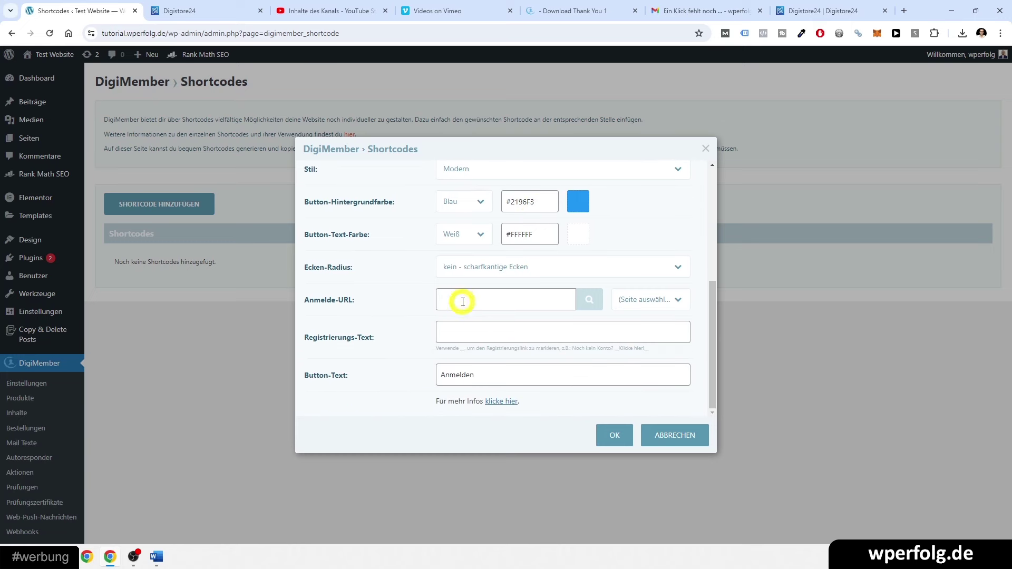
{"action": "left_click", "coordinate": [636, 301]}
{"action": "scroll", "coordinate": [641, 352], "scroll_direction": "down", "scroll_amount": 2}
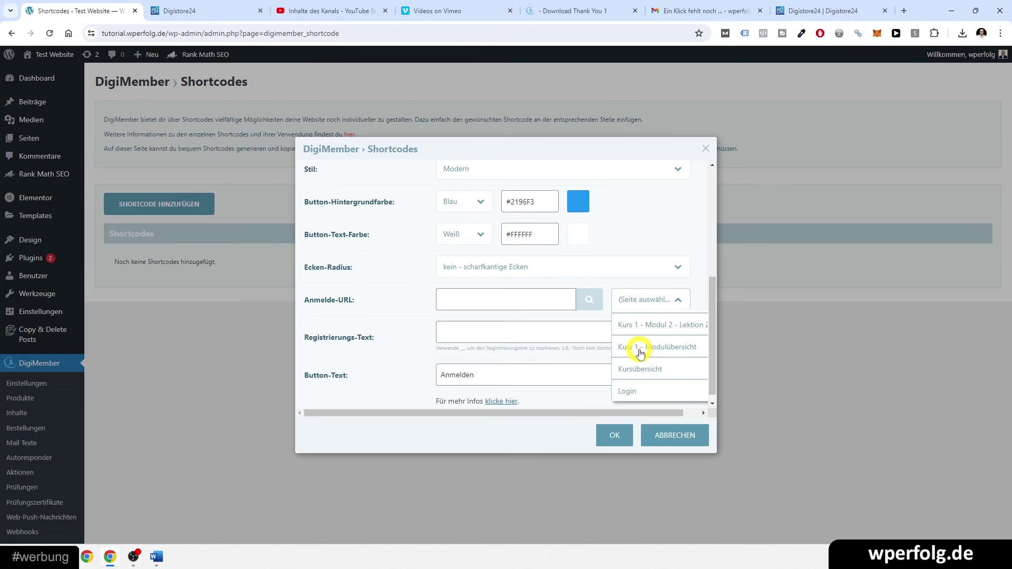
{"action": "left_click", "coordinate": [631, 389]}
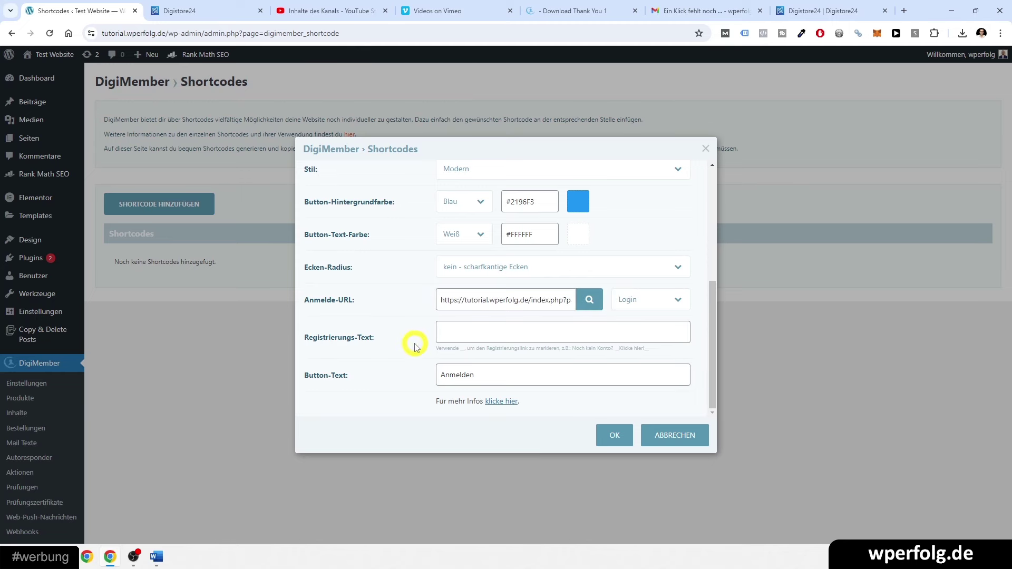
{"action": "left_click", "coordinate": [615, 438]}
{"action": "left_click", "coordinate": [412, 273]}
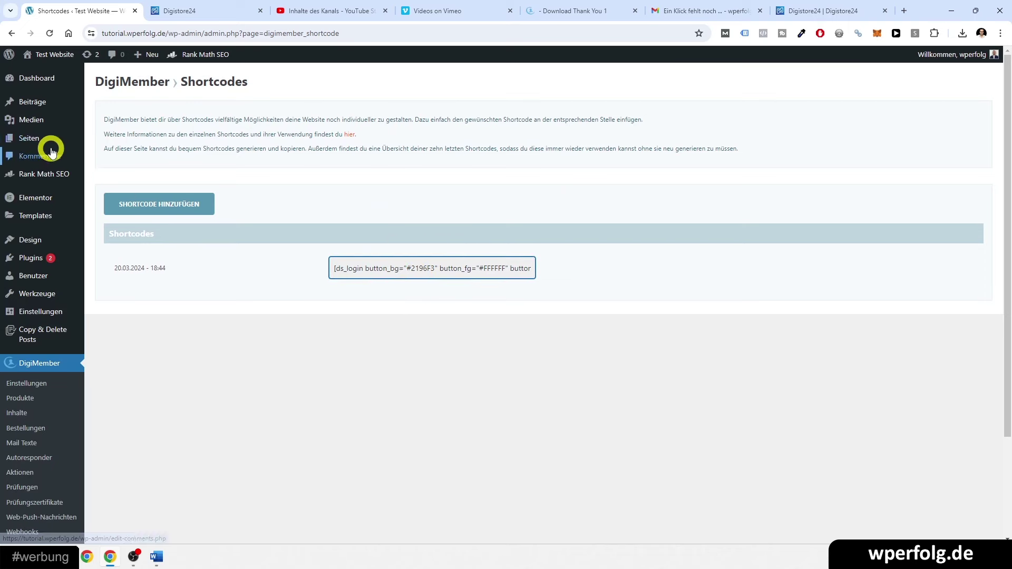
- Open the Login page in Elementor and add a Shortcode widget containing the ds_login shortcode
{"action": "left_click", "coordinate": [37, 133]}
{"action": "scroll", "coordinate": [253, 348], "scroll_direction": "down", "scroll_amount": 5}
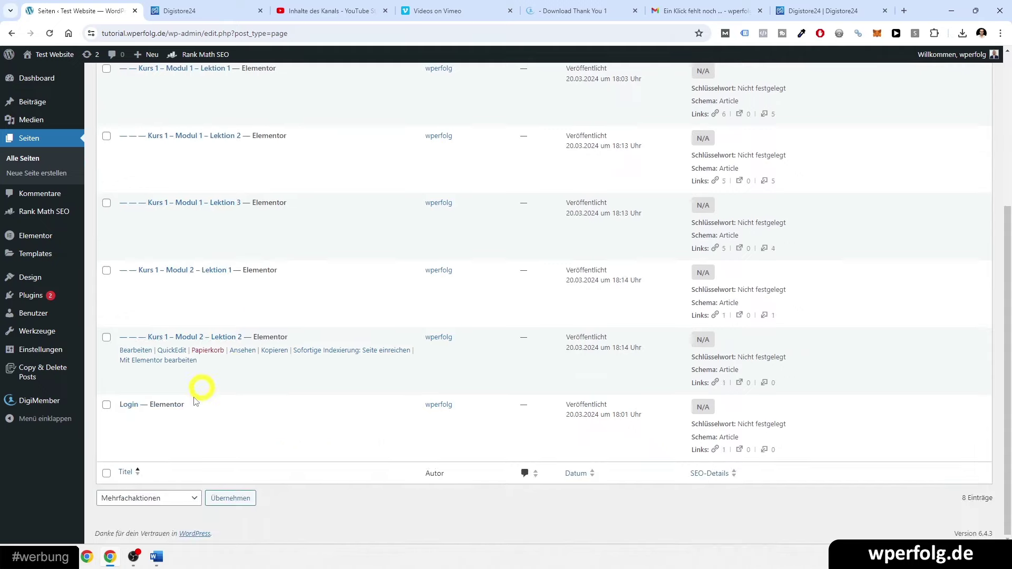
{"action": "left_click", "coordinate": [148, 431]}
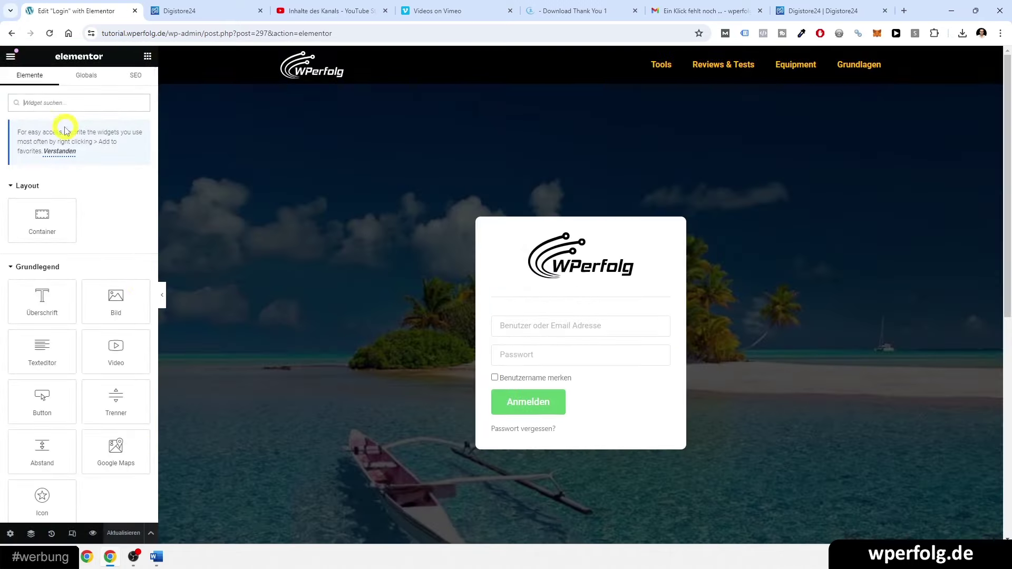
{"action": "type", "text": "sho"}
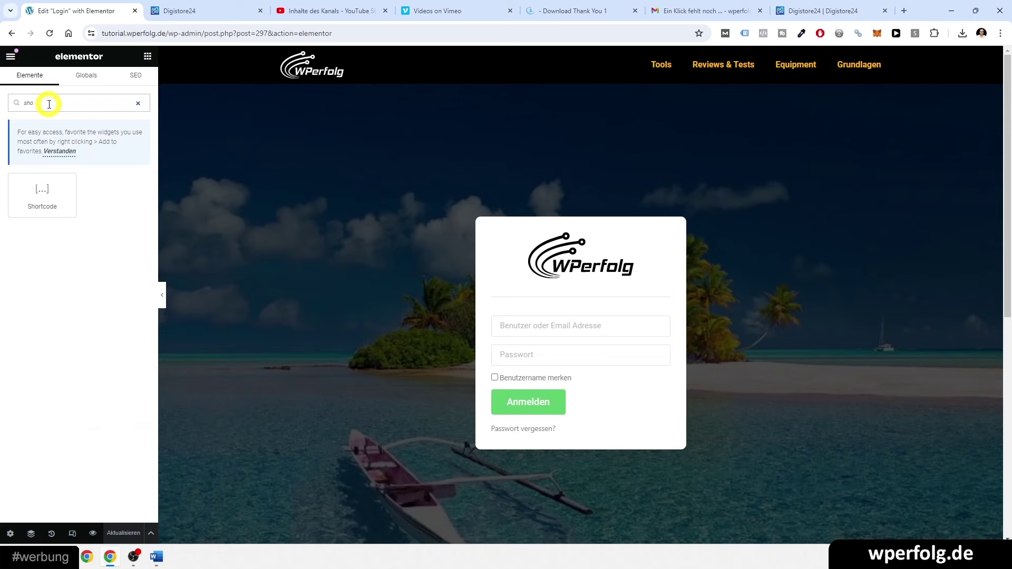
{"action": "left_click_drag", "start_coordinate": [40, 189], "coordinate": [522, 312]}
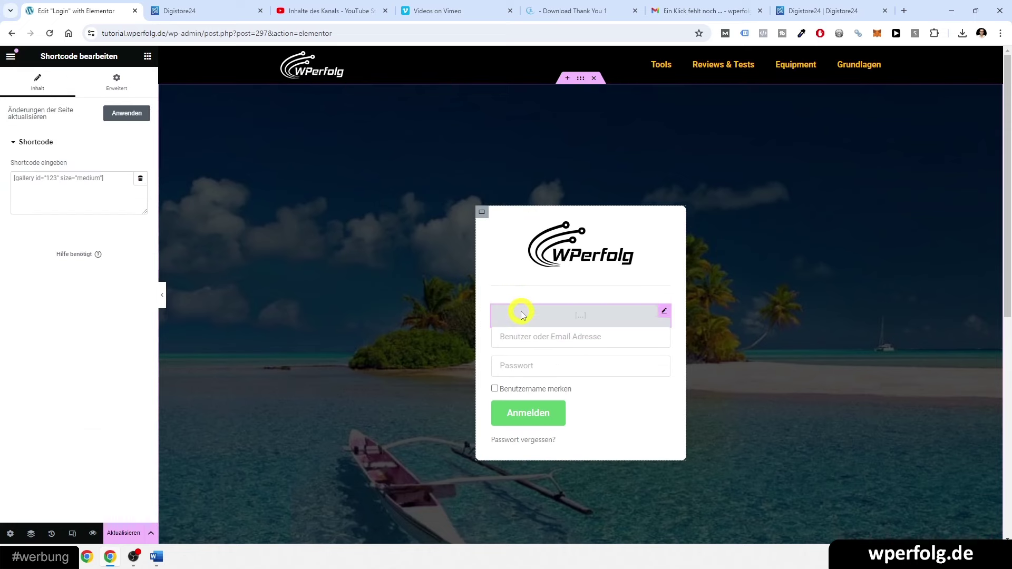
{"action": "left_click", "coordinate": [23, 176]}
{"action": "key", "text": "ctrl+v"}
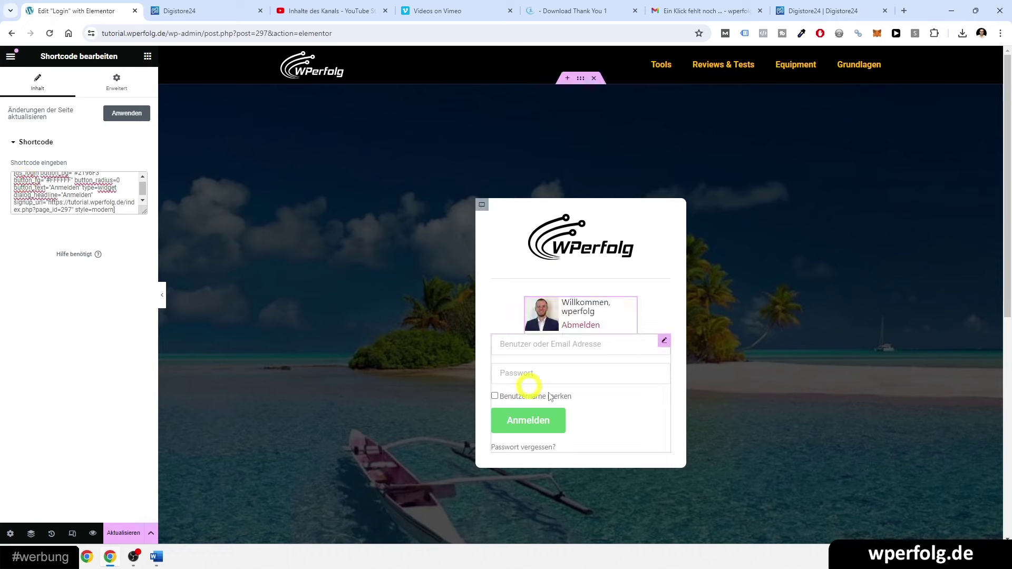
- Delete the old login form widget, save the Login page, and exit Elementor
{"action": "left_click", "coordinate": [606, 377]}
{"action": "right_click", "coordinate": [657, 343]}
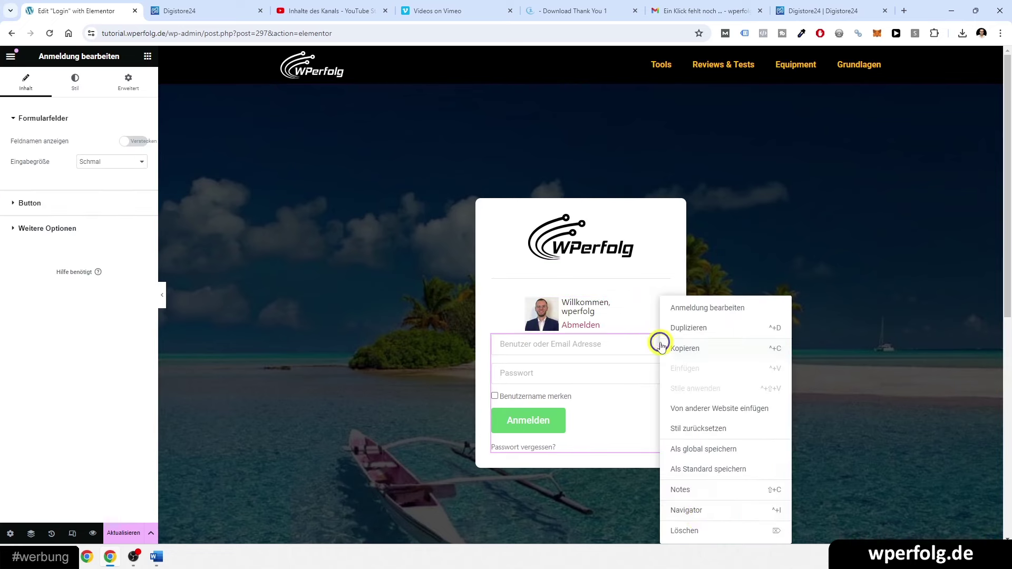
{"action": "left_click", "coordinate": [694, 525]}
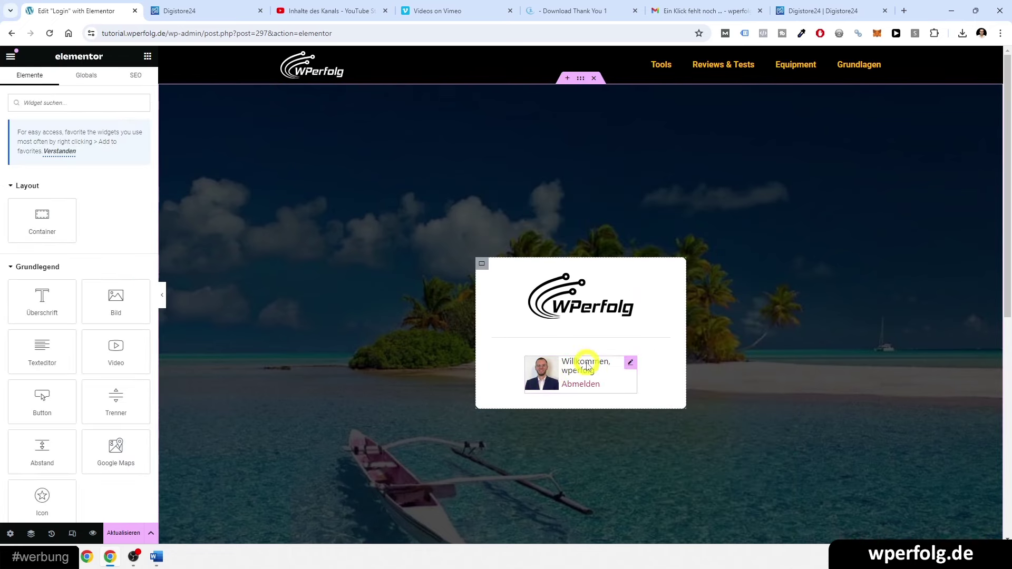
{"action": "left_click", "coordinate": [124, 532]}
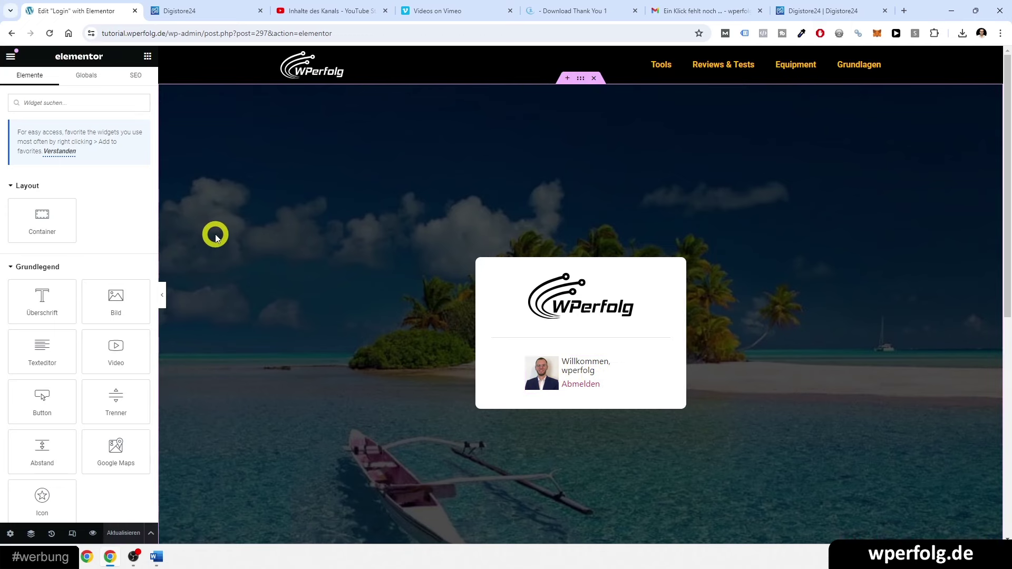
{"action": "left_click", "coordinate": [10, 56]}
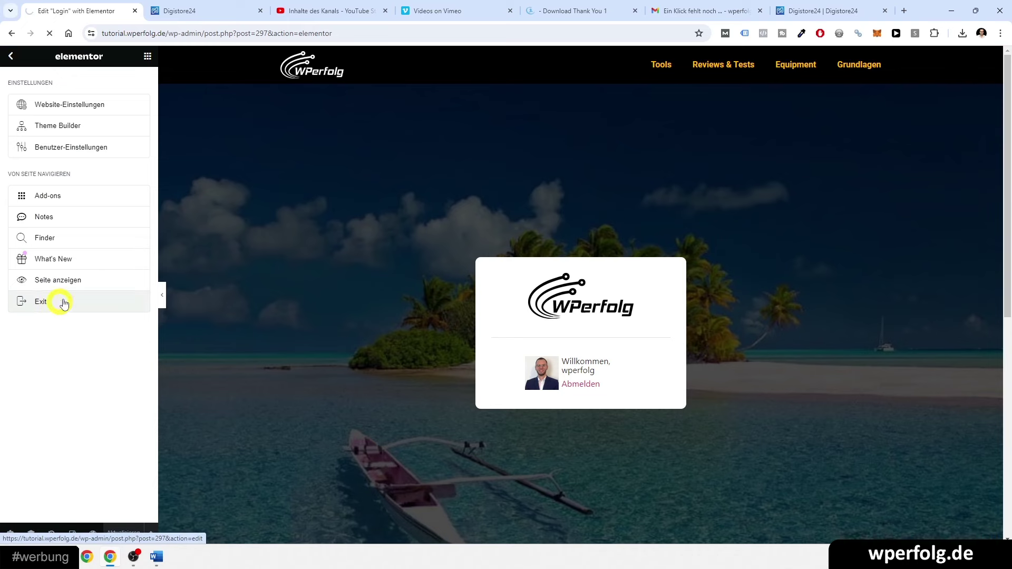
{"action": "left_click", "coordinate": [63, 302]}
- View the live /login page in an incognito window, then return to the pages list
{"action": "left_click_drag", "start_coordinate": [193, 33], "coordinate": [537, 55]}
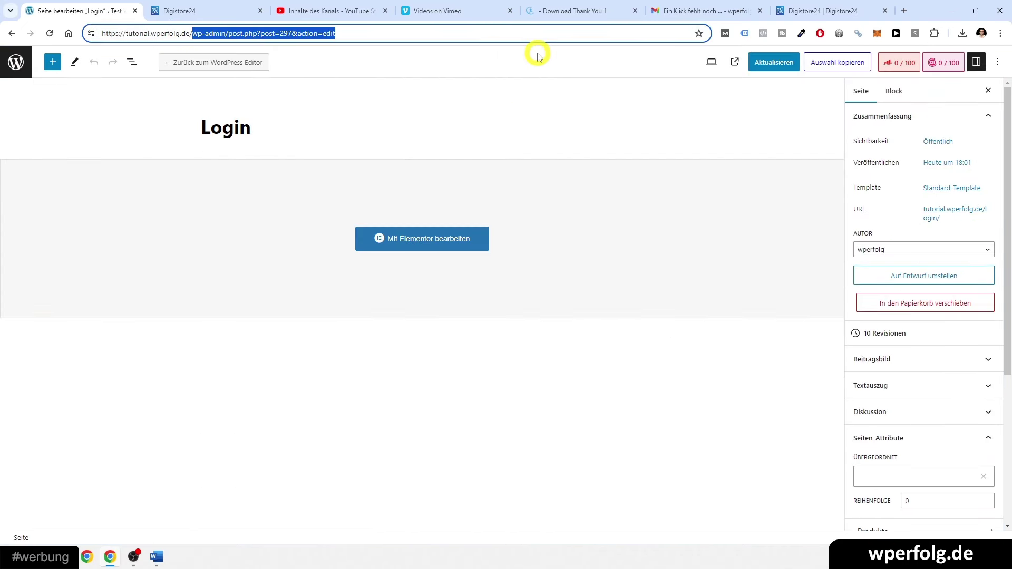
{"action": "type", "text": "login"}
{"action": "key", "text": "ctrl+a"}
{"action": "key", "text": "ctrl+c"}
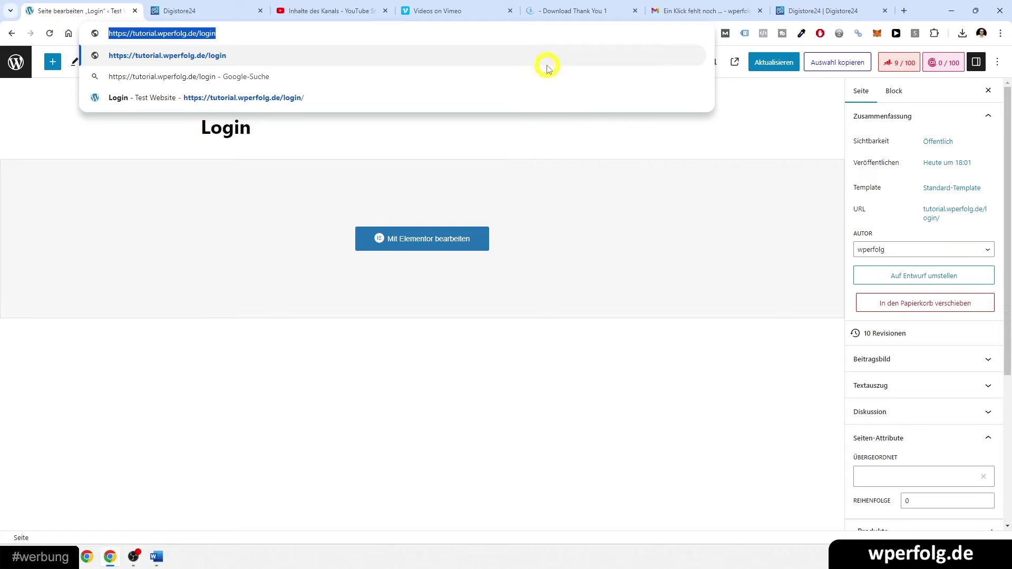
{"action": "left_click", "coordinate": [999, 33]}
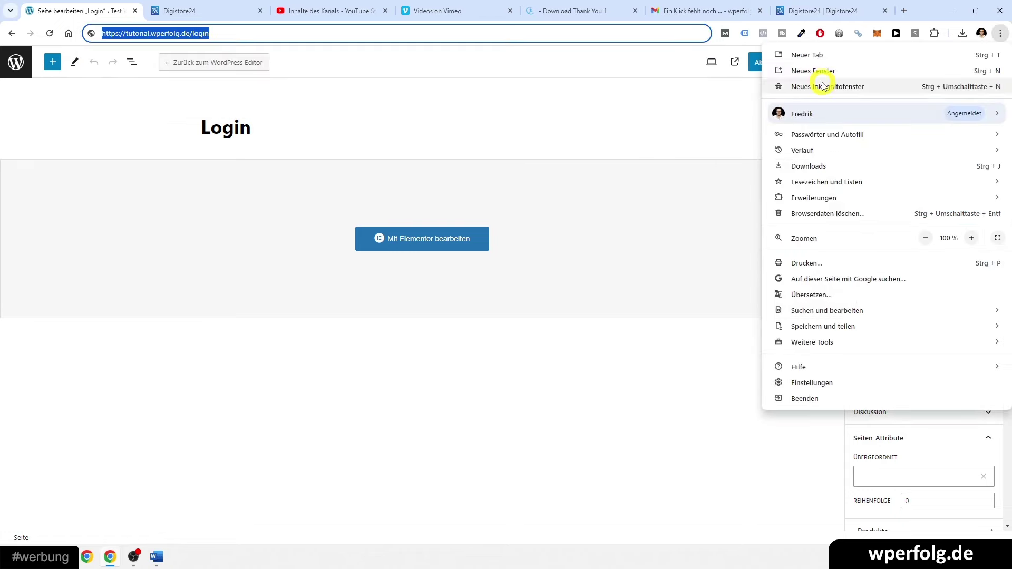
{"action": "left_click", "coordinate": [827, 87]}
{"action": "key", "text": "ctrl+v"}
{"action": "key", "text": "Return"}
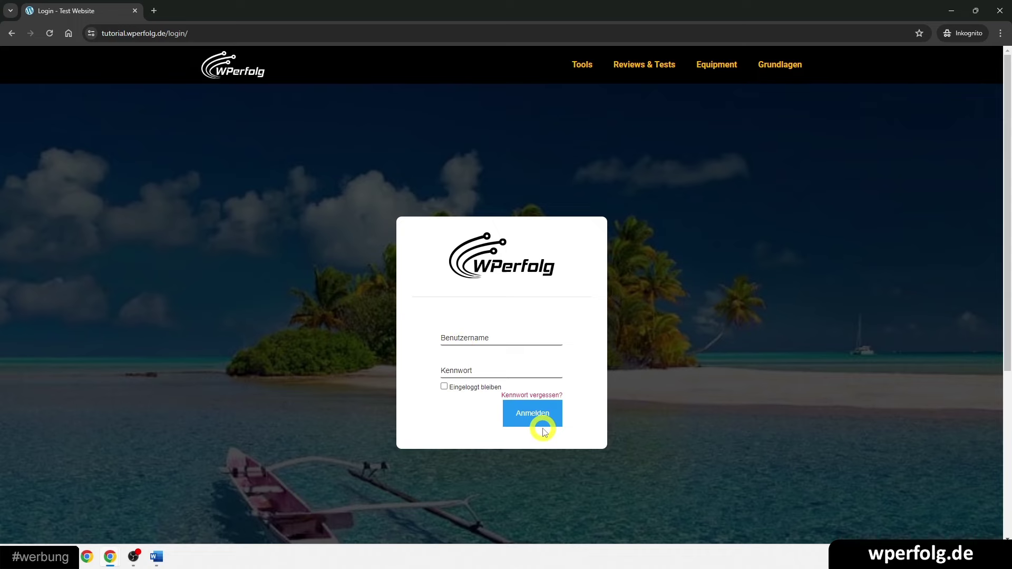
{"action": "left_click", "coordinate": [999, 11]}
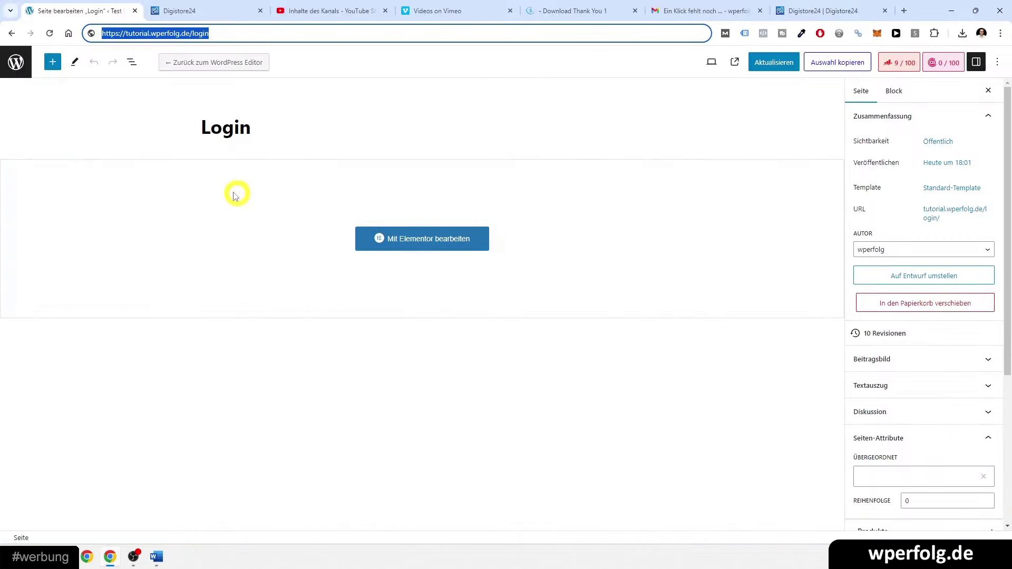
{"action": "left_click", "coordinate": [18, 56]}
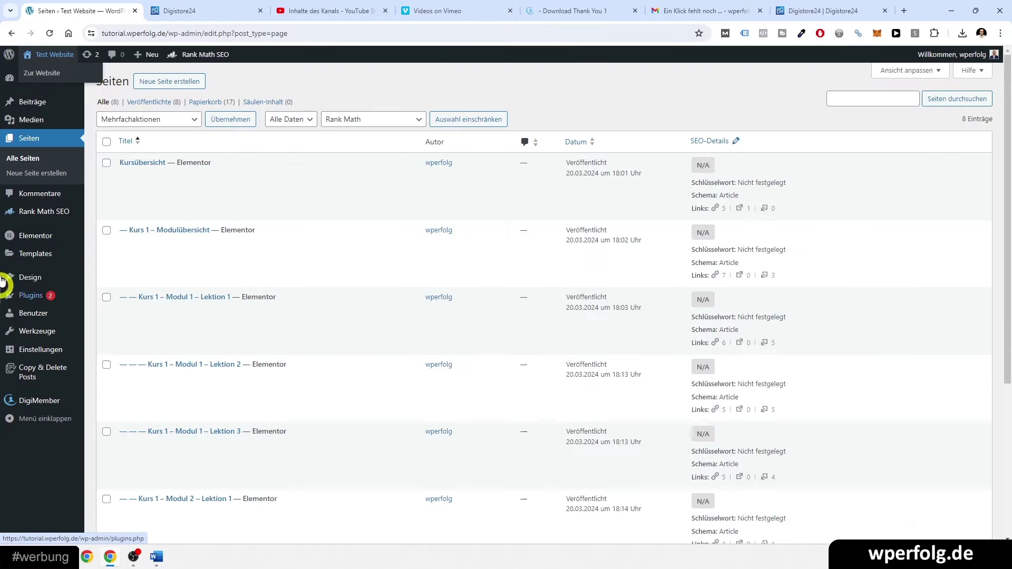
- Add the Startseite and Kursübersicht pages to the Hauptmenü
{"action": "mouse_move", "coordinate": [4, 277]}
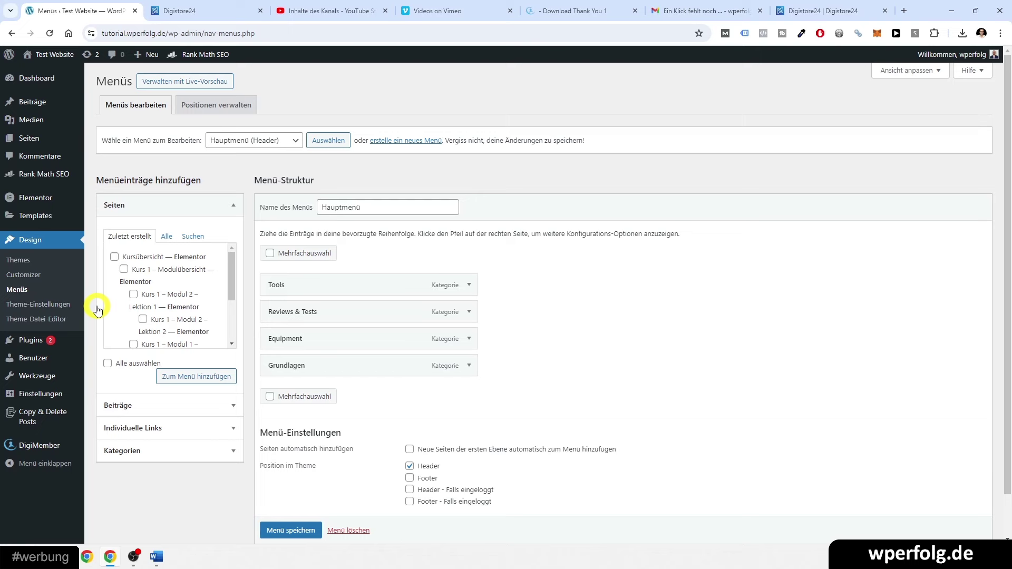
{"action": "middle_click", "coordinate": [24, 139]}
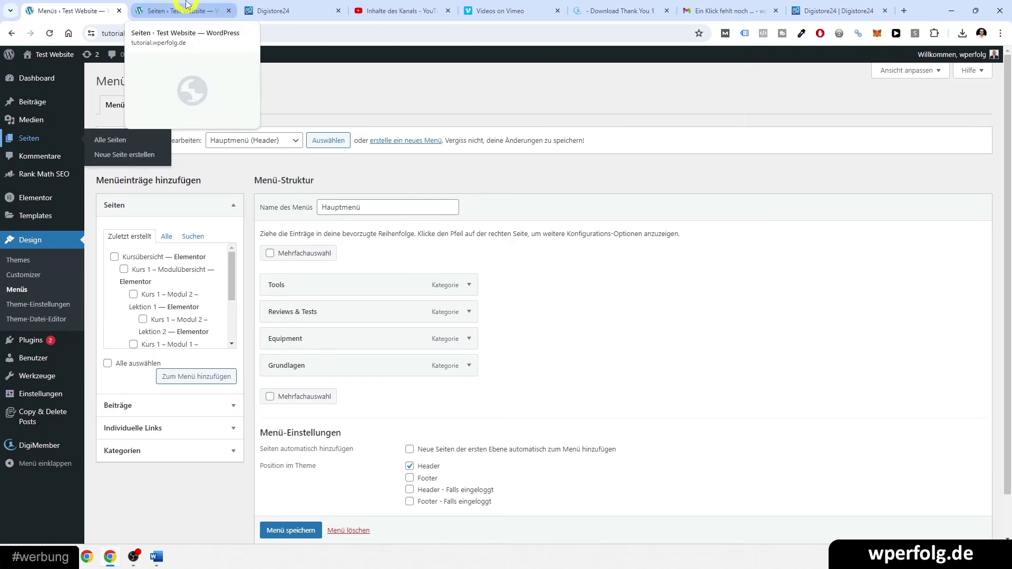
{"action": "left_click", "coordinate": [187, 5]}
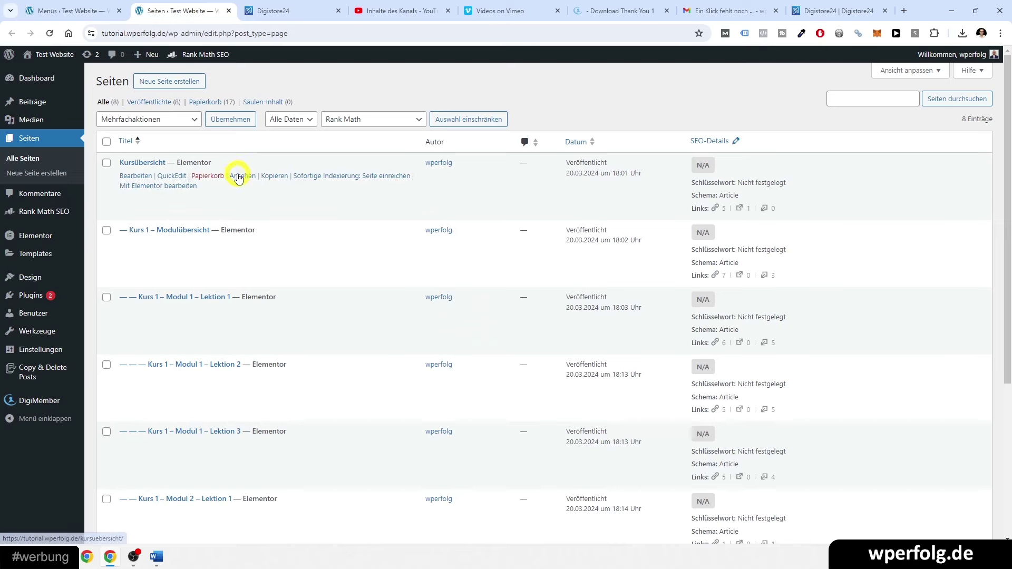
{"action": "left_click", "coordinate": [232, 174]}
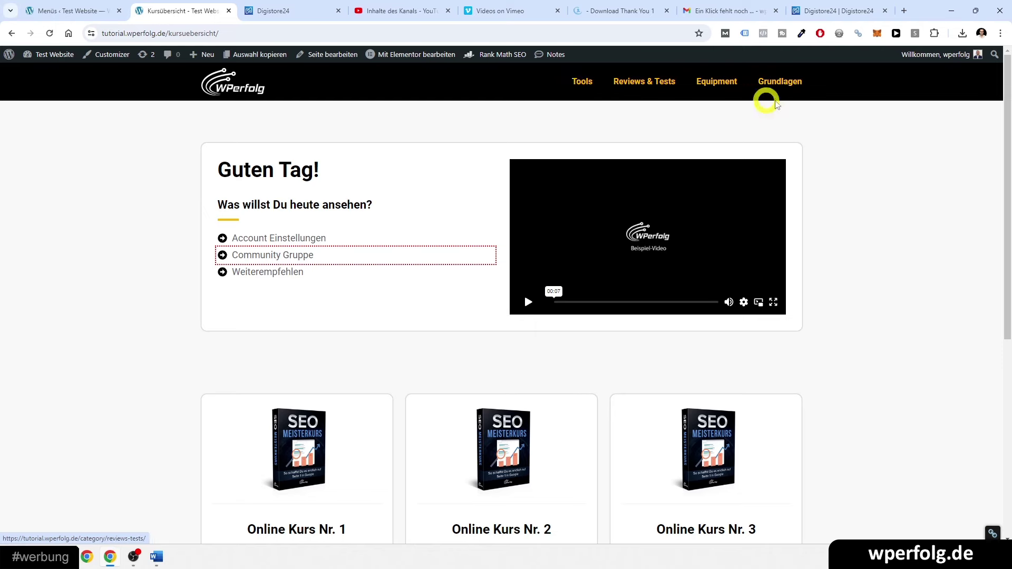
{"action": "left_click", "coordinate": [41, 9]}
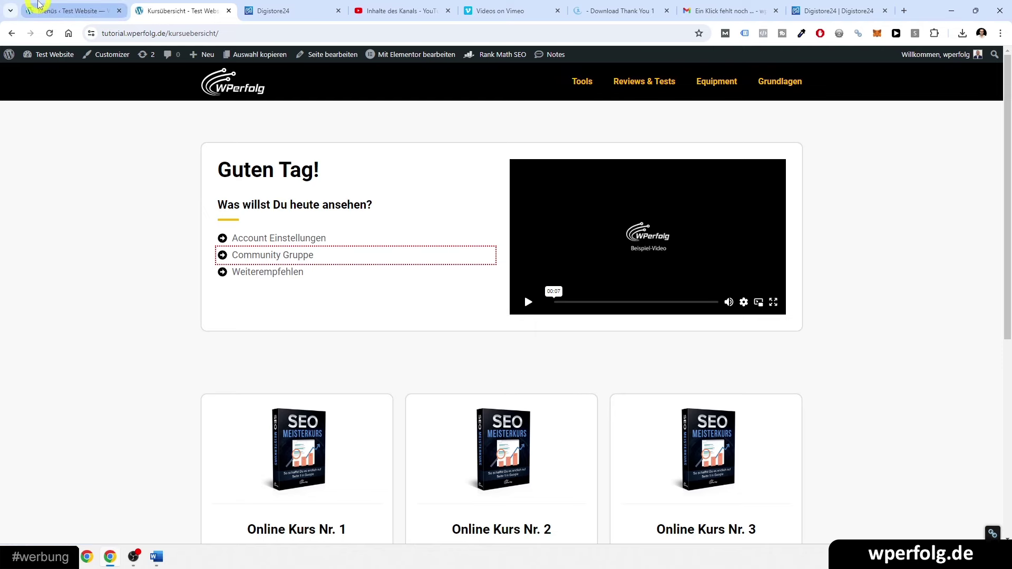
{"action": "left_click", "coordinate": [168, 238]}
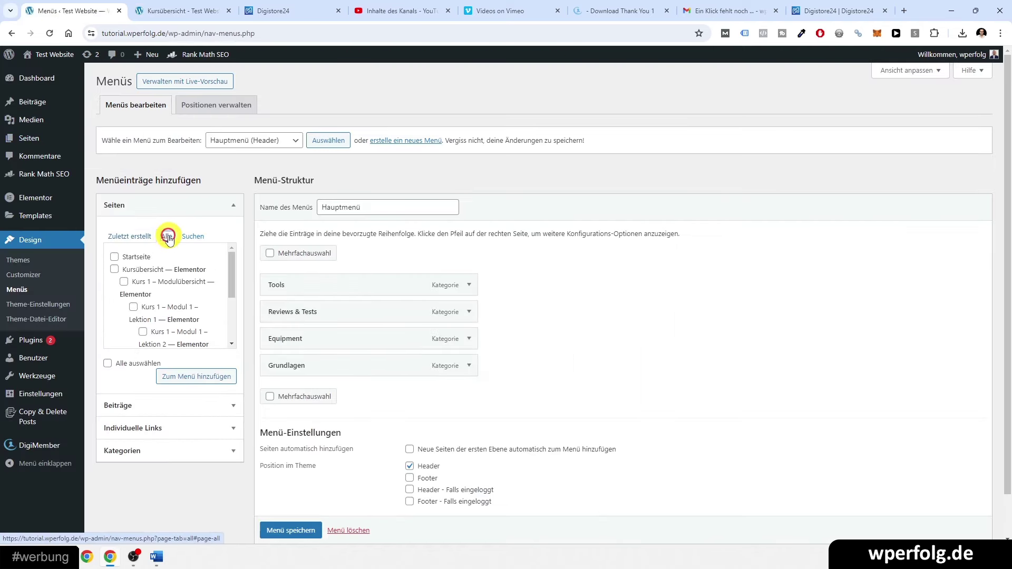
{"action": "left_click", "coordinate": [114, 269]}
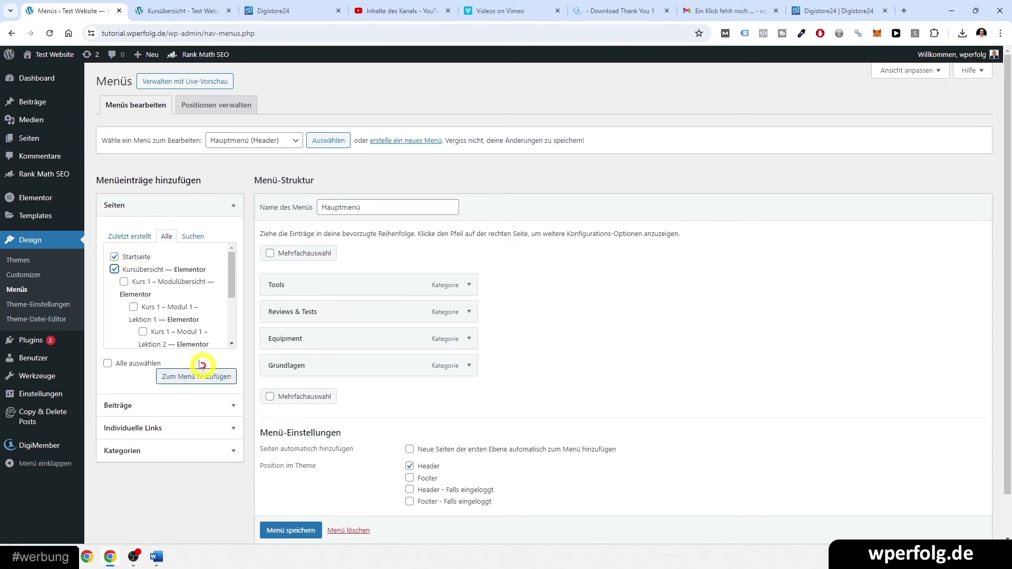
{"action": "scroll", "coordinate": [150, 308], "scroll_direction": "down", "scroll_amount": 4}
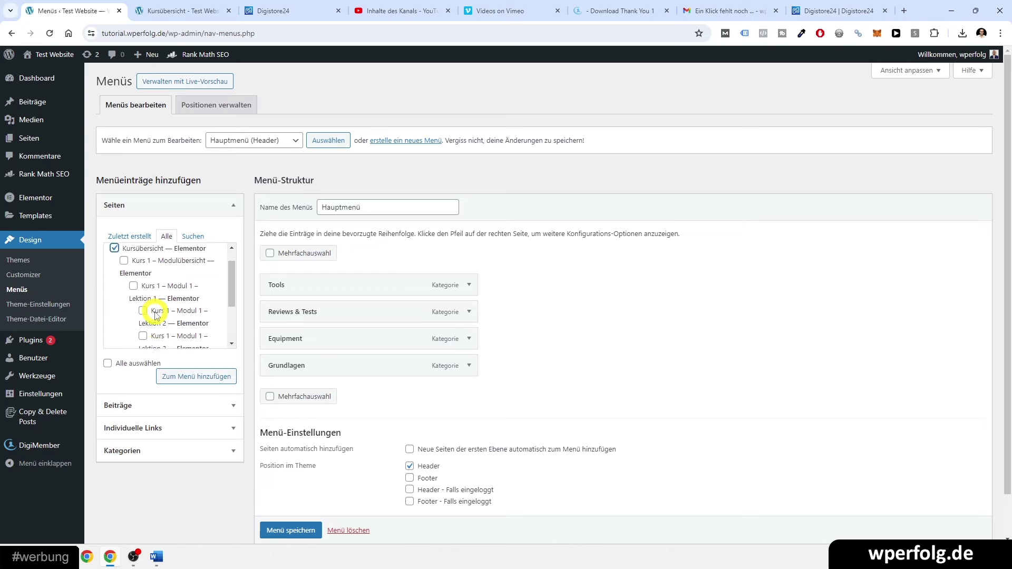
{"action": "left_click", "coordinate": [165, 376]}
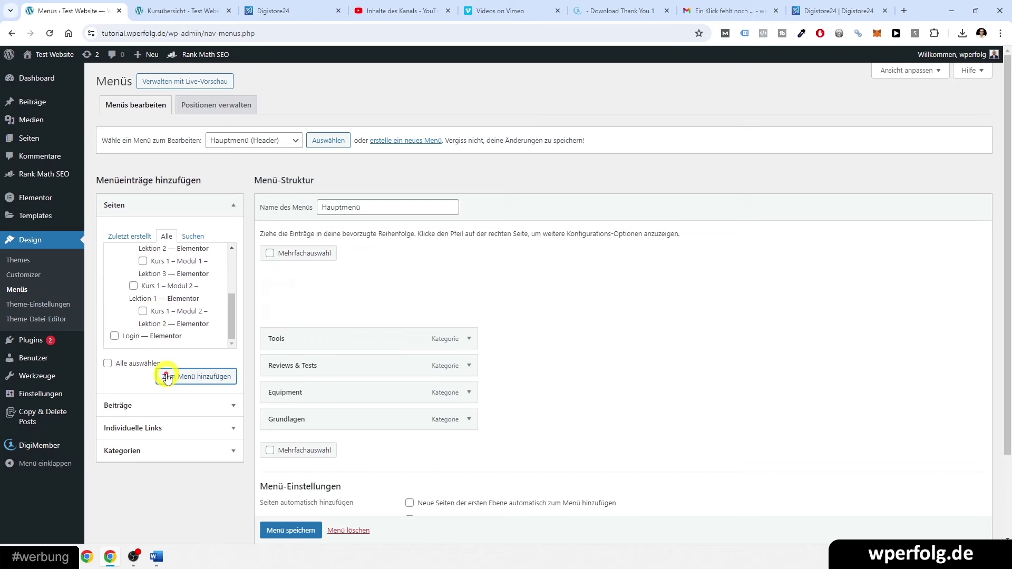
- Remove the Tools, Reviews & Tests, Equipment and Grundlagen entries and save the menu
{"action": "left_click", "coordinate": [468, 338]}
{"action": "scroll", "coordinate": [316, 396], "scroll_direction": "down", "scroll_amount": 3}
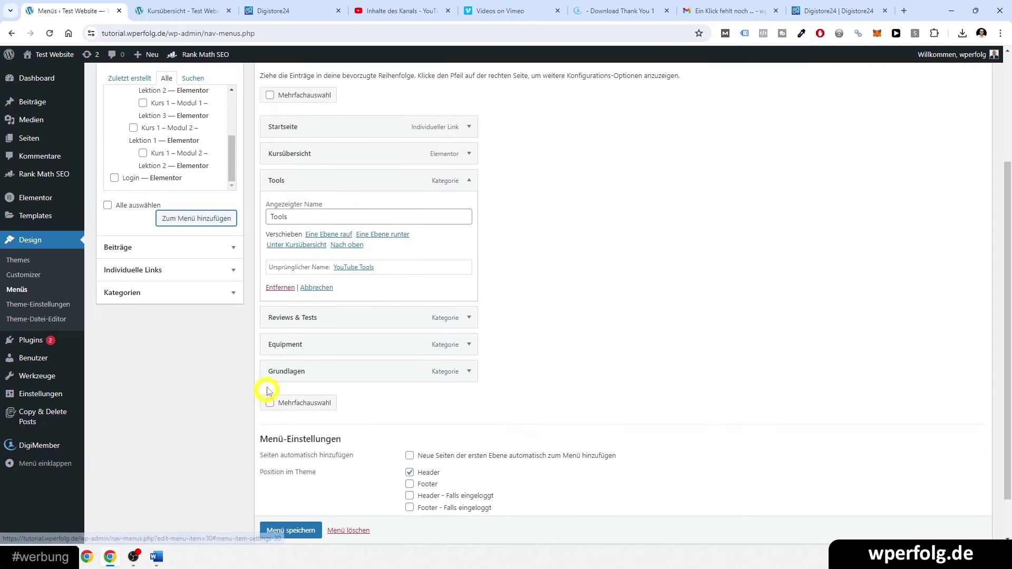
{"action": "left_click", "coordinate": [279, 287]}
{"action": "left_click", "coordinate": [279, 288]}
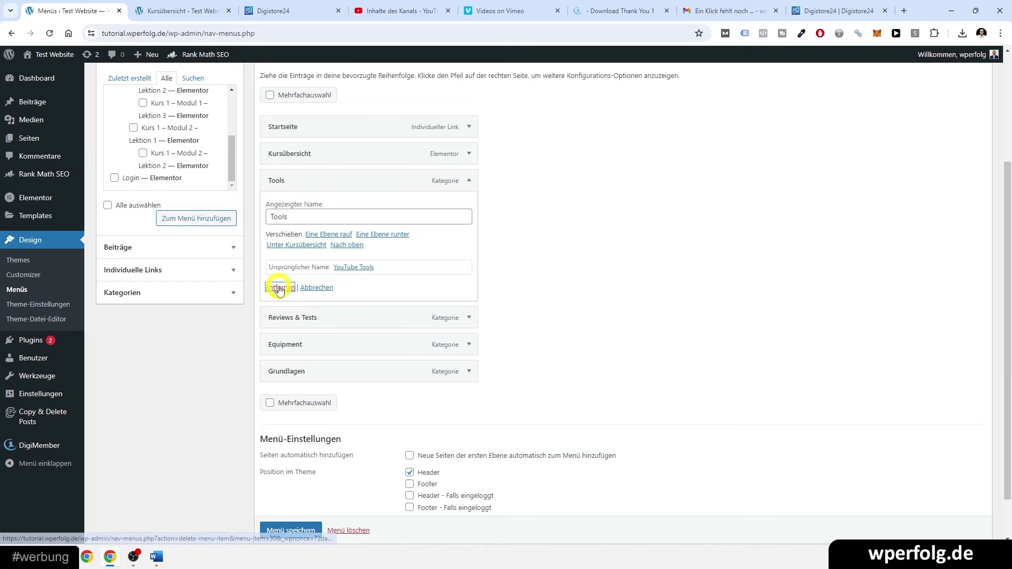
{"action": "left_click", "coordinate": [469, 266]}
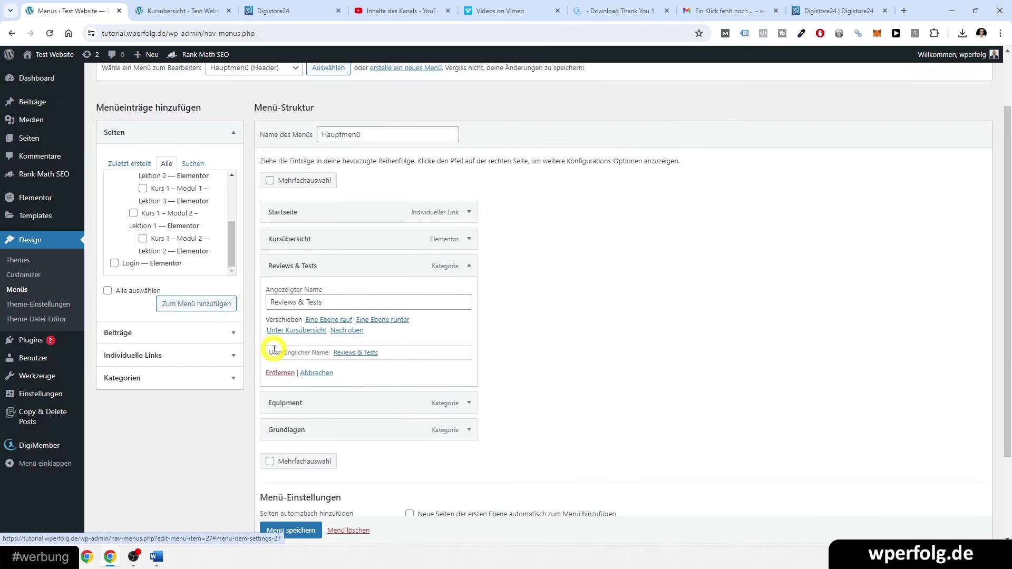
{"action": "left_click", "coordinate": [273, 374]}
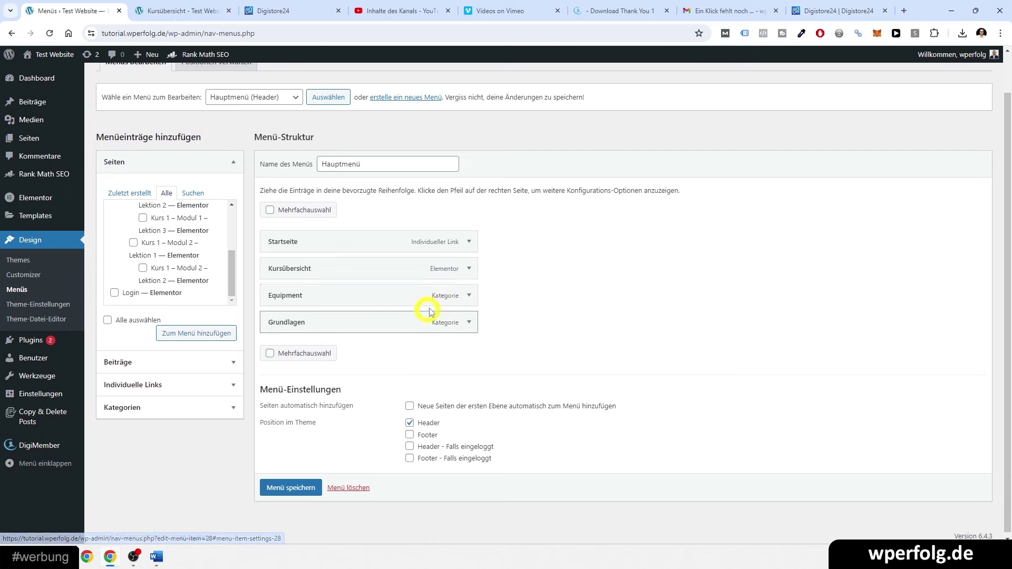
{"action": "left_click", "coordinate": [468, 296]}
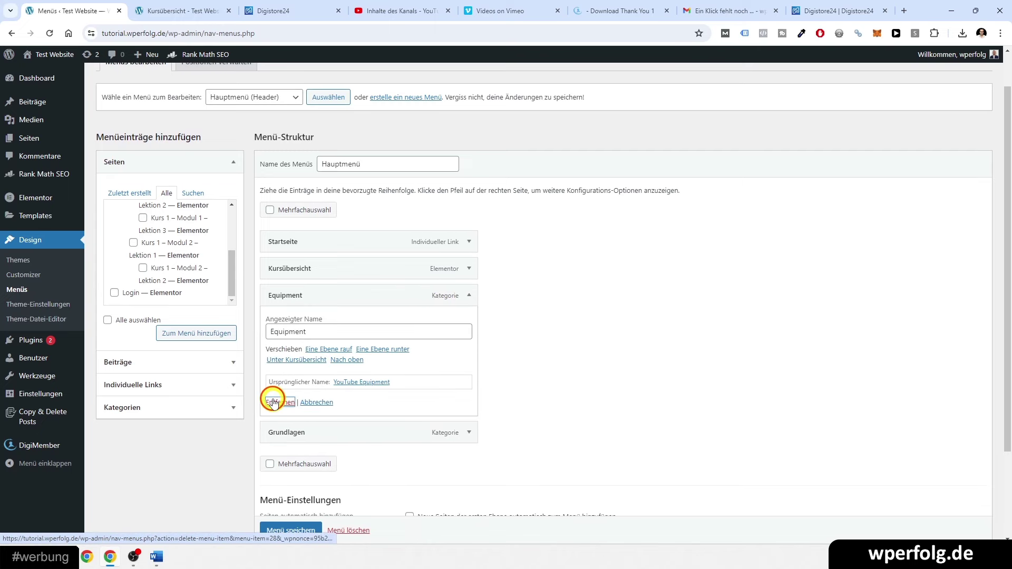
{"action": "left_click", "coordinate": [276, 402]}
{"action": "left_click", "coordinate": [467, 320]}
{"action": "left_click", "coordinate": [272, 415]}
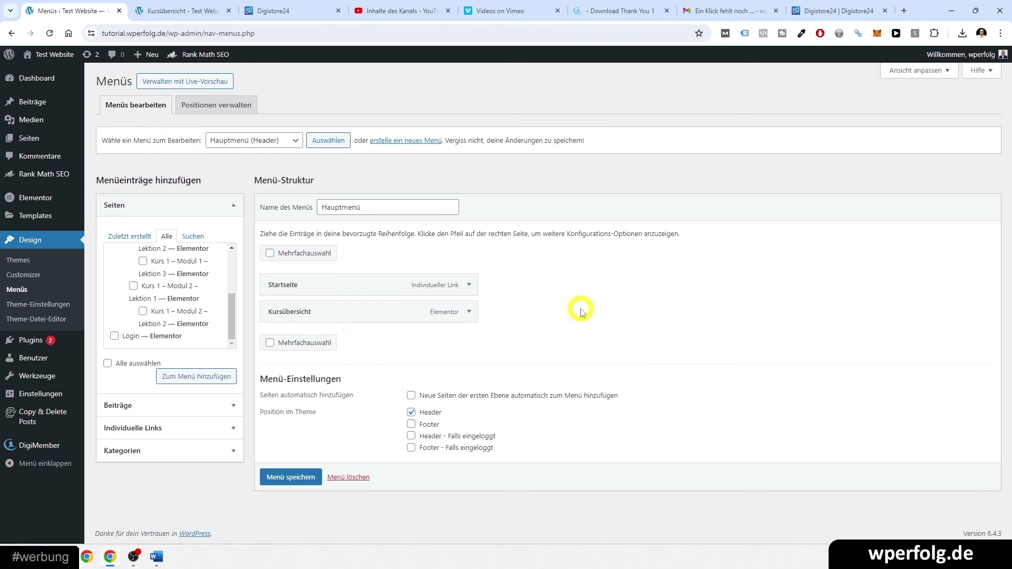
{"action": "left_click", "coordinate": [269, 478]}
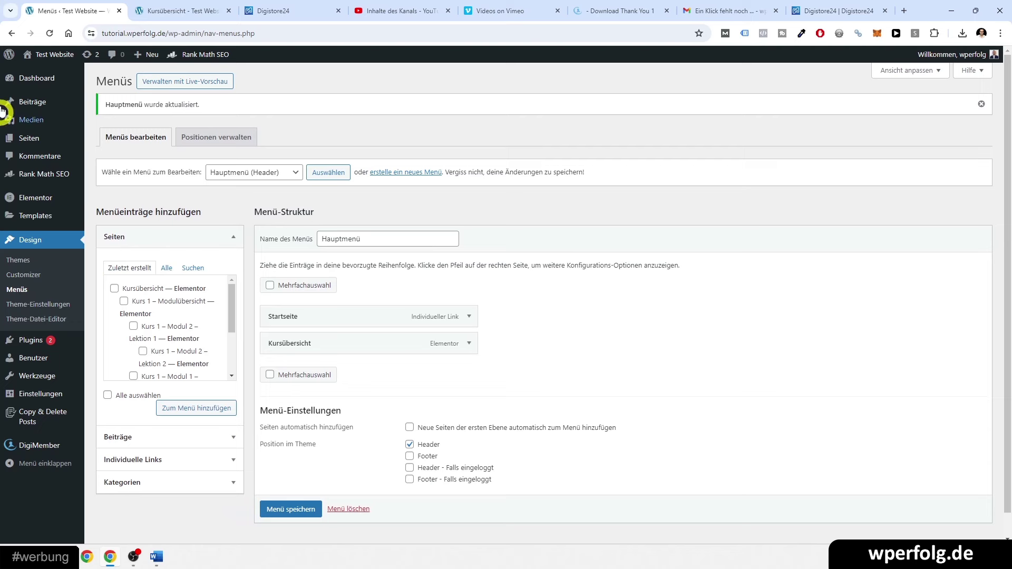
{"action": "mouse_move", "coordinate": [70, 84]}
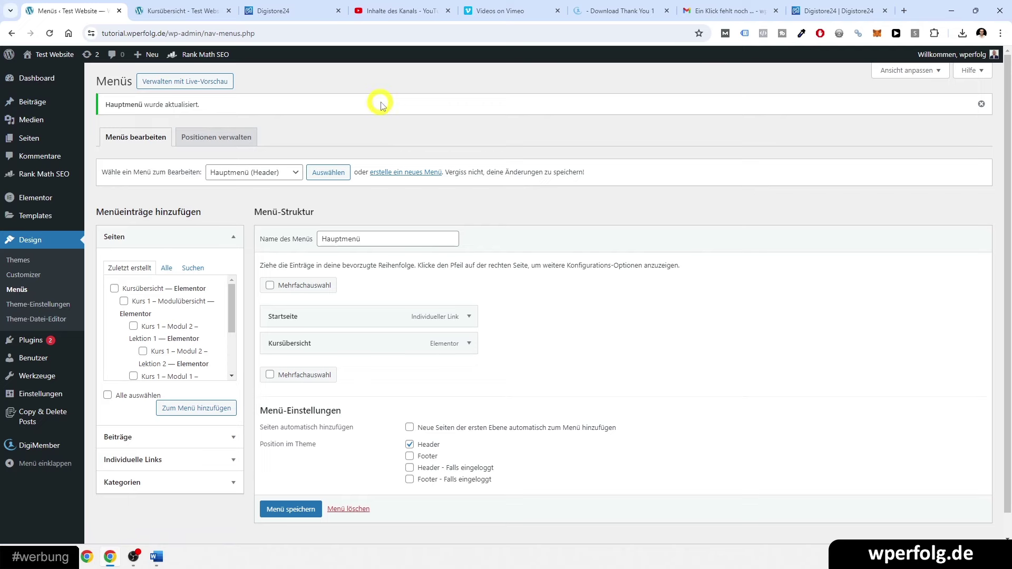
- Open the Hundekurs welcome email in Gmail and open its login link in an incognito window
{"action": "left_click", "coordinate": [812, 10]}
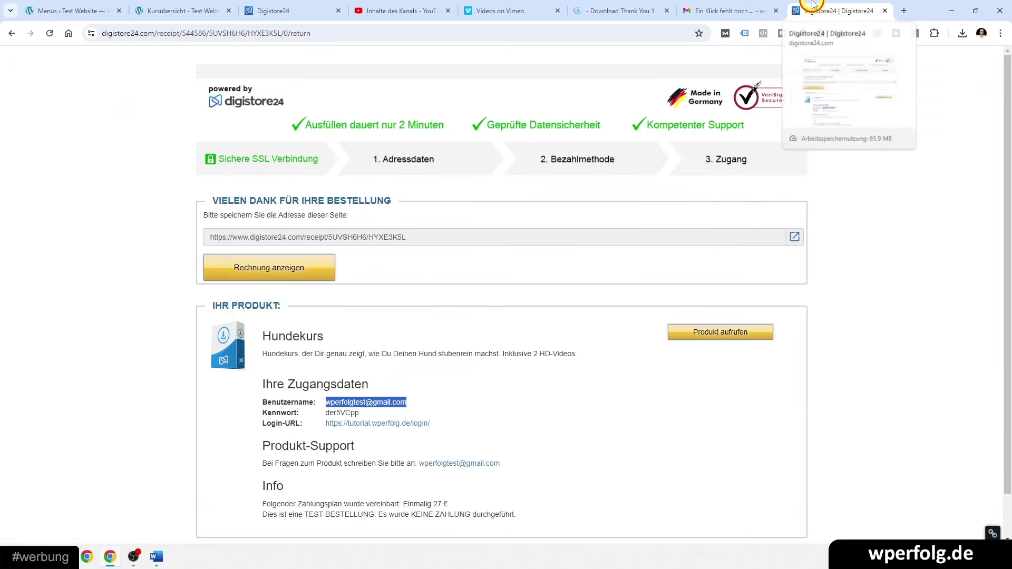
{"action": "left_click", "coordinate": [699, 7]}
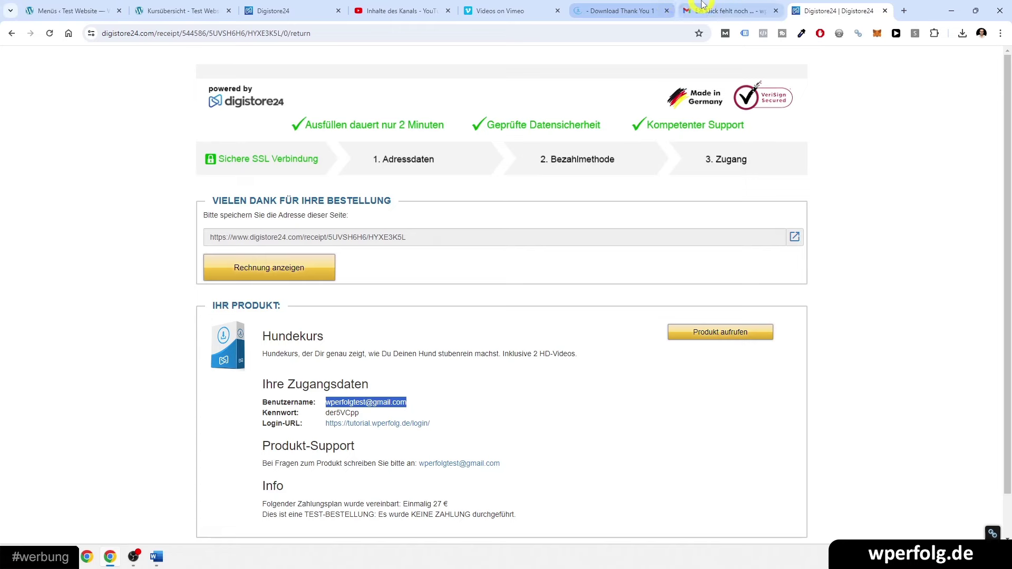
{"action": "left_click", "coordinate": [57, 129]}
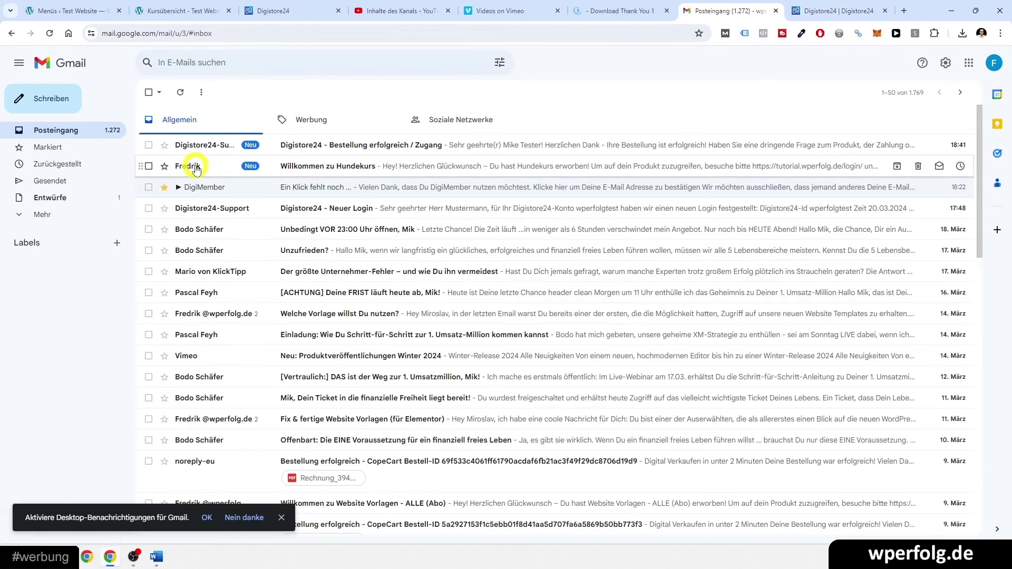
{"action": "left_click", "coordinate": [319, 167]}
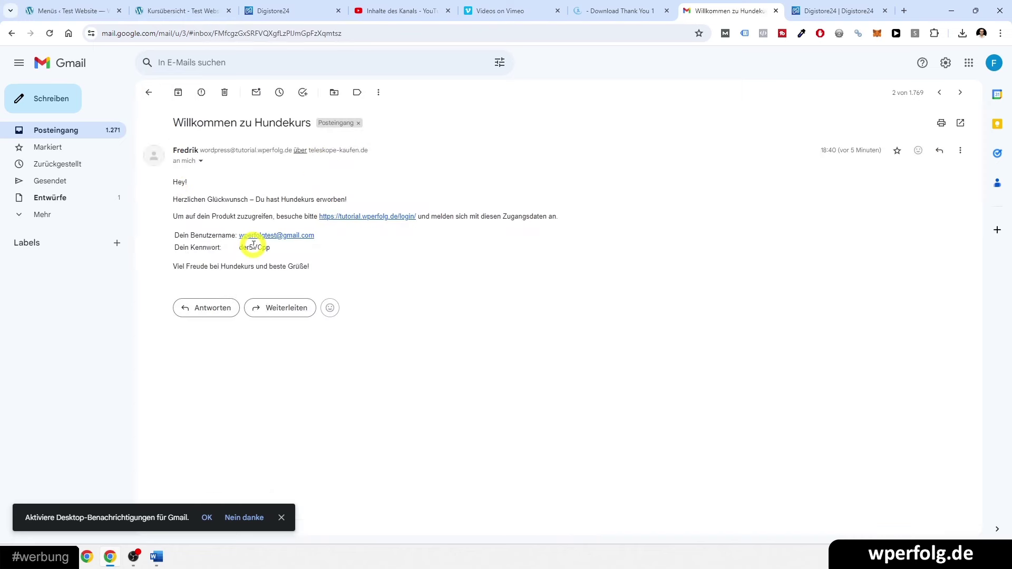
{"action": "right_click", "coordinate": [357, 223]}
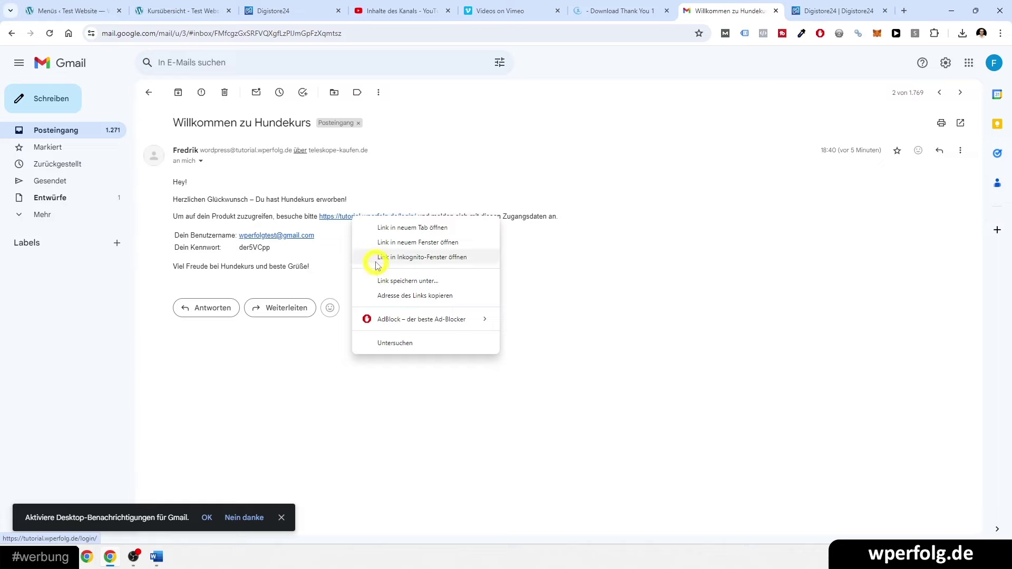
{"action": "left_click", "coordinate": [375, 260]}
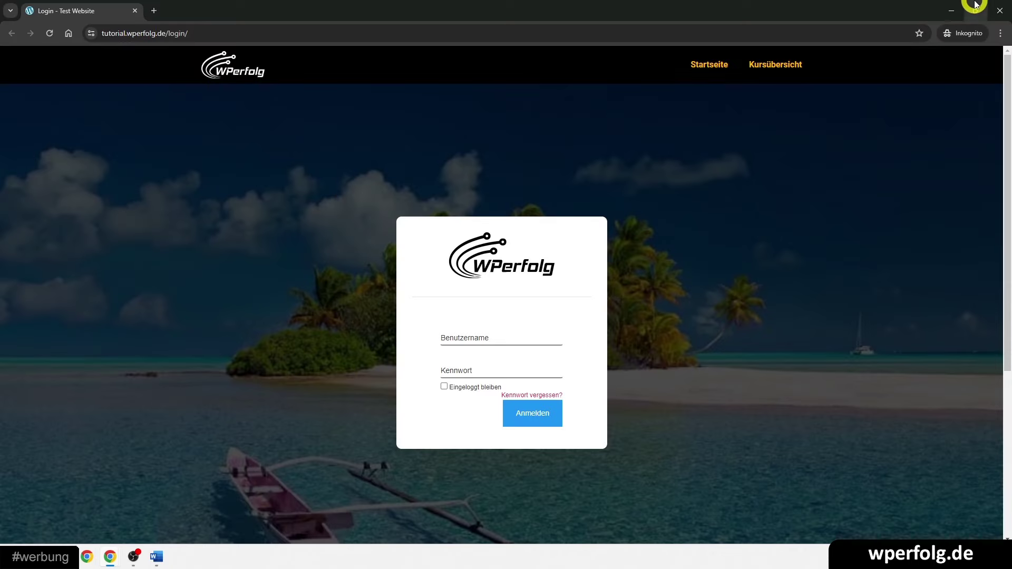
- Enter the buyer's password and username, tick Eingeloggt bleiben, and log in
{"action": "left_click", "coordinate": [953, 7]}
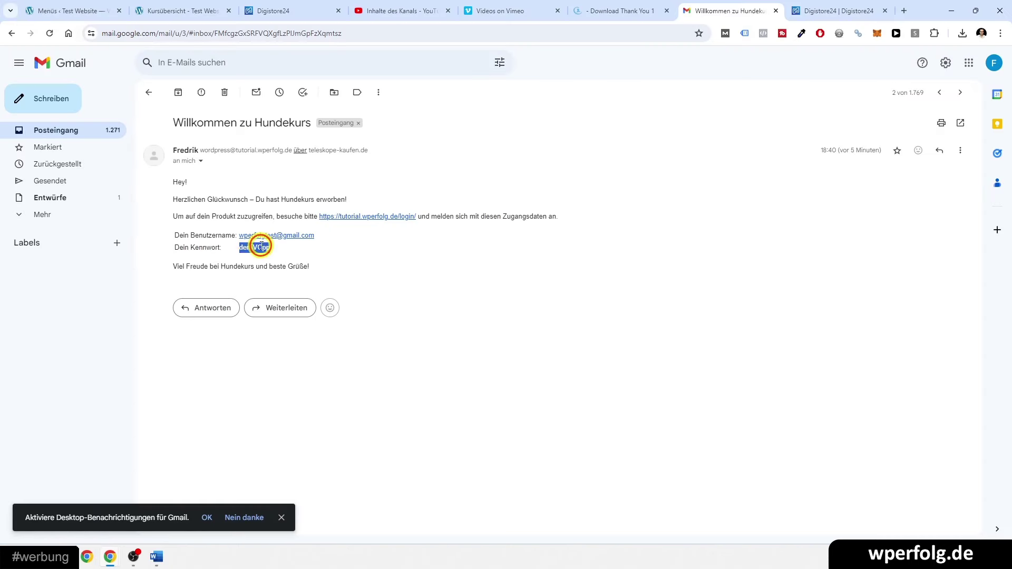
{"action": "mouse_move", "coordinate": [110, 557]}
{"action": "left_click", "coordinate": [150, 492]}
{"action": "left_click", "coordinate": [456, 360]}
{"action": "key", "text": "ctrl+v"}
{"action": "left_click", "coordinate": [455, 337]}
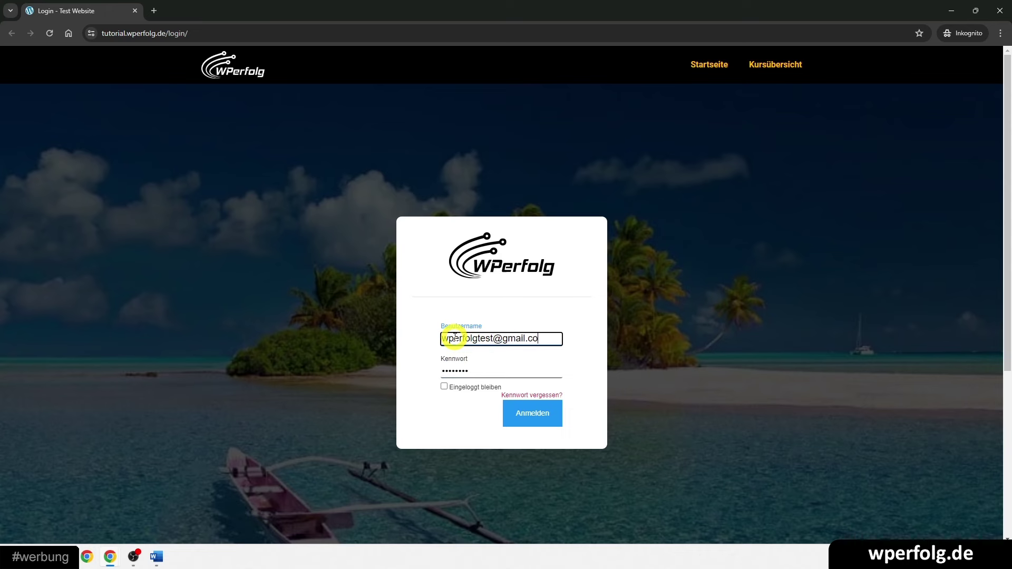
{"action": "left_click", "coordinate": [445, 387]}
{"action": "left_click", "coordinate": [541, 419]}
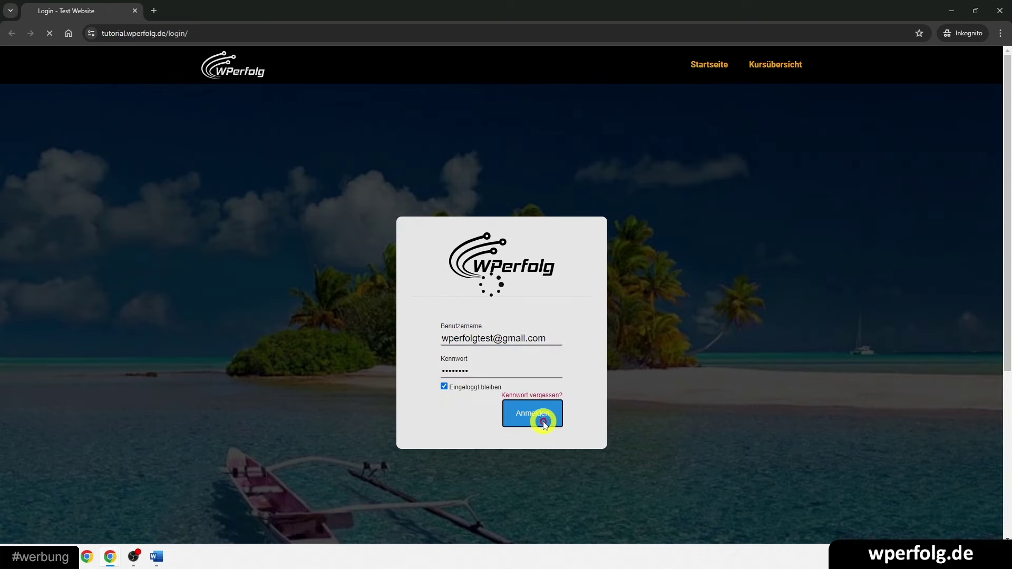
- Open Modul 1 of Online Kurs Nr. 1, visit Lektionen 2, 3 and 1, then test Zur Startseite
{"action": "scroll", "coordinate": [188, 323], "scroll_direction": "down", "scroll_amount": 4}
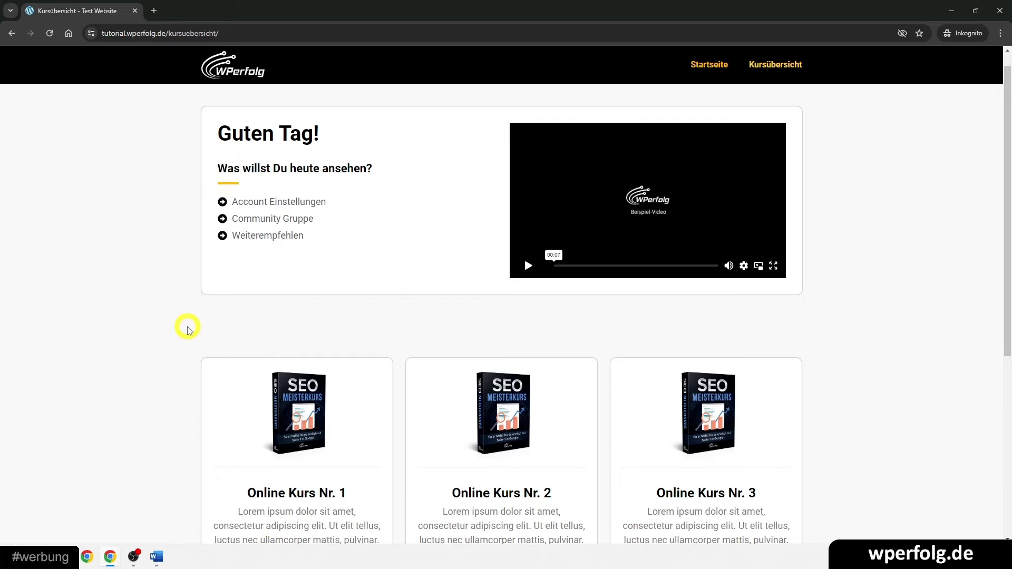
{"action": "left_click", "coordinate": [286, 376]}
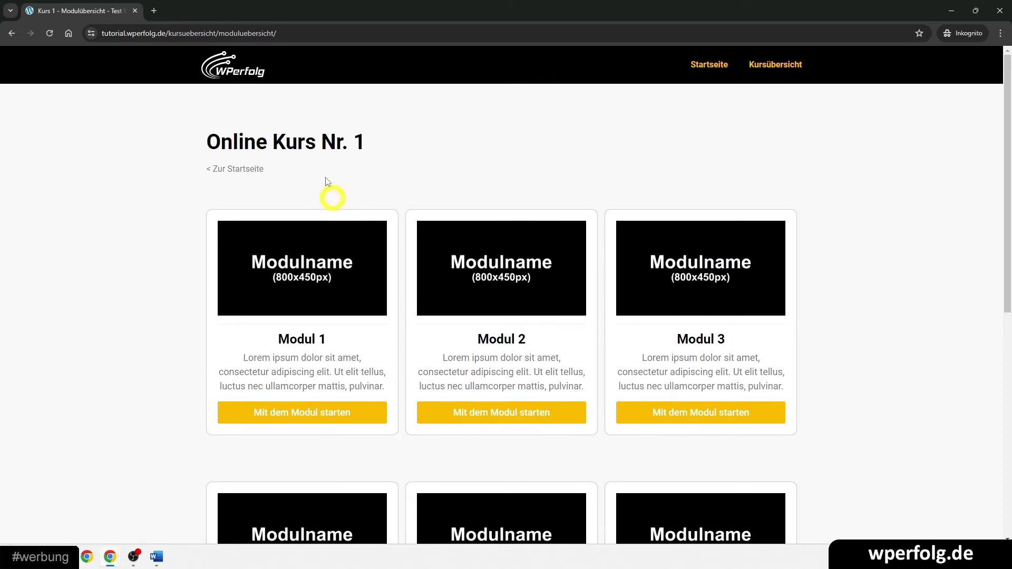
{"action": "left_click", "coordinate": [302, 413]}
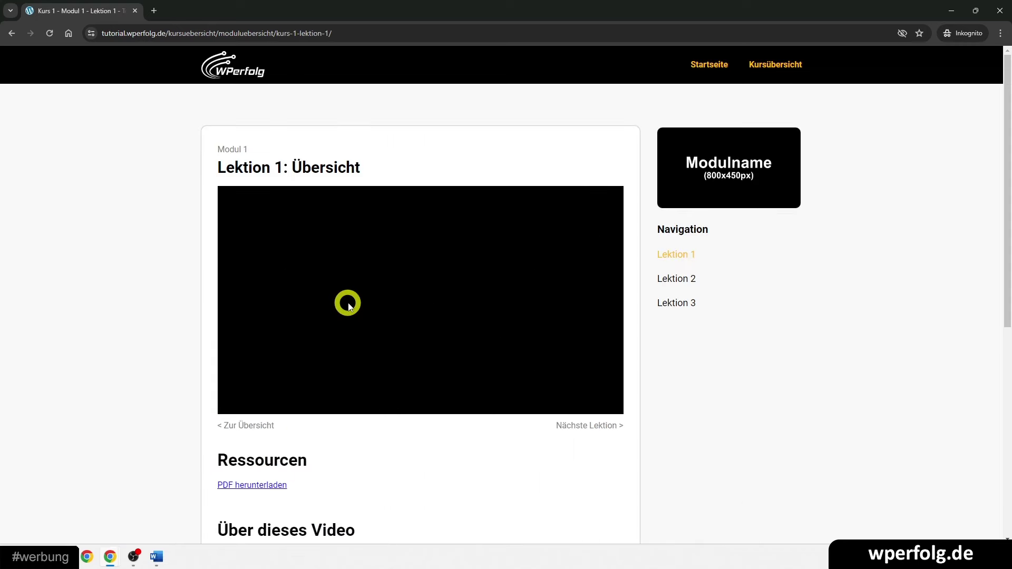
{"action": "left_click", "coordinate": [675, 278]}
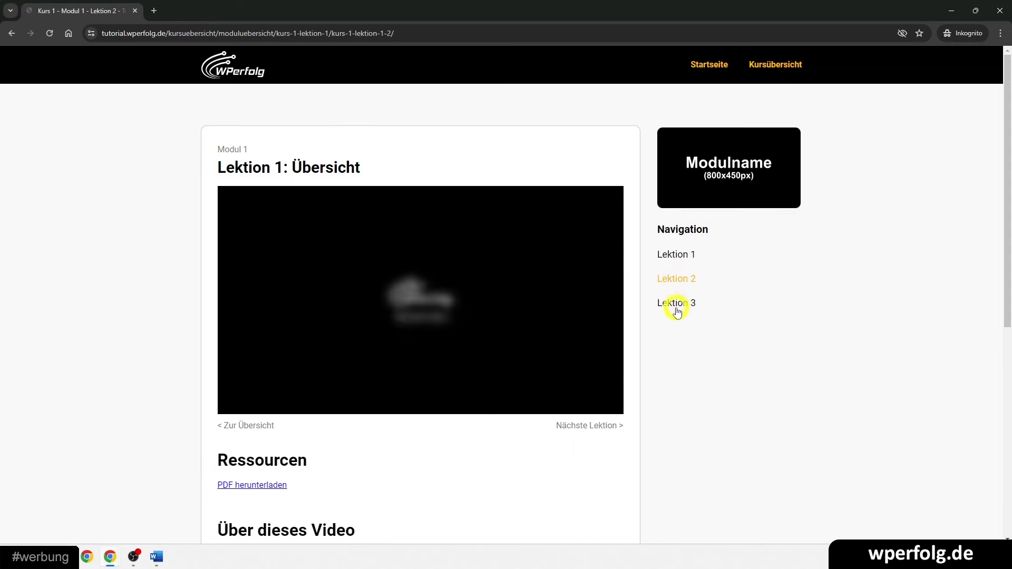
{"action": "left_click", "coordinate": [675, 305]}
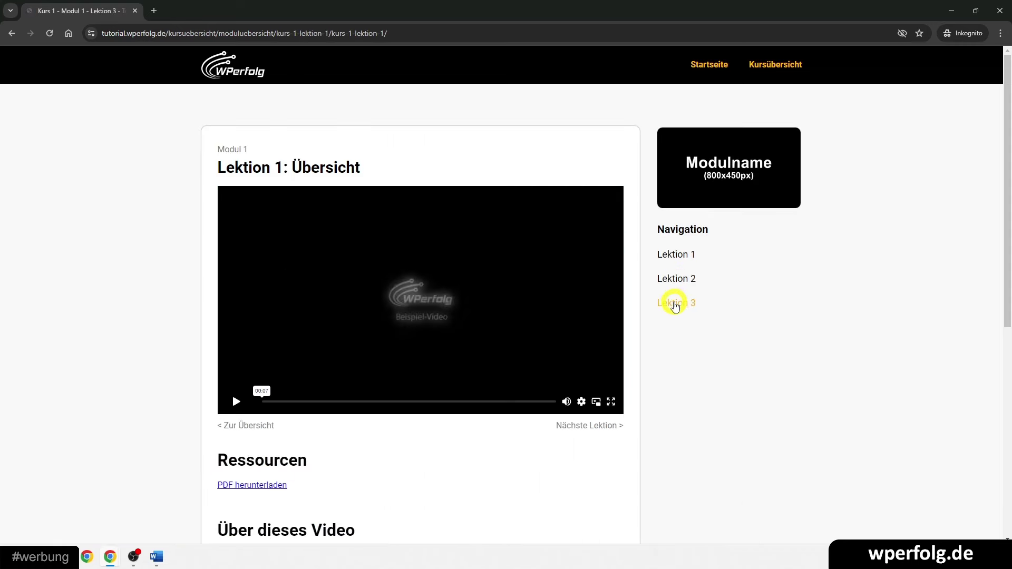
{"action": "left_click", "coordinate": [678, 255]}
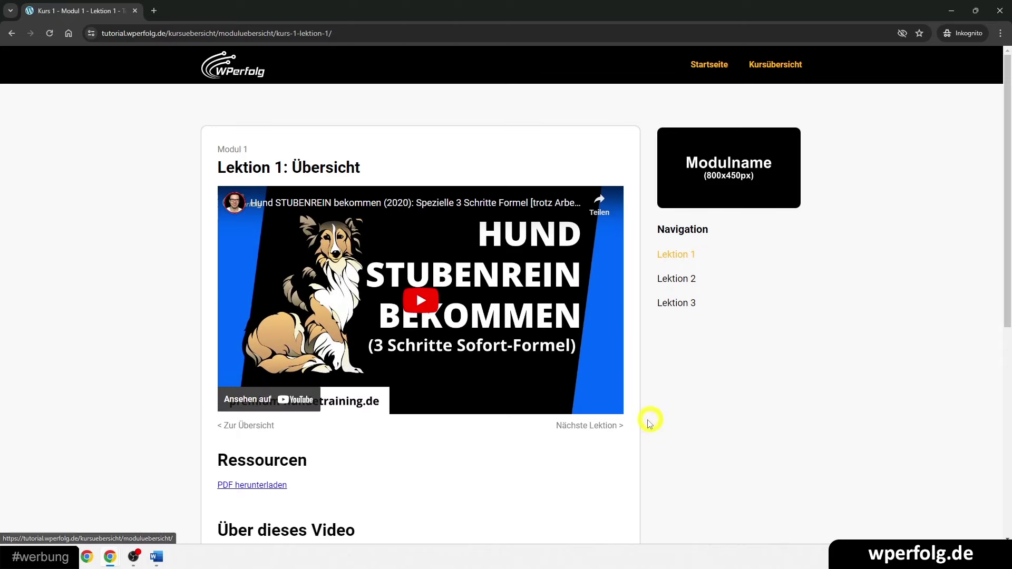
{"action": "left_click", "coordinate": [247, 424]}
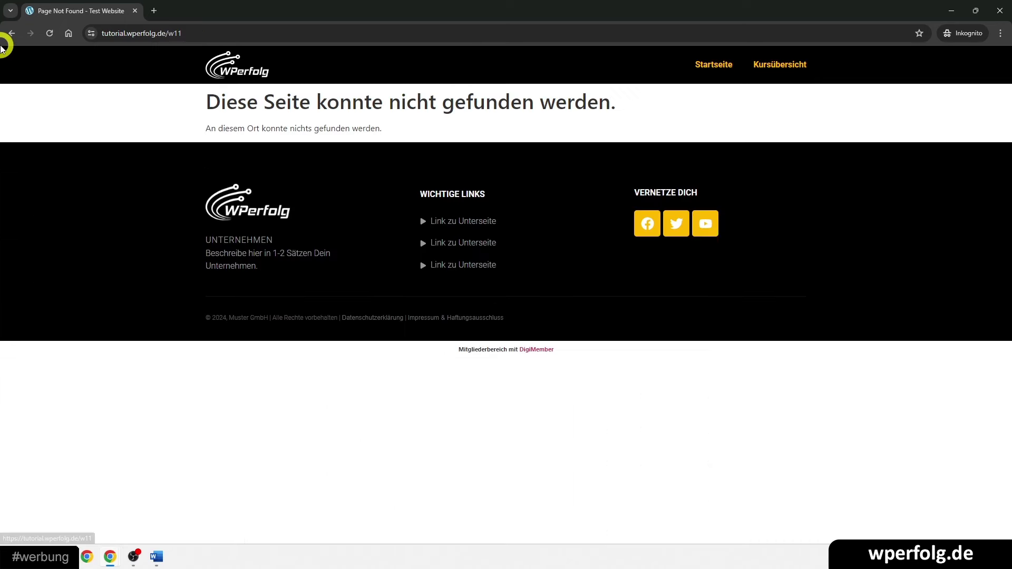
{"action": "left_click", "coordinate": [12, 33]}
{"action": "left_click", "coordinate": [214, 37]}
{"action": "key", "text": "ctrl+c"}
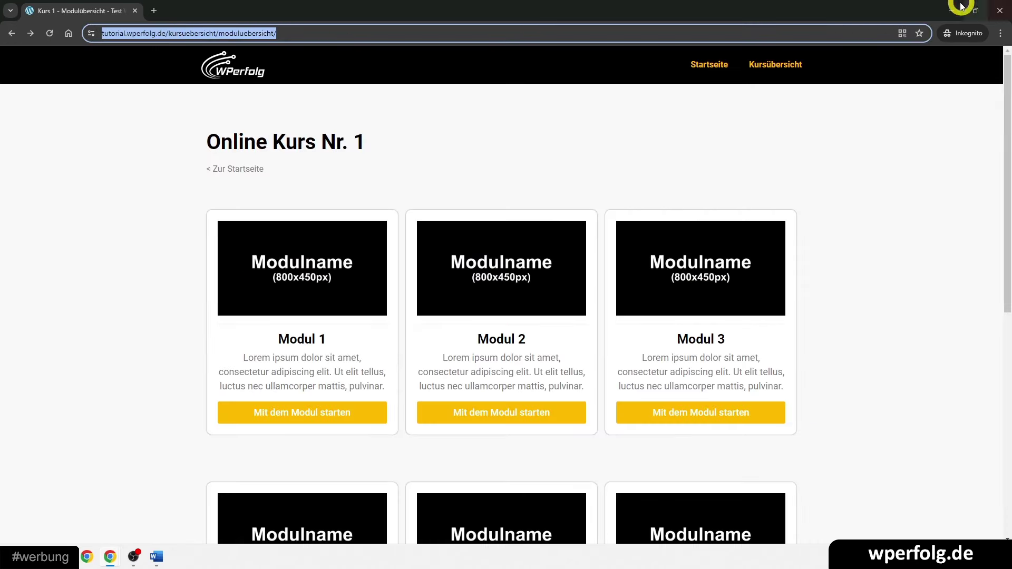
- Open the Kurs 1 module overview page in Elementor and copy the course overview address
{"action": "left_click", "coordinate": [950, 11]}
{"action": "left_click", "coordinate": [244, 33]}
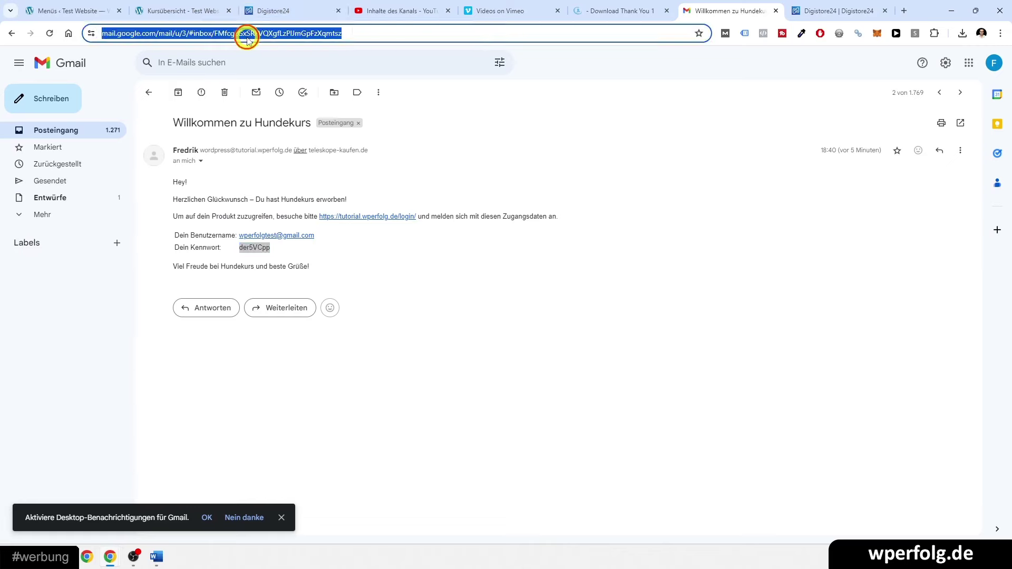
{"action": "left_click", "coordinate": [258, 12]}
{"action": "left_click", "coordinate": [253, 30]}
{"action": "key", "text": "ctrl+v"}
{"action": "key", "text": "Return"}
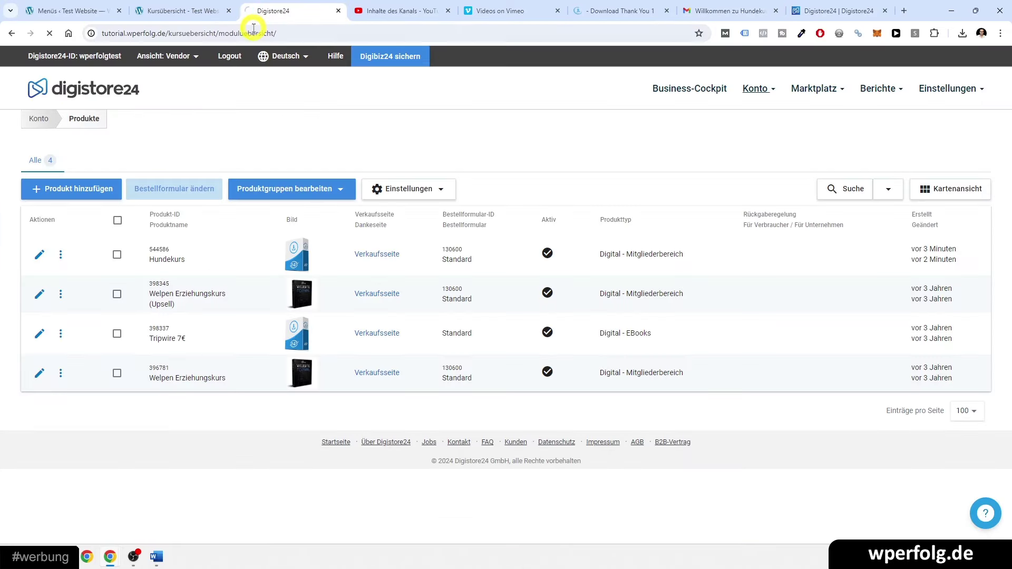
{"action": "left_click", "coordinate": [380, 55]}
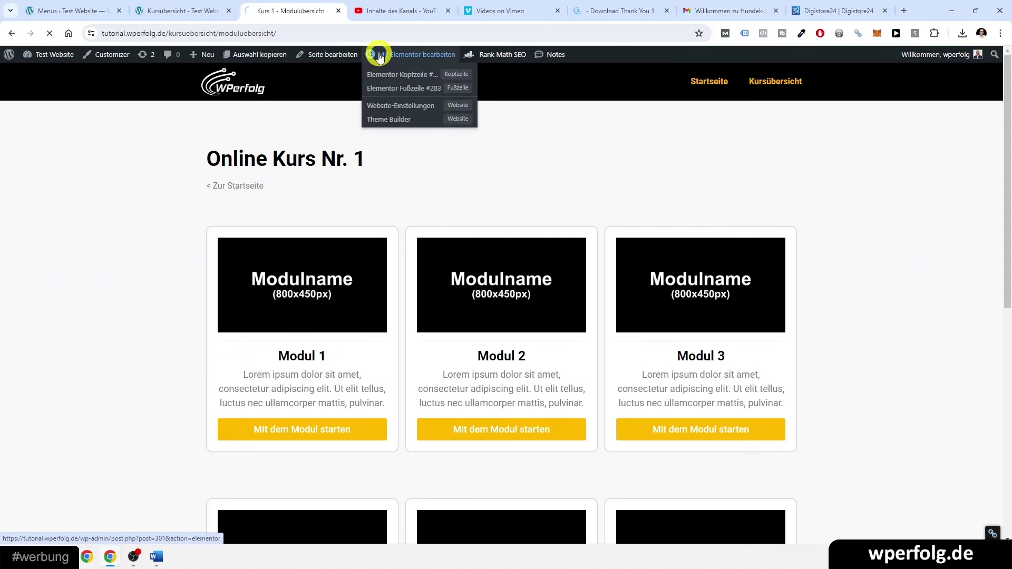
{"action": "left_click", "coordinate": [226, 32]}
{"action": "key", "text": "ctrl+v"}
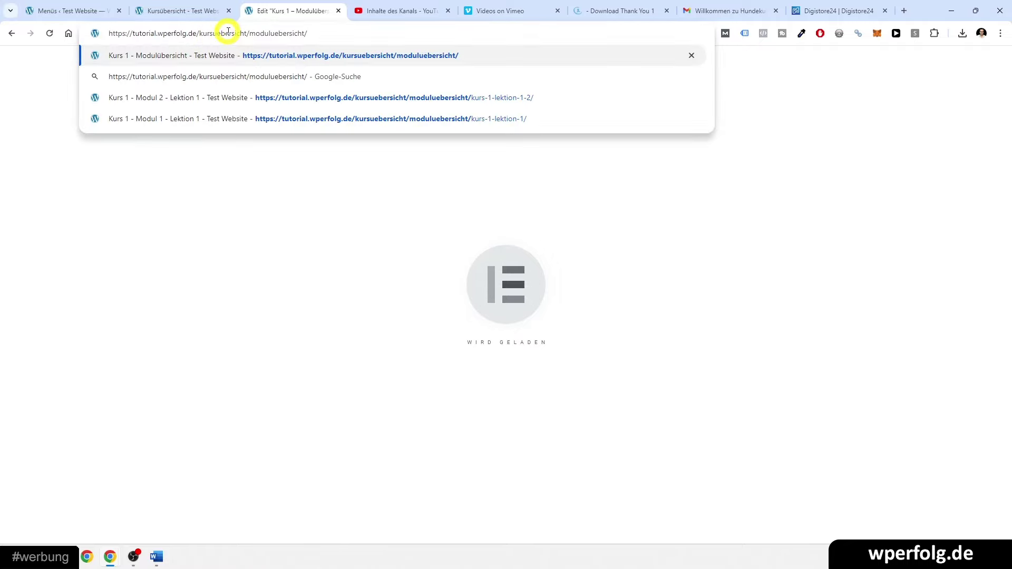
{"action": "left_click", "coordinate": [189, 8]}
{"action": "left_click", "coordinate": [198, 32]}
{"action": "key", "text": "ctrl+c"}
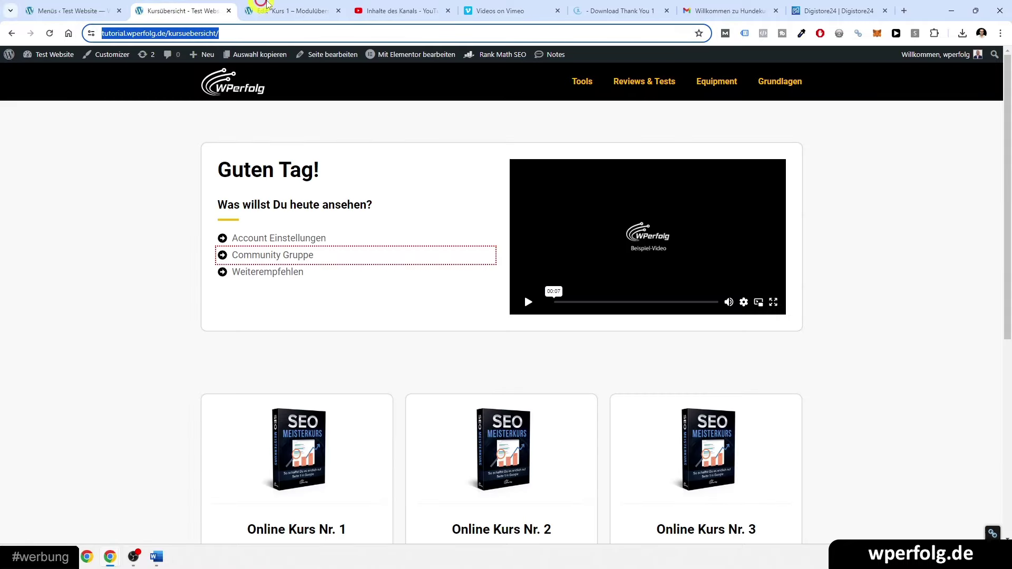
{"action": "left_click", "coordinate": [266, 6]}
{"action": "left_click", "coordinate": [300, 169]}
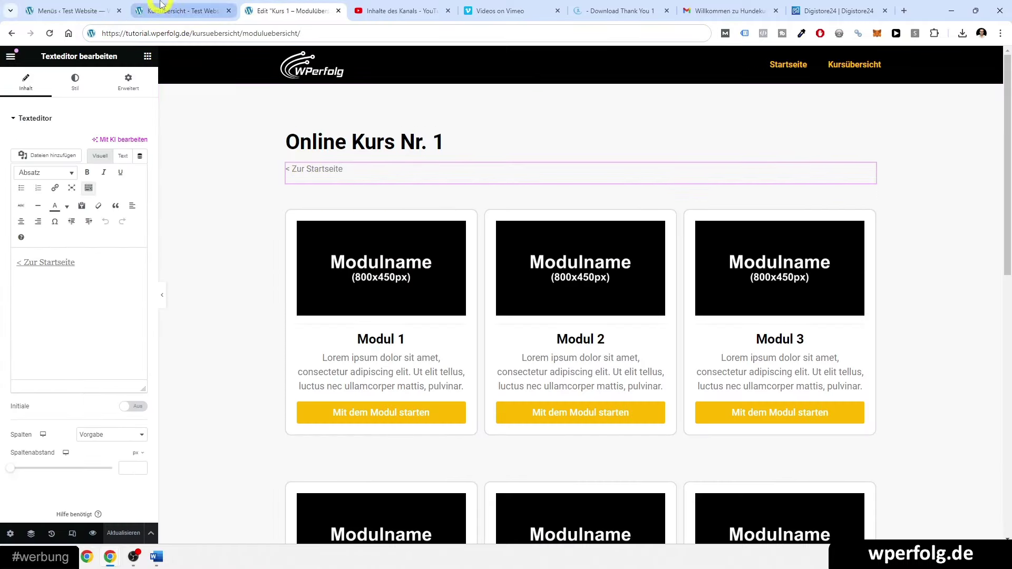
{"action": "left_click", "coordinate": [161, 5]}
{"action": "left_click", "coordinate": [274, 9]}
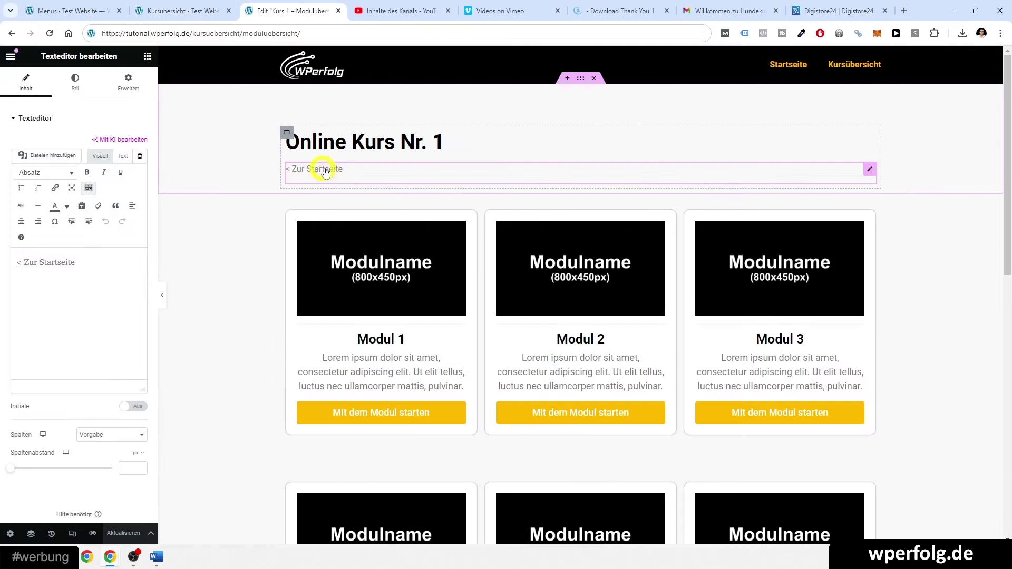
{"action": "left_click", "coordinate": [43, 262]}
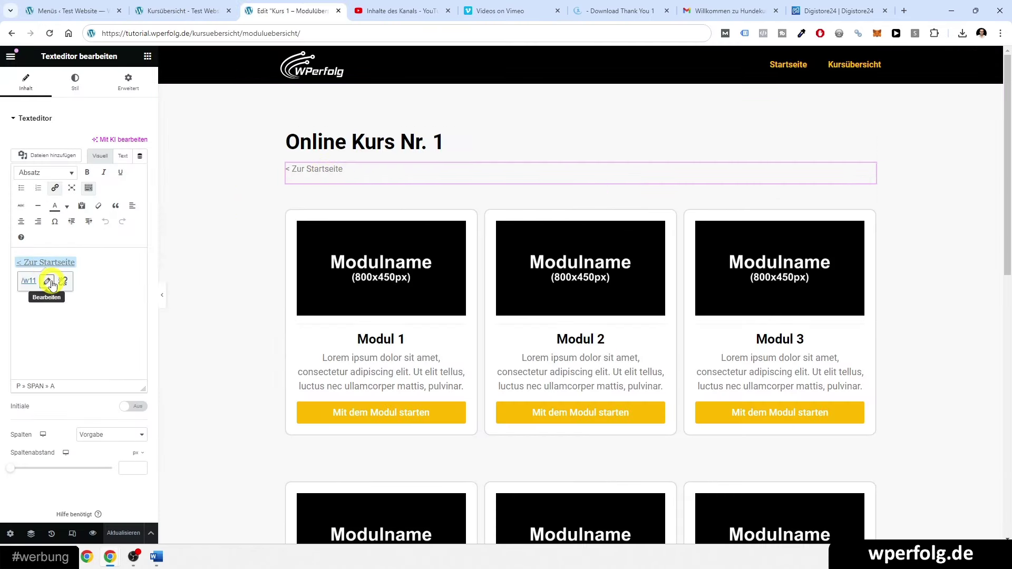
{"action": "left_click", "coordinate": [51, 280]}
{"action": "key", "text": "ctrl+v"}
{"action": "left_click", "coordinate": [182, 281]}
{"action": "left_click", "coordinate": [112, 551]}
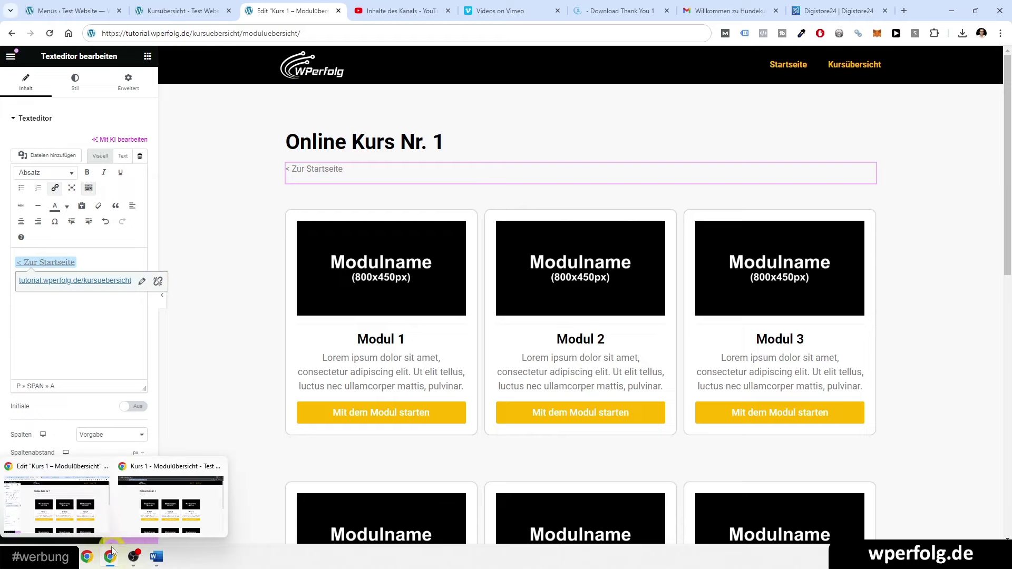
{"action": "left_click", "coordinate": [125, 534]}
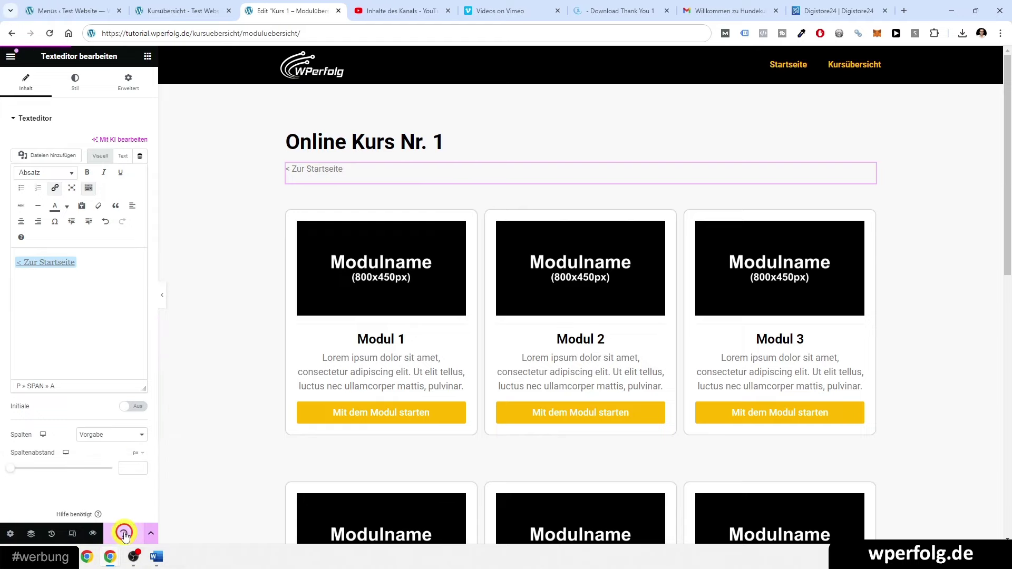
{"action": "left_click", "coordinate": [114, 561]}
- In the incognito window, reload the module overview and test the fixed '< Zur Startseite' link
{"action": "left_click", "coordinate": [147, 501]}
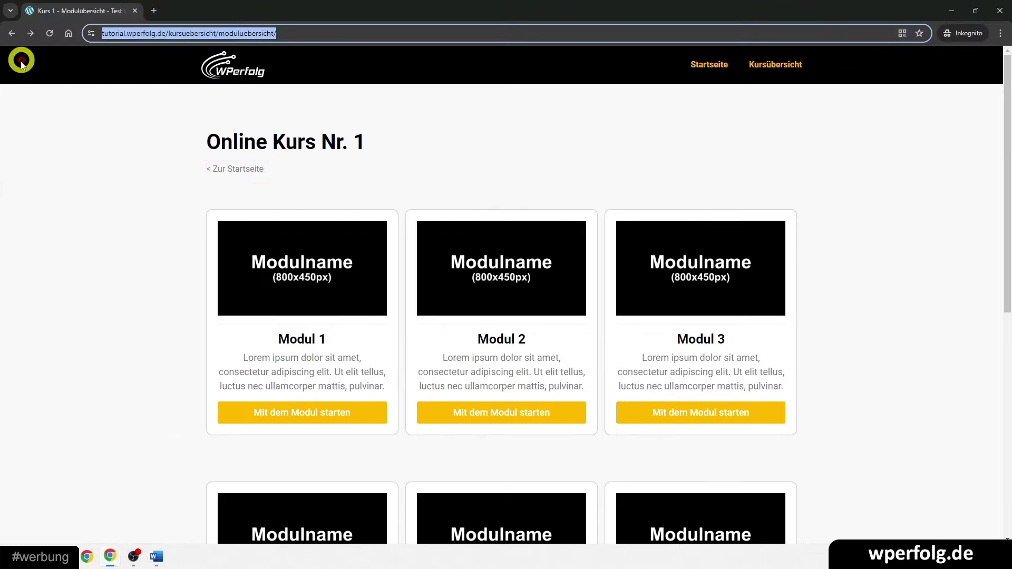
{"action": "left_click", "coordinate": [49, 33]}
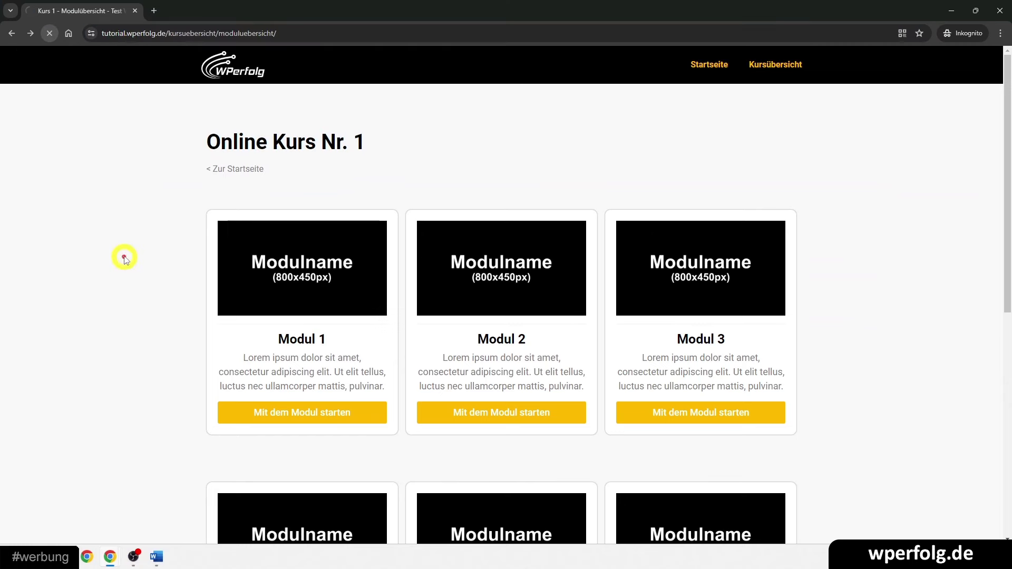
{"action": "left_click", "coordinate": [225, 177]}
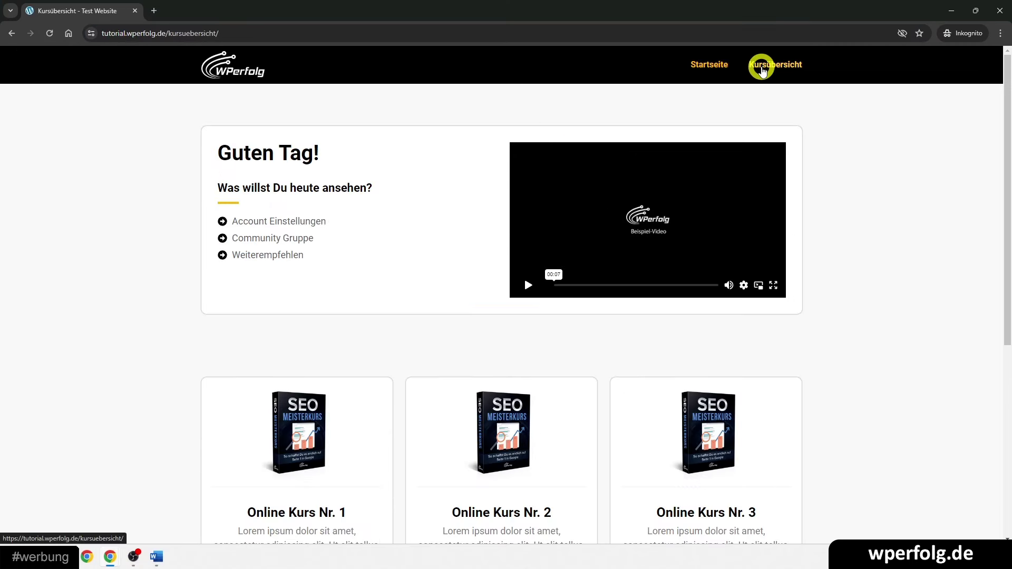
- Go from Kursübersicht into Online Kurs Nr. 1 and start Modul 1's lessons
{"action": "left_click", "coordinate": [762, 68]}
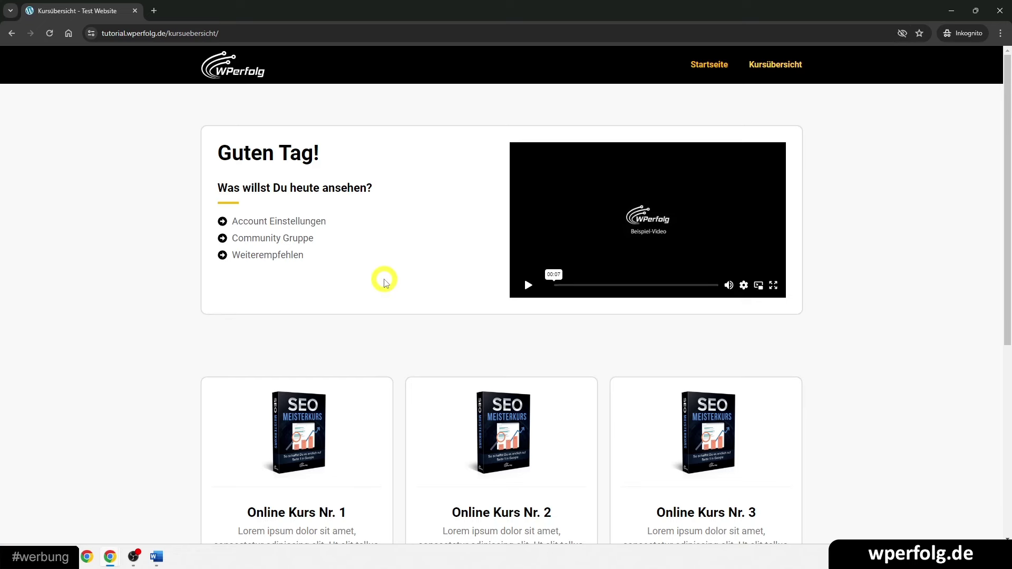
{"action": "scroll", "coordinate": [384, 279], "scroll_direction": "down", "scroll_amount": 3}
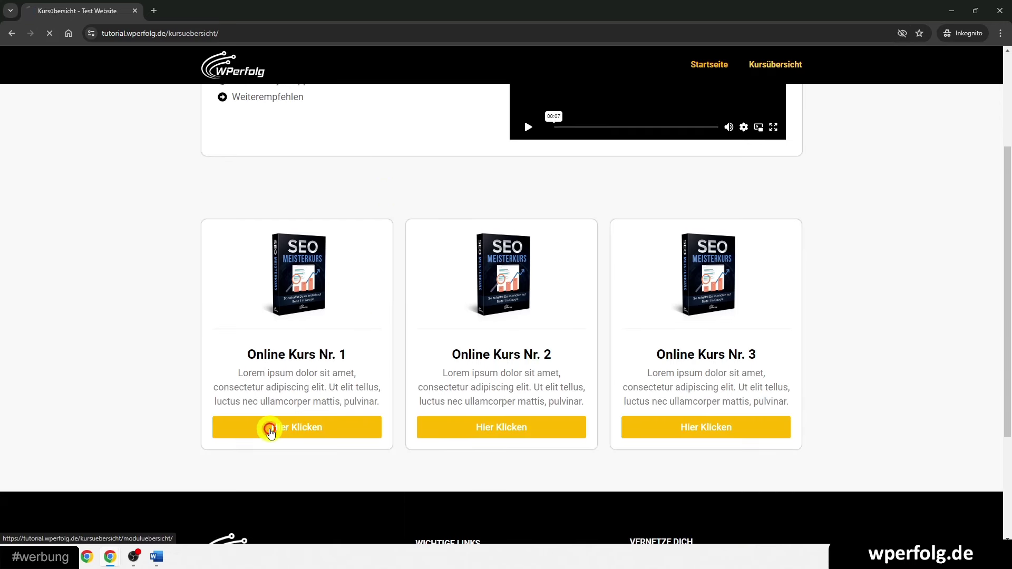
{"action": "left_click", "coordinate": [269, 428]}
{"action": "left_click", "coordinate": [497, 413]}
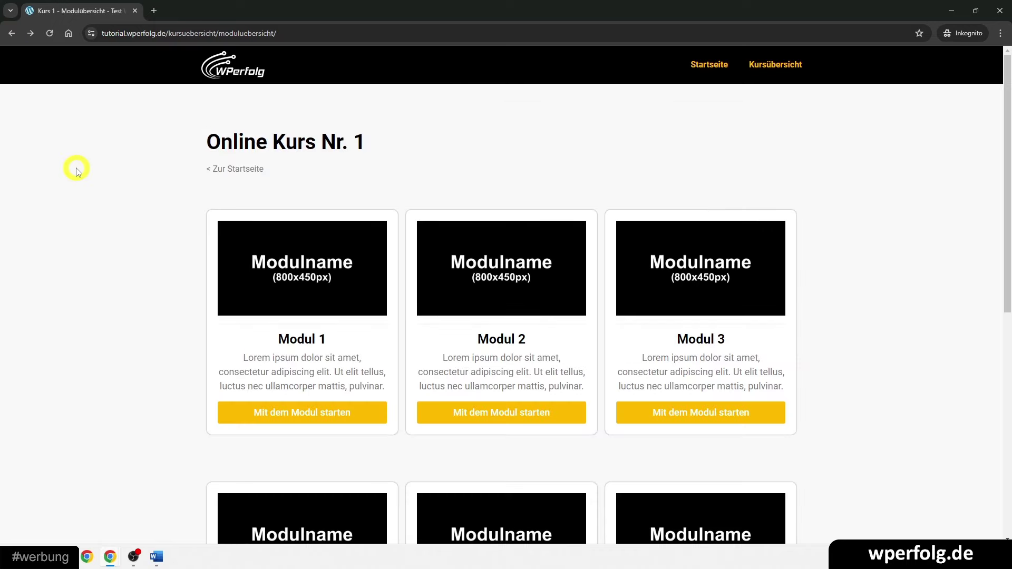
{"action": "left_click", "coordinate": [282, 413]}
{"action": "left_click", "coordinate": [682, 281]}
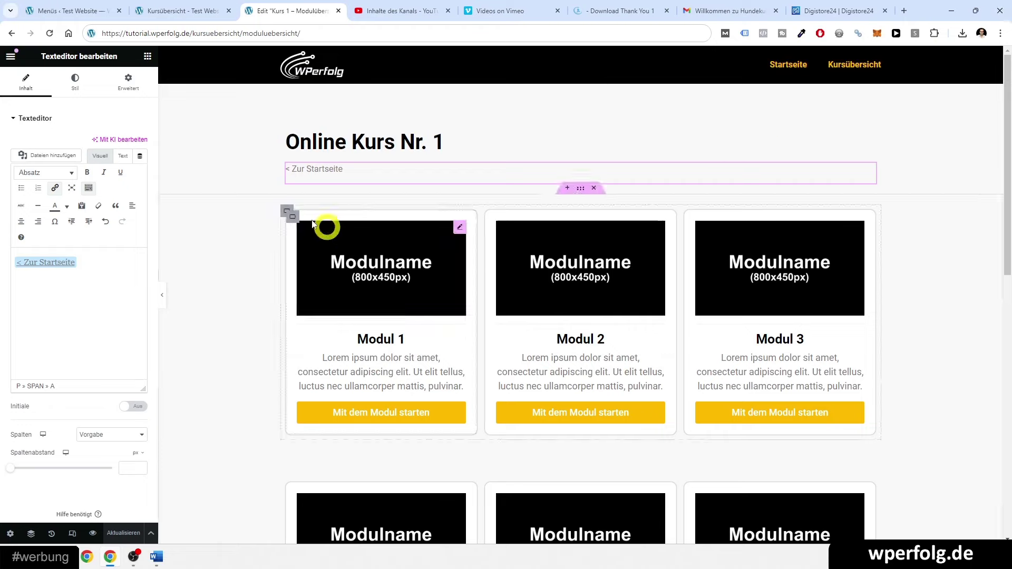
- Back on the Menüs admin page, dismiss the 'Hauptmenü wurde aktualisiert' notice
{"action": "left_click", "coordinate": [125, 6]}
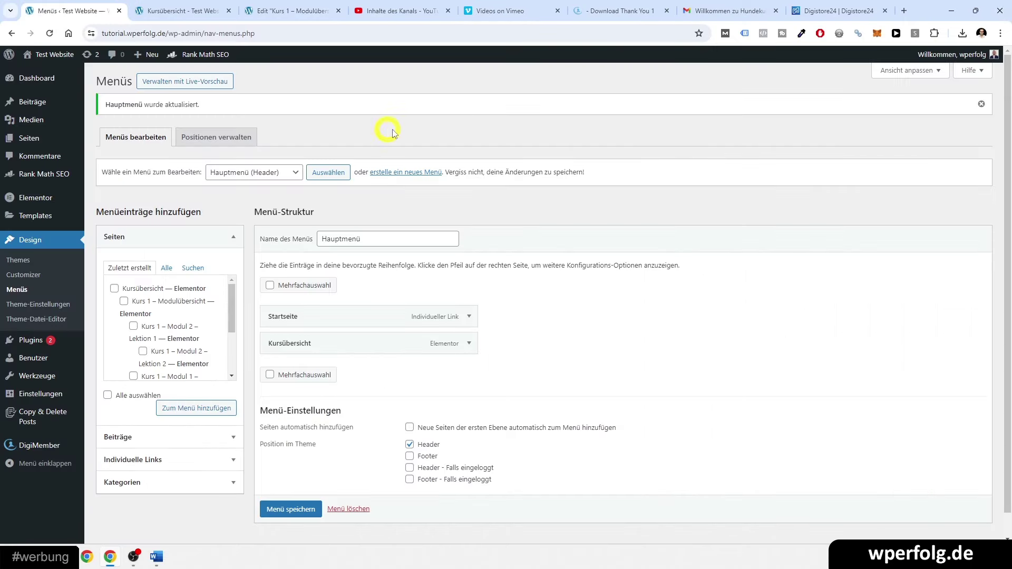
{"action": "left_click", "coordinate": [981, 104]}
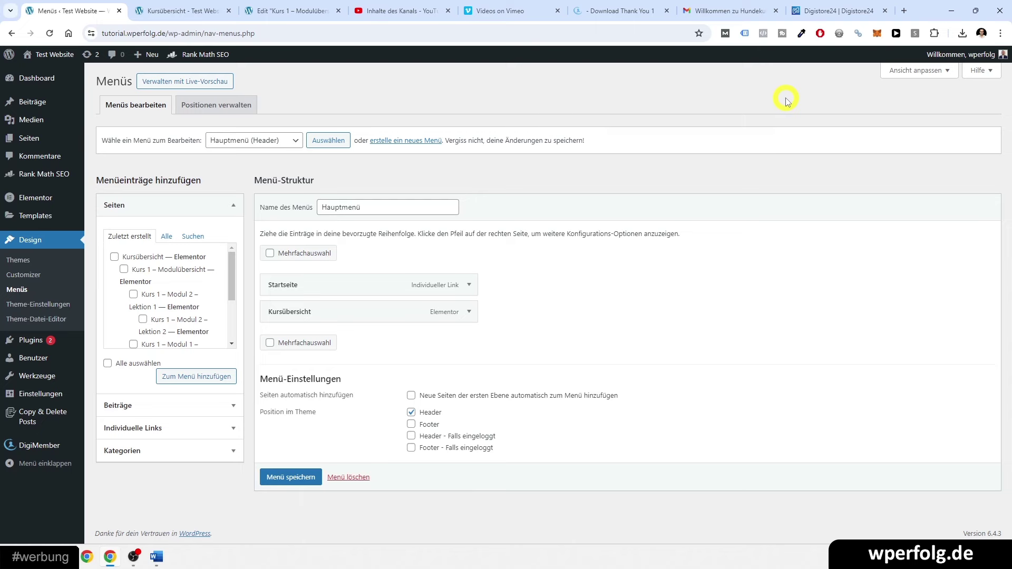
- From the Seiten list, view the Kursübersicht page live in a new tab
{"action": "left_click", "coordinate": [29, 140]}
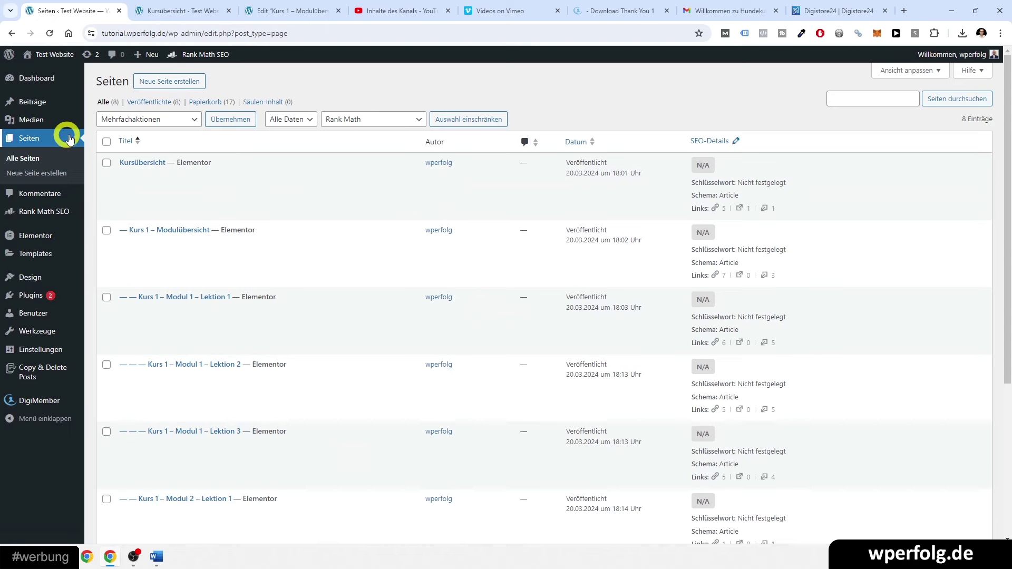
{"action": "mouse_move", "coordinate": [195, 176]}
{"action": "middle_click", "coordinate": [236, 176]}
{"action": "left_click", "coordinate": [156, 9]}
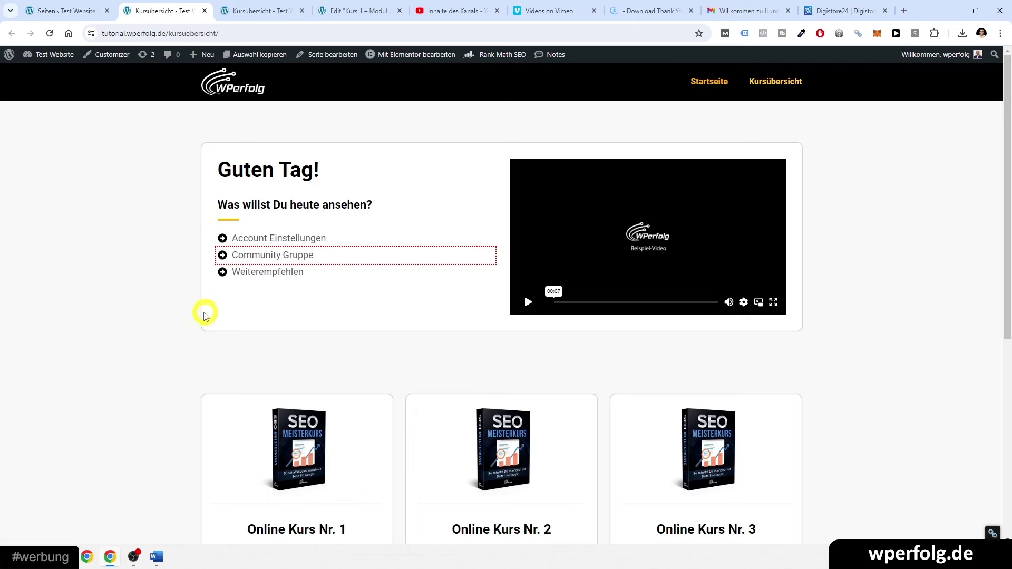
- Check the live Kursübersicht header against the admin pages list
{"action": "scroll", "coordinate": [176, 312], "scroll_direction": "down", "scroll_amount": 5}
{"action": "scroll", "coordinate": [174, 312], "scroll_direction": "up", "scroll_amount": 6}
{"action": "scroll", "coordinate": [172, 312], "scroll_direction": "down", "scroll_amount": 1}
{"action": "scroll", "coordinate": [172, 313], "scroll_direction": "up", "scroll_amount": 1}
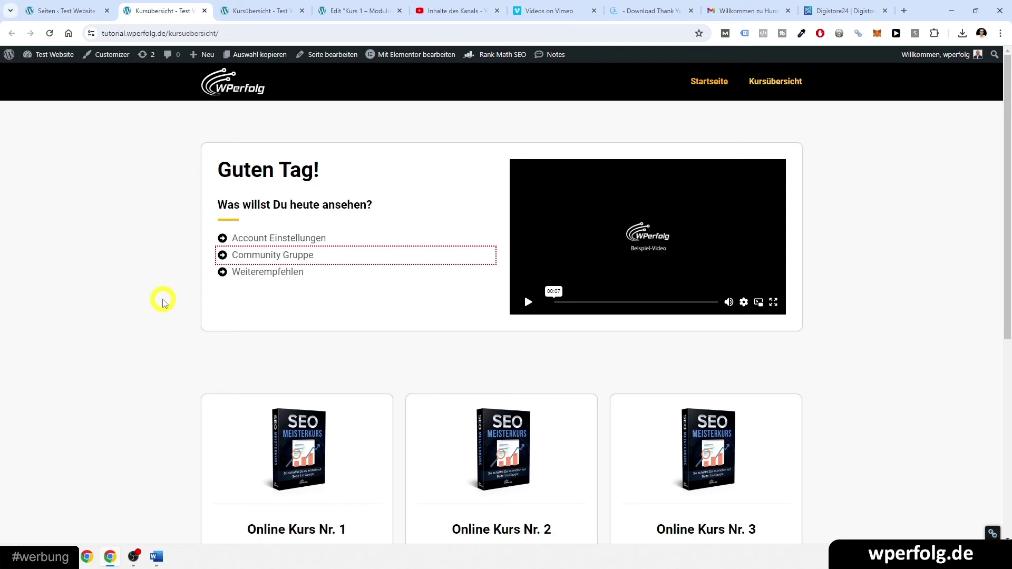
{"action": "key", "text": "ctrl+Page_Up"}
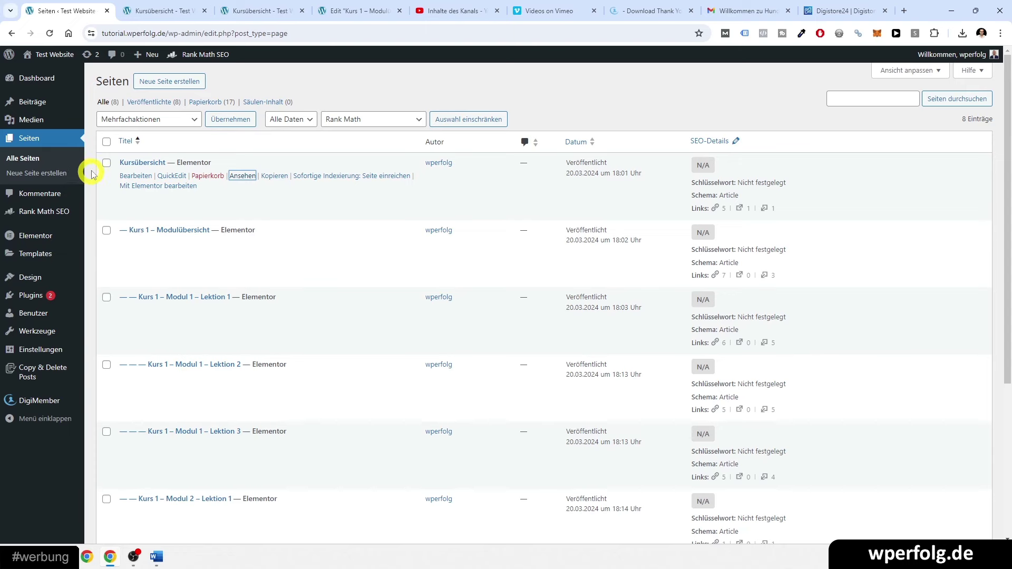
{"action": "left_click", "coordinate": [174, 10]}
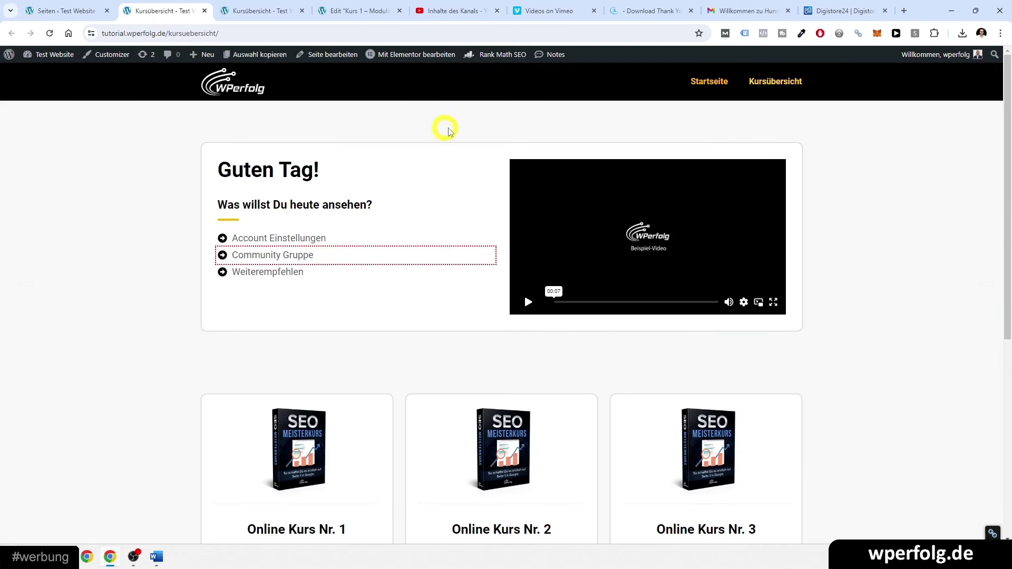